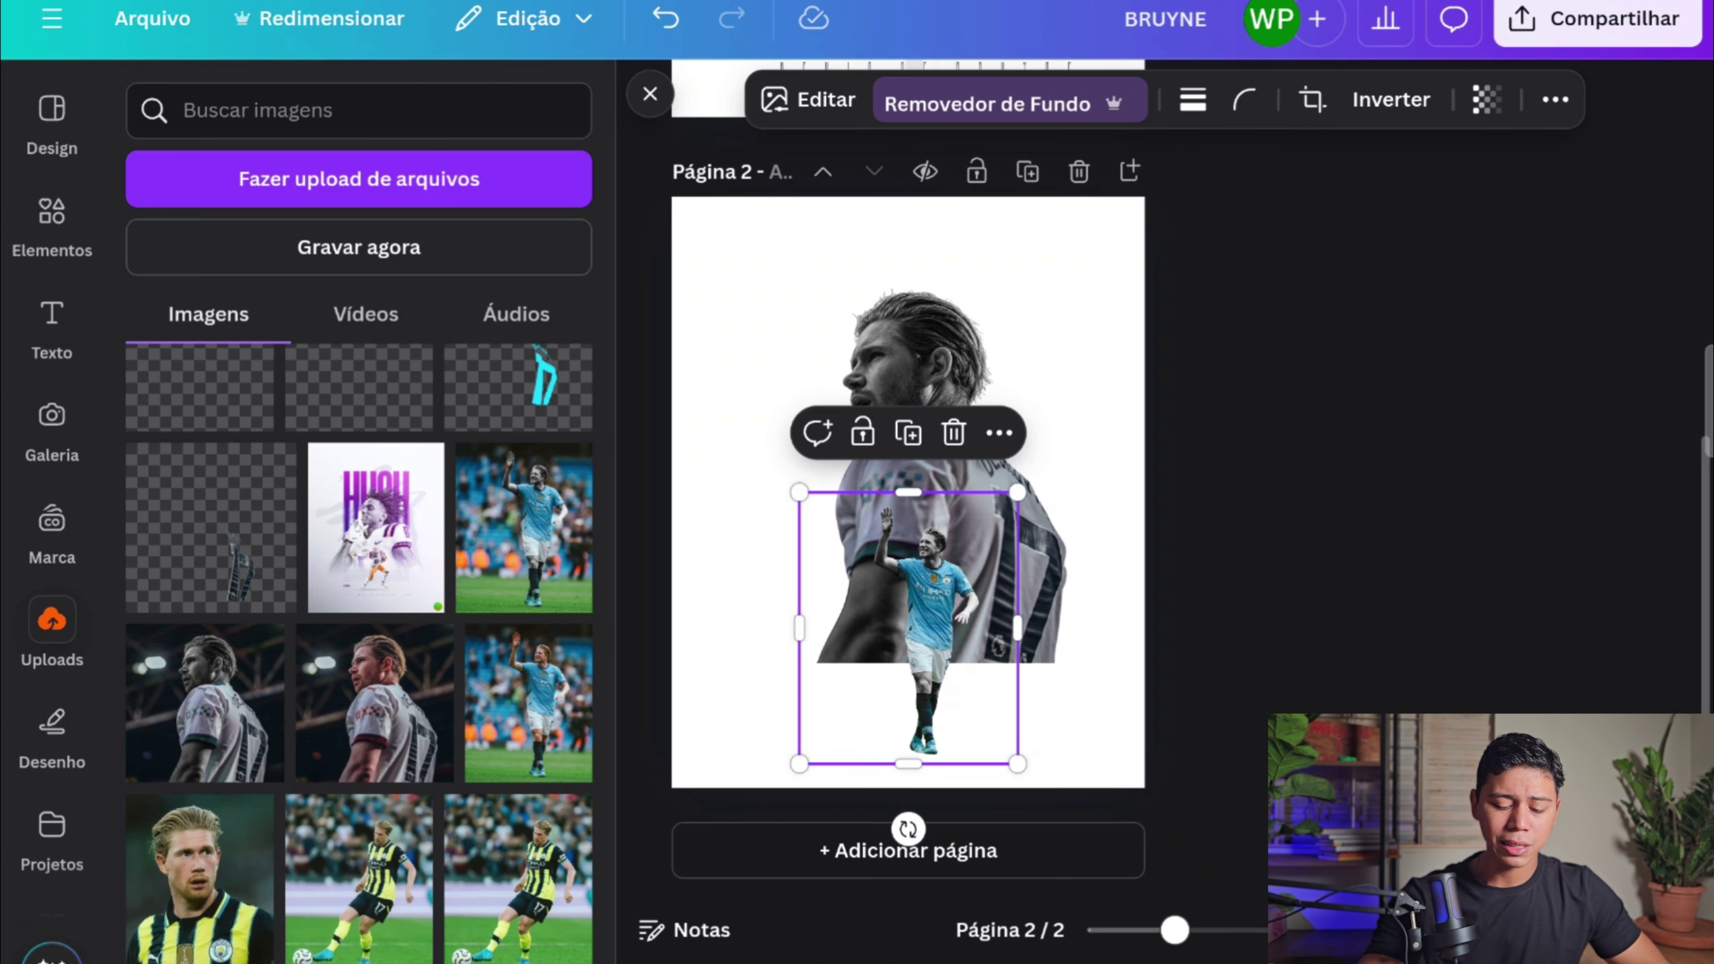
- Move the small blue-shirt player cutout slightly up and enlarge and raise the black-and-white portrait behind it on page 2
mouse_move(908, 628)
left_mouse_down()
mouse_move(908, 577)
mouse_move(908, 600)
left_mouse_up()
left_click(876, 351)
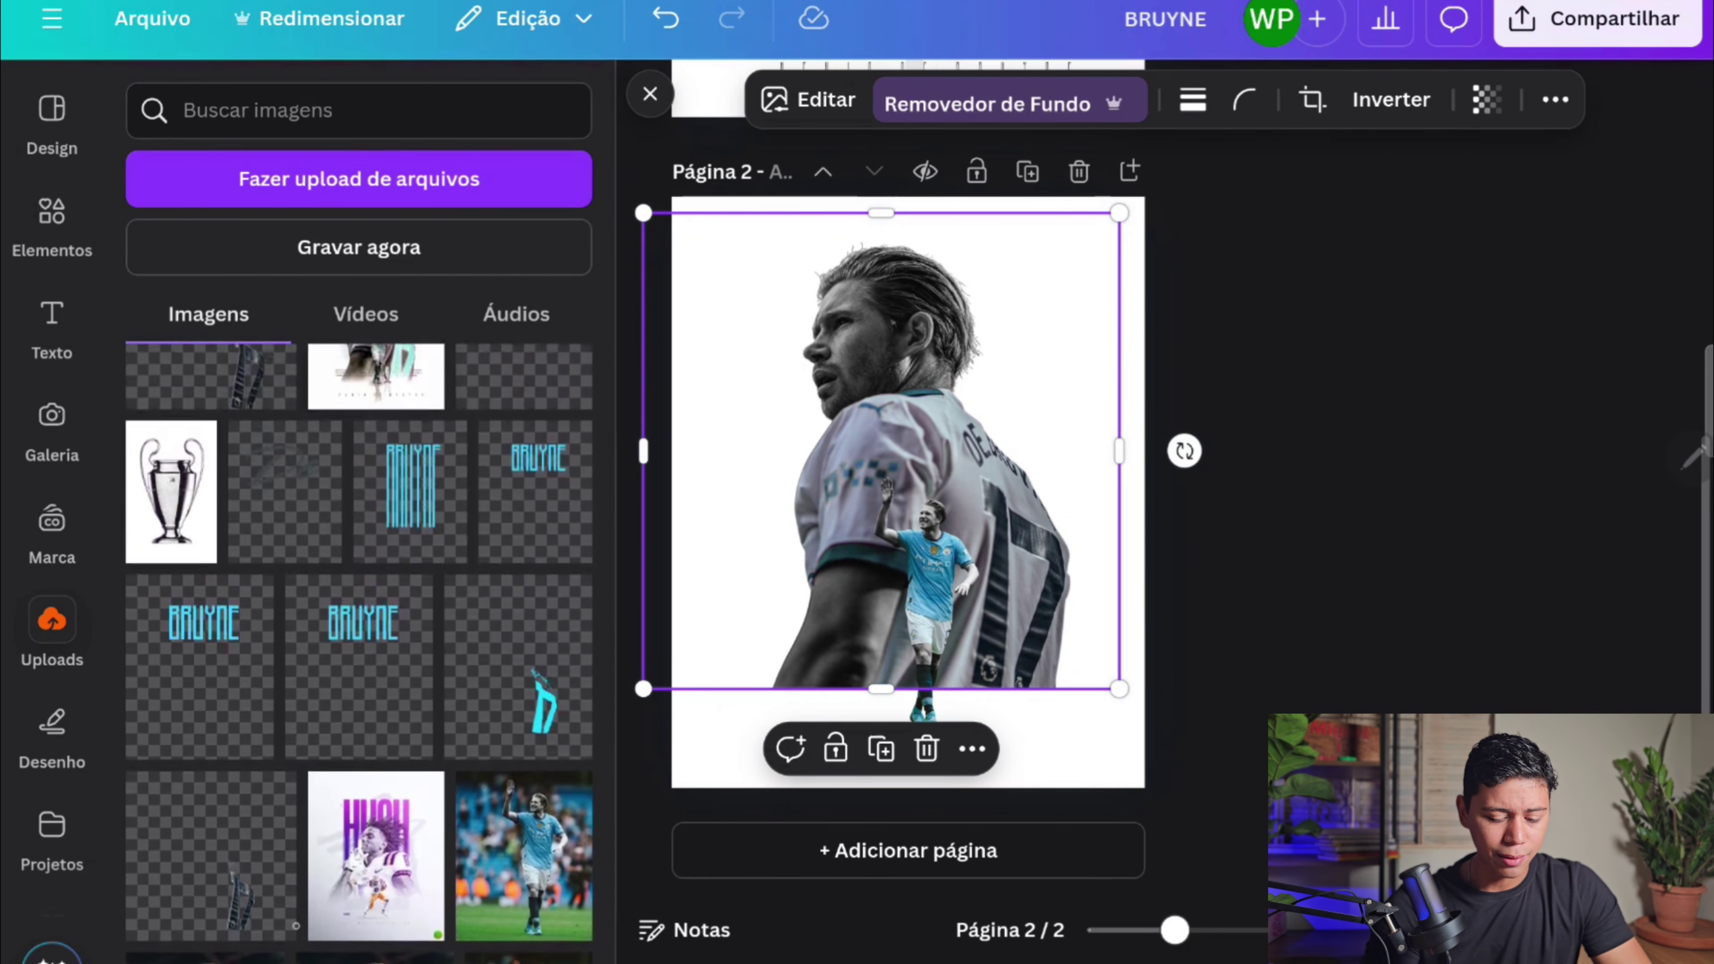
- Add the uploaded trophy image to page 2, shrink it and place it beside the small player's legs
left_click(170, 496)
left_click_drag(908, 491, 1124, 470)
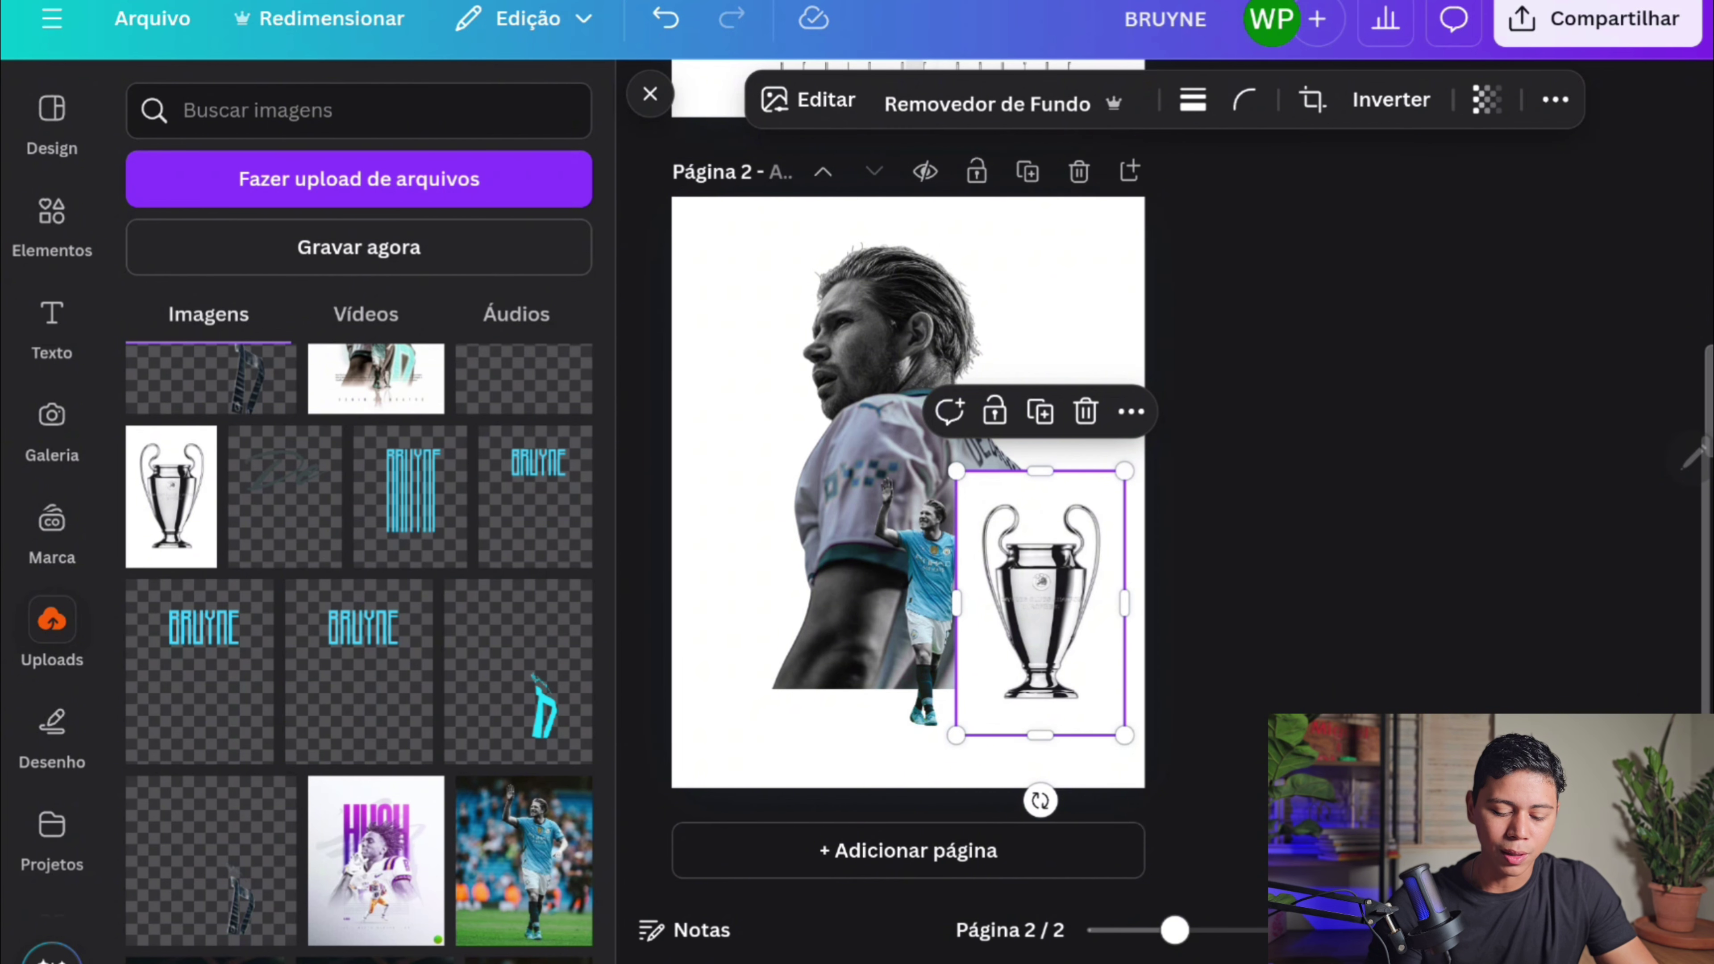
left_click_drag(1040, 601, 1016, 581)
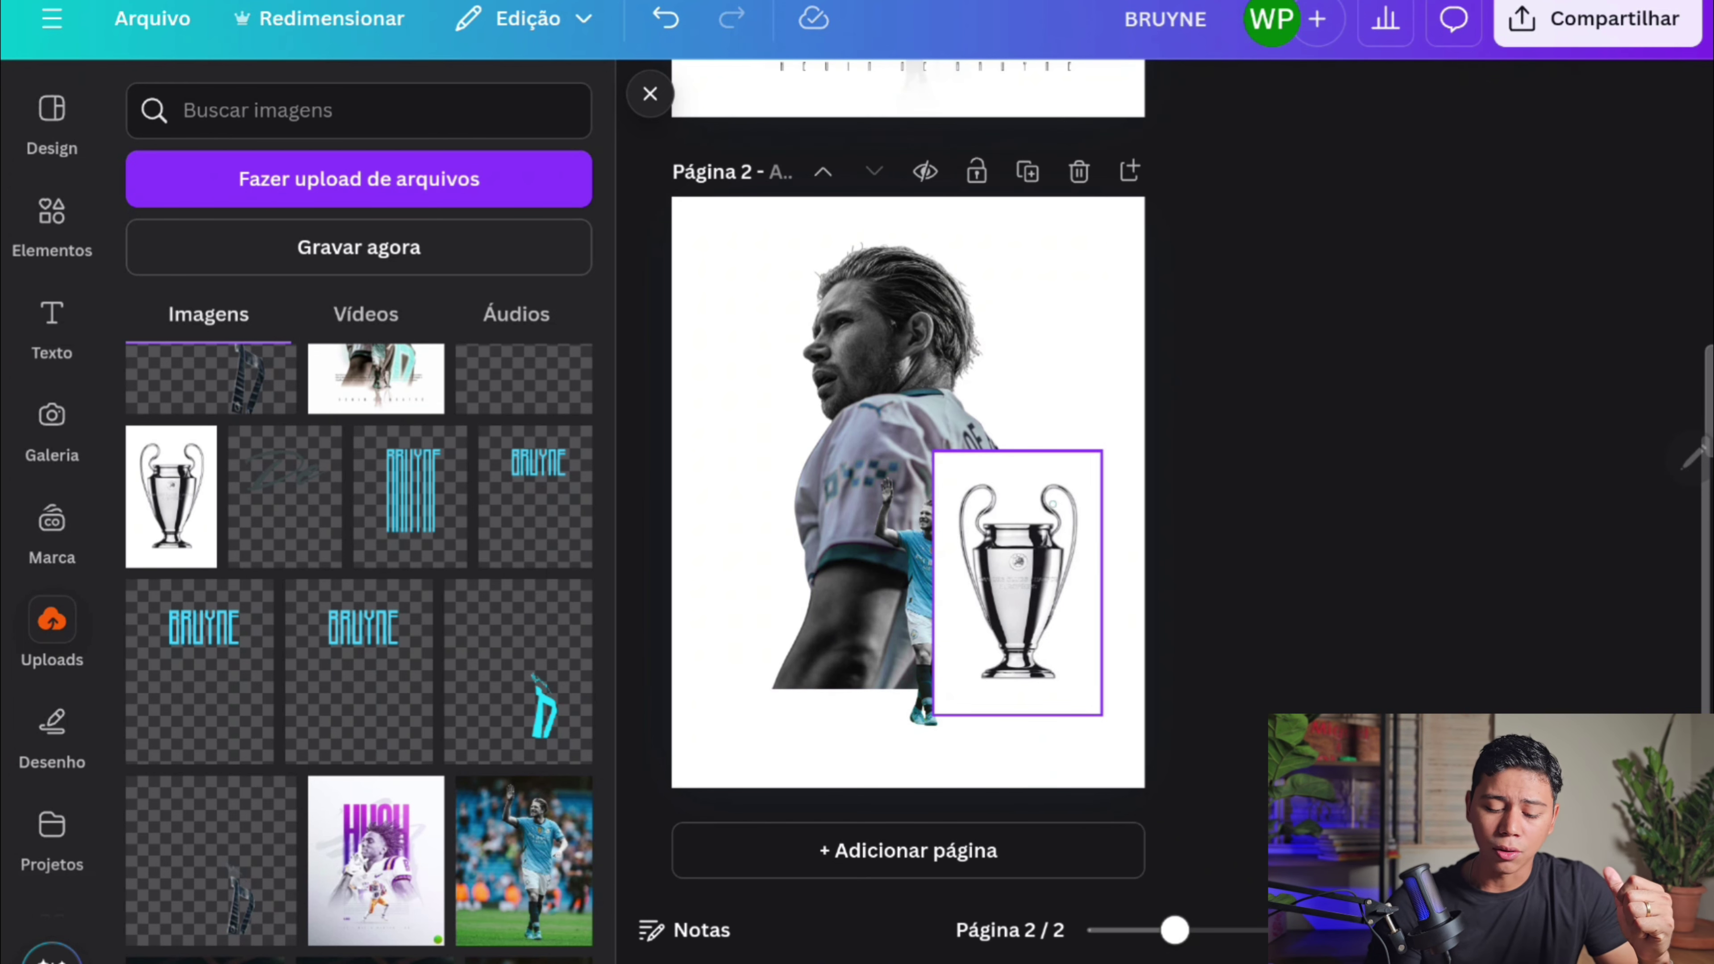
left_click_drag(1101, 450, 1007, 599)
left_click_drag(969, 656, 989, 682)
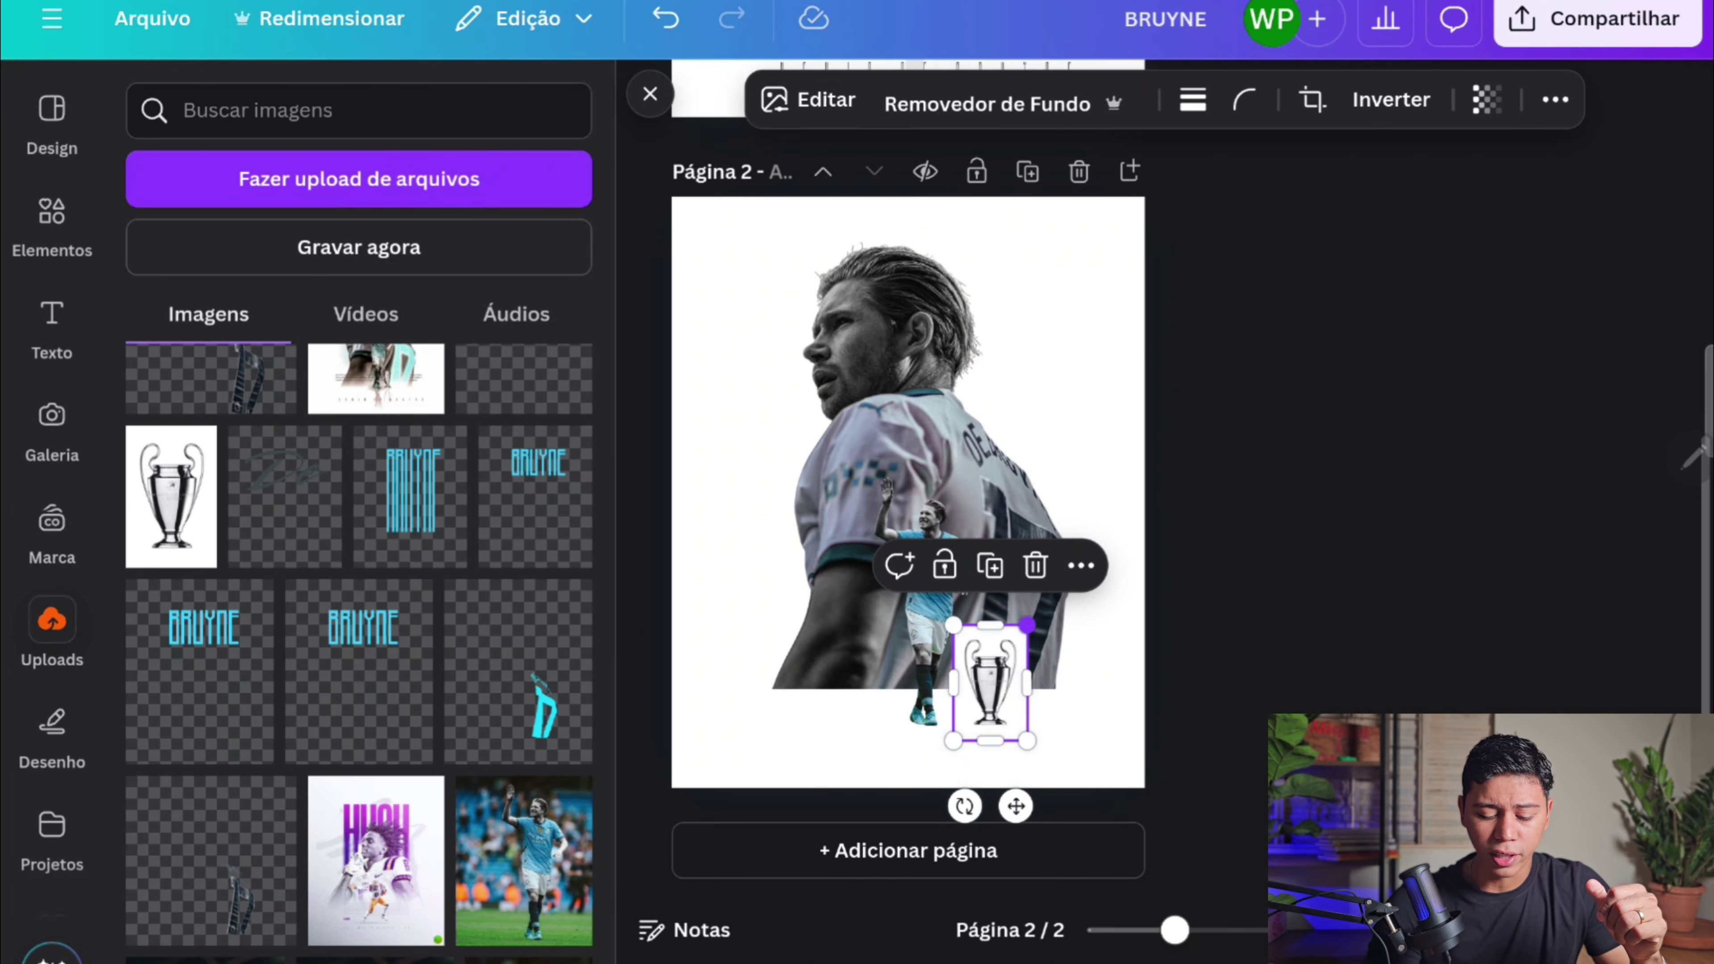
right_click(1027, 625)
mouse_move(1027, 624)
left_mouse_down()
mouse_move(1016, 637)
mouse_move(1029, 622)
left_mouse_up()
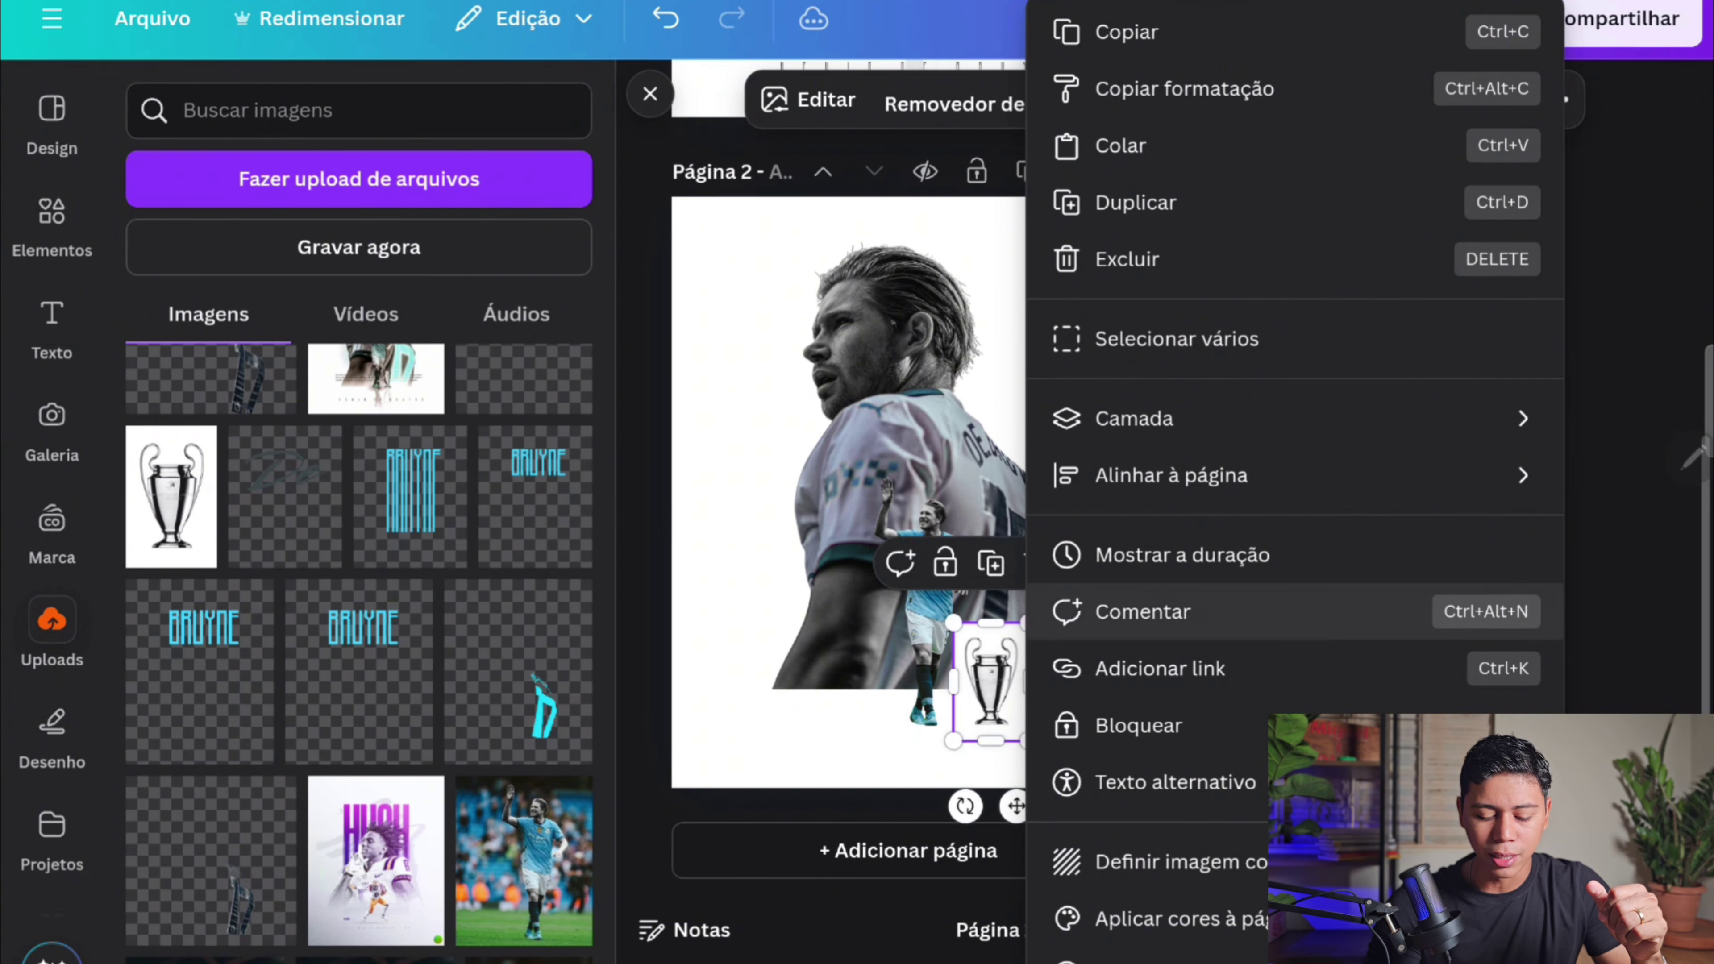
key("Escape")
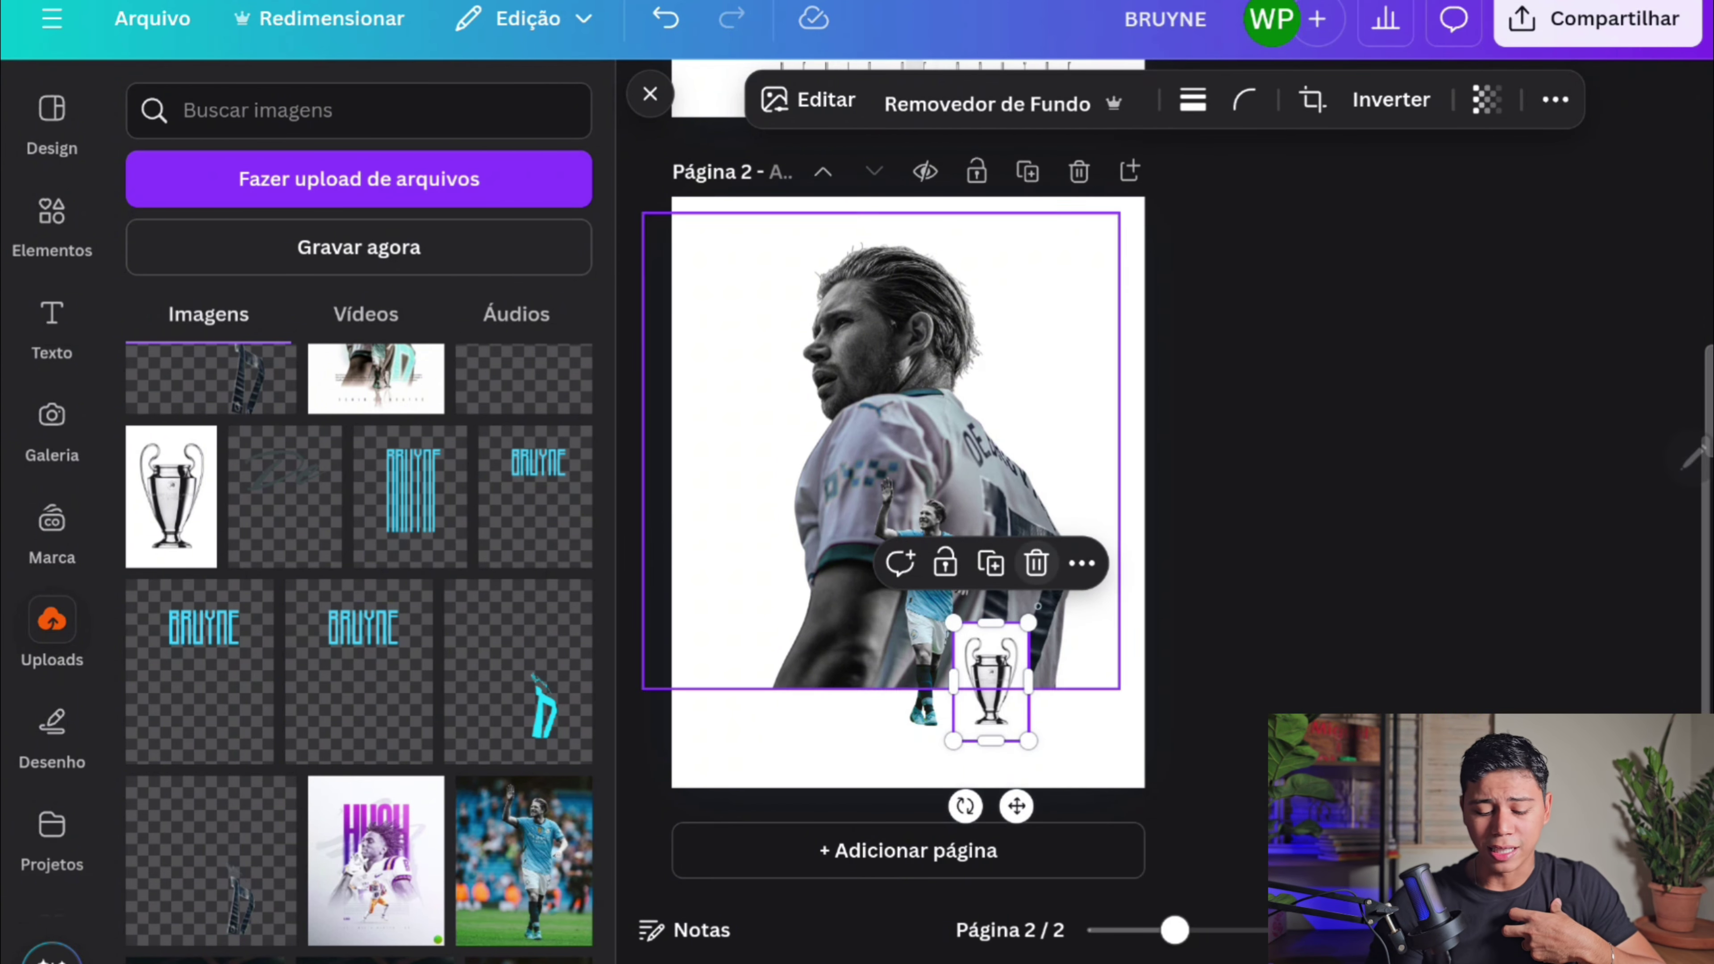
- Try enlarging the trophy and sending it behind the black-and-white portrait, and undo the placement
left_click_drag(1028, 621, 1350, 135)
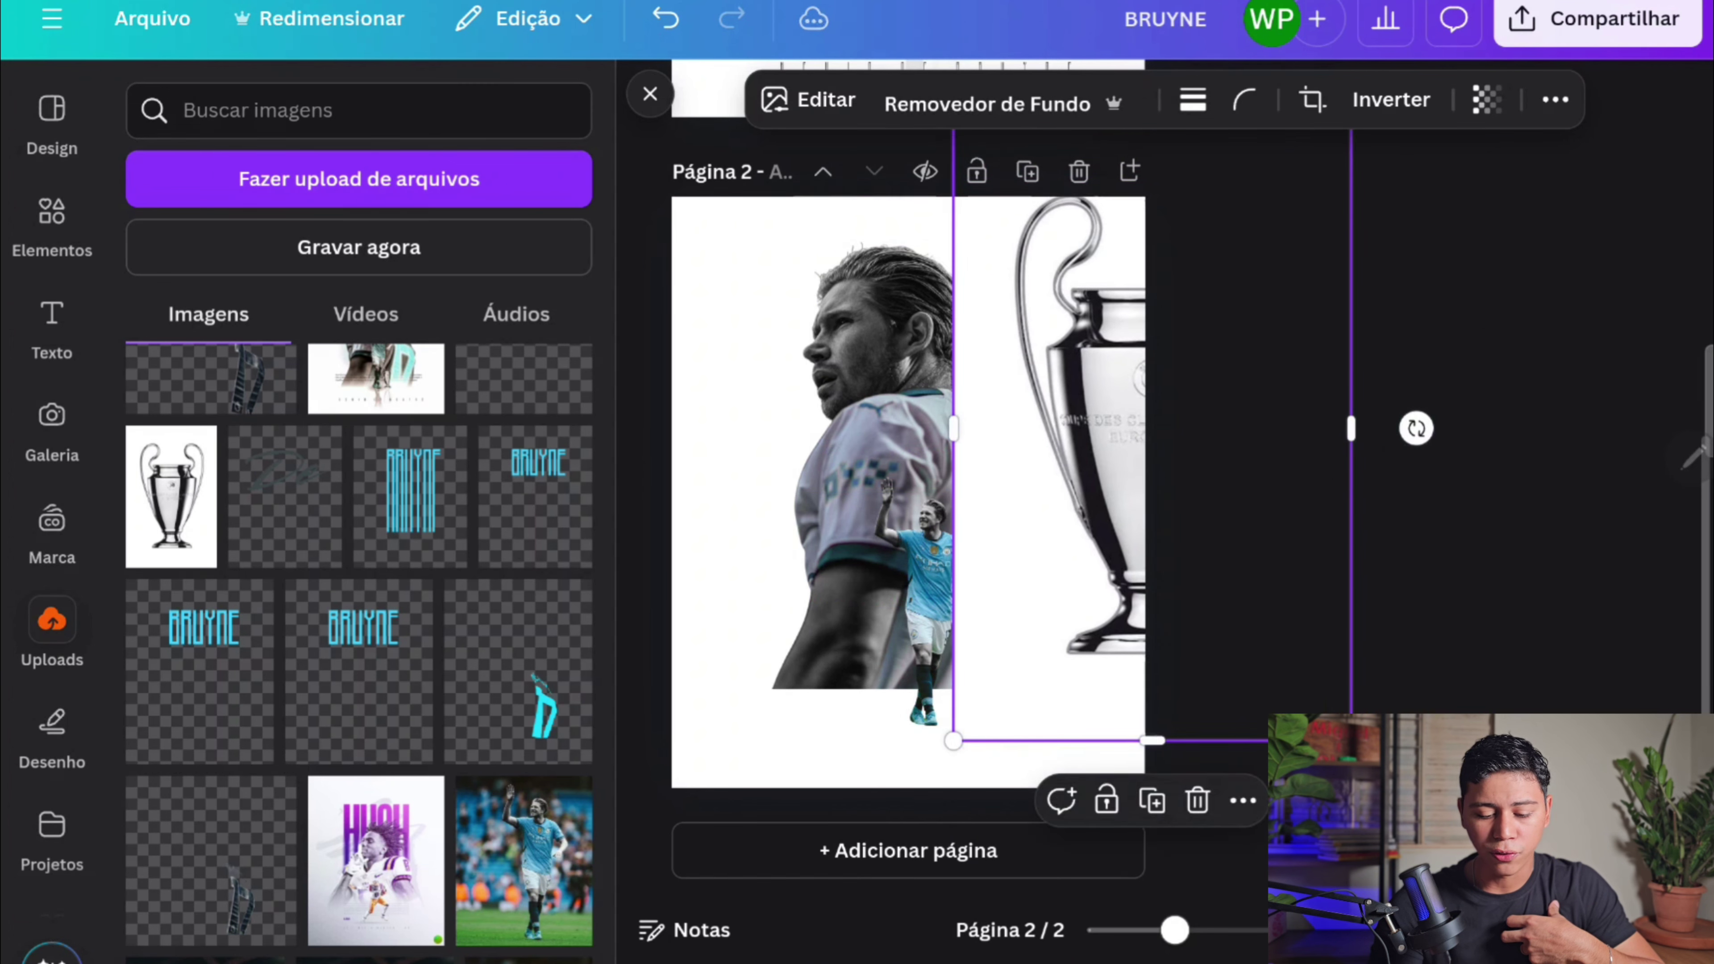
left_click_drag(1415, 429, 1330, 457)
left_click_drag(1266, 138, 1217, 223)
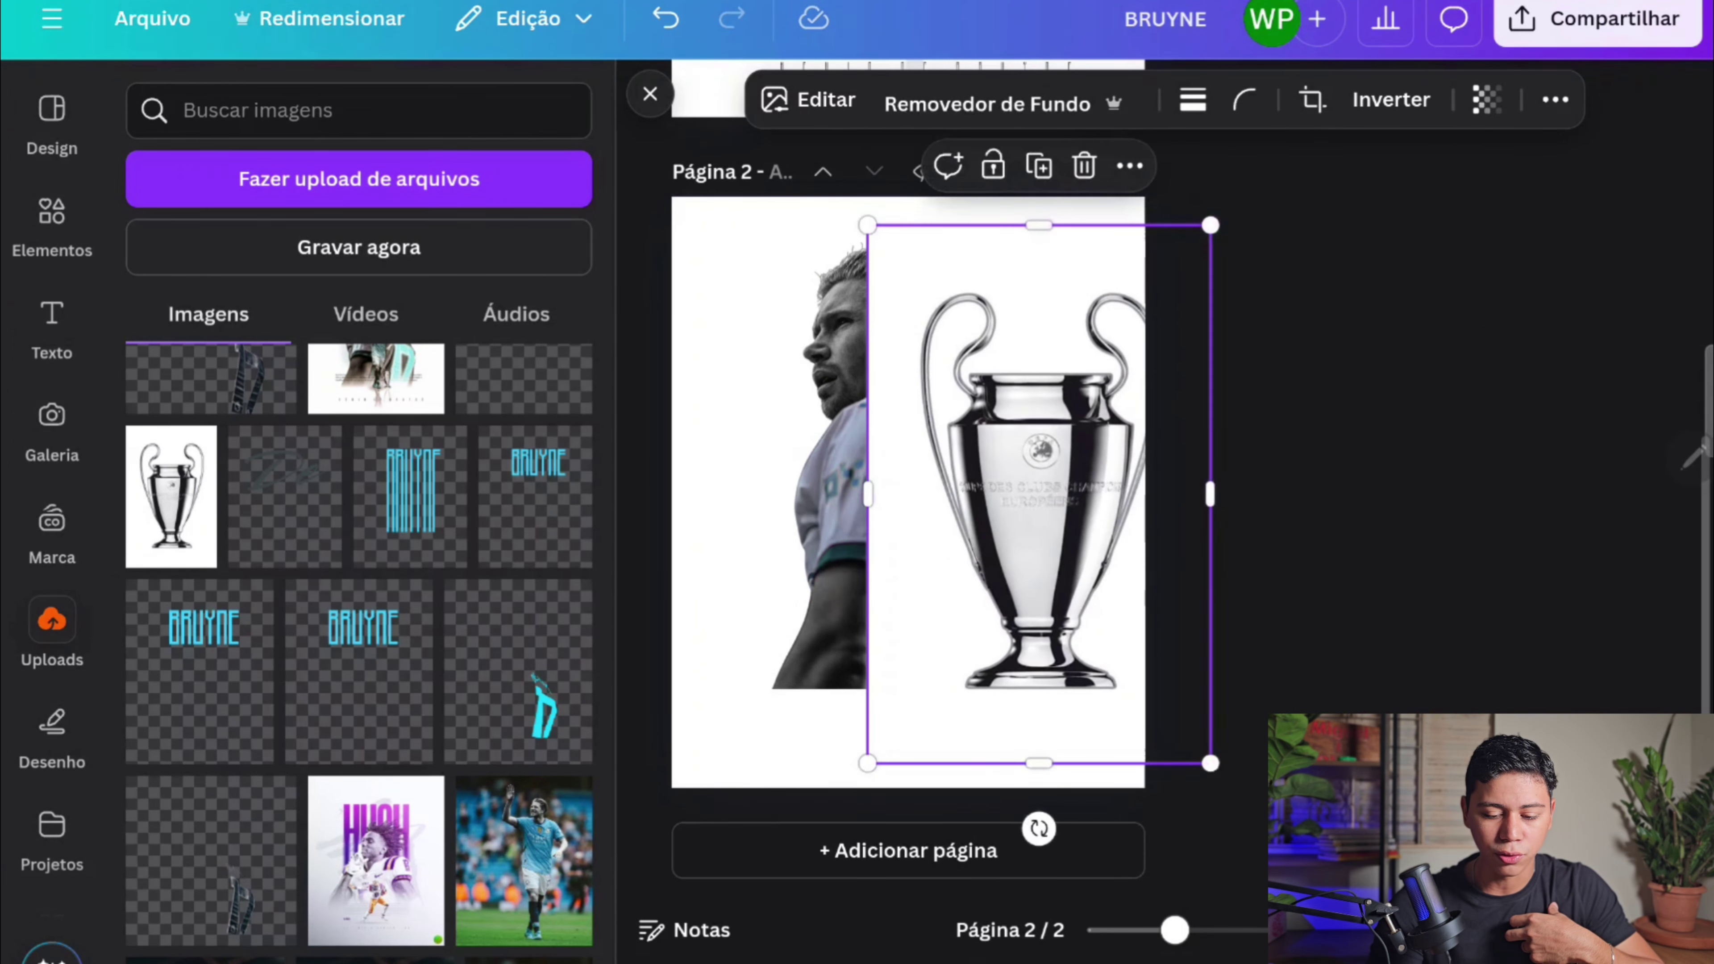
key("ctrl+alt+bracketleft")
left_click_drag(1013, 473, 1022, 472)
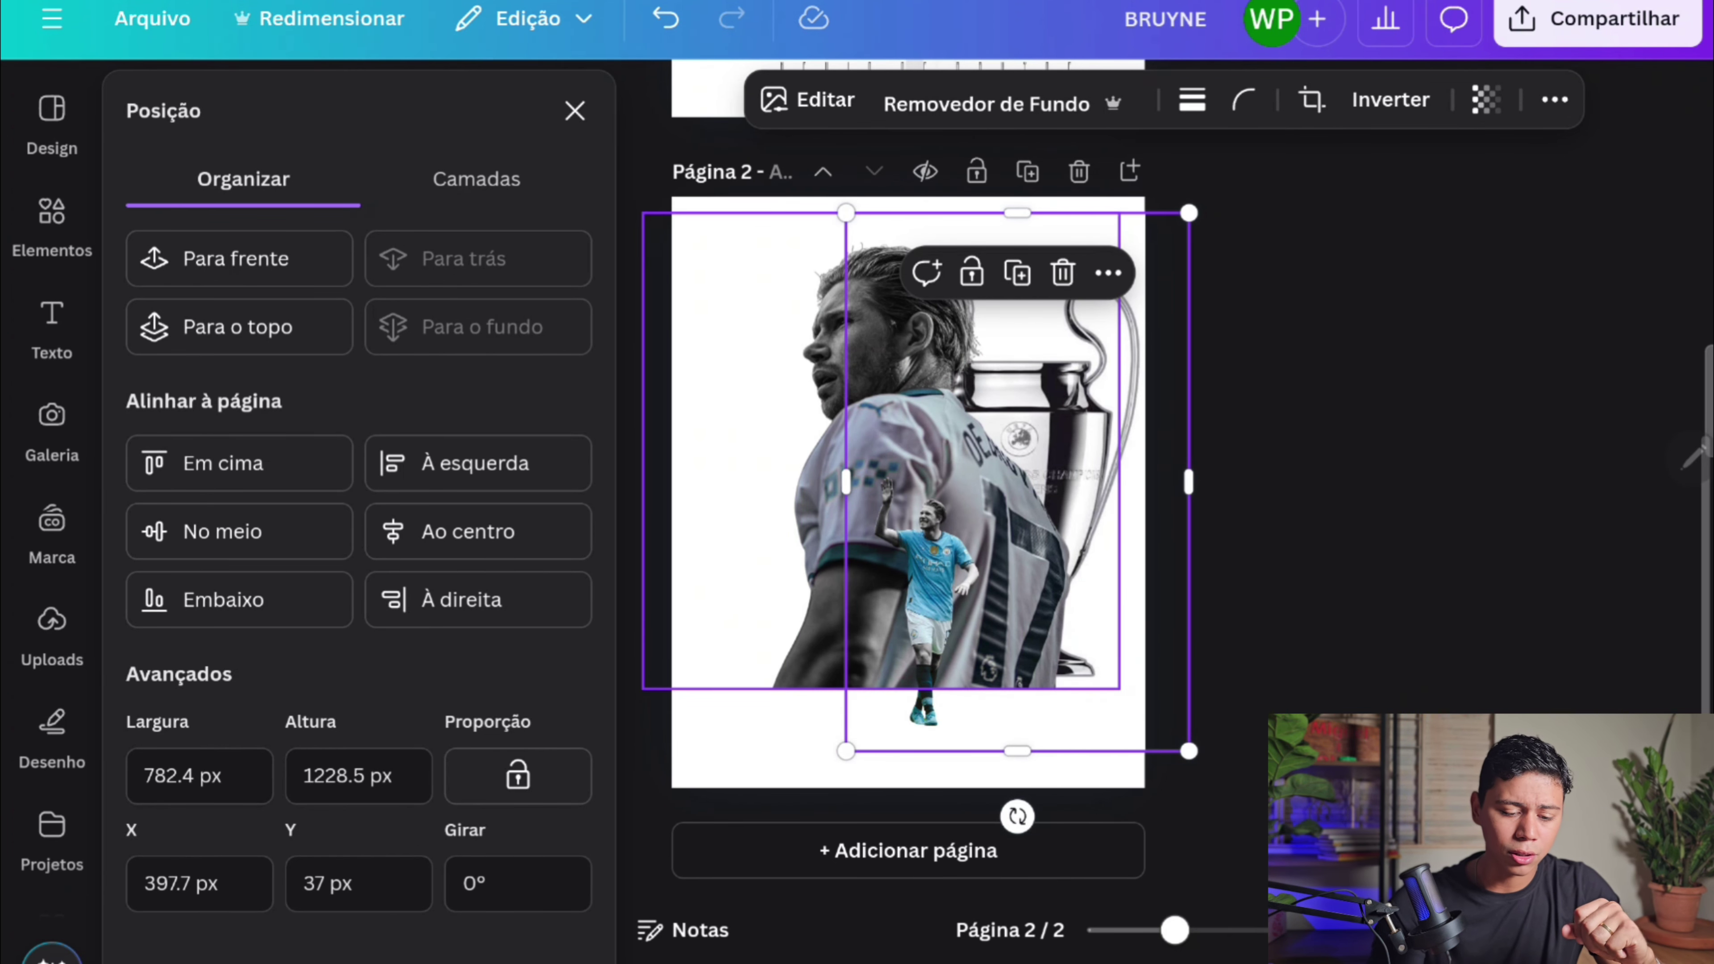
key("ctrl+z")
key("ctrl+z")
key("ctrl+z")
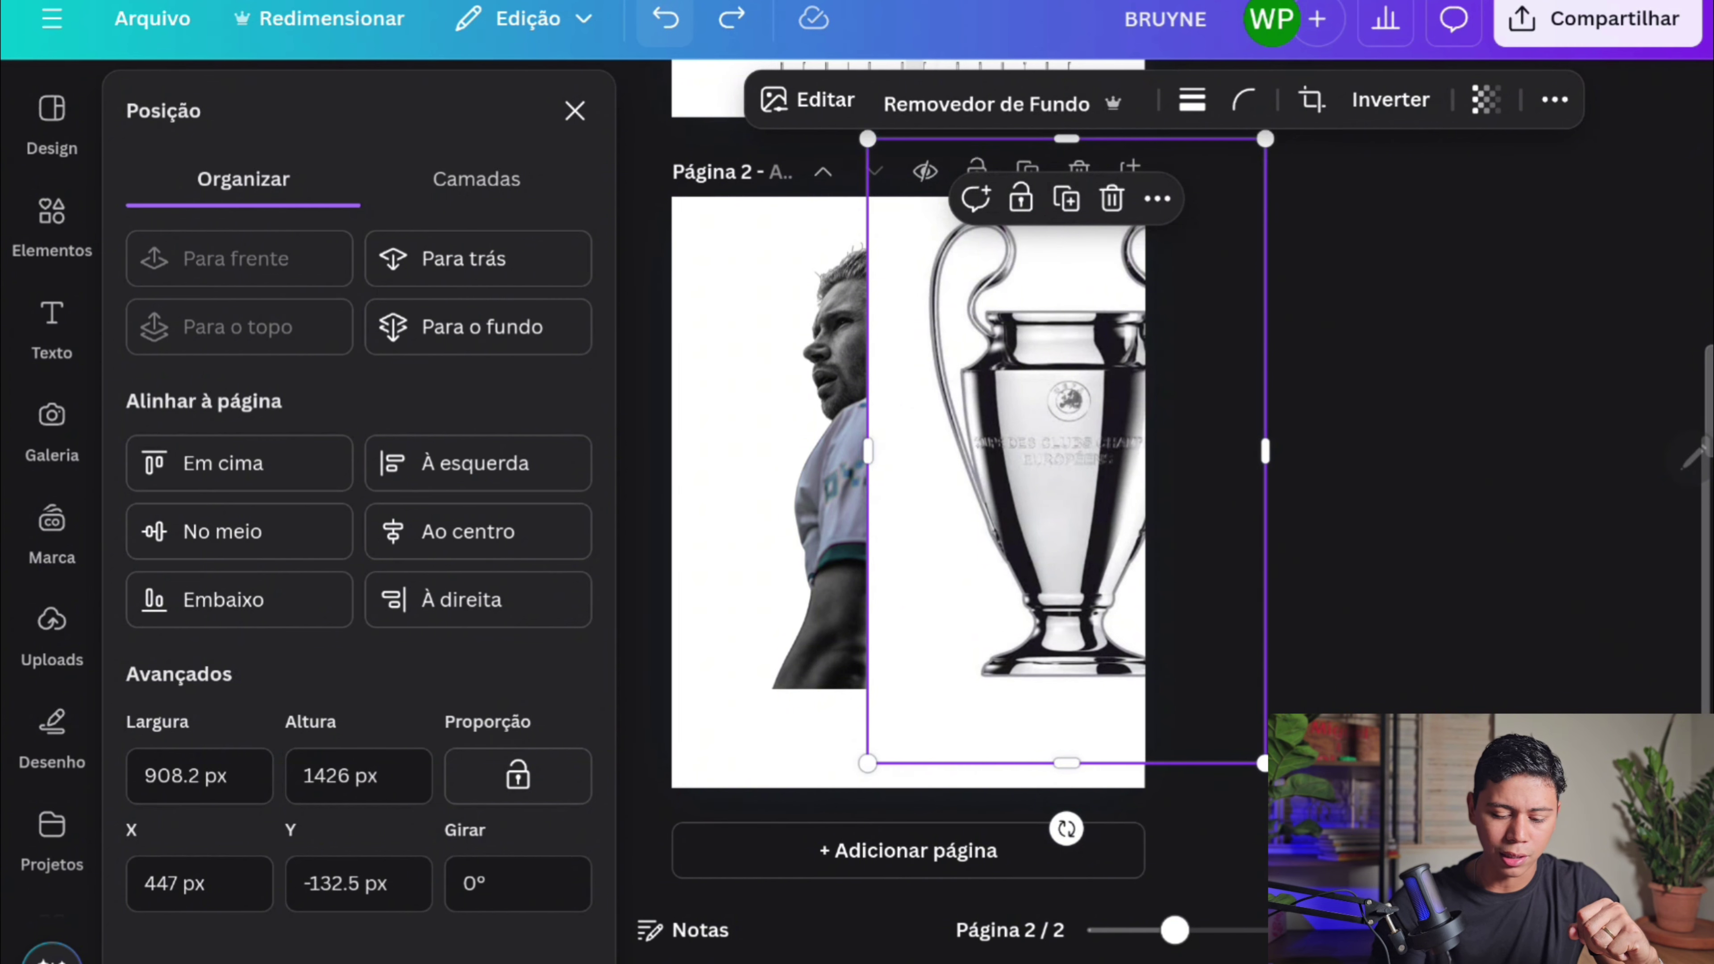
- Shrink the trophy to about 180 × 282 px beside the small player and remove its background
left_click_drag(1265, 140, 1024, 599)
right_click(997, 648)
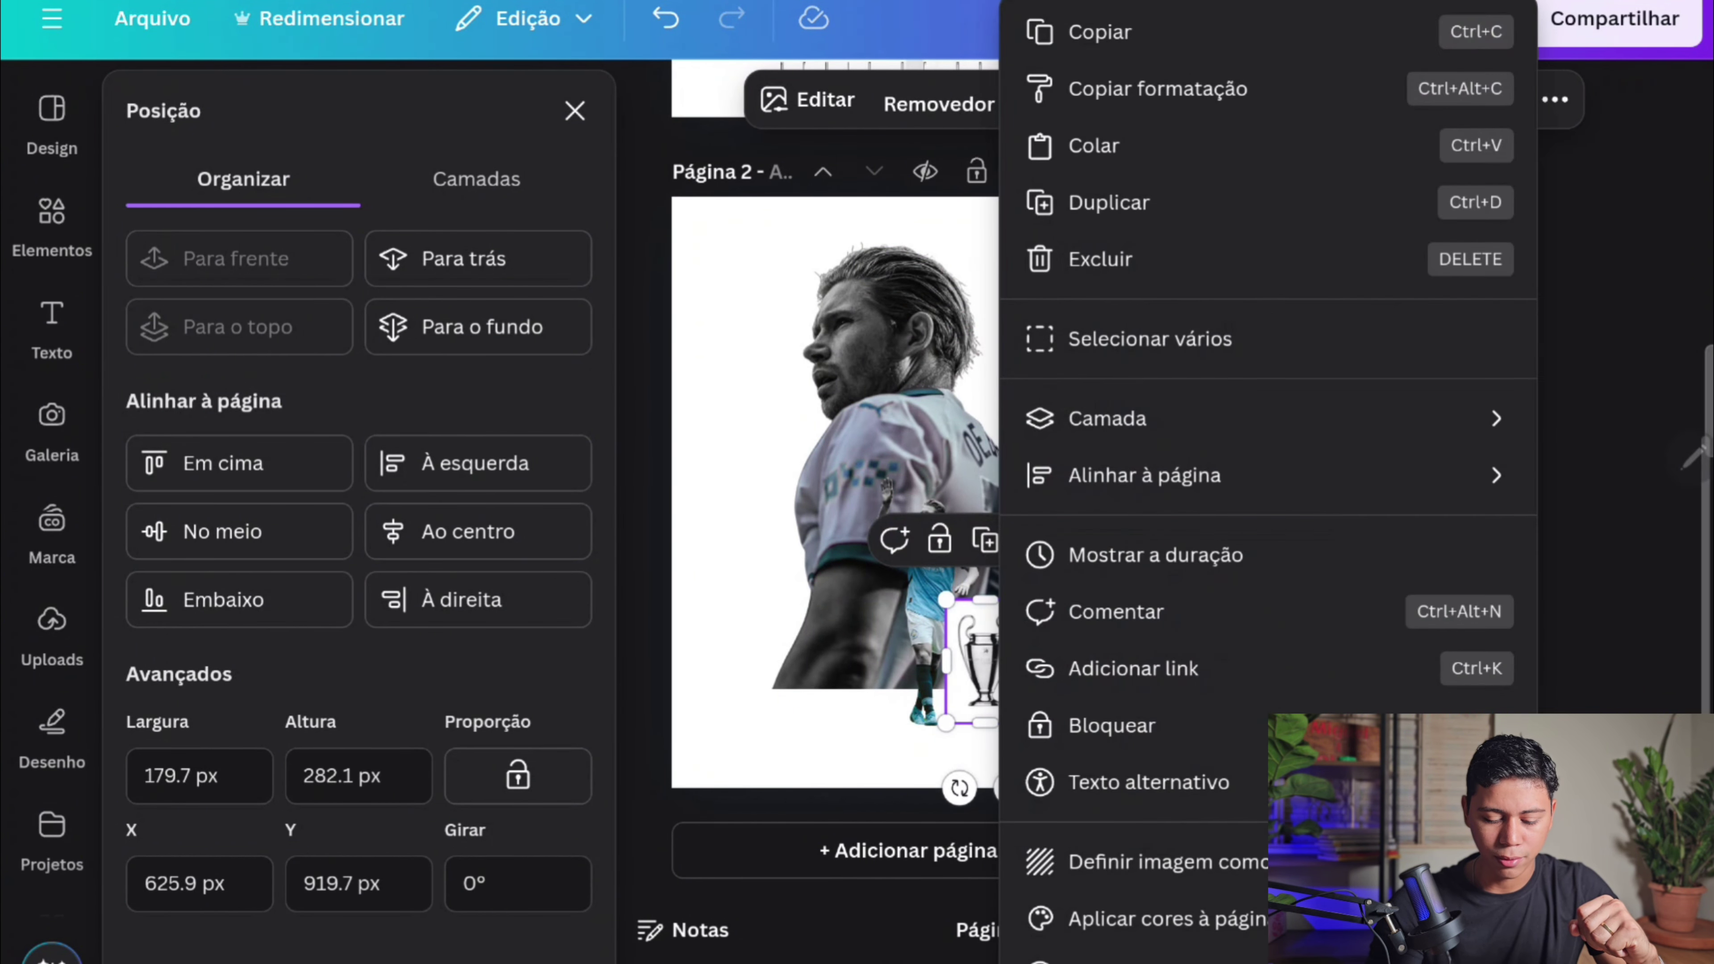
left_click(807, 99)
left_click(188, 363)
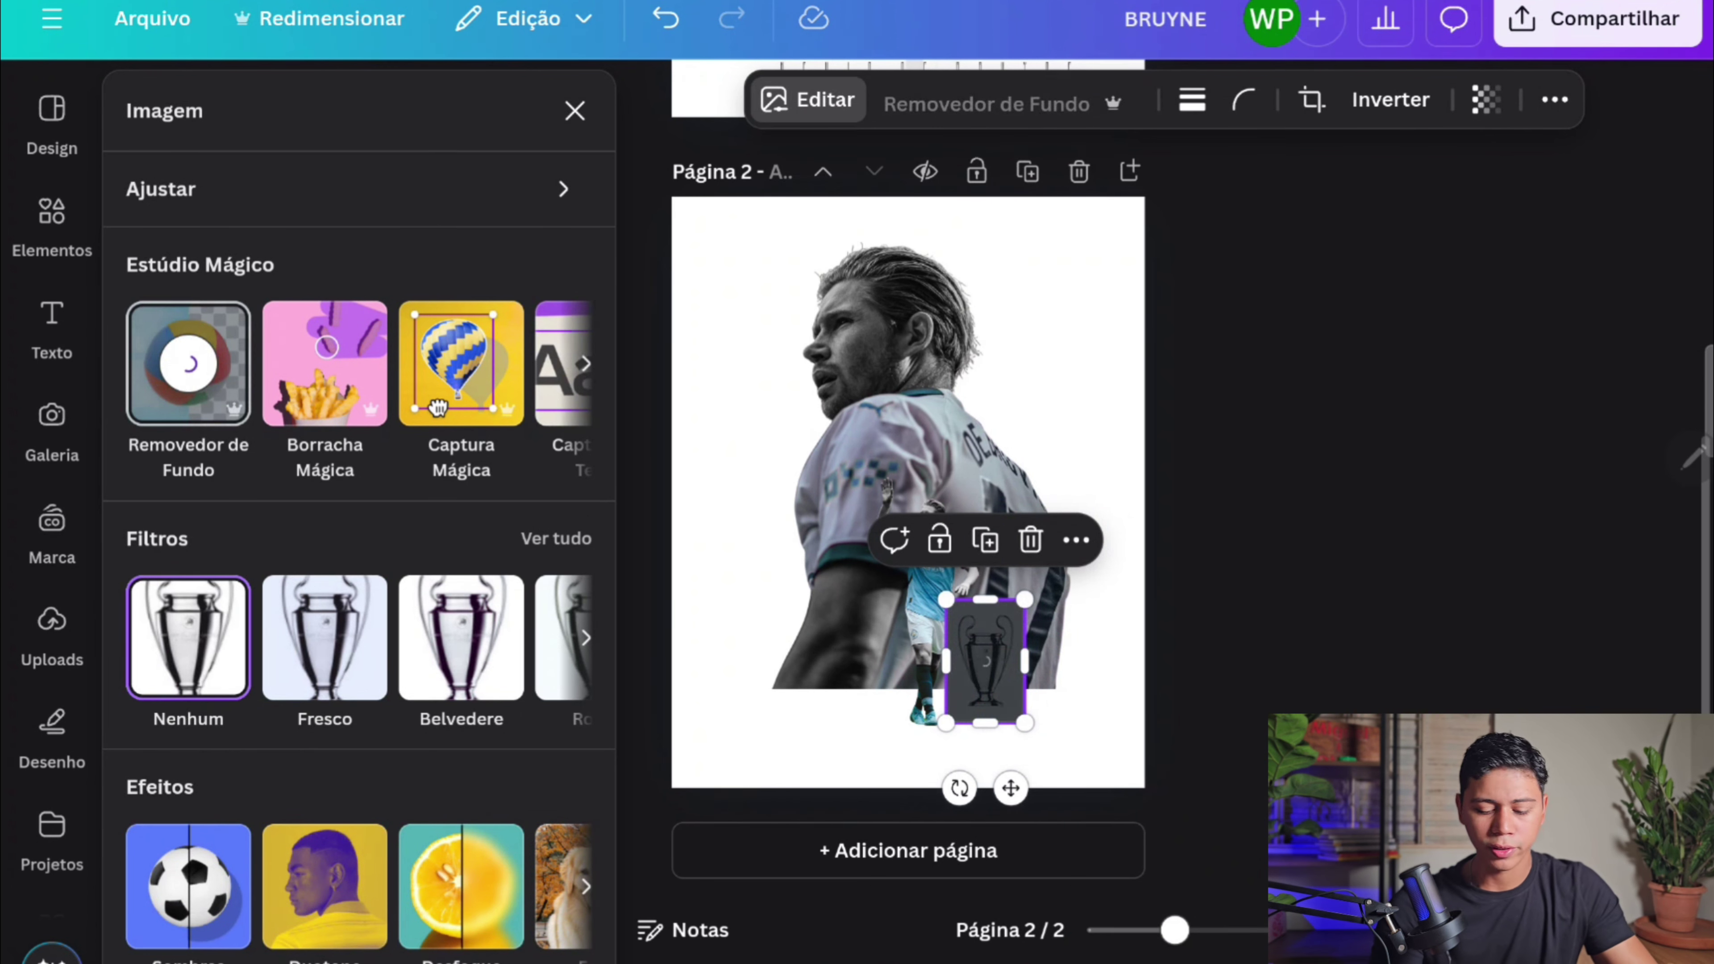
right_click(1024, 599)
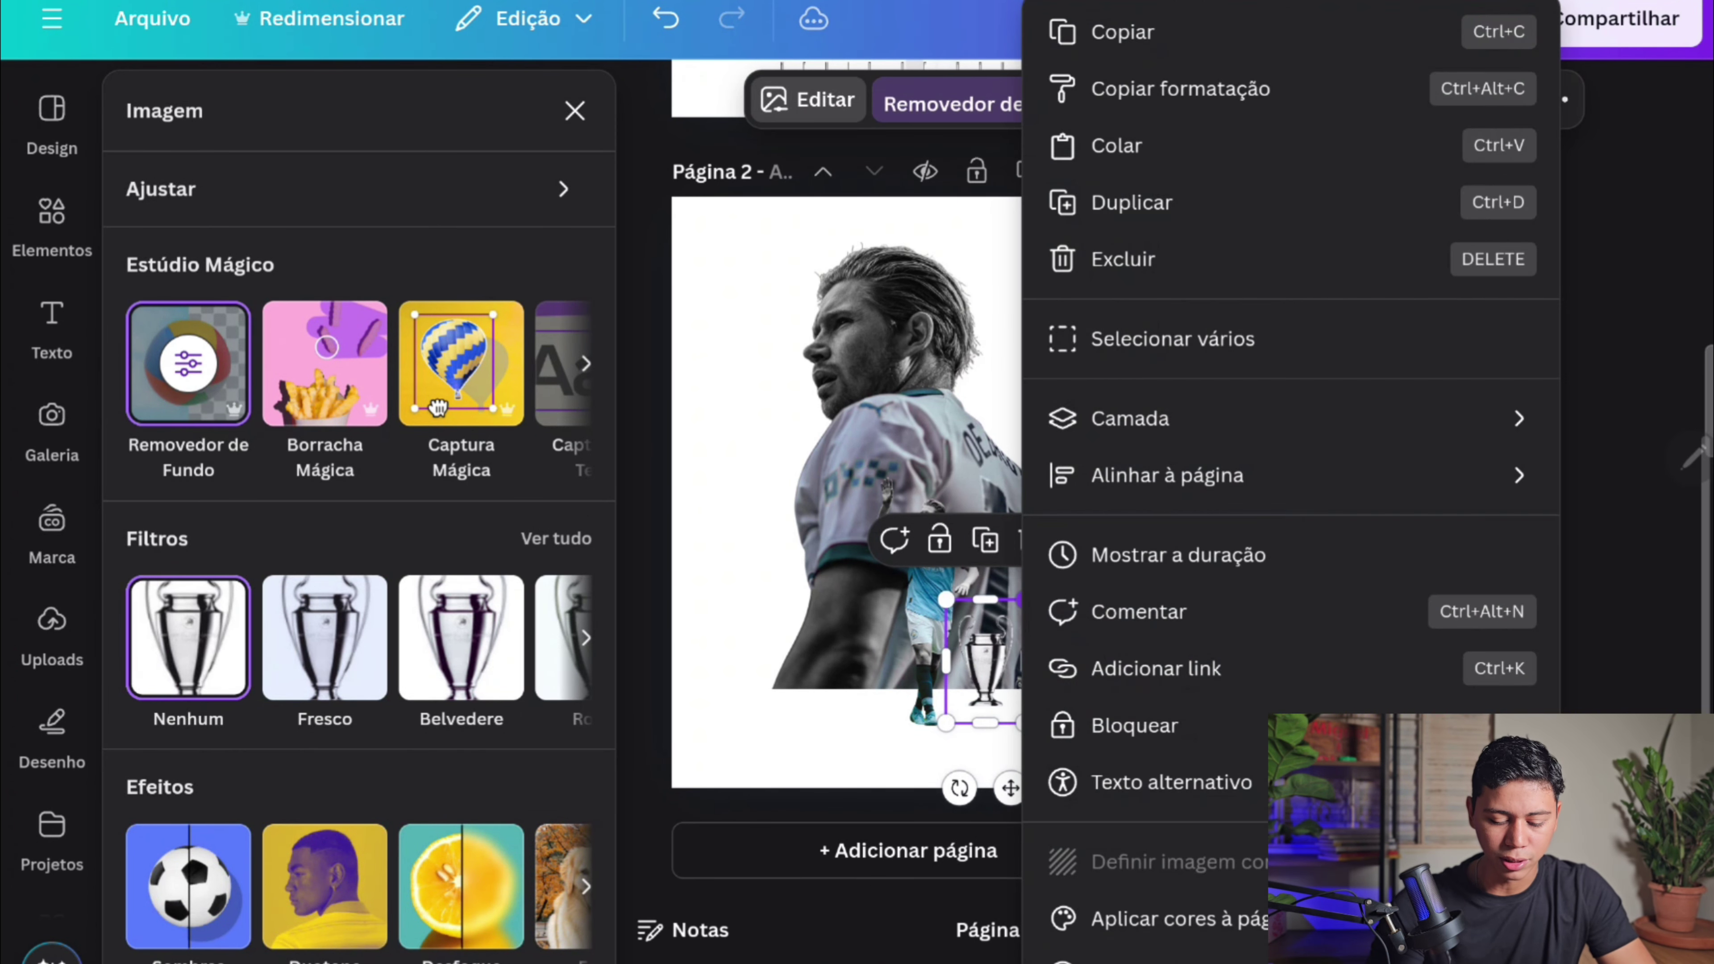
- Position the trophy cutout close beside the small player's feet, with its base level with his boots
left_click_drag(1024, 599, 1031, 674)
scroll(944, 473, "up", 2)
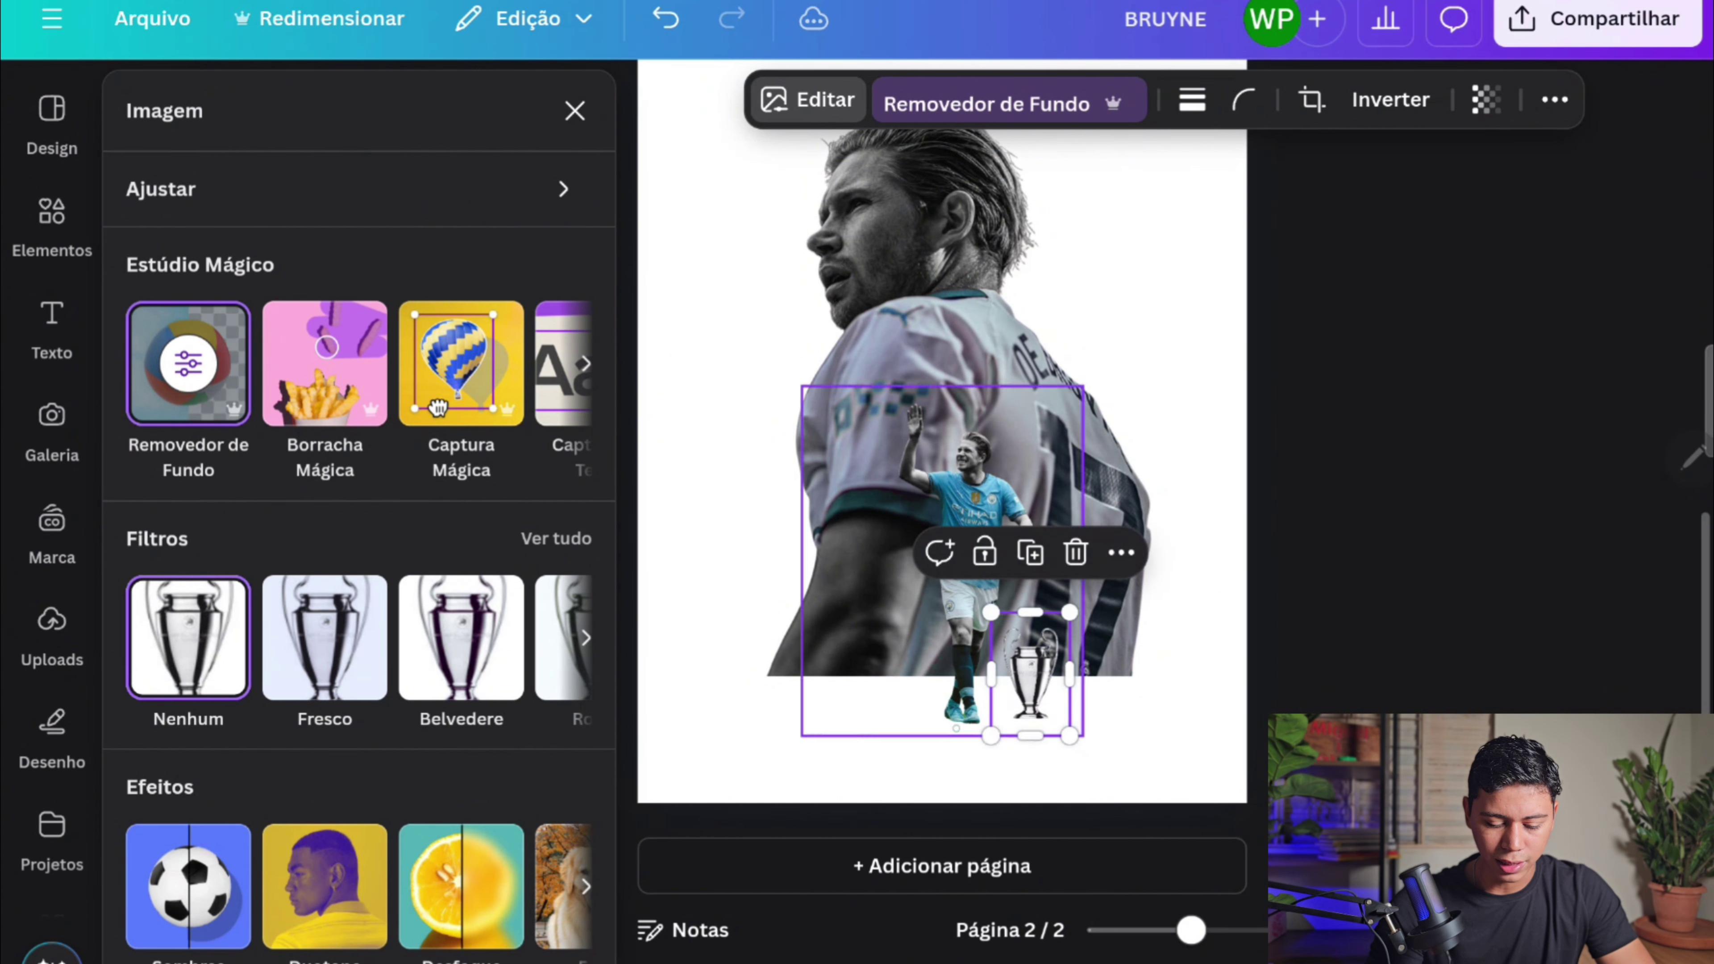
scroll(958, 673, "up", 5)
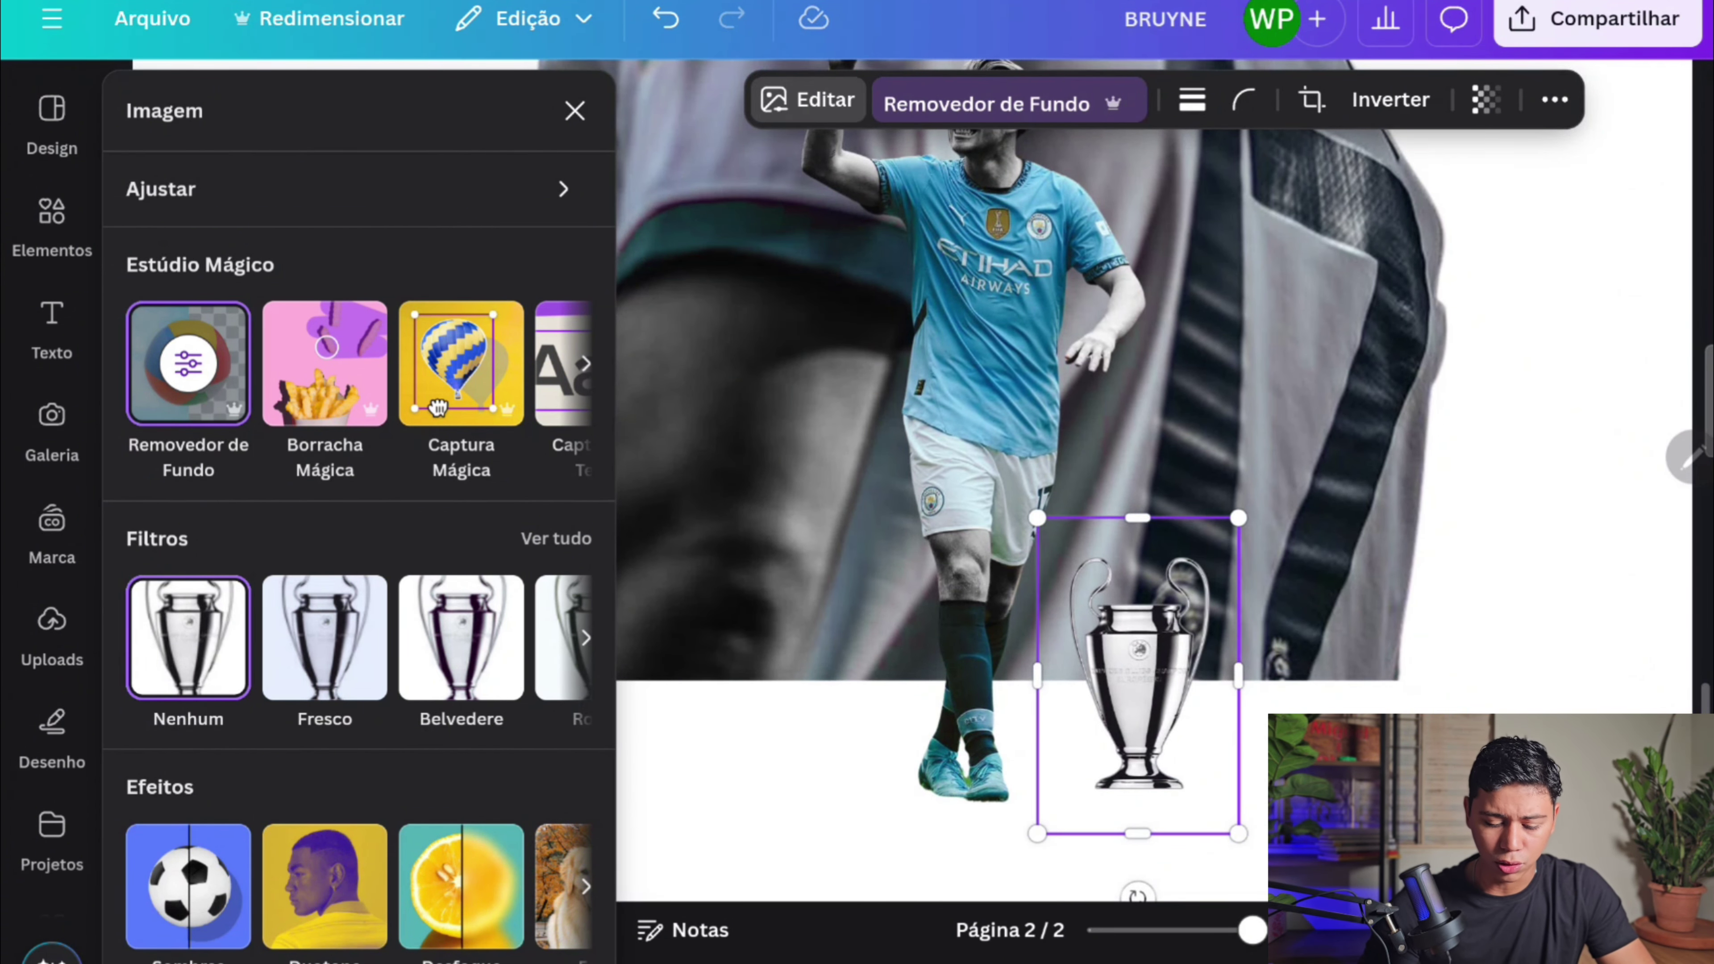
scroll(944, 473, "down", 5)
left_click_drag(1149, 717, 1131, 717)
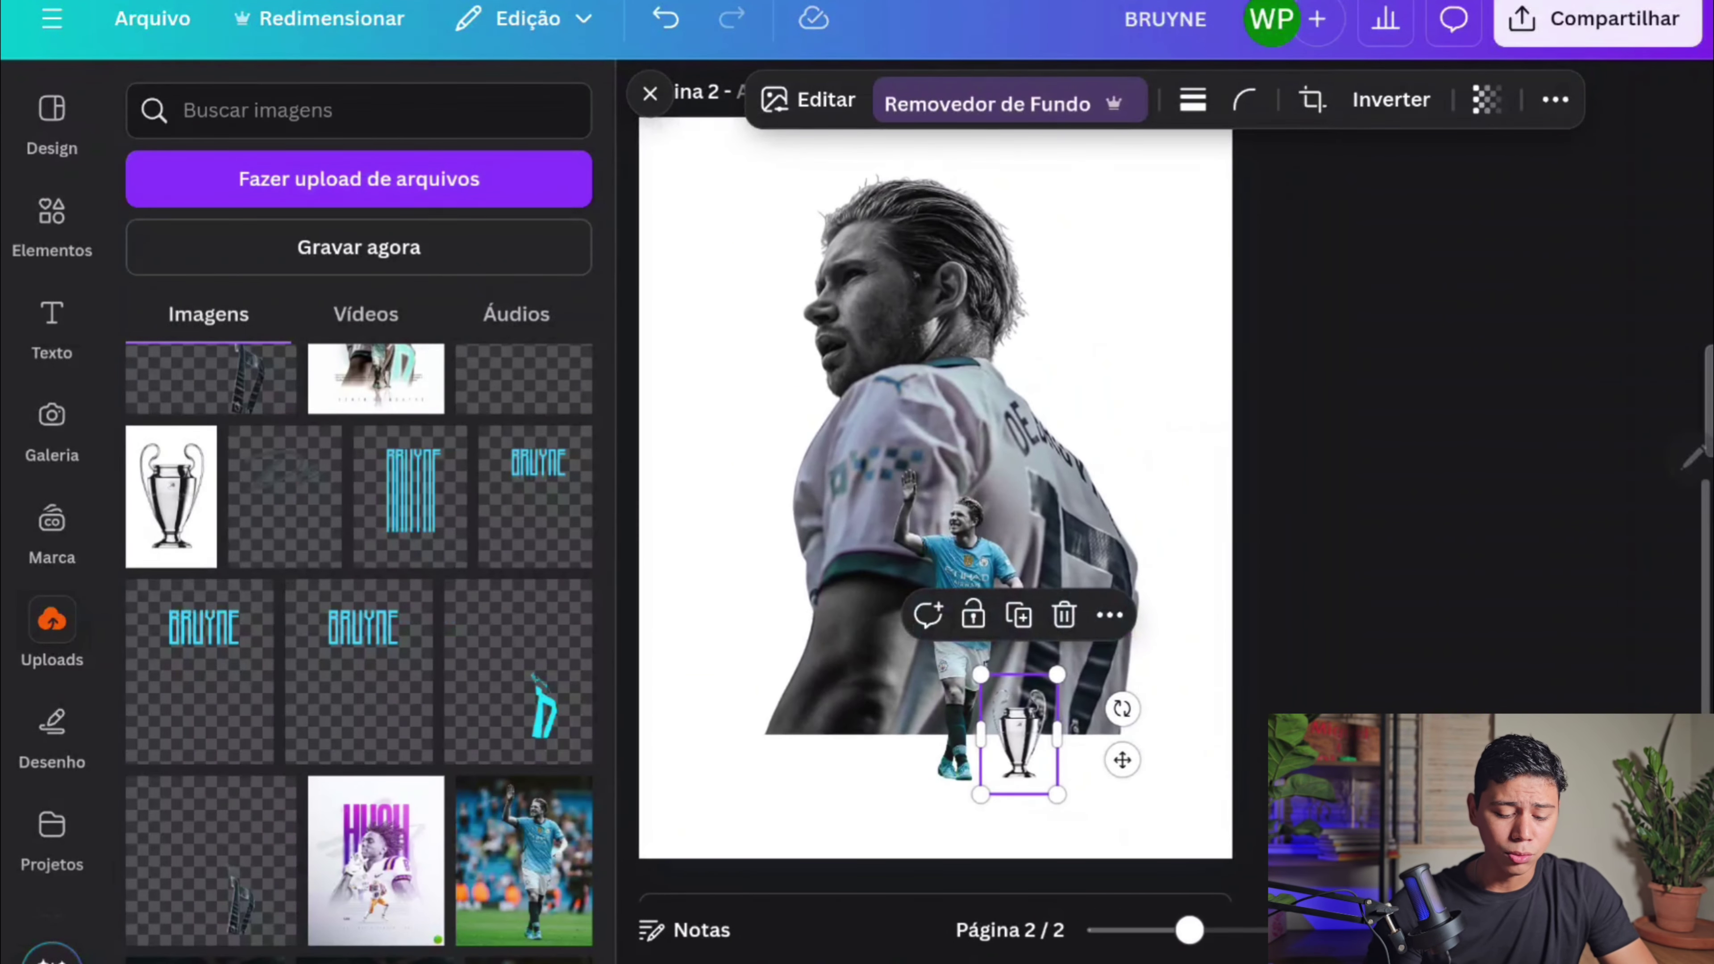
- Add the uploaded cyan BRUYNE lettering image to page 2 and compare it with the finished design on page 1
left_click(563, 446)
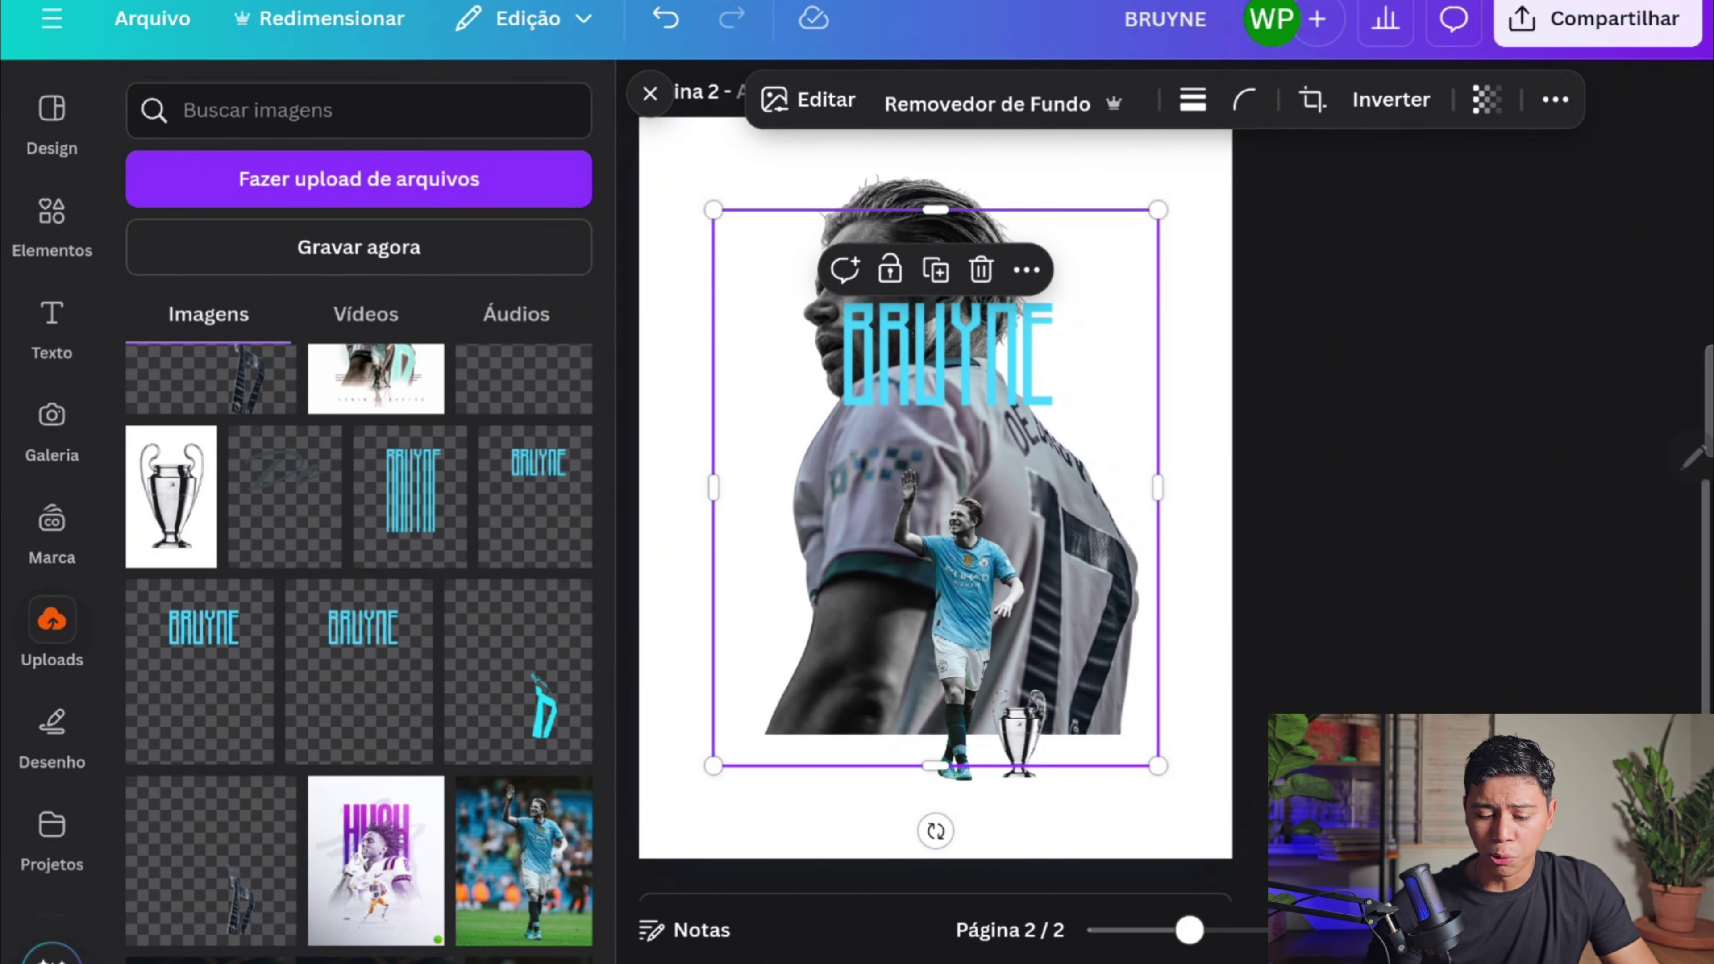
scroll(935, 513, "up", 10)
scroll(935, 513, "down", 8)
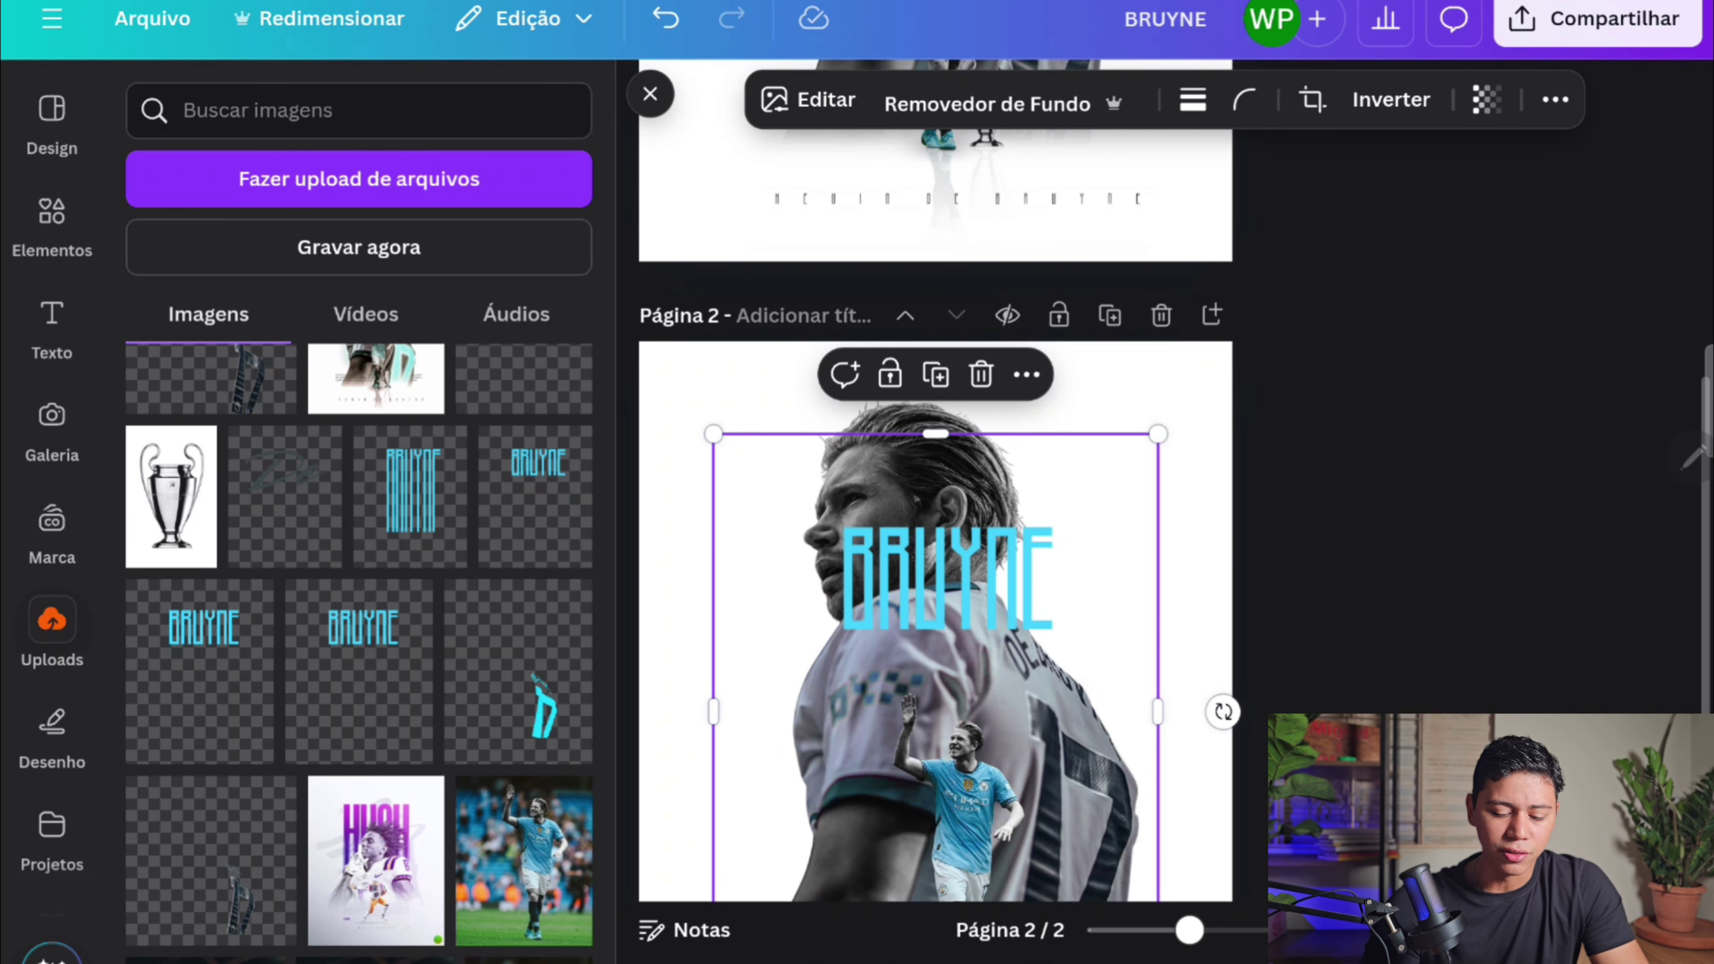
scroll(1692, 456, "down", 2)
key("Escape")
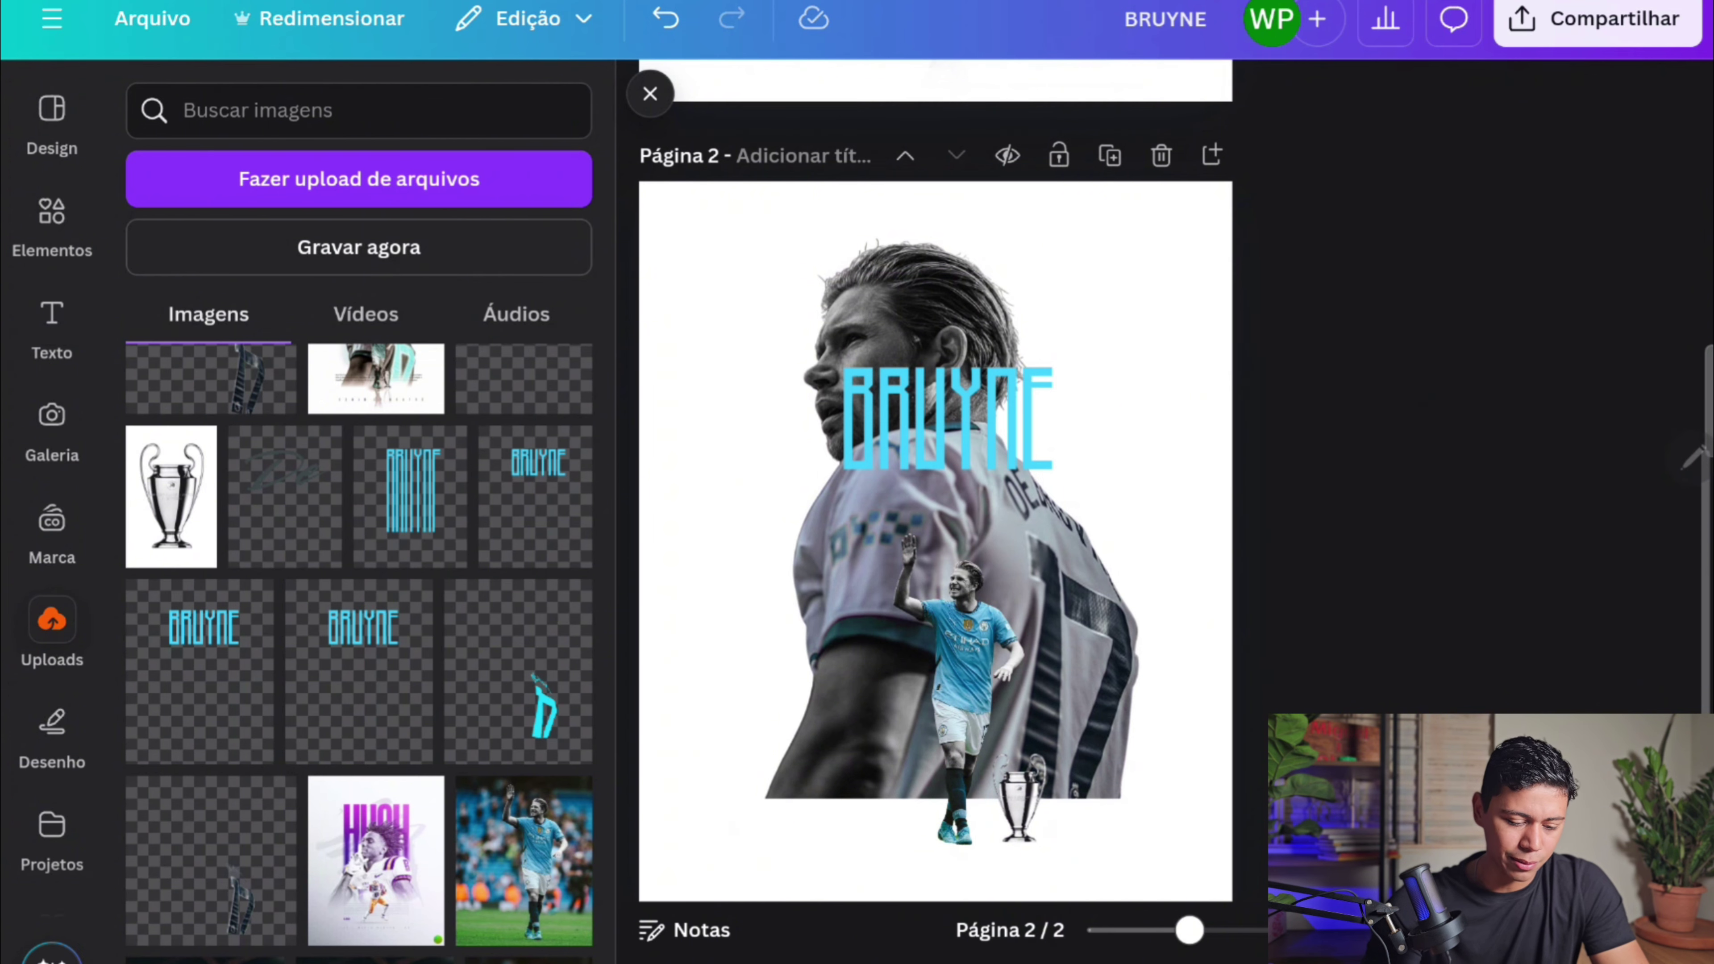
- Add a brand-kit heading to page 2 with the text "Bruyne"
left_click(52, 324)
left_click(244, 394)
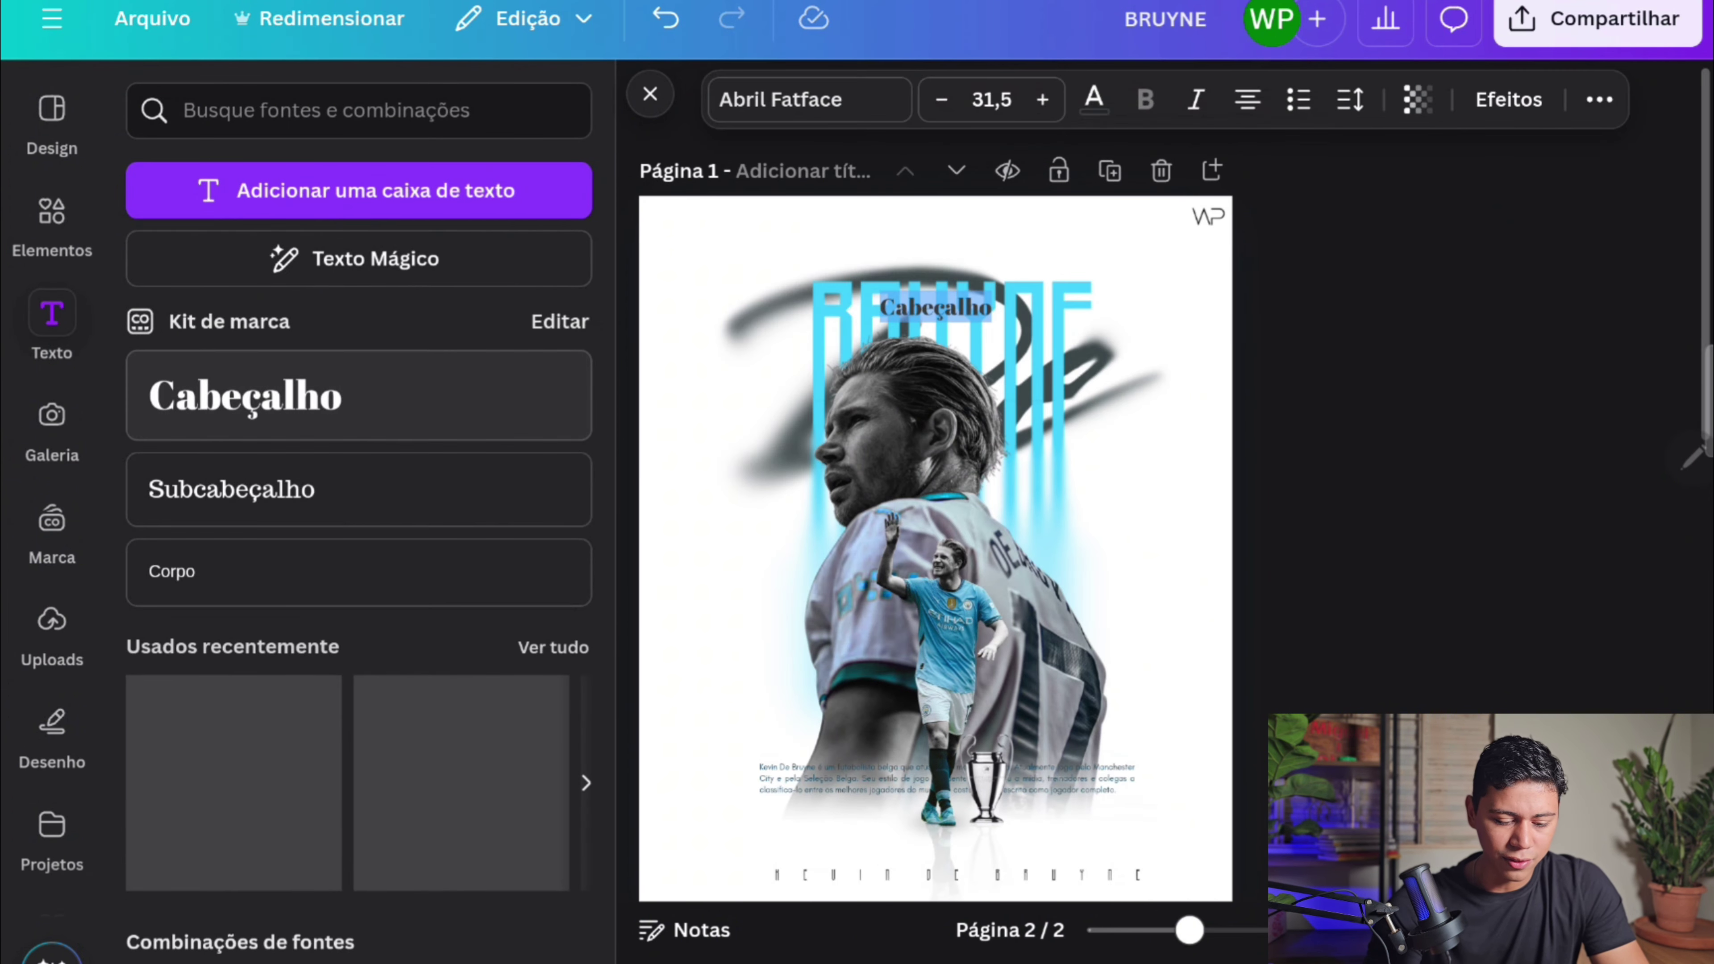
type("Bruyne")
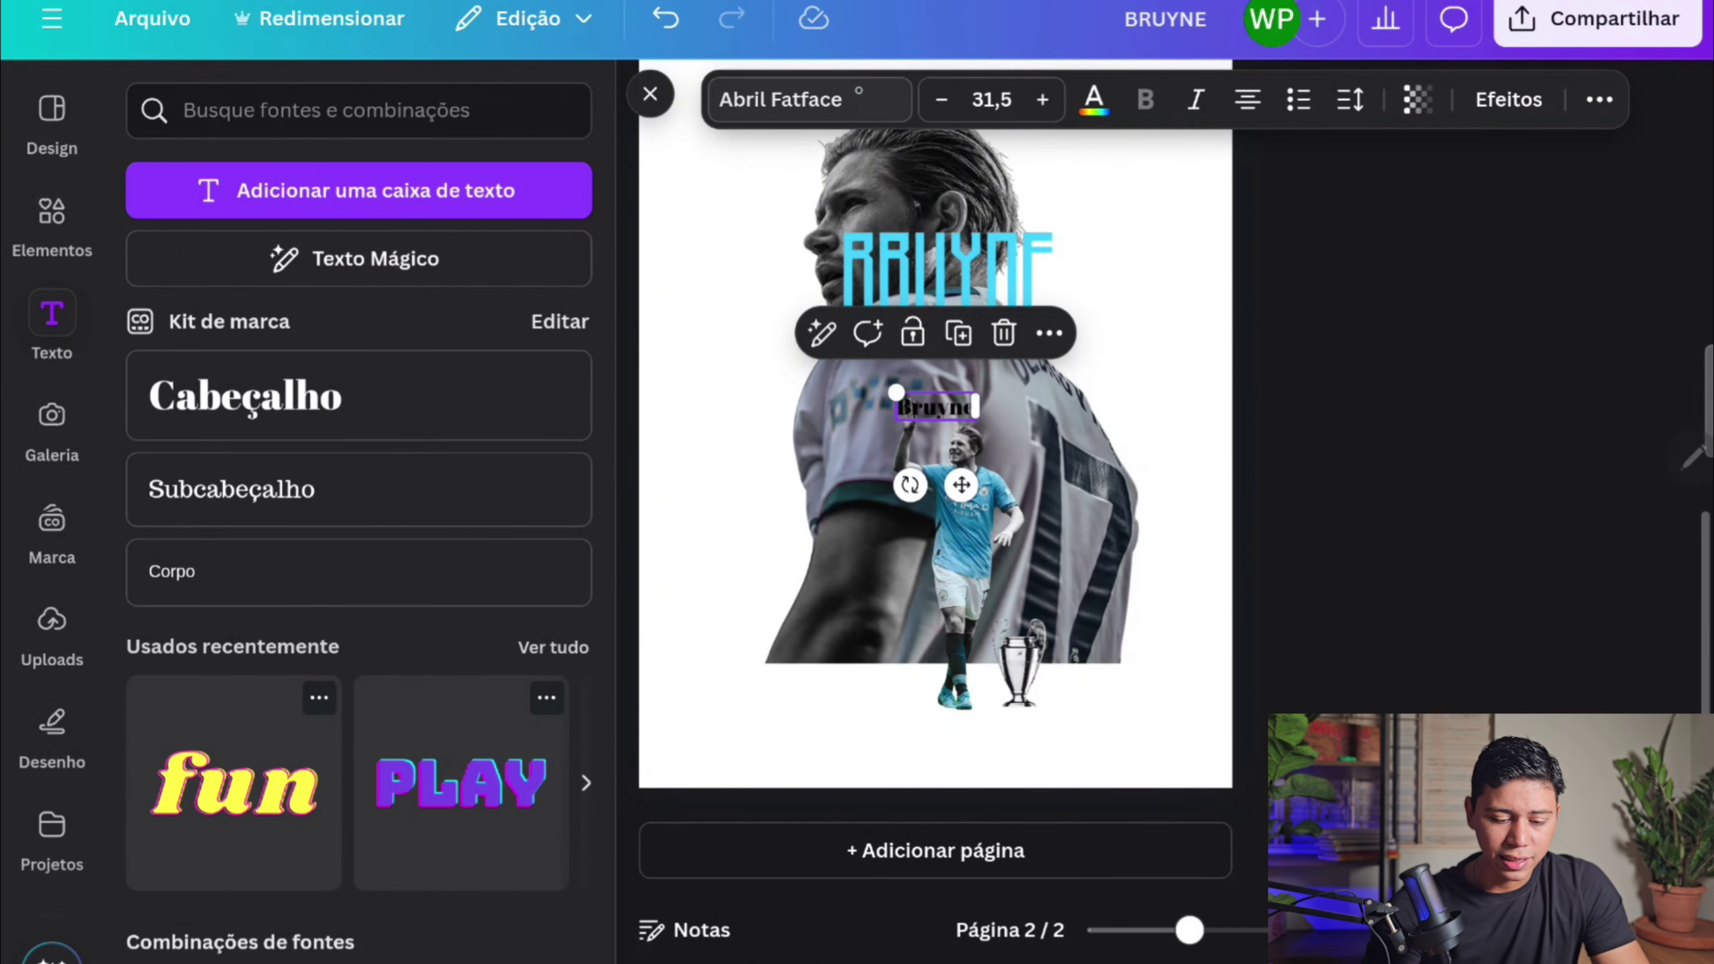
- Set the Bruyne heading's font to Higher and enlarge it to size 341
left_click(809, 99)
left_click(229, 494)
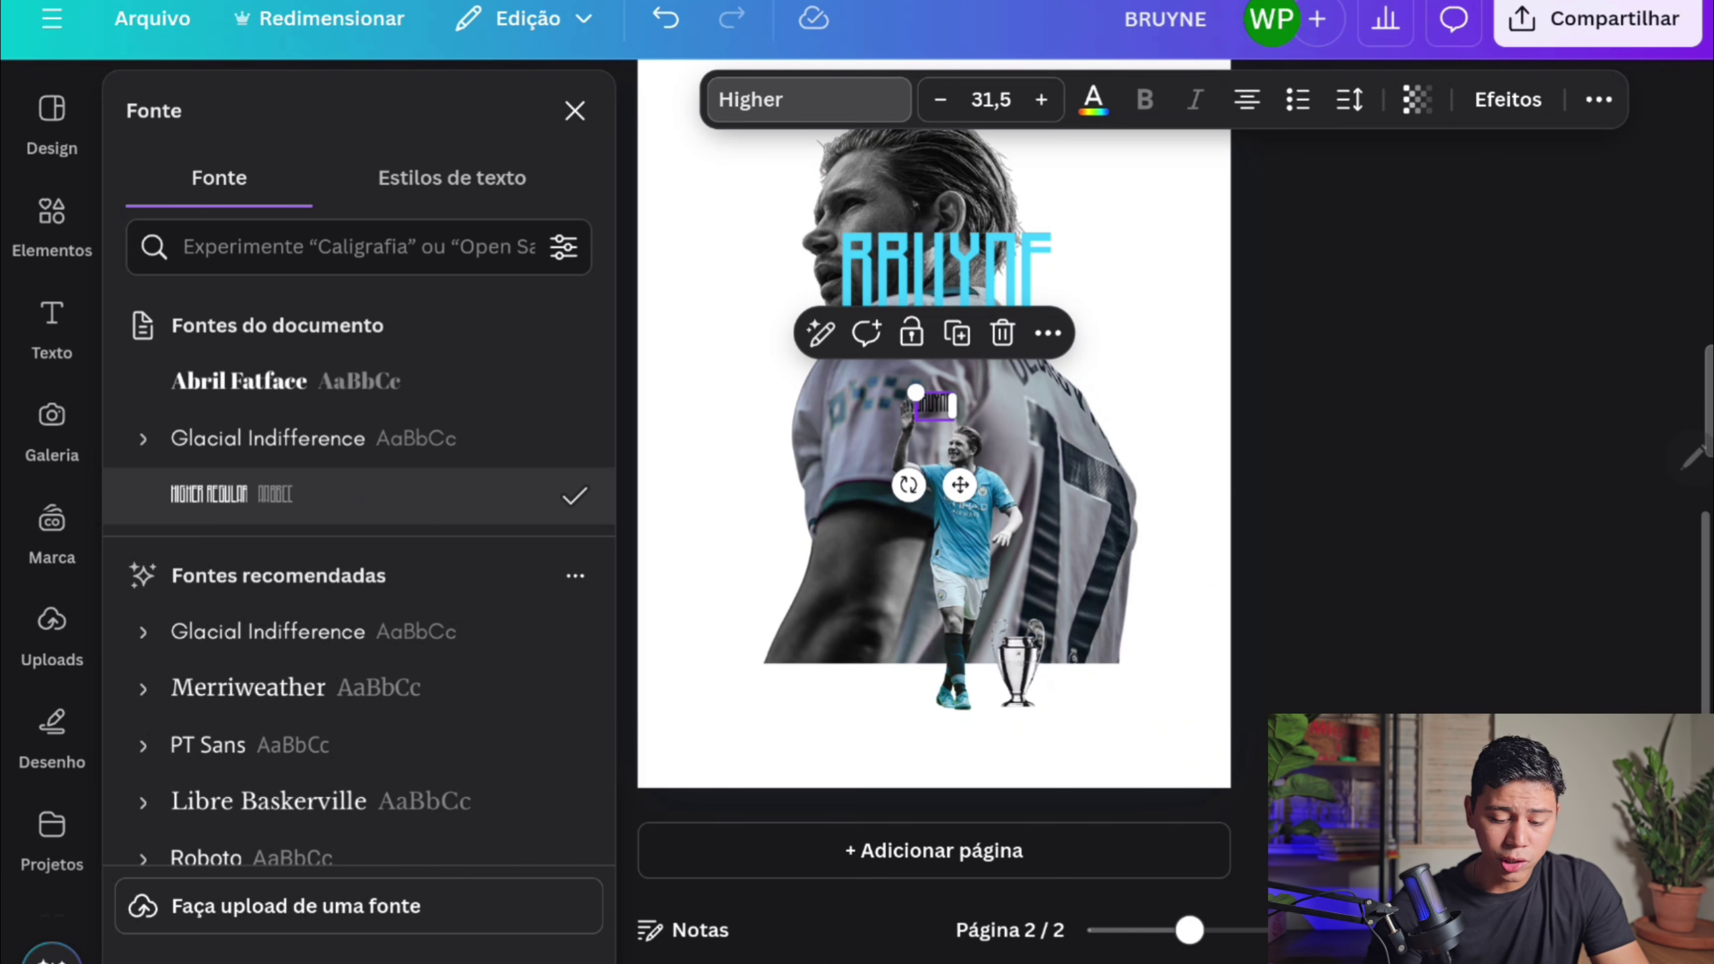
left_click_drag(915, 392, 736, 259)
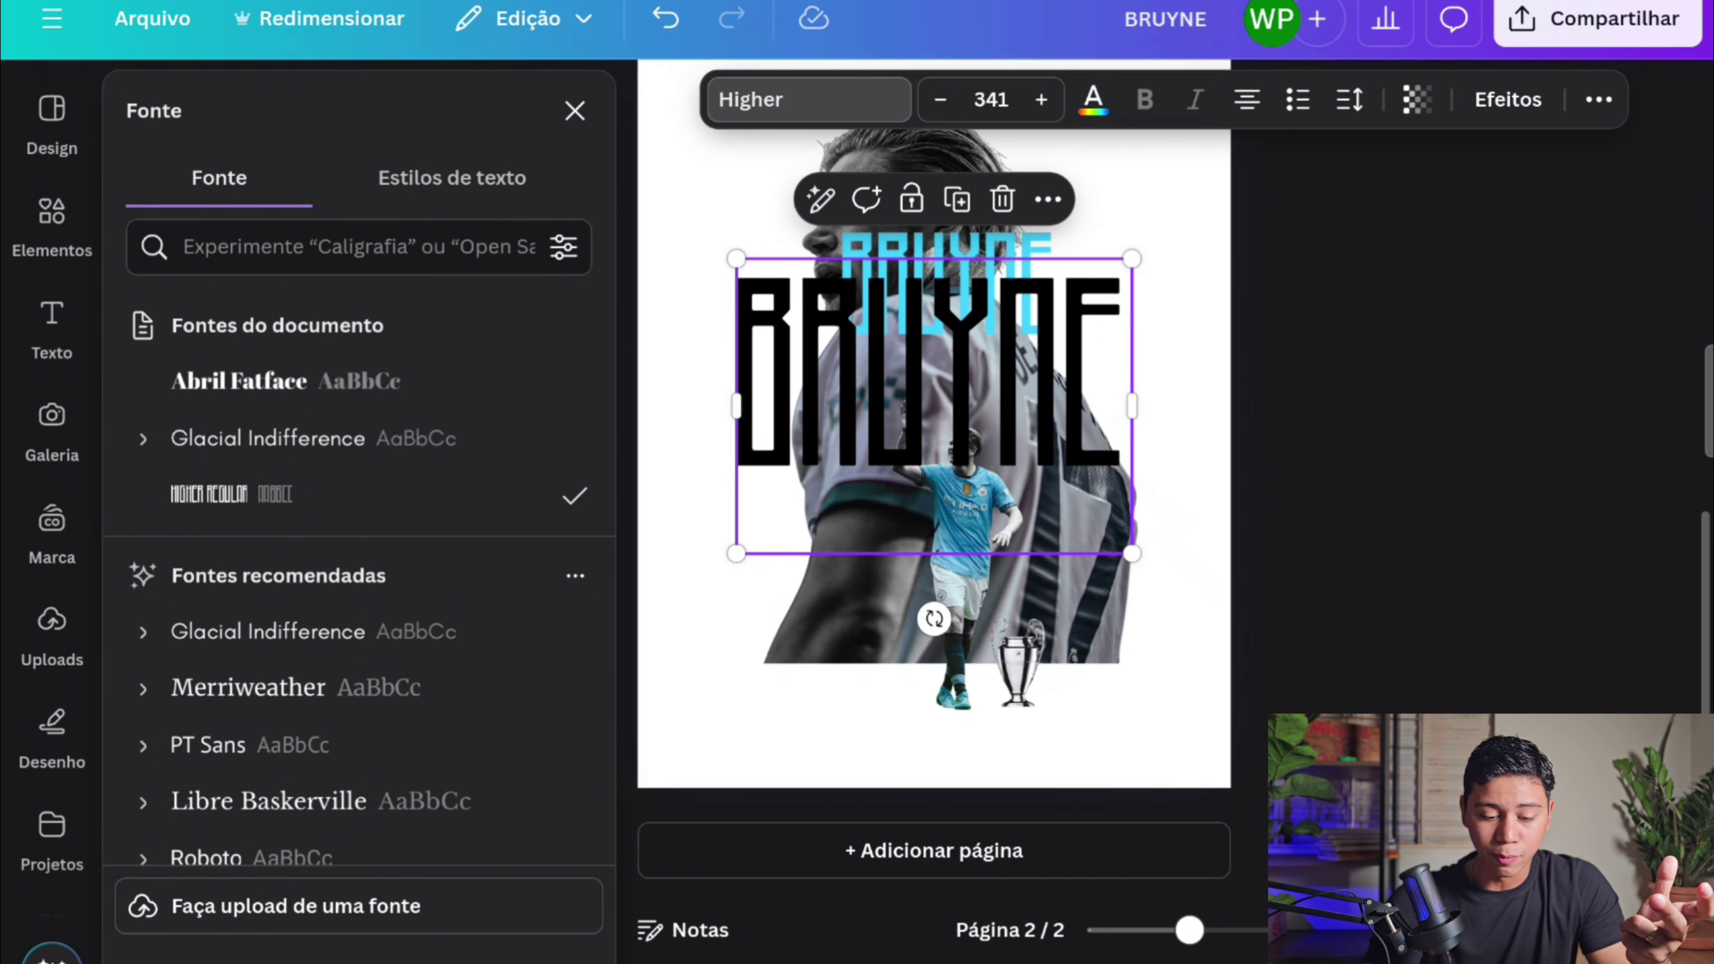
- Look through the font style categories available for the Bruyne heading, such as narrow, geometric and futuristic
left_click(935, 378)
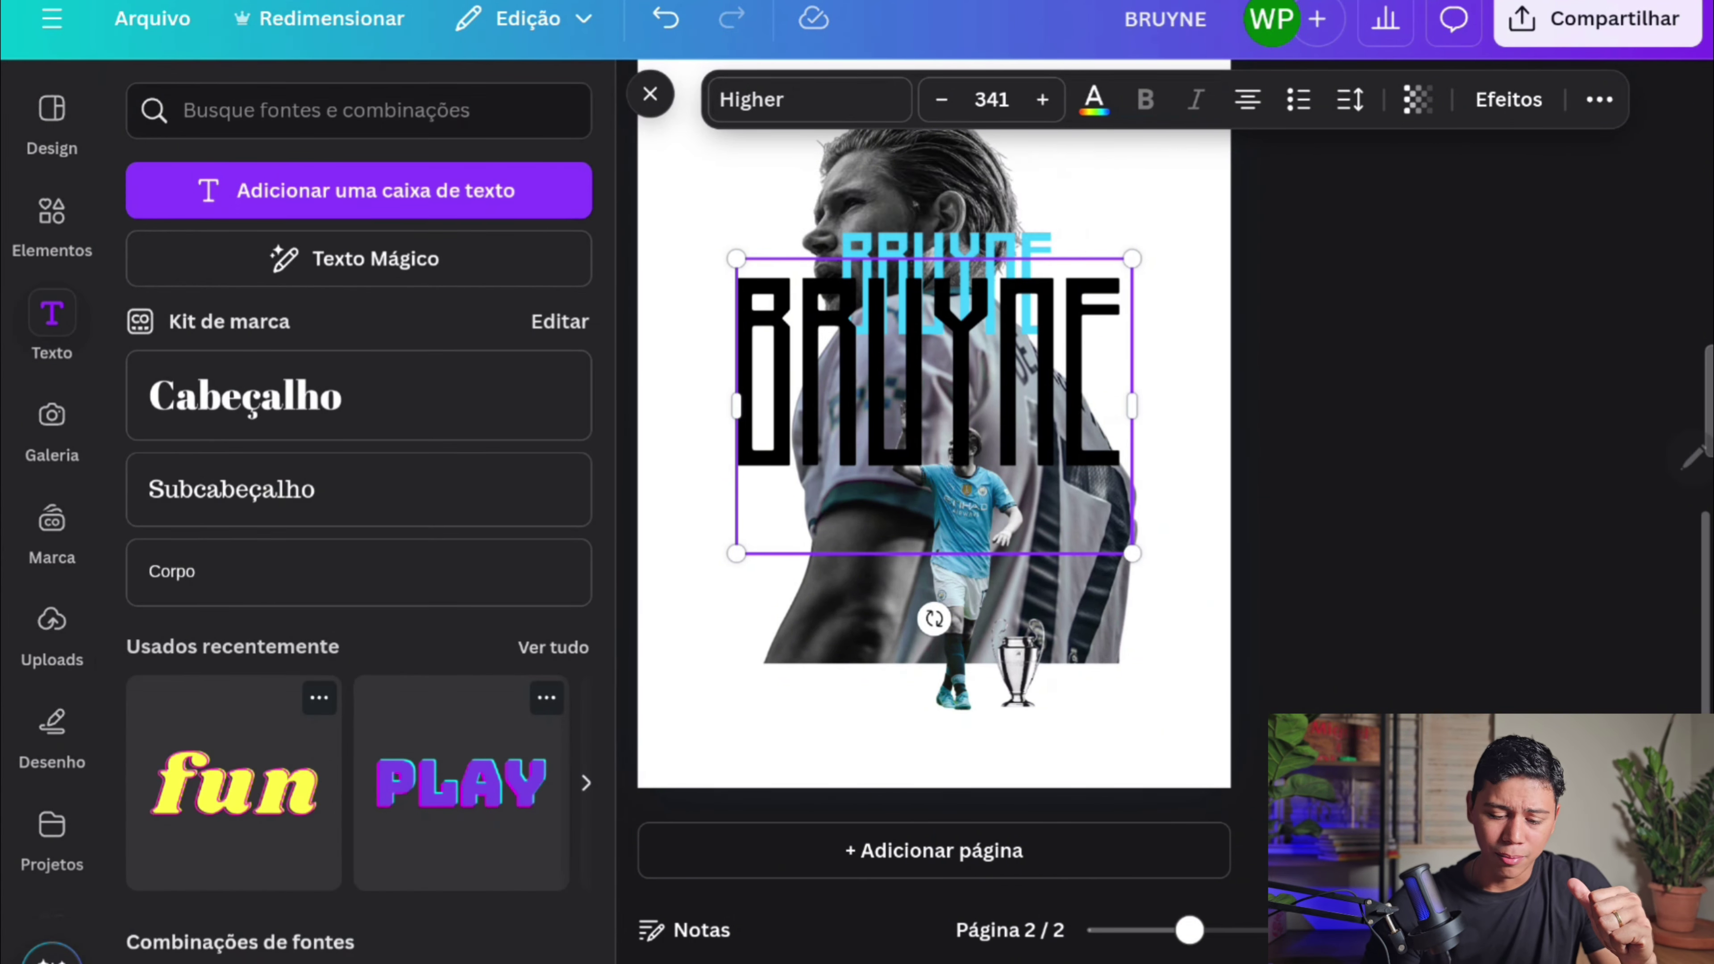
left_click(808, 100)
left_click(358, 248)
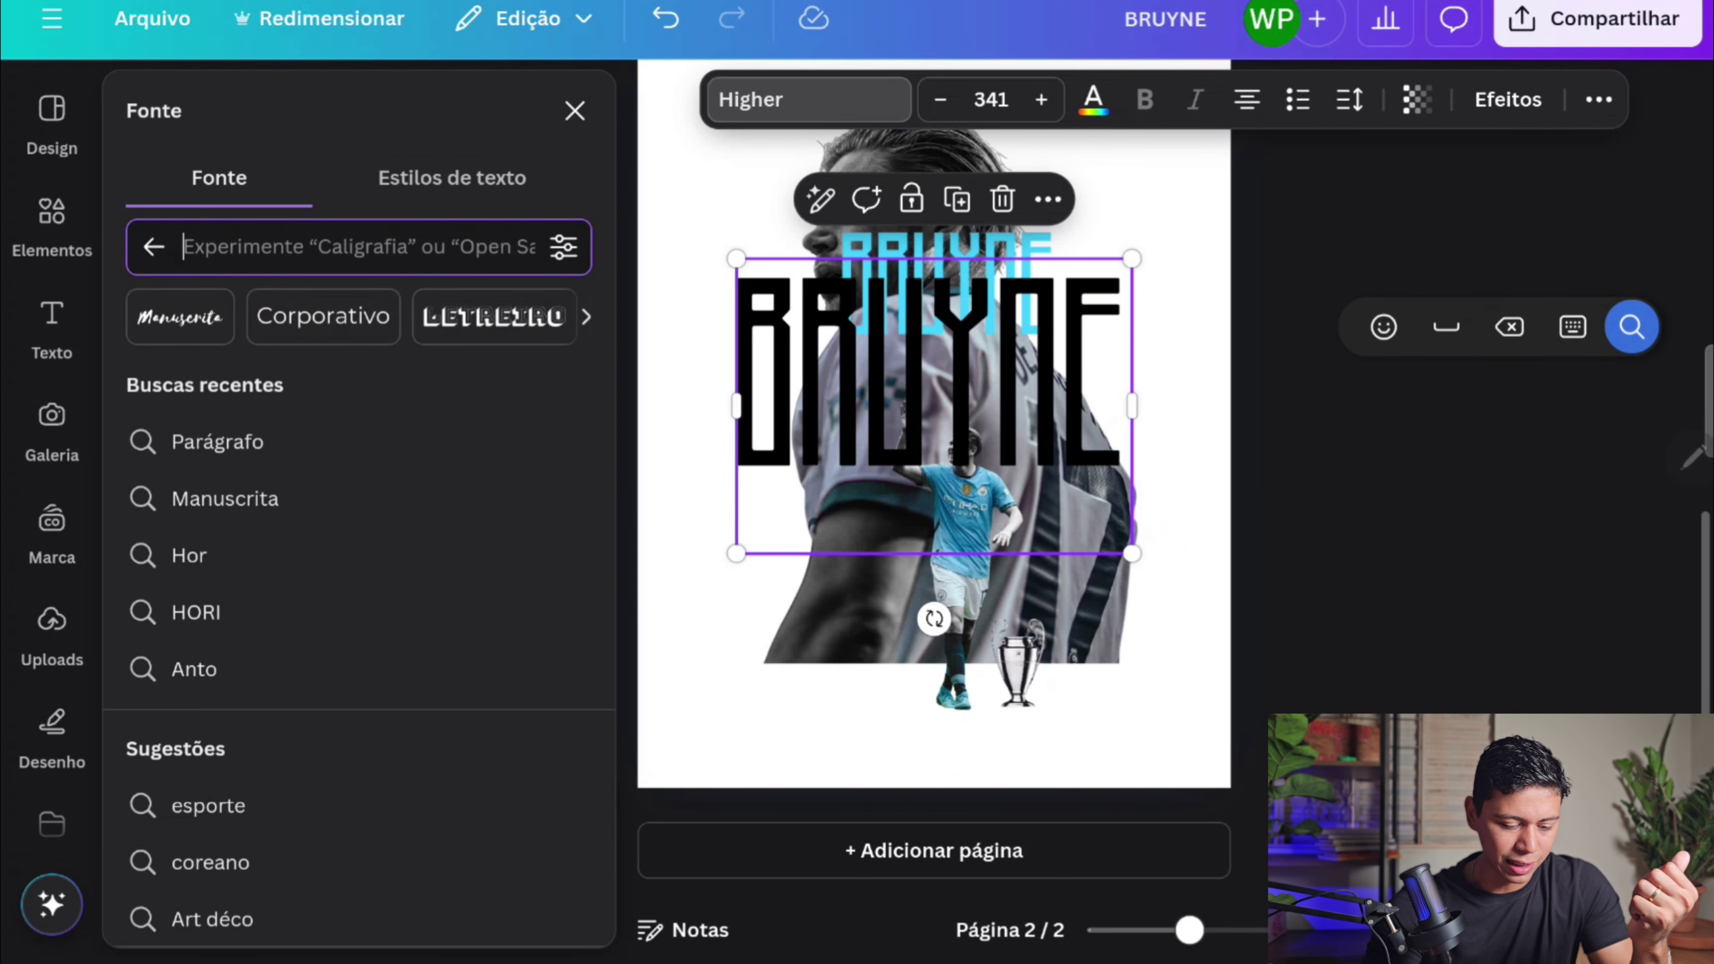
left_click(585, 315)
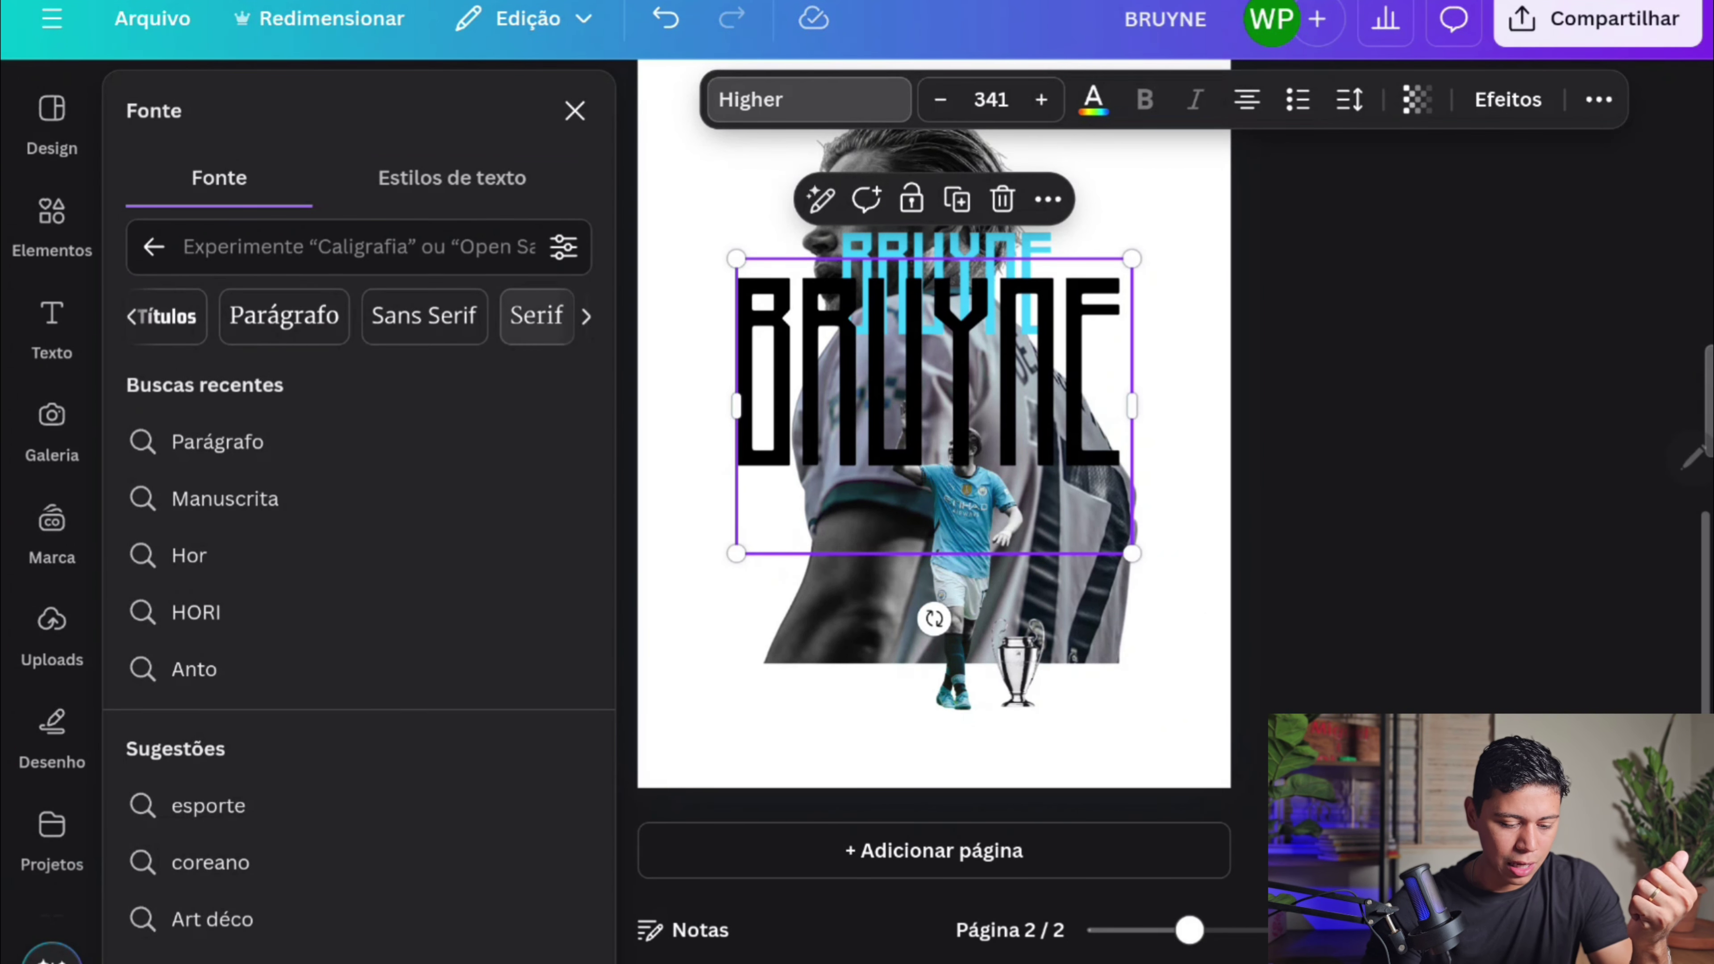
left_click(584, 315)
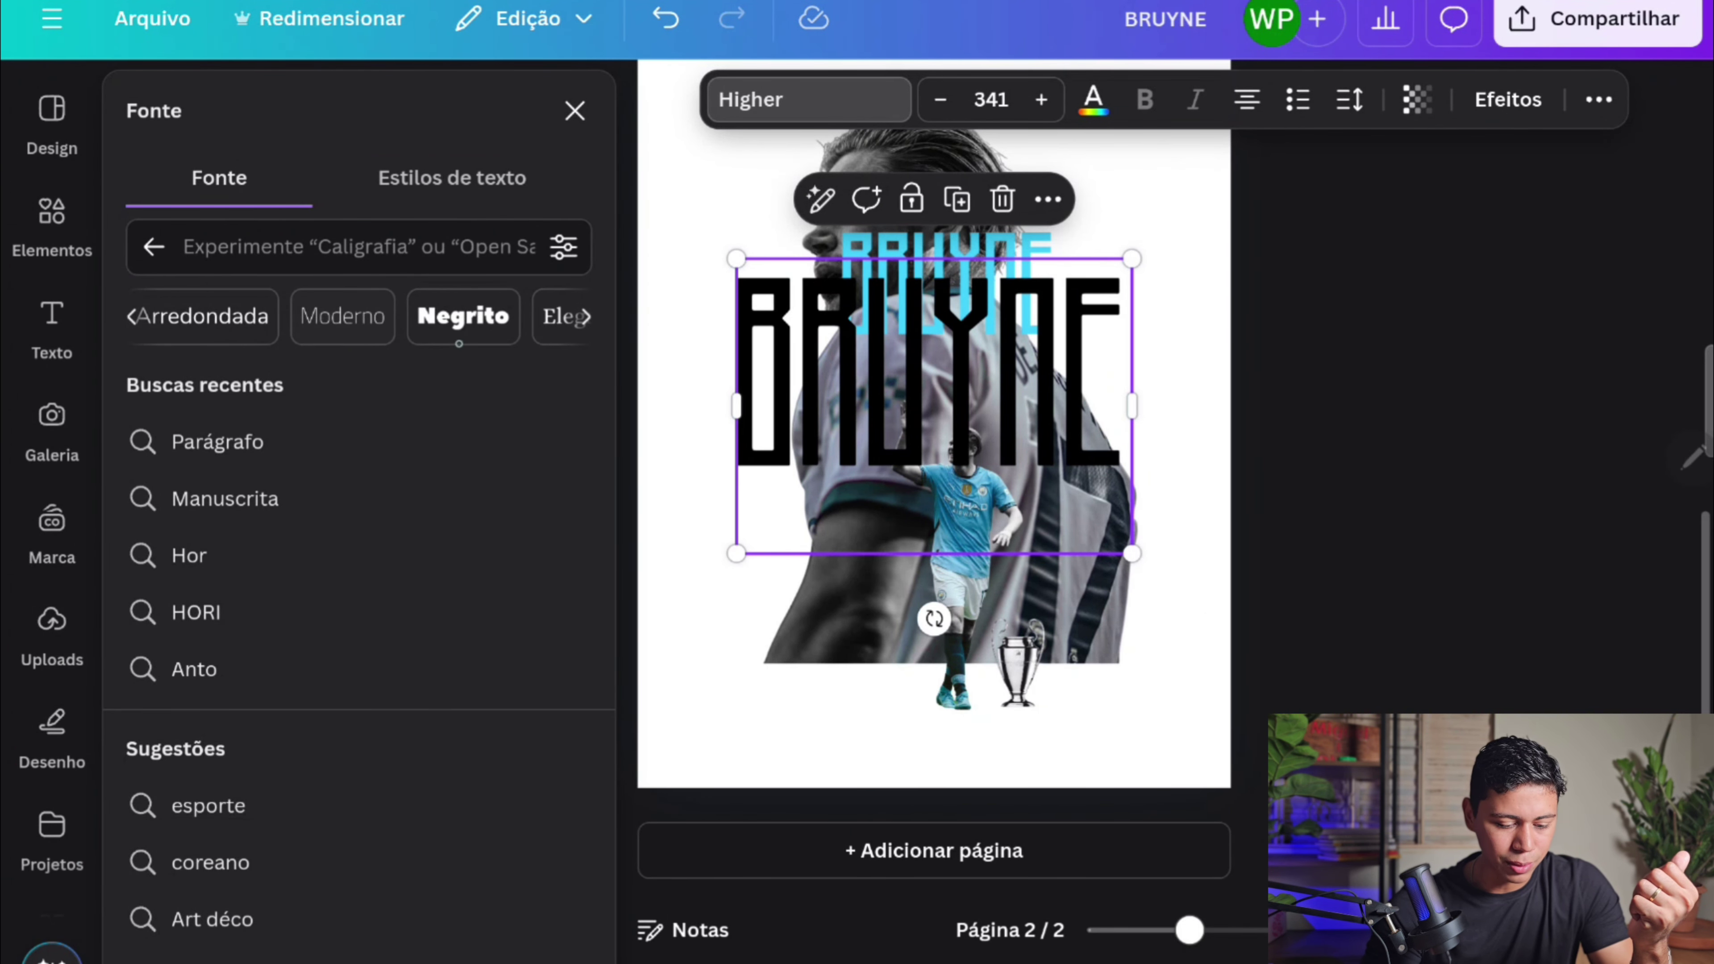
left_click(584, 316)
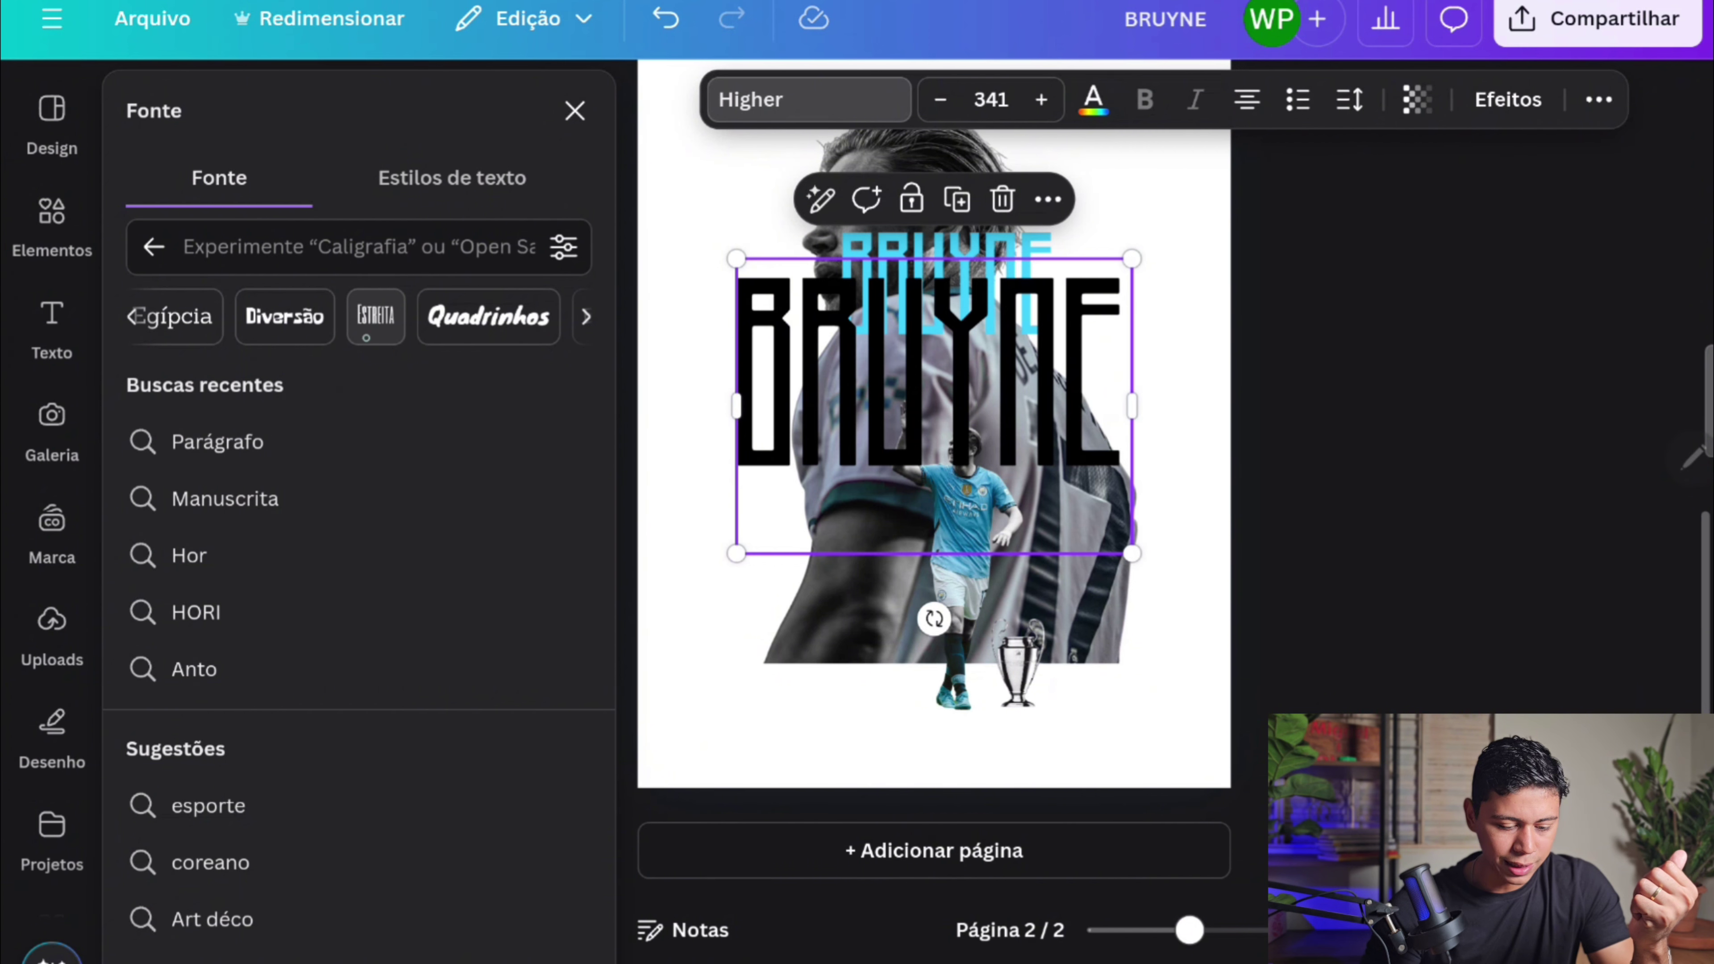
left_click(584, 316)
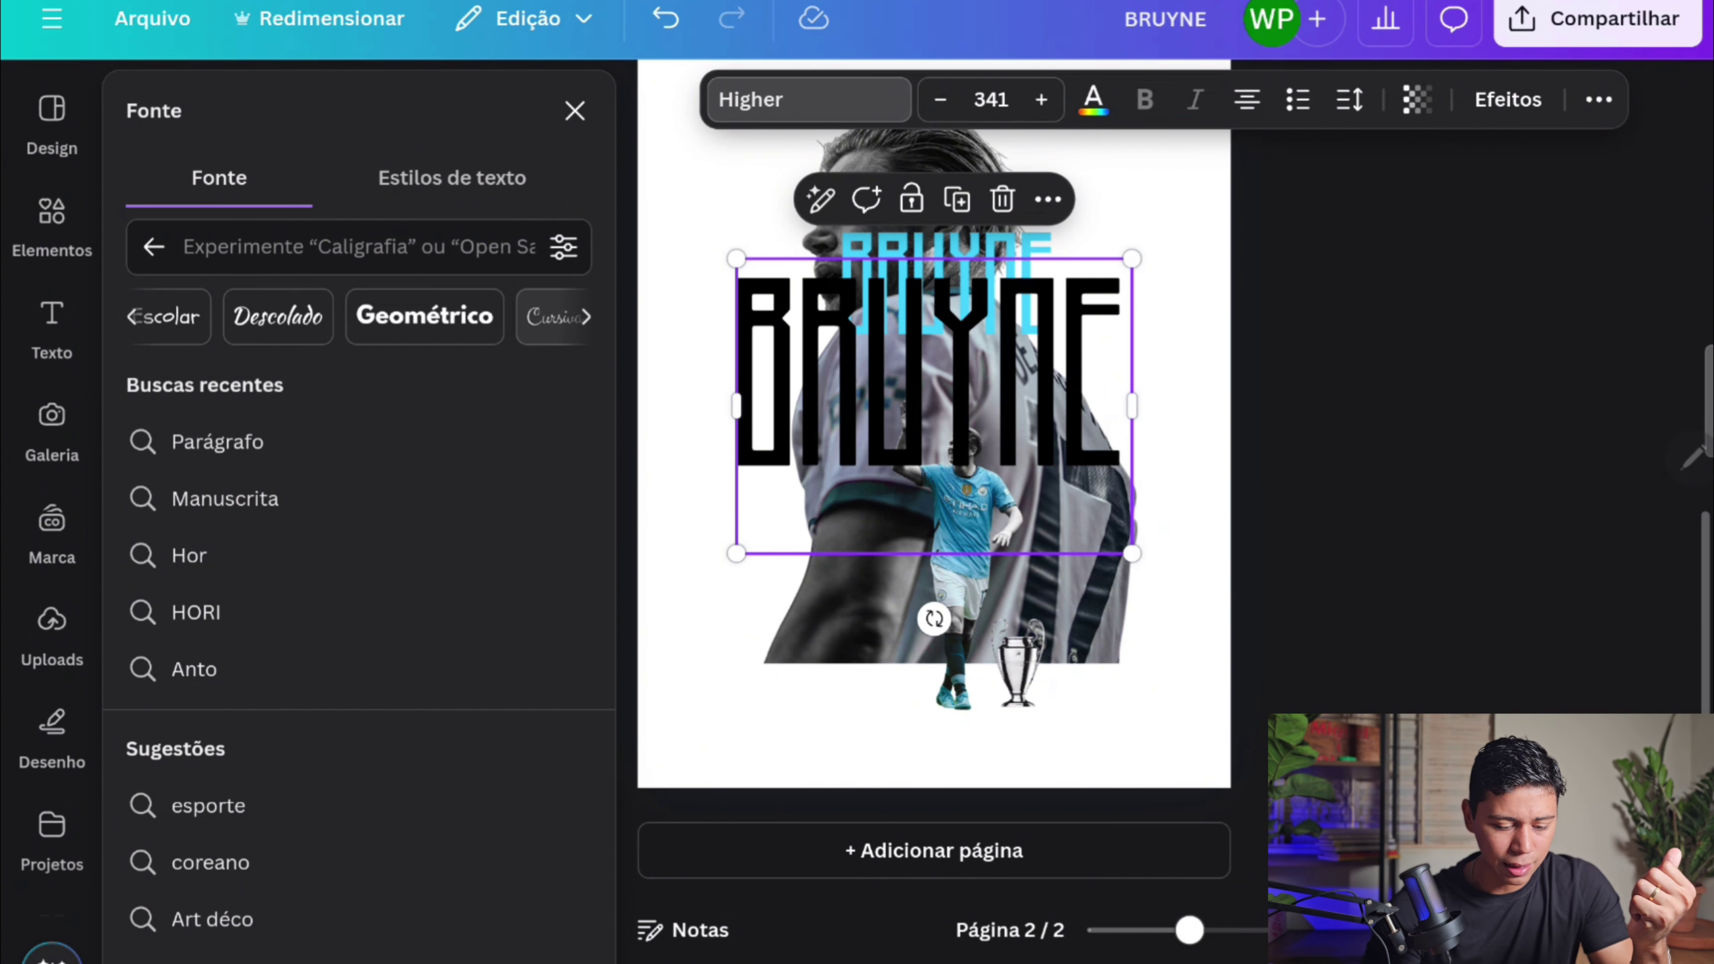
left_click(584, 316)
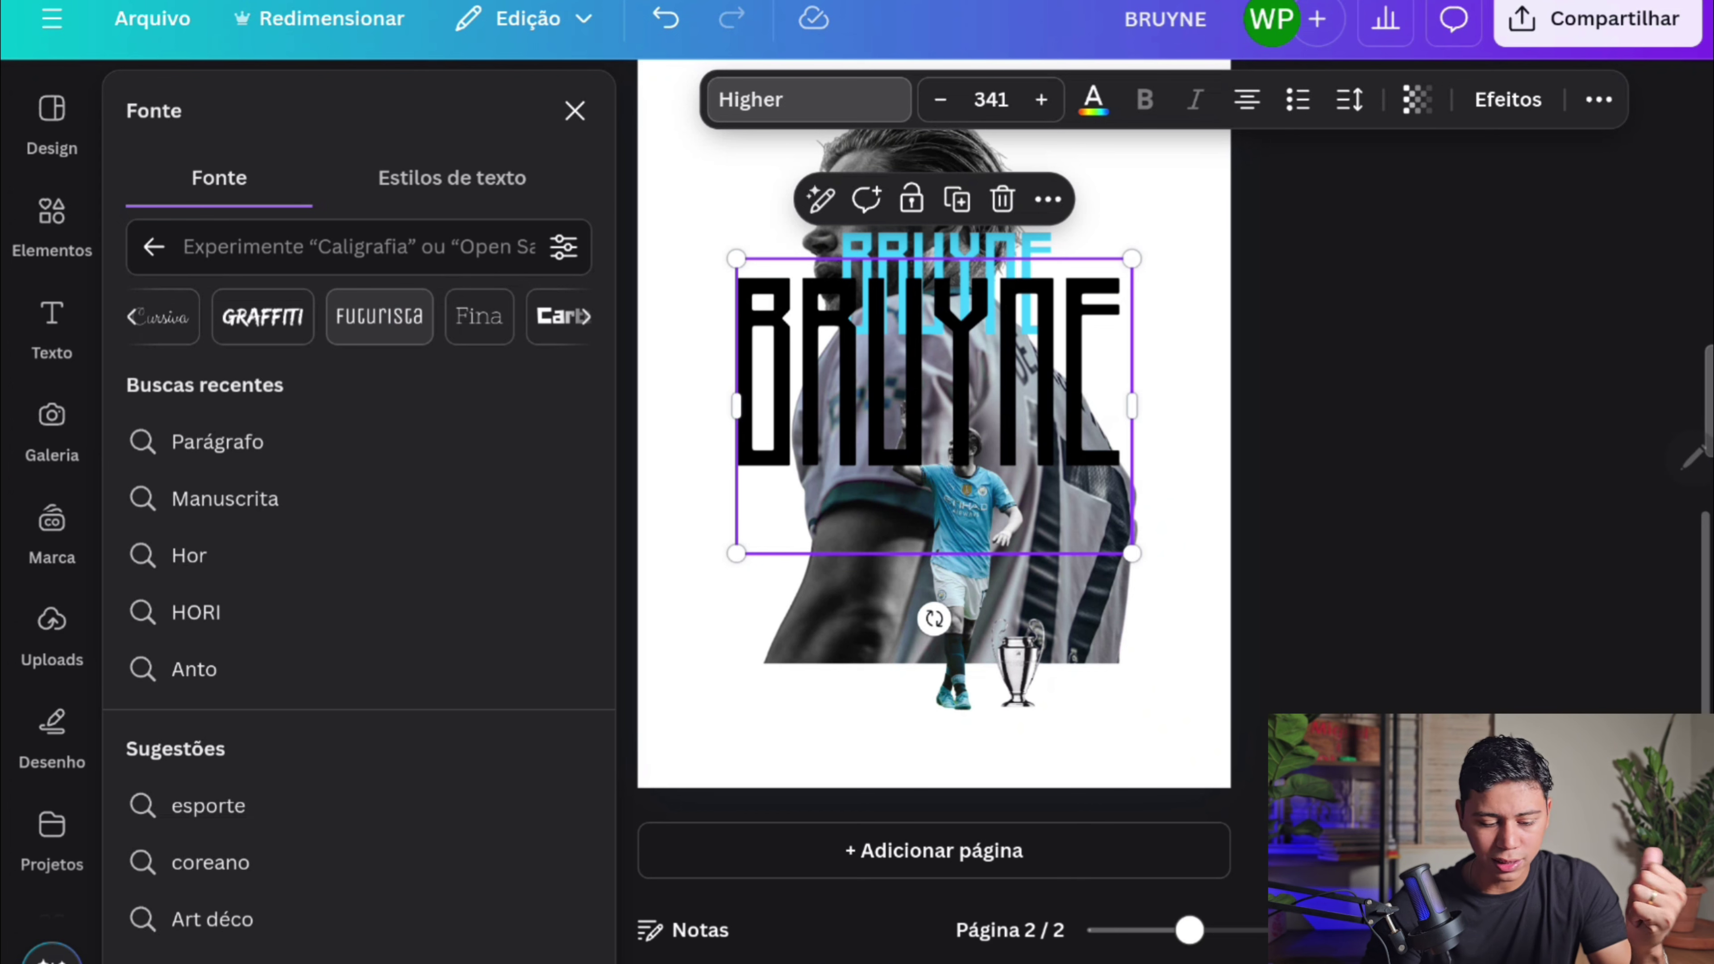
left_click(574, 111)
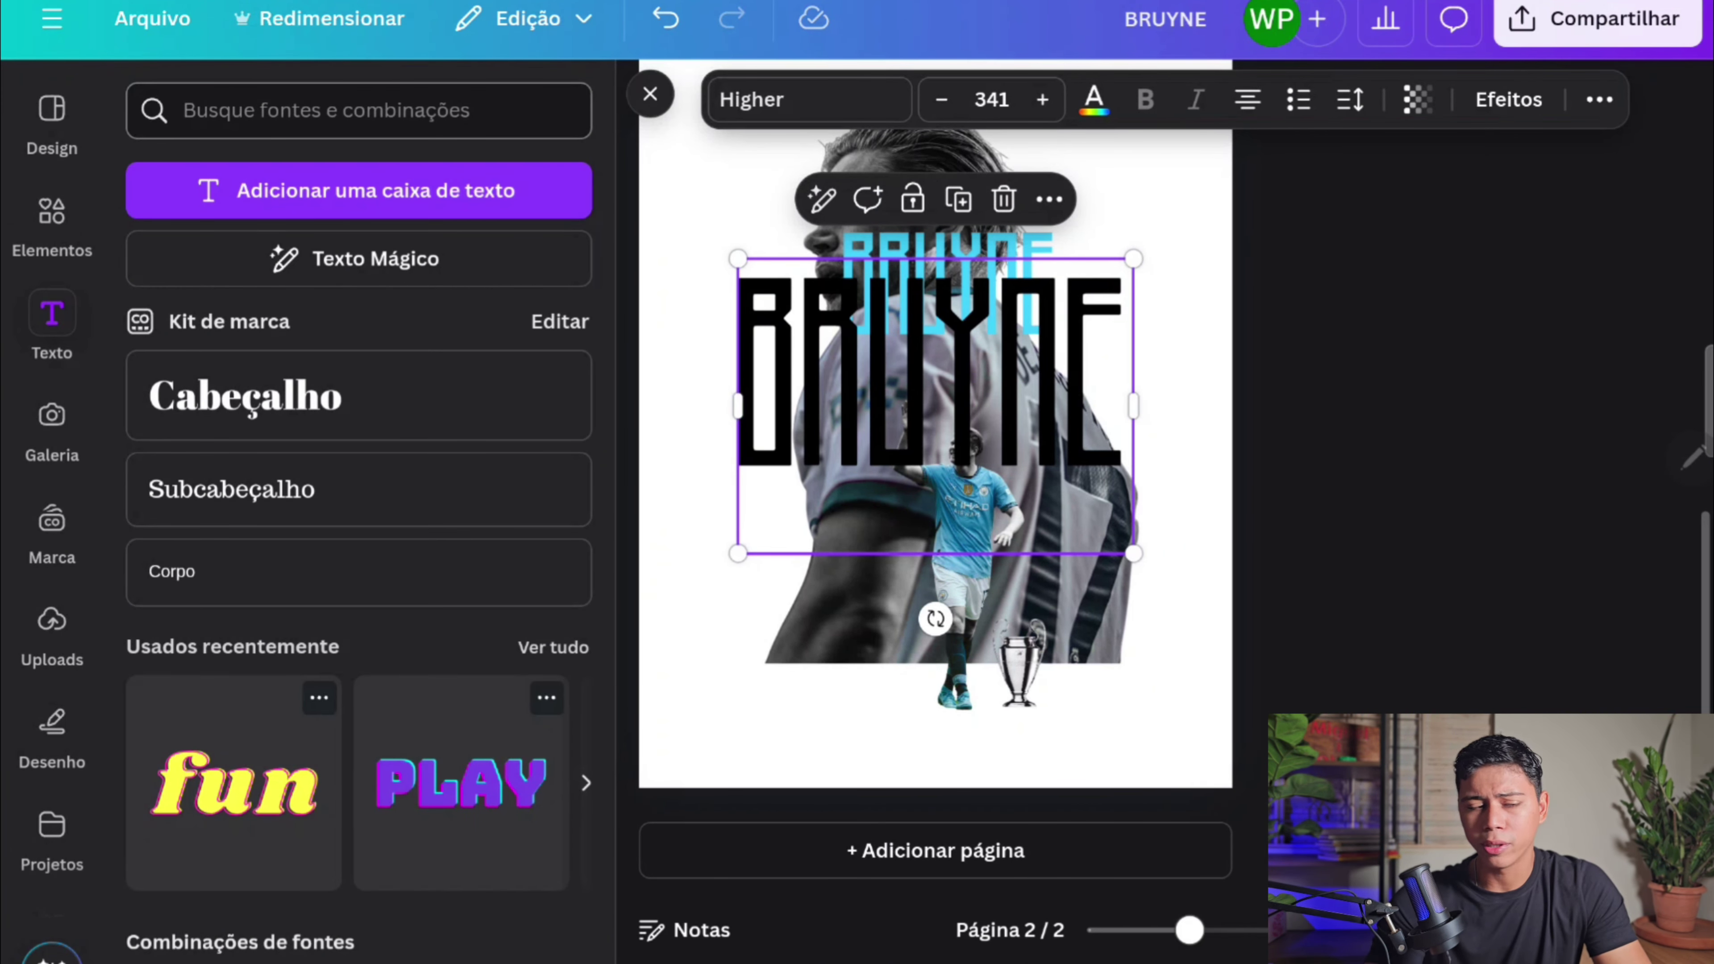
- Copy the Bruyne heading onto a new blank page 3 and reduce it to size 320
key("ctrl+c")
key("ctrl+Return")
key("ctrl+v")
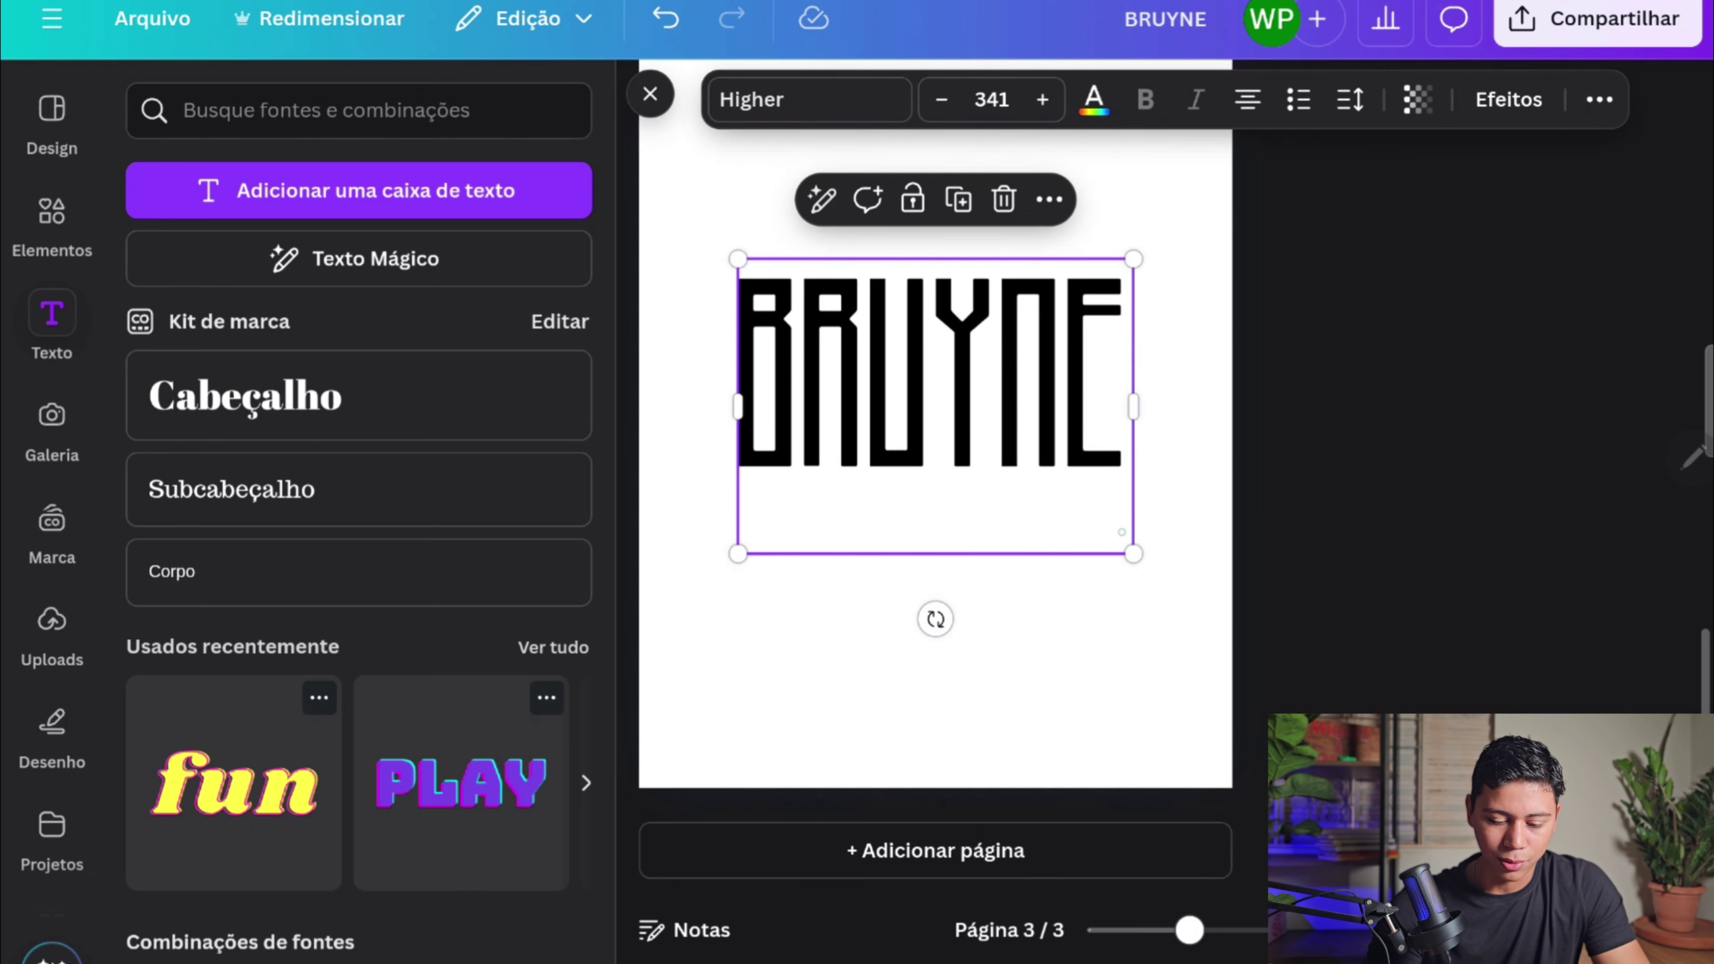
mouse_move(1122, 533)
left_mouse_down()
mouse_move(1080, 495)
mouse_move(1121, 515)
left_mouse_up()
- Change the Bruyne text on page 3 to a custom bright cyan colour
left_click(1094, 99)
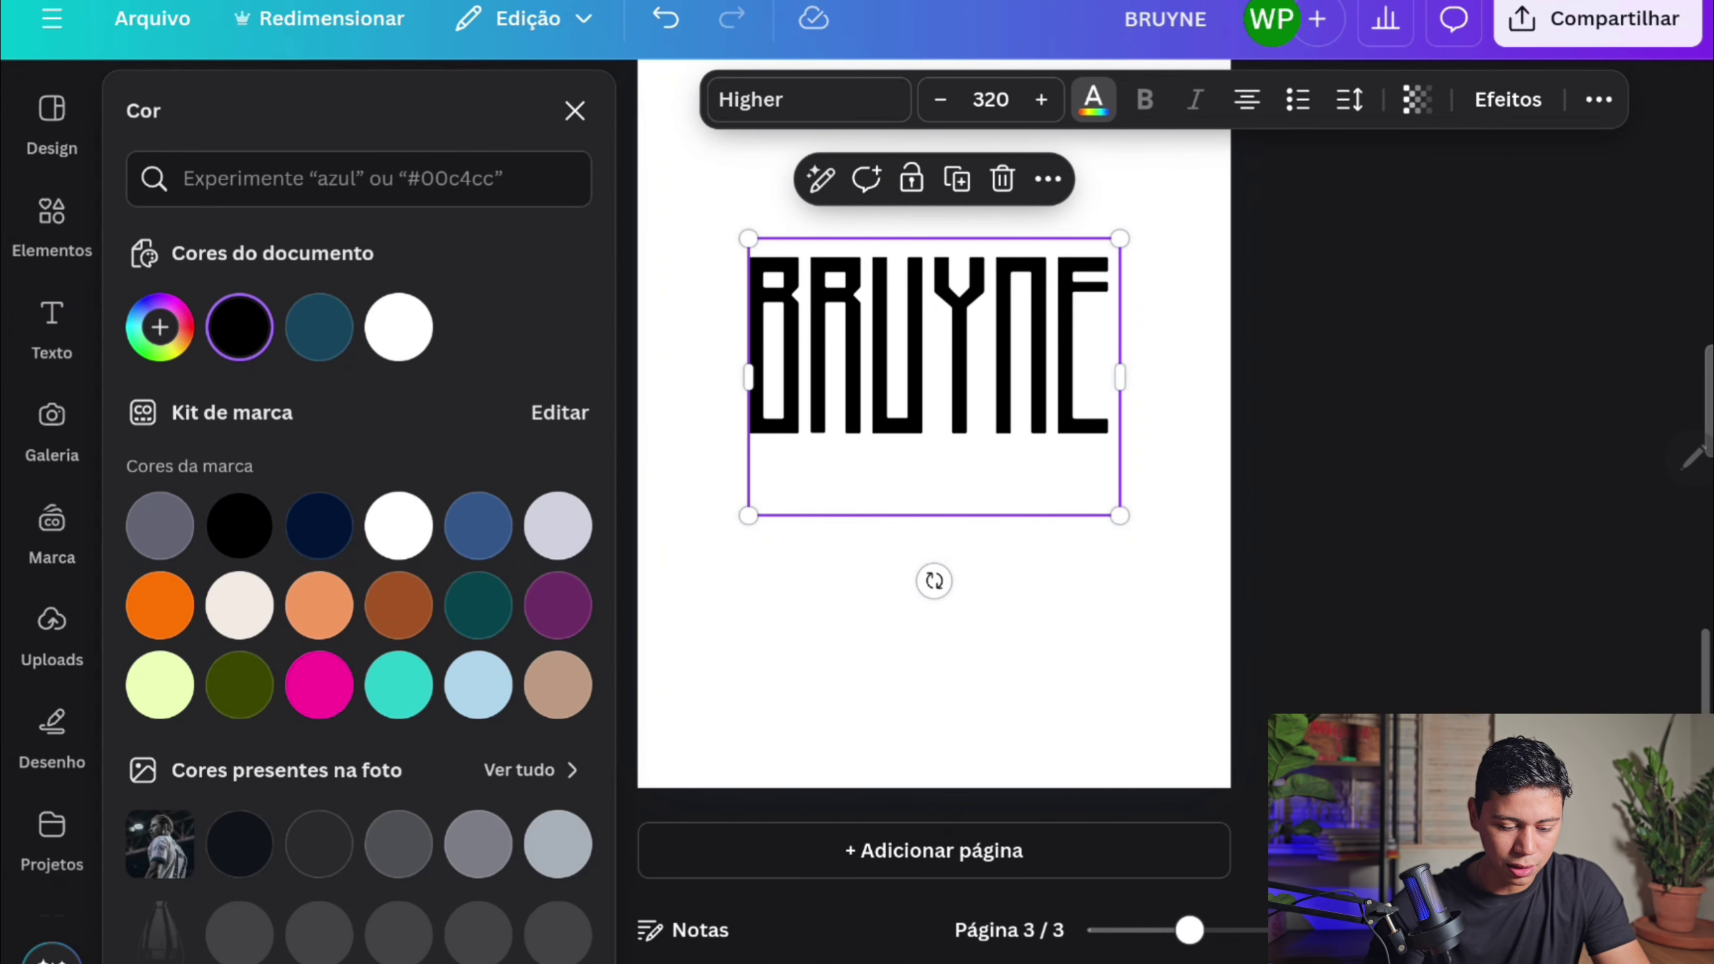
left_click(399, 685)
left_click(160, 326)
left_click(1350, 313)
scroll(933, 473, "up", 2)
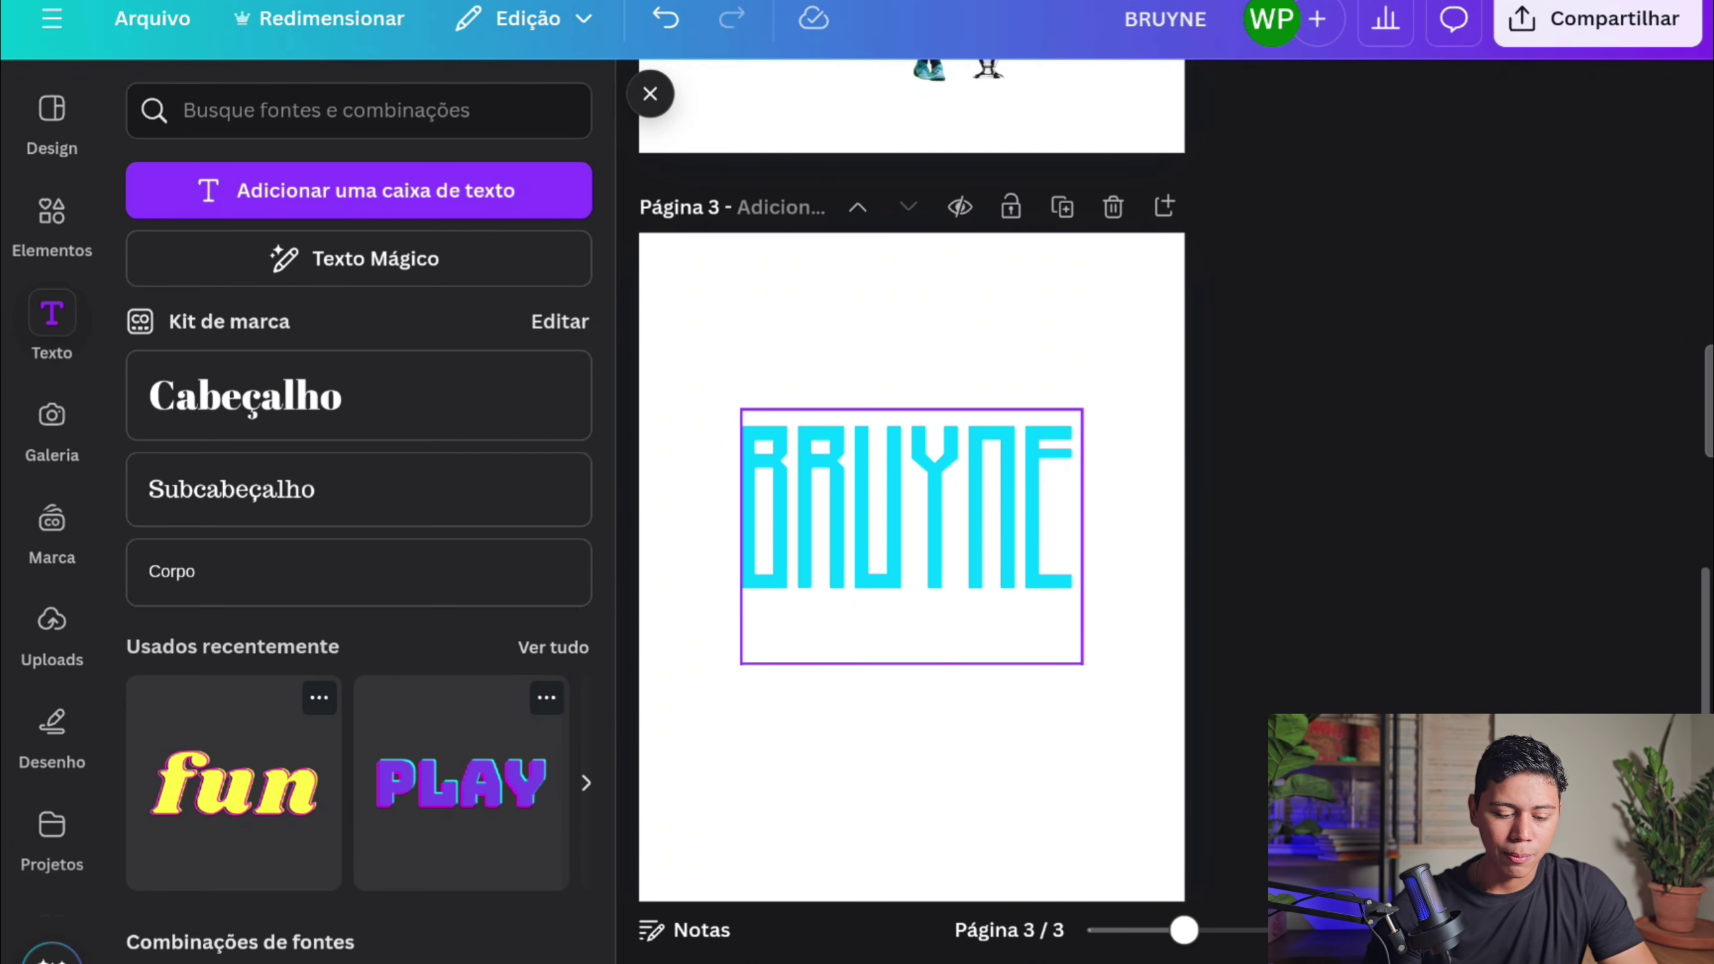
- Add a vertical black line with a thickness of 31 over the BRUYNE text on page 3 and lengthen it downwards
left_click(52, 202)
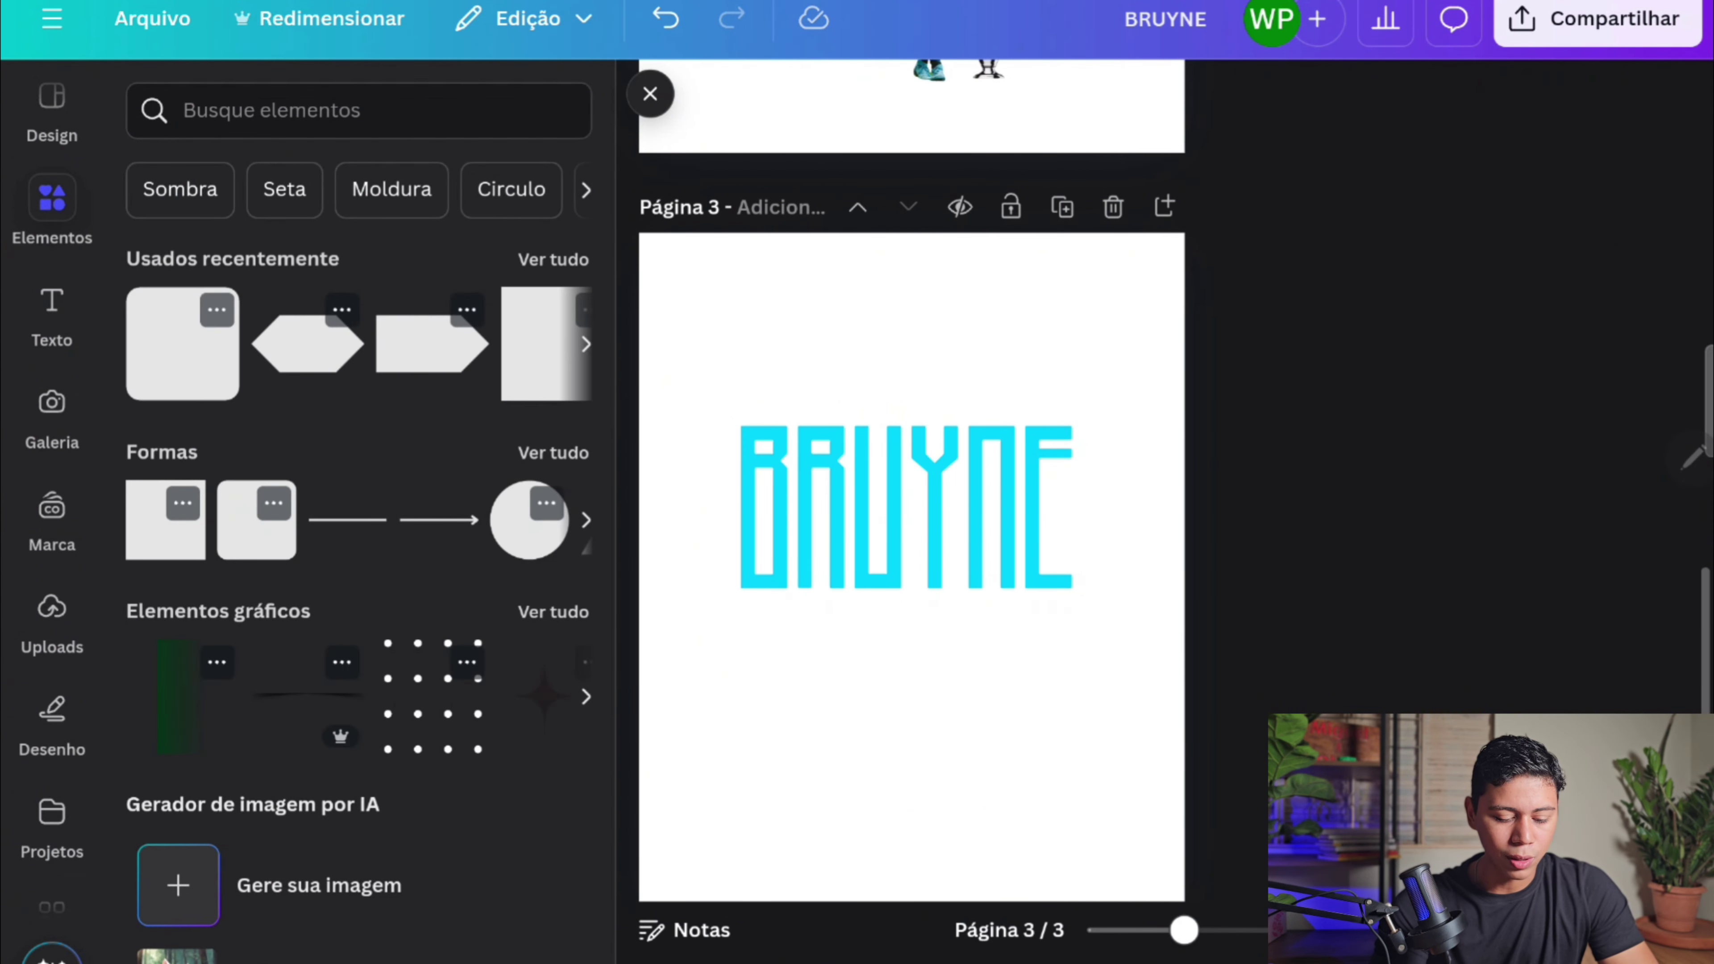
left_click(347, 519)
left_click_drag(884, 640, 1024, 611)
left_click(918, 99)
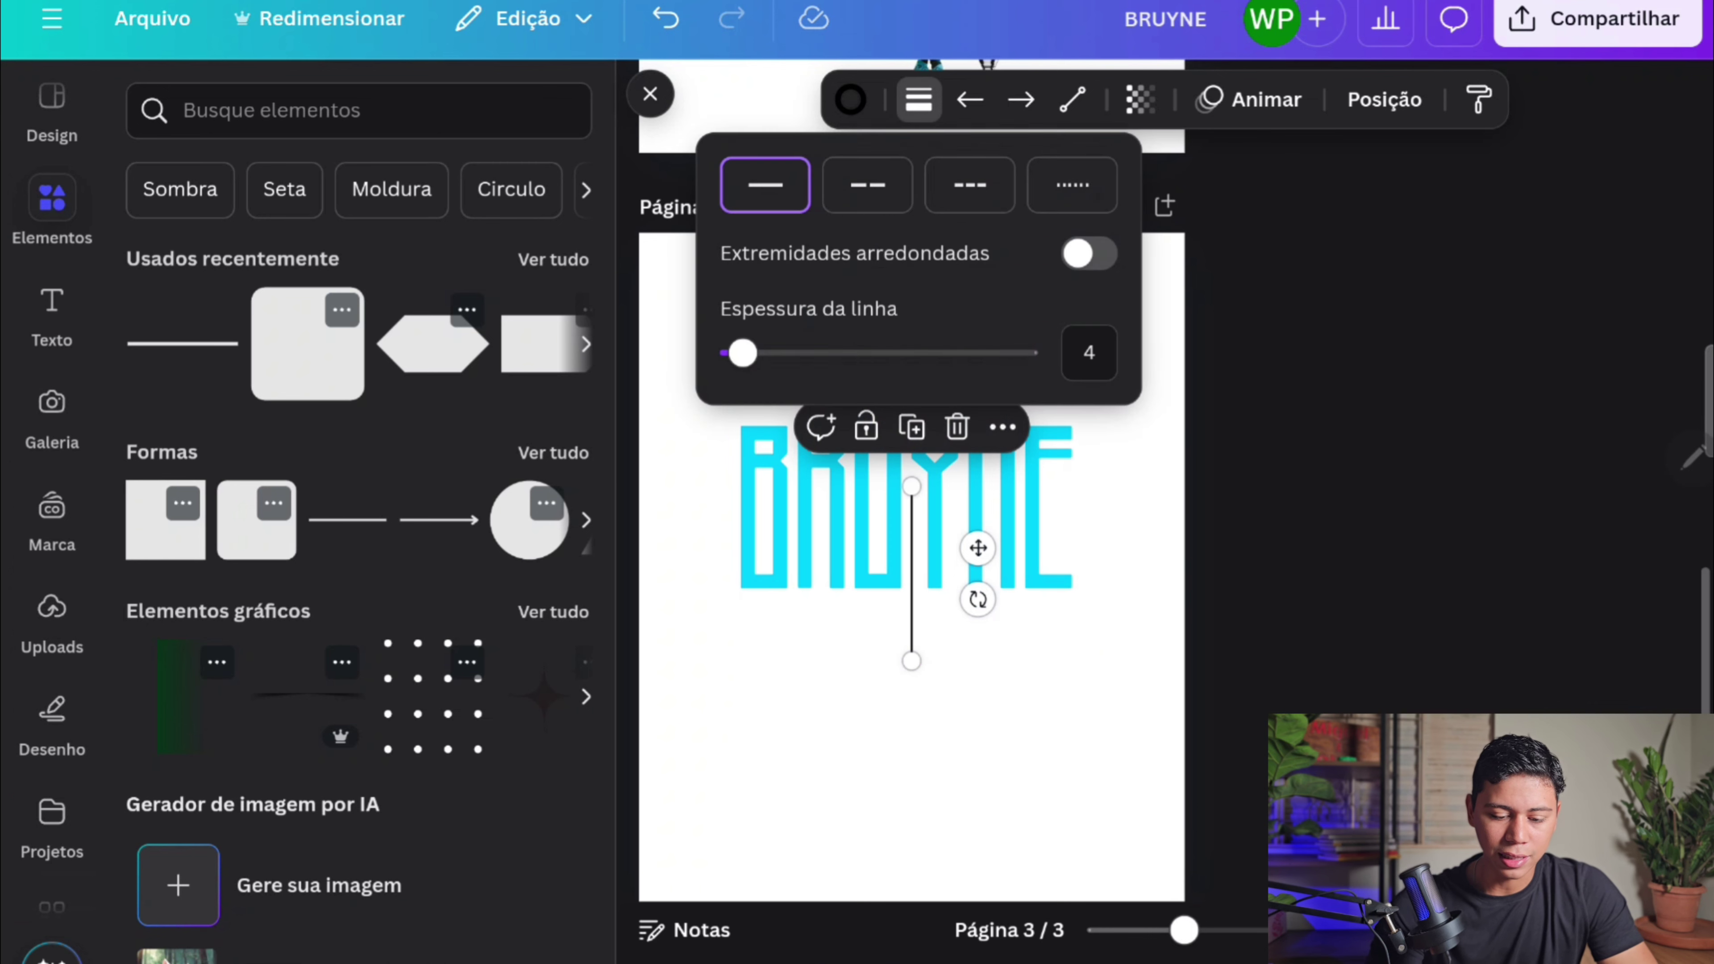
left_click_drag(743, 353, 786, 352)
left_click_drag(804, 353, 823, 352)
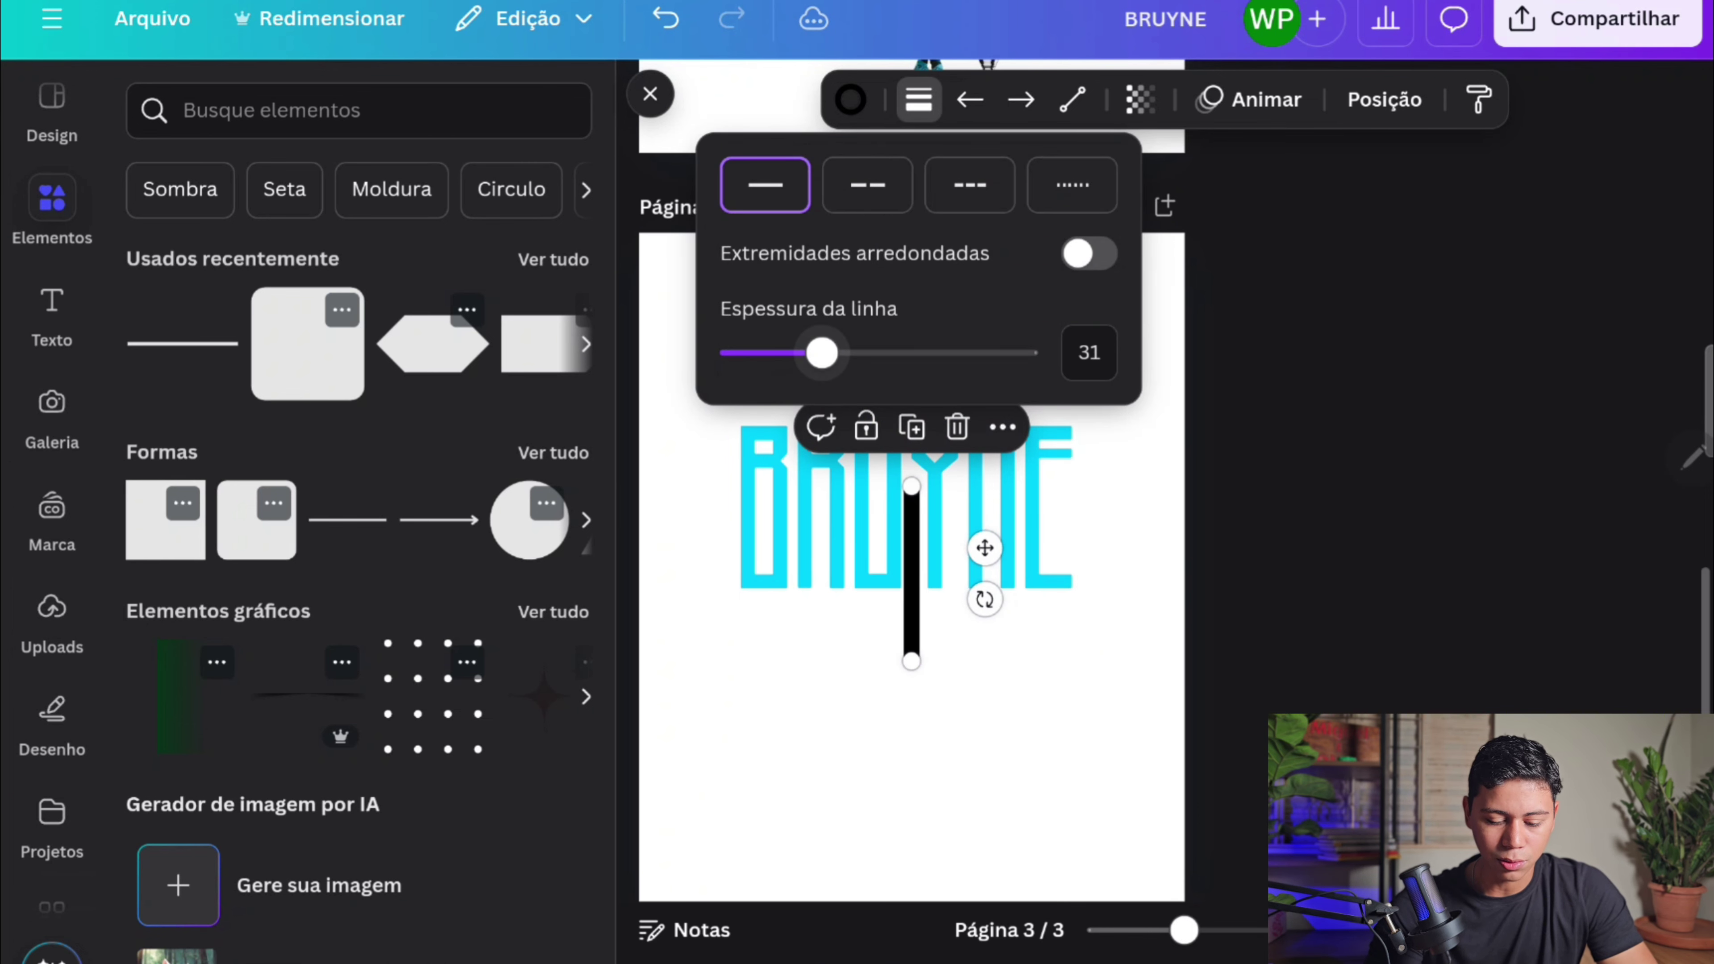
left_click_drag(911, 661, 912, 782)
- Check the finished poster's lettering on page 1 and delete the black vertical line from page 3
scroll(983, 601, "up", 2)
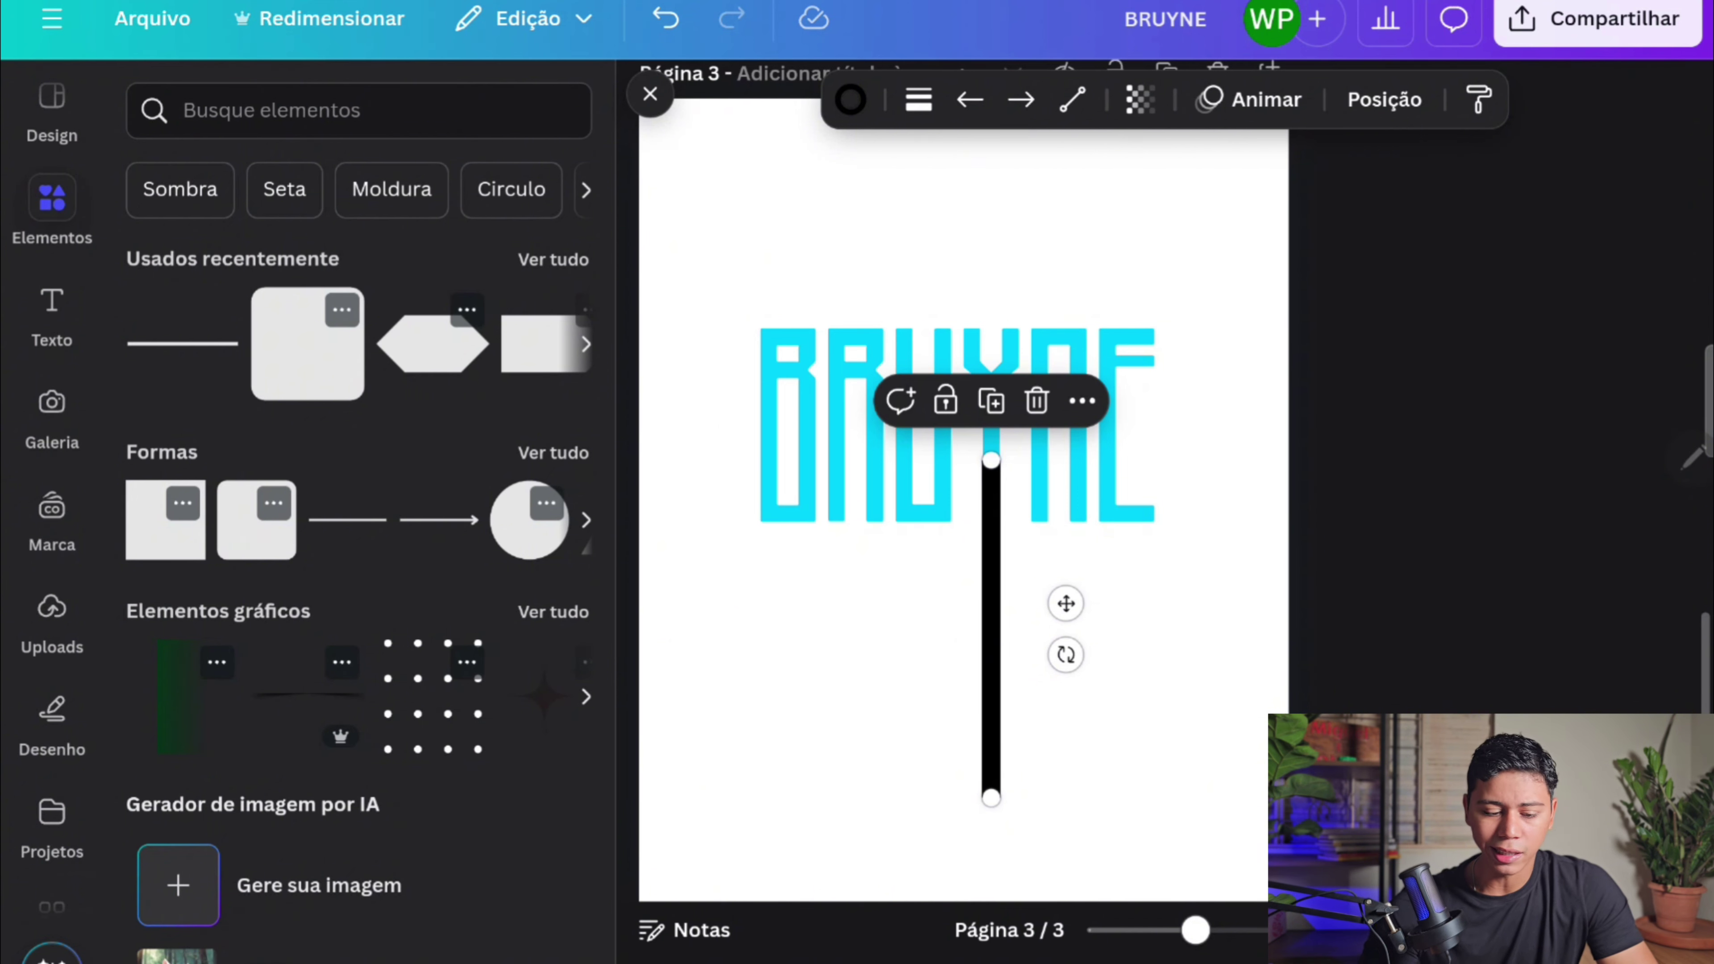
scroll(964, 473, "up", 5)
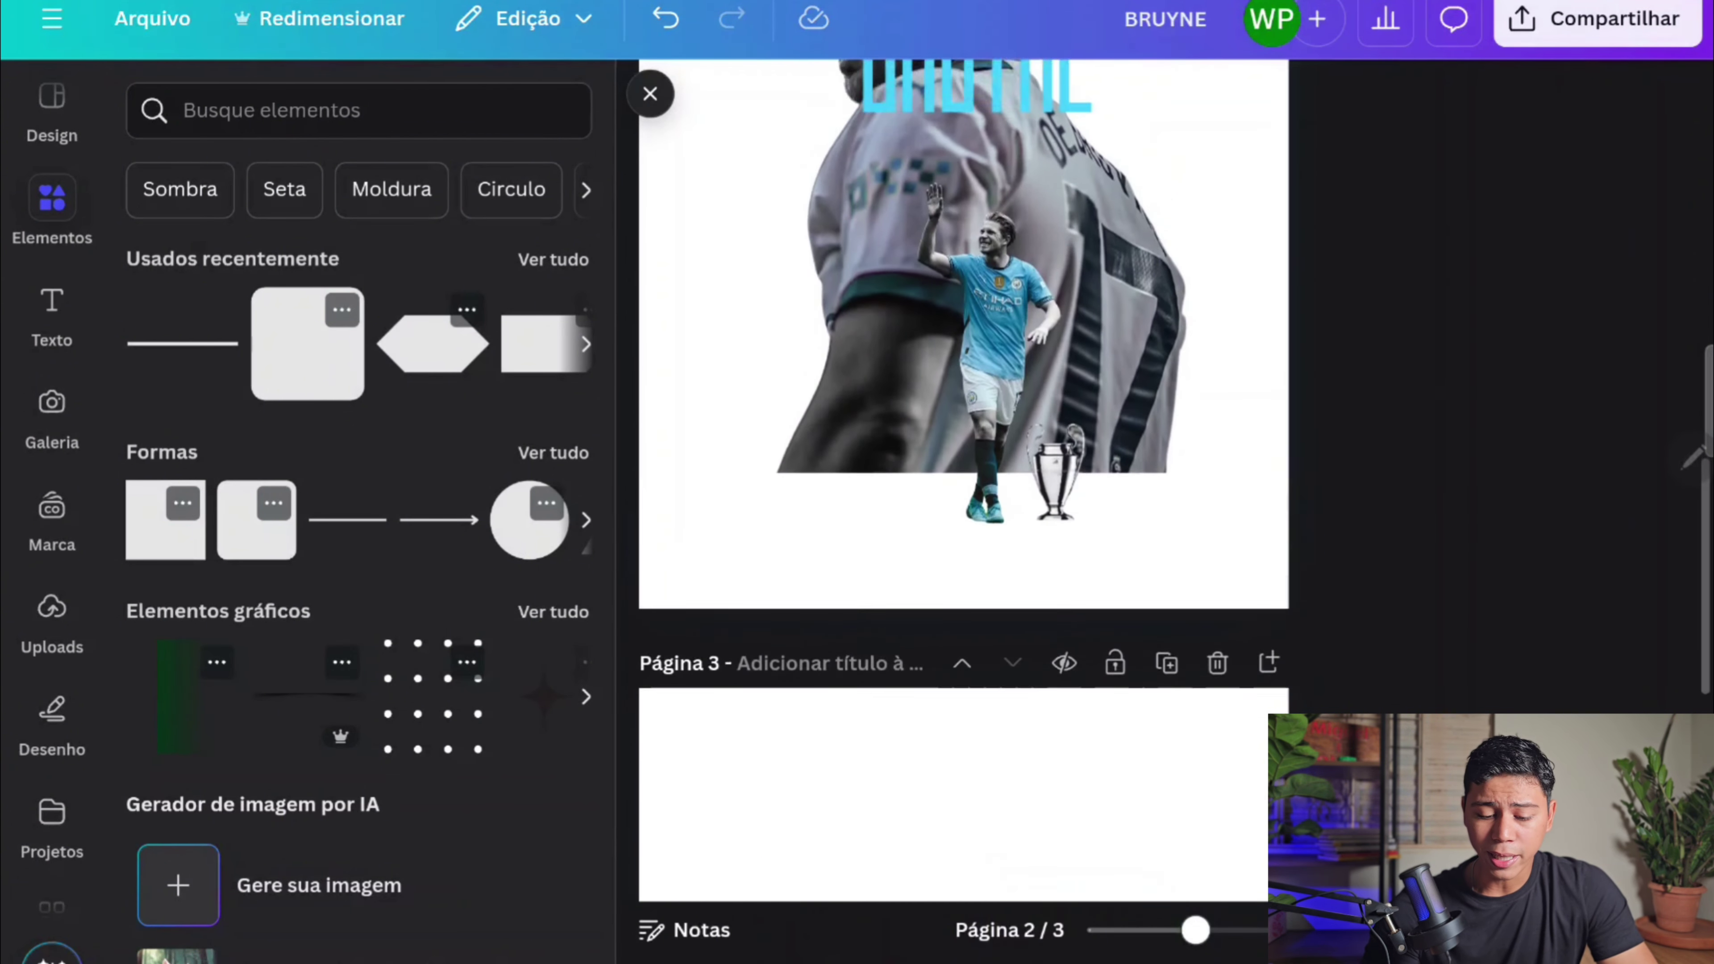
scroll(963, 472, "up", 10)
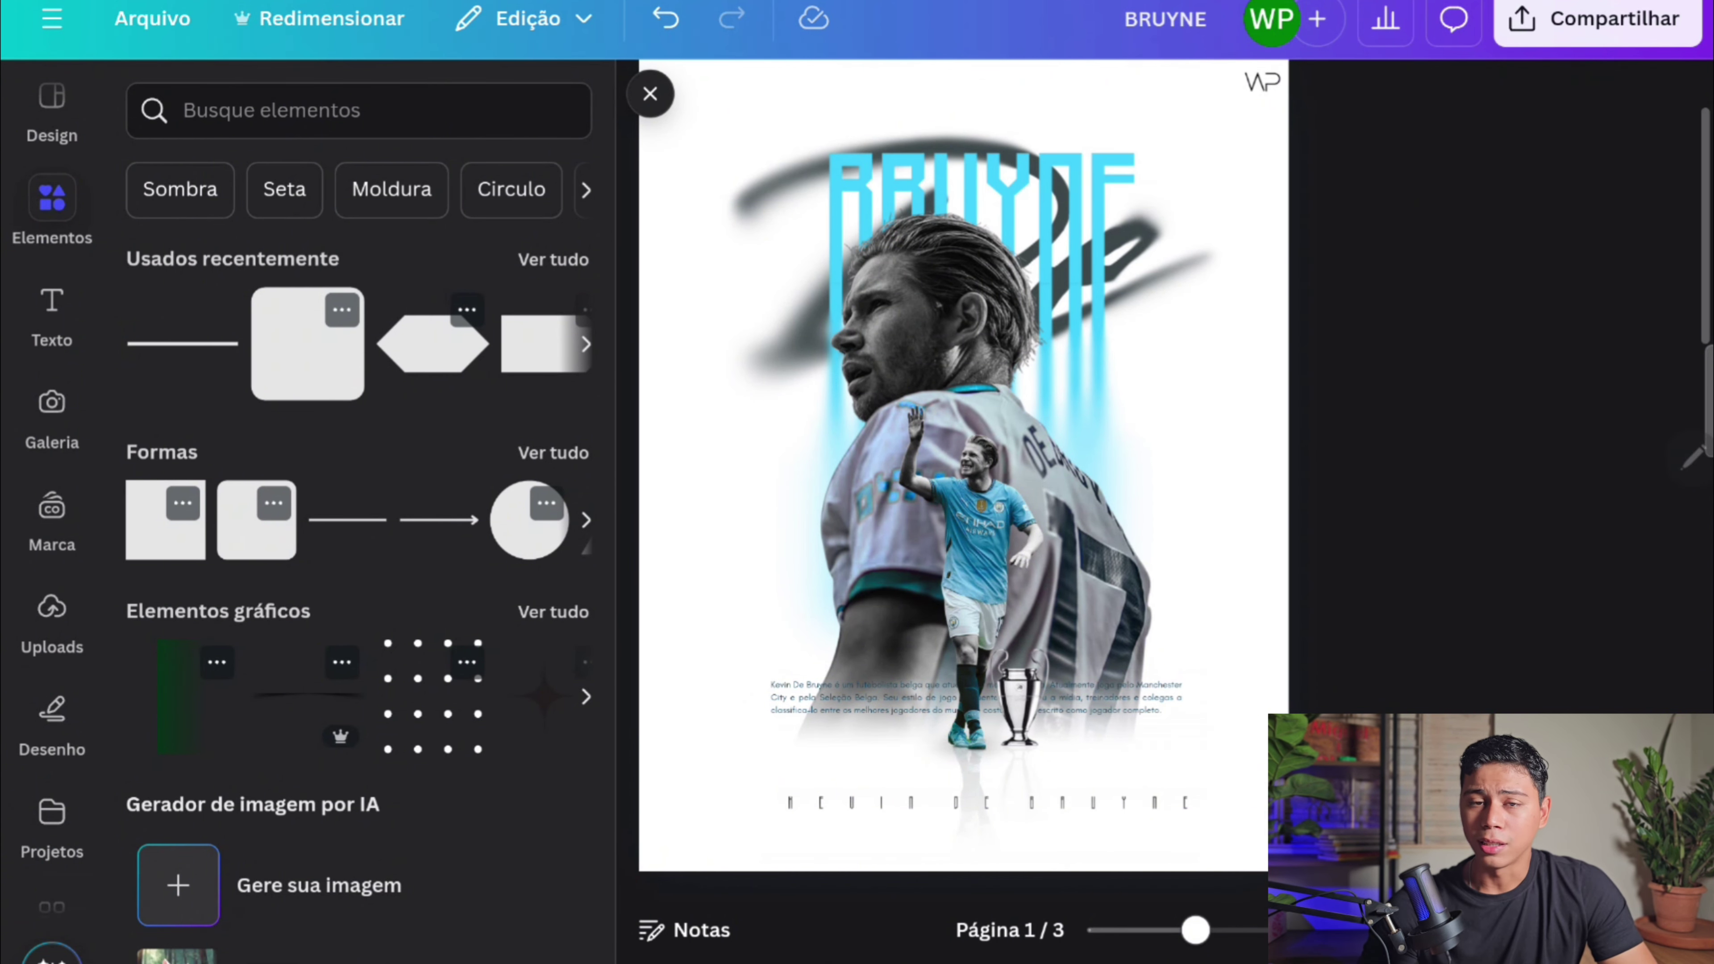
scroll(1694, 459, "down", 15)
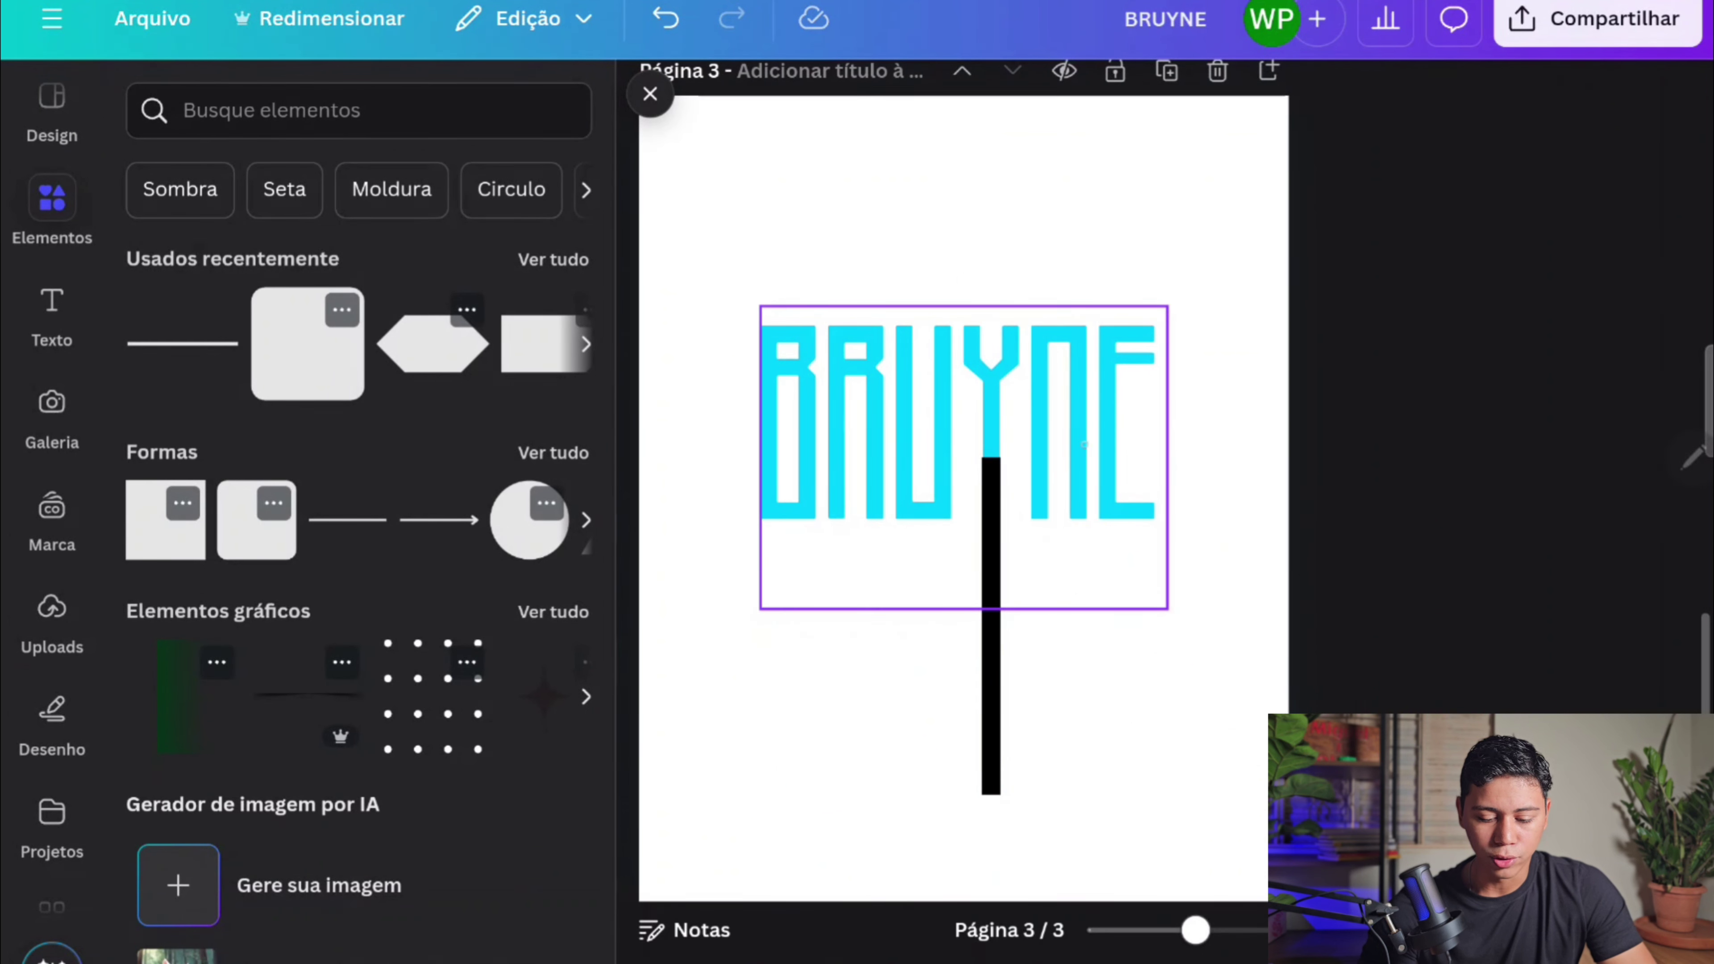
left_click(990, 628)
left_click(1036, 398)
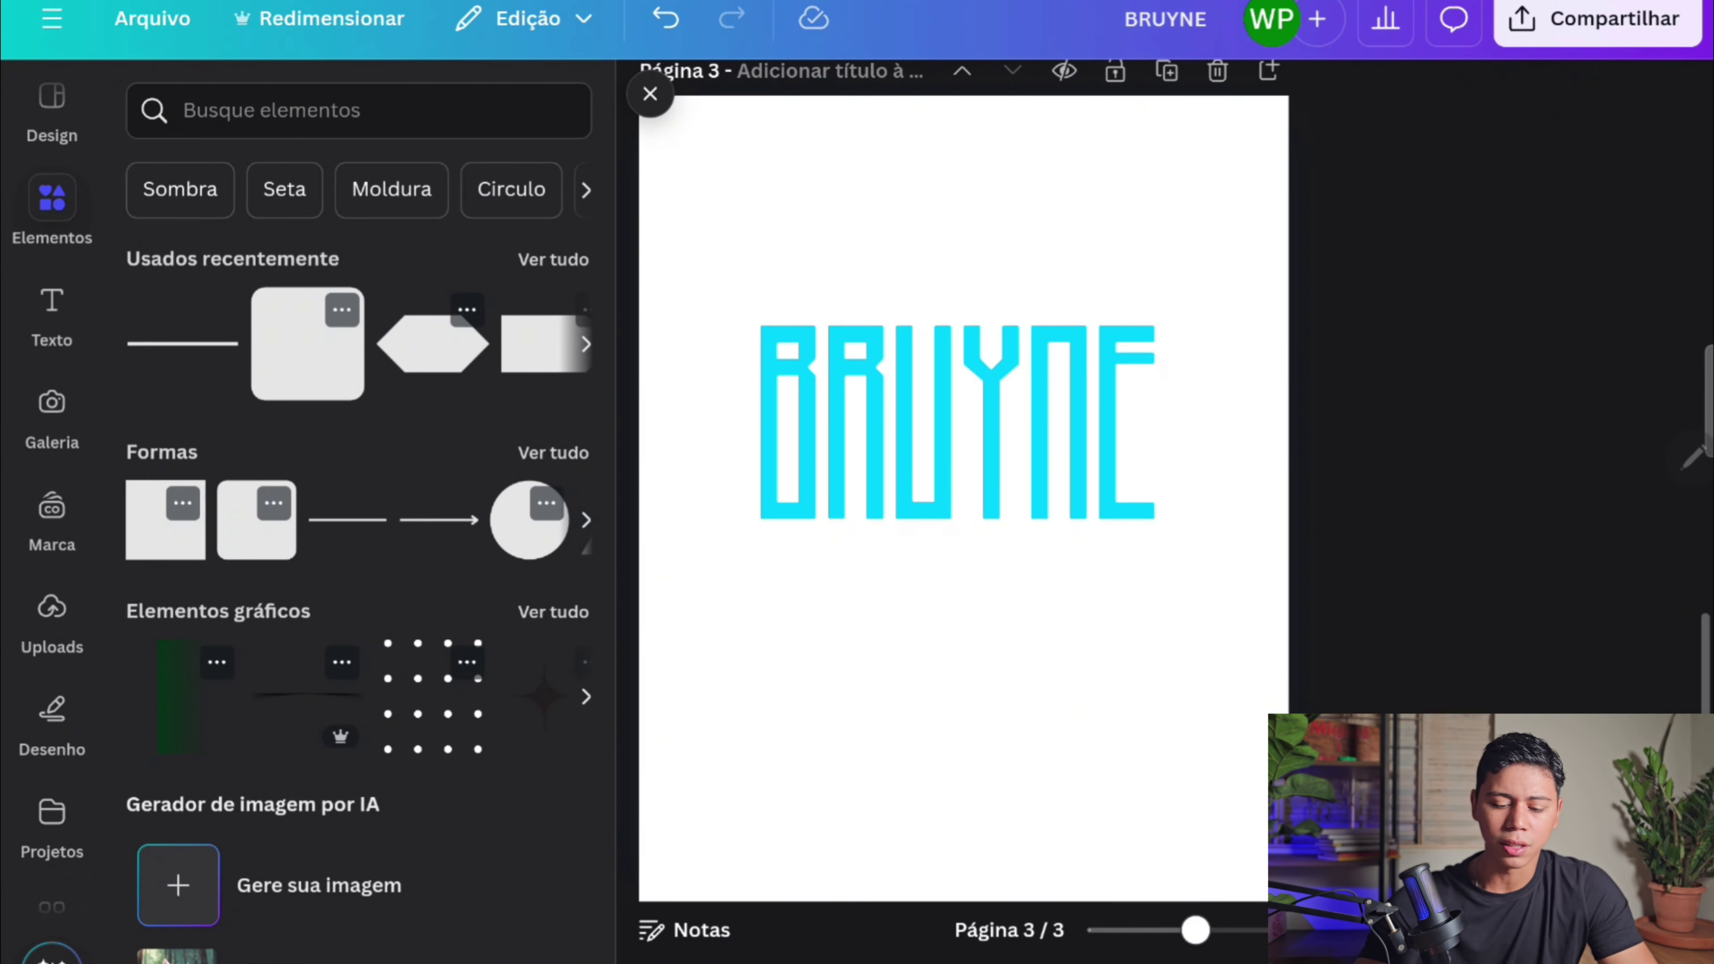
left_click(1202, 591)
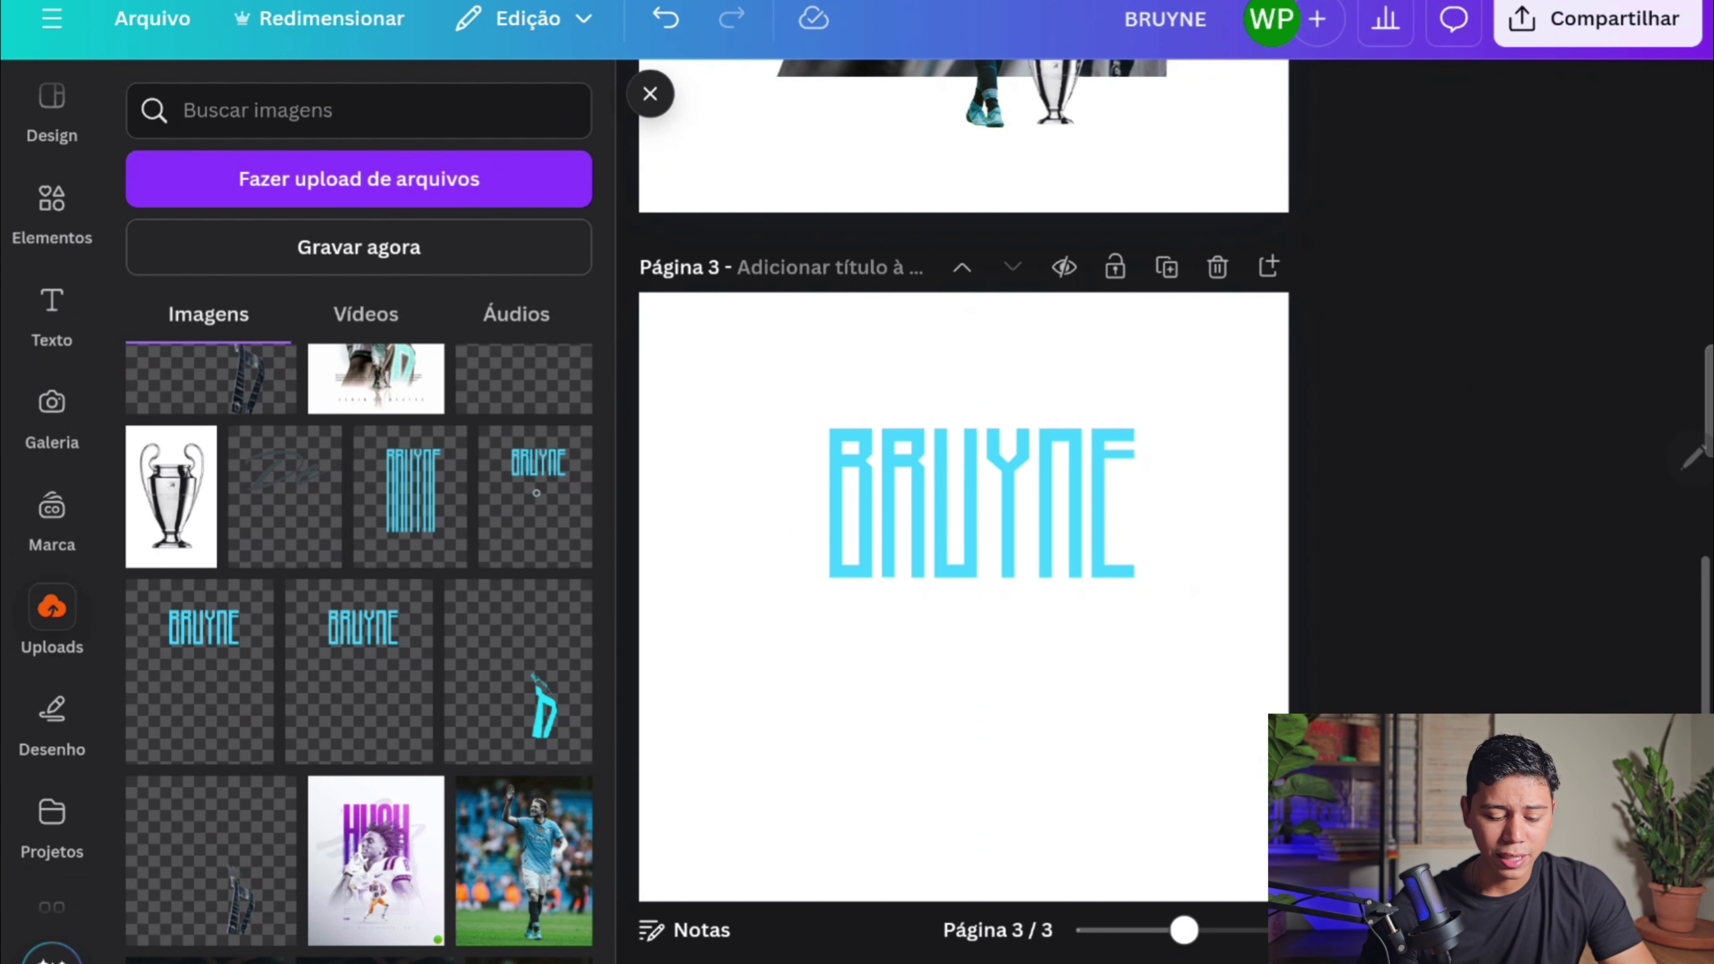
- Duplicate the BRUYNE image on page 3, move the copy down and crop off its upper part
mouse_move(520, 496)
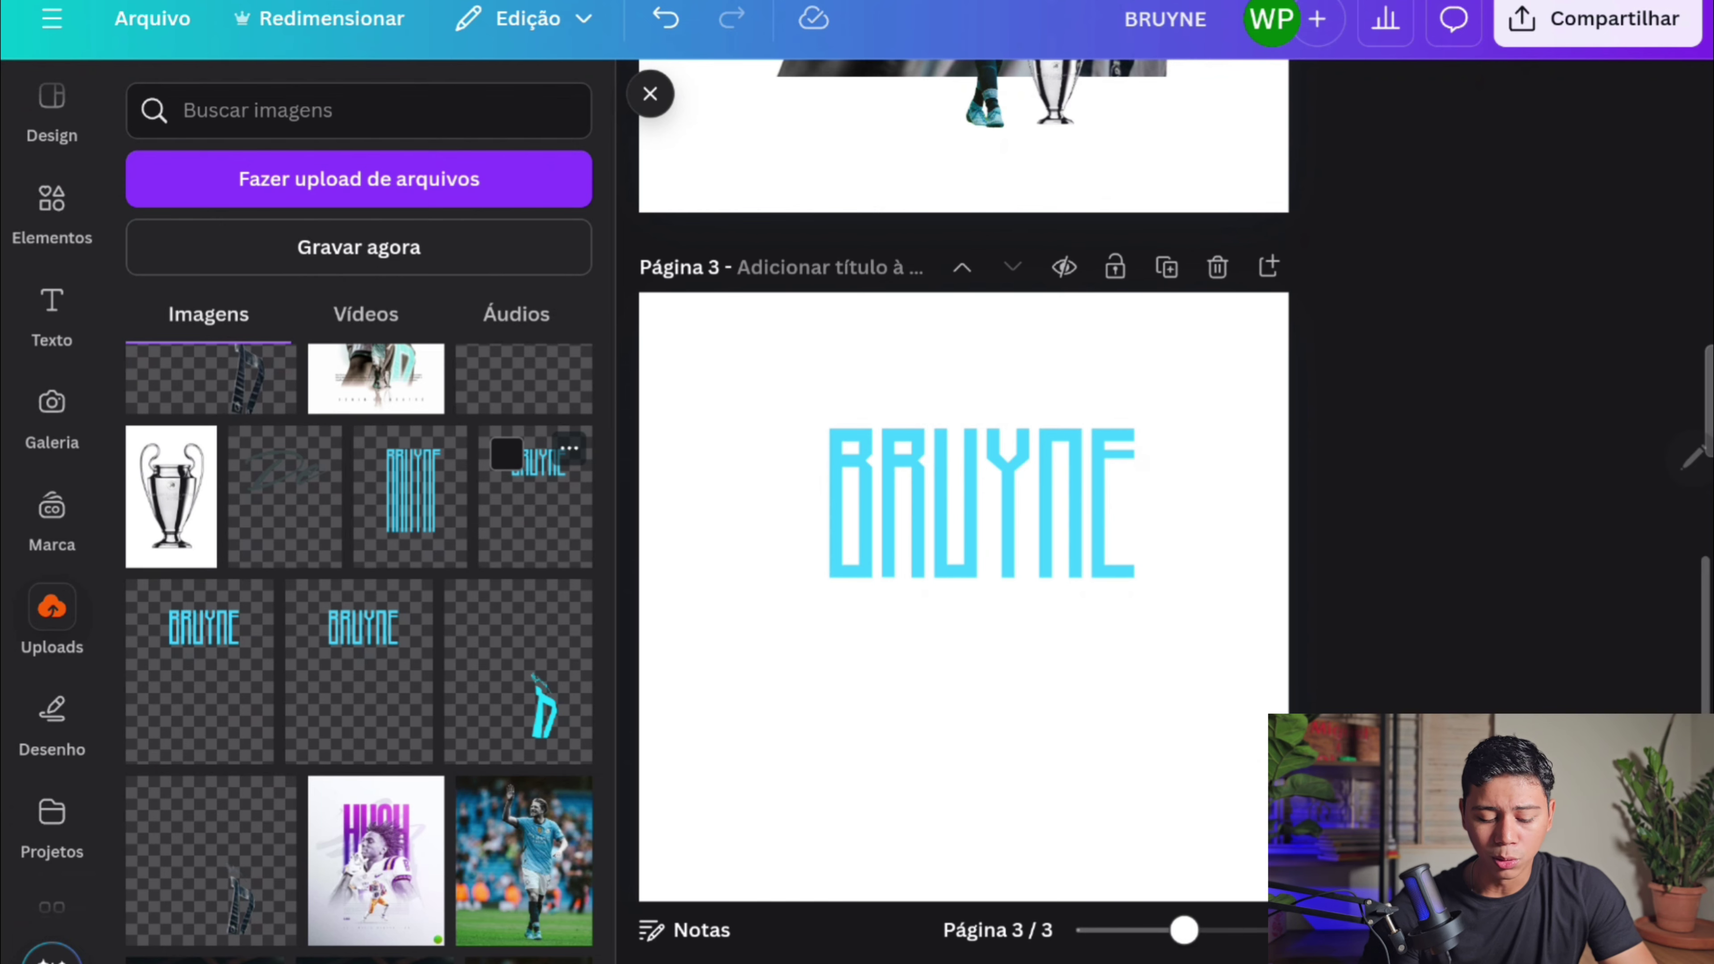
scroll(964, 473, "down", 2)
left_click(978, 432)
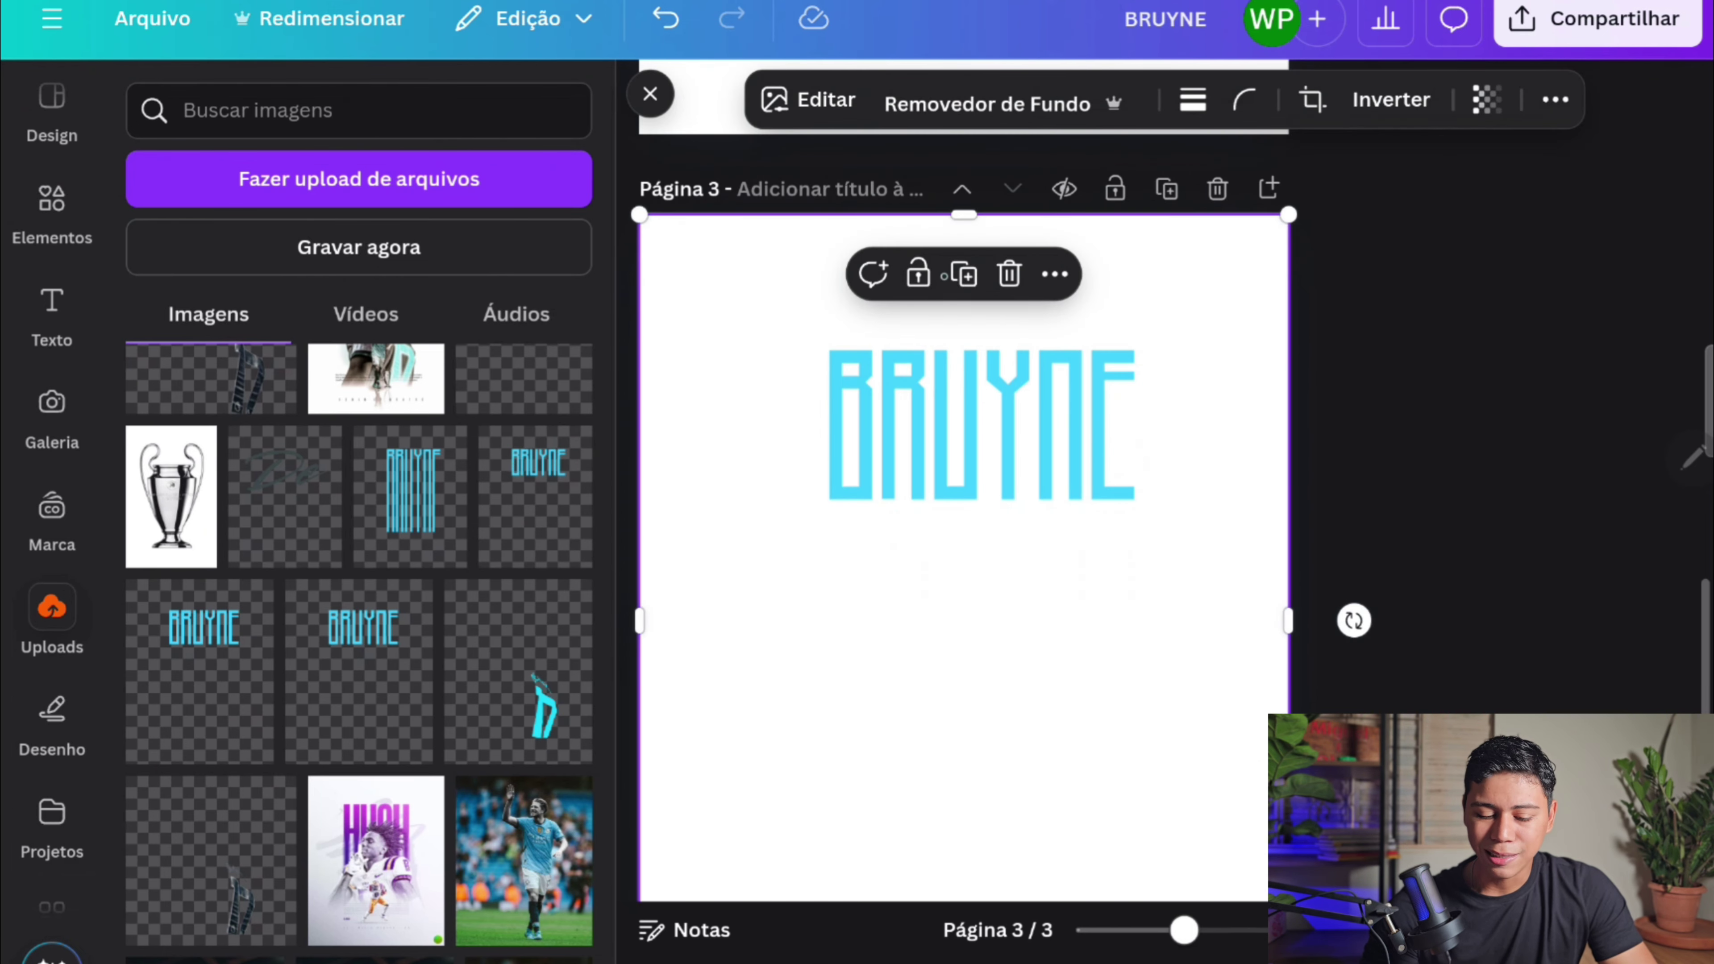
left_click(973, 283)
left_click_drag(972, 405, 963, 497)
left_click_drag(963, 315, 963, 501)
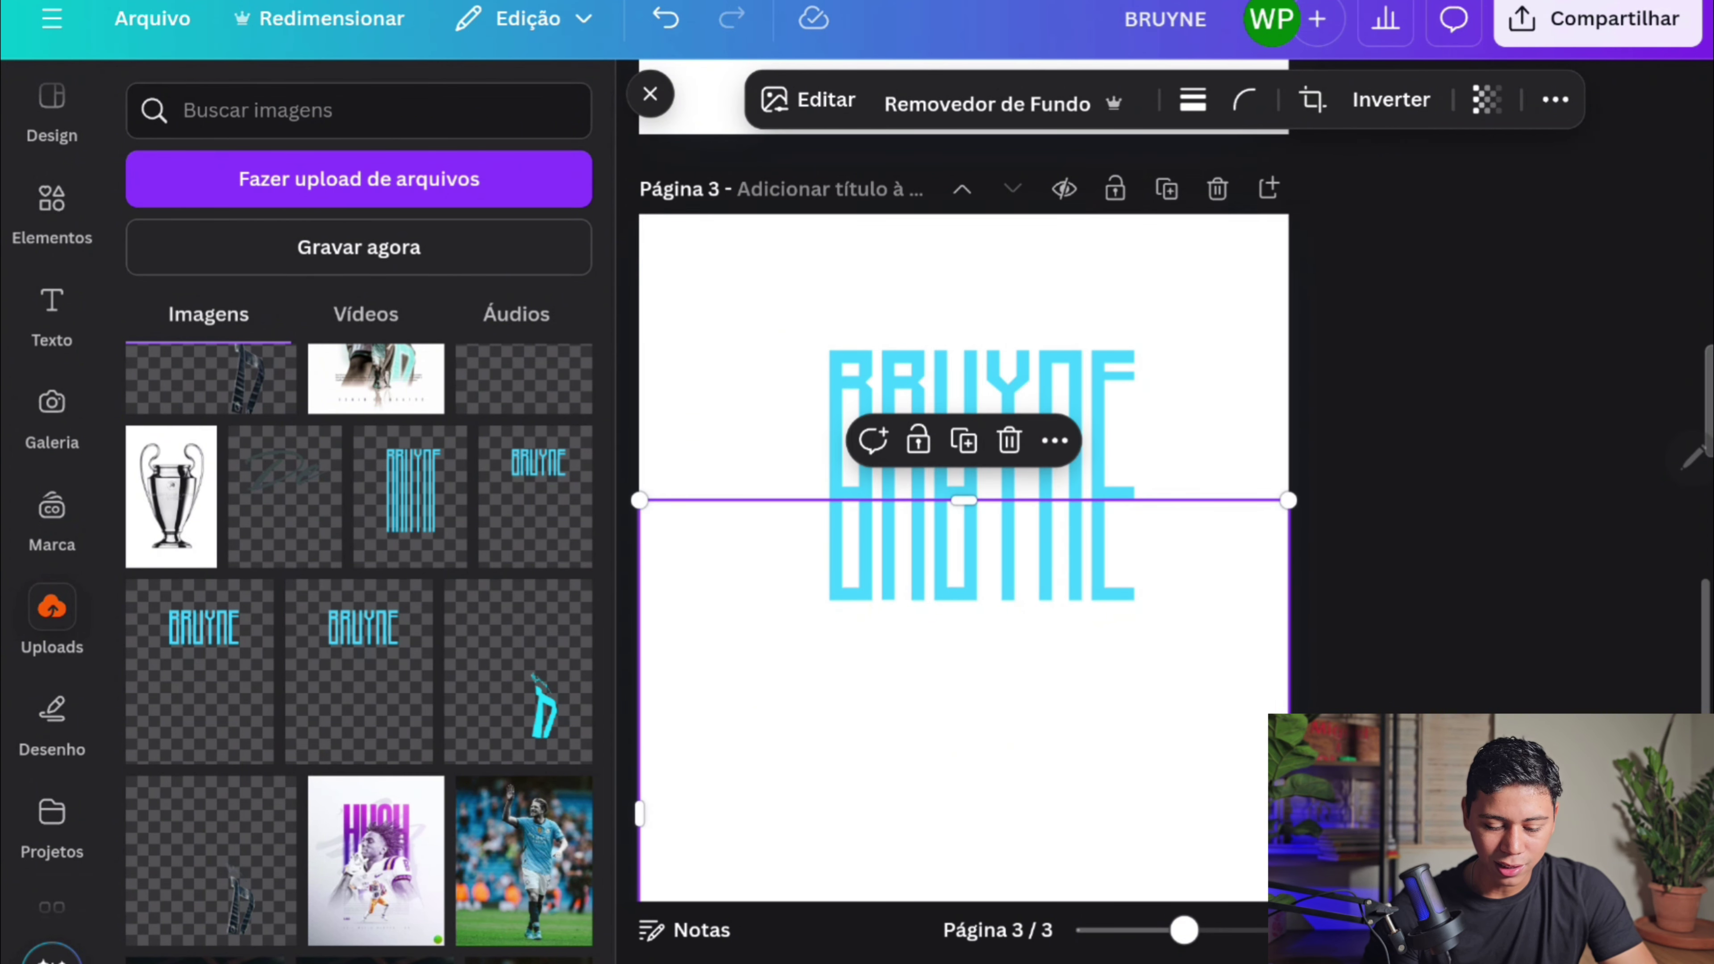
- Crop the closed letter bases off both BRUYNE images and join the copy's stem strip directly beneath the original lettering
scroll(963, 500, "down", 2)
scroll(638, 419, "up", 3)
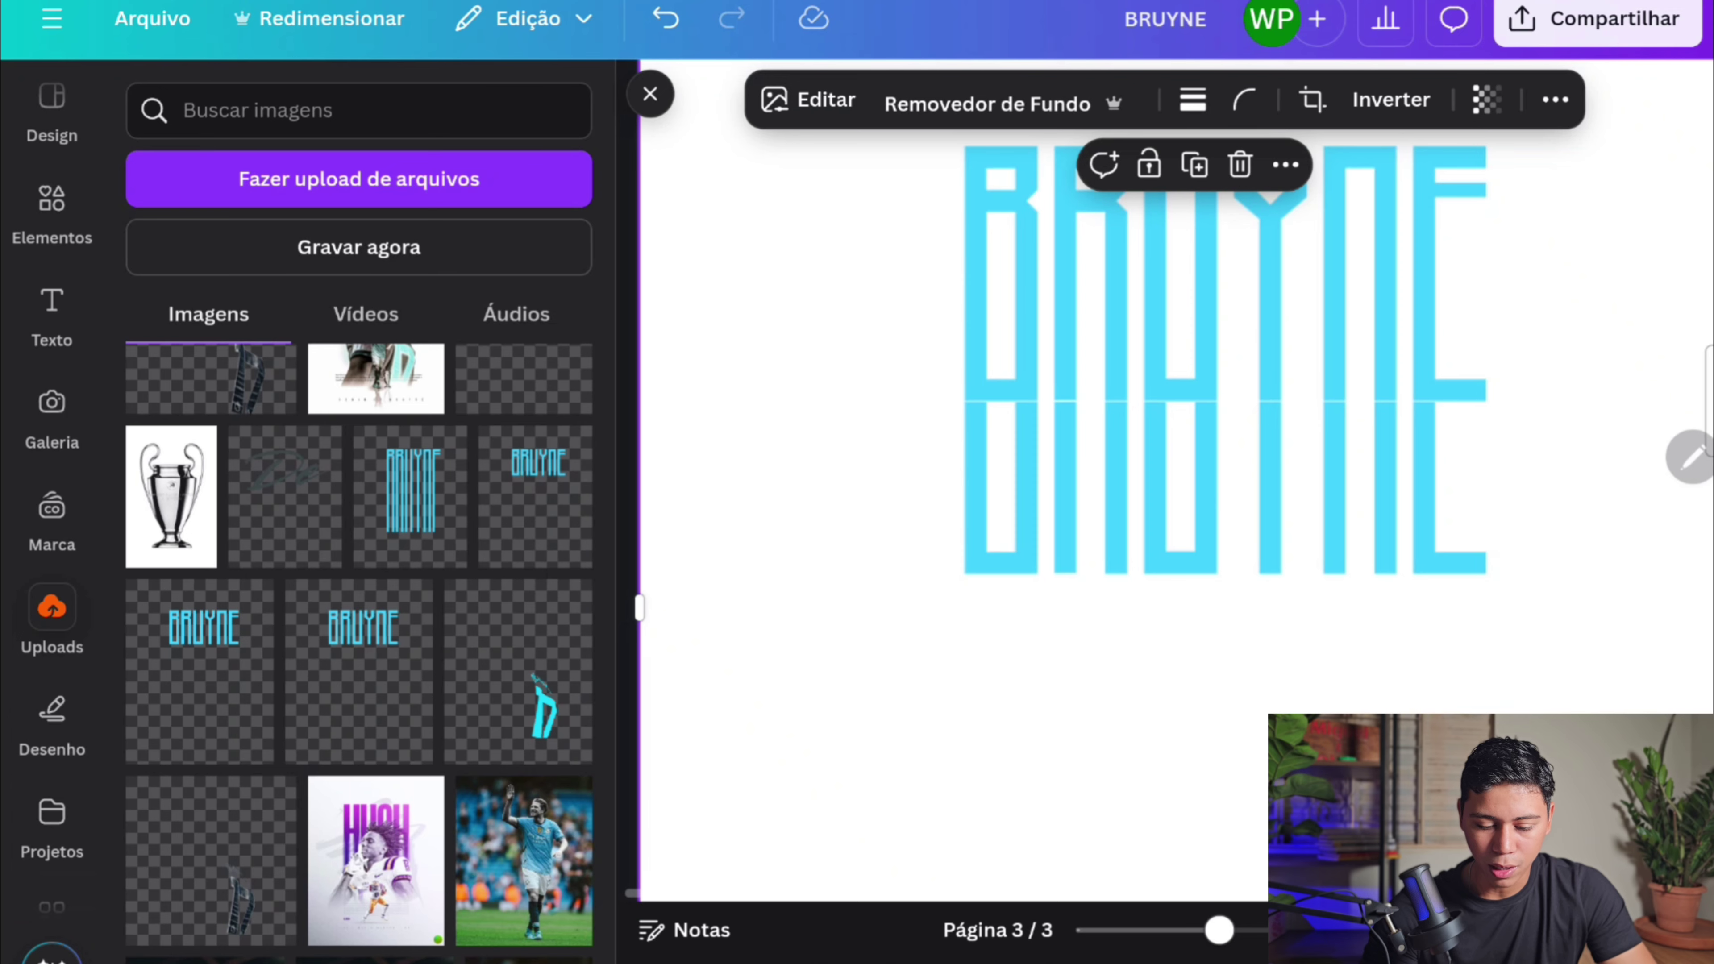
scroll(910, 502, "down", 3)
left_click_drag(910, 502, 910, 351)
scroll(1165, 474, "up", 3)
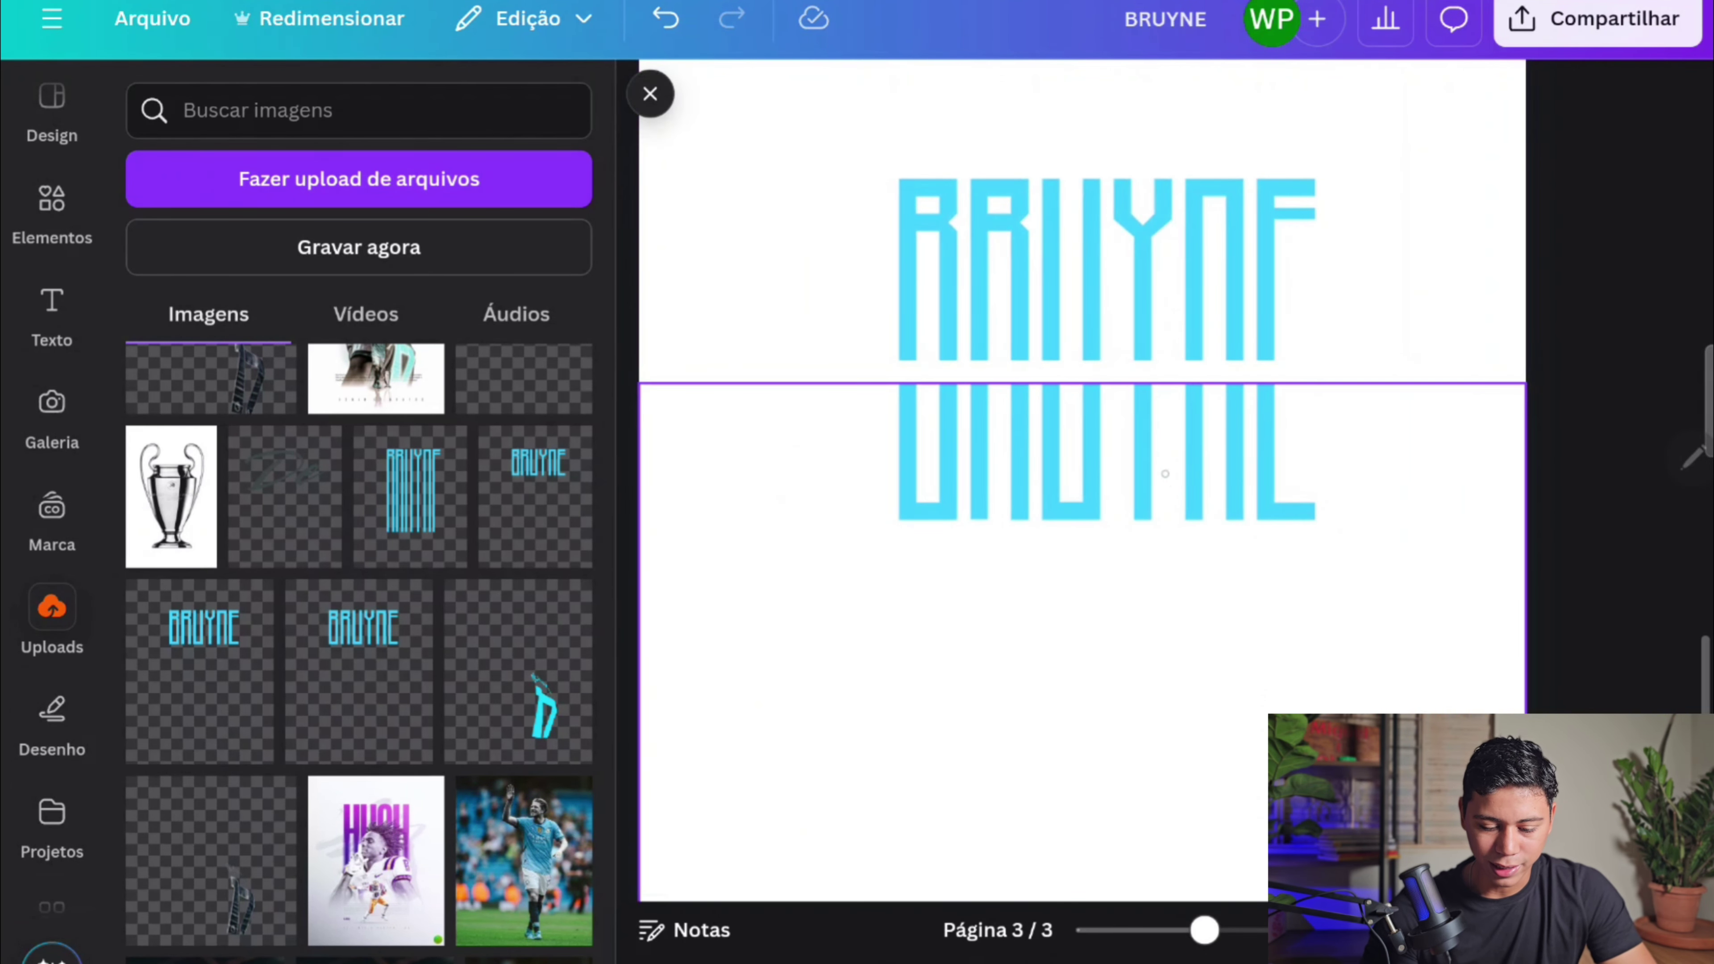
mouse_move(1082, 383)
left_mouse_down()
mouse_move(1082, 276)
mouse_move(1082, 849)
mouse_move(1082, 440)
mouse_move(1082, 640)
mouse_move(1082, 467)
left_mouse_up()
left_click(1580, 246)
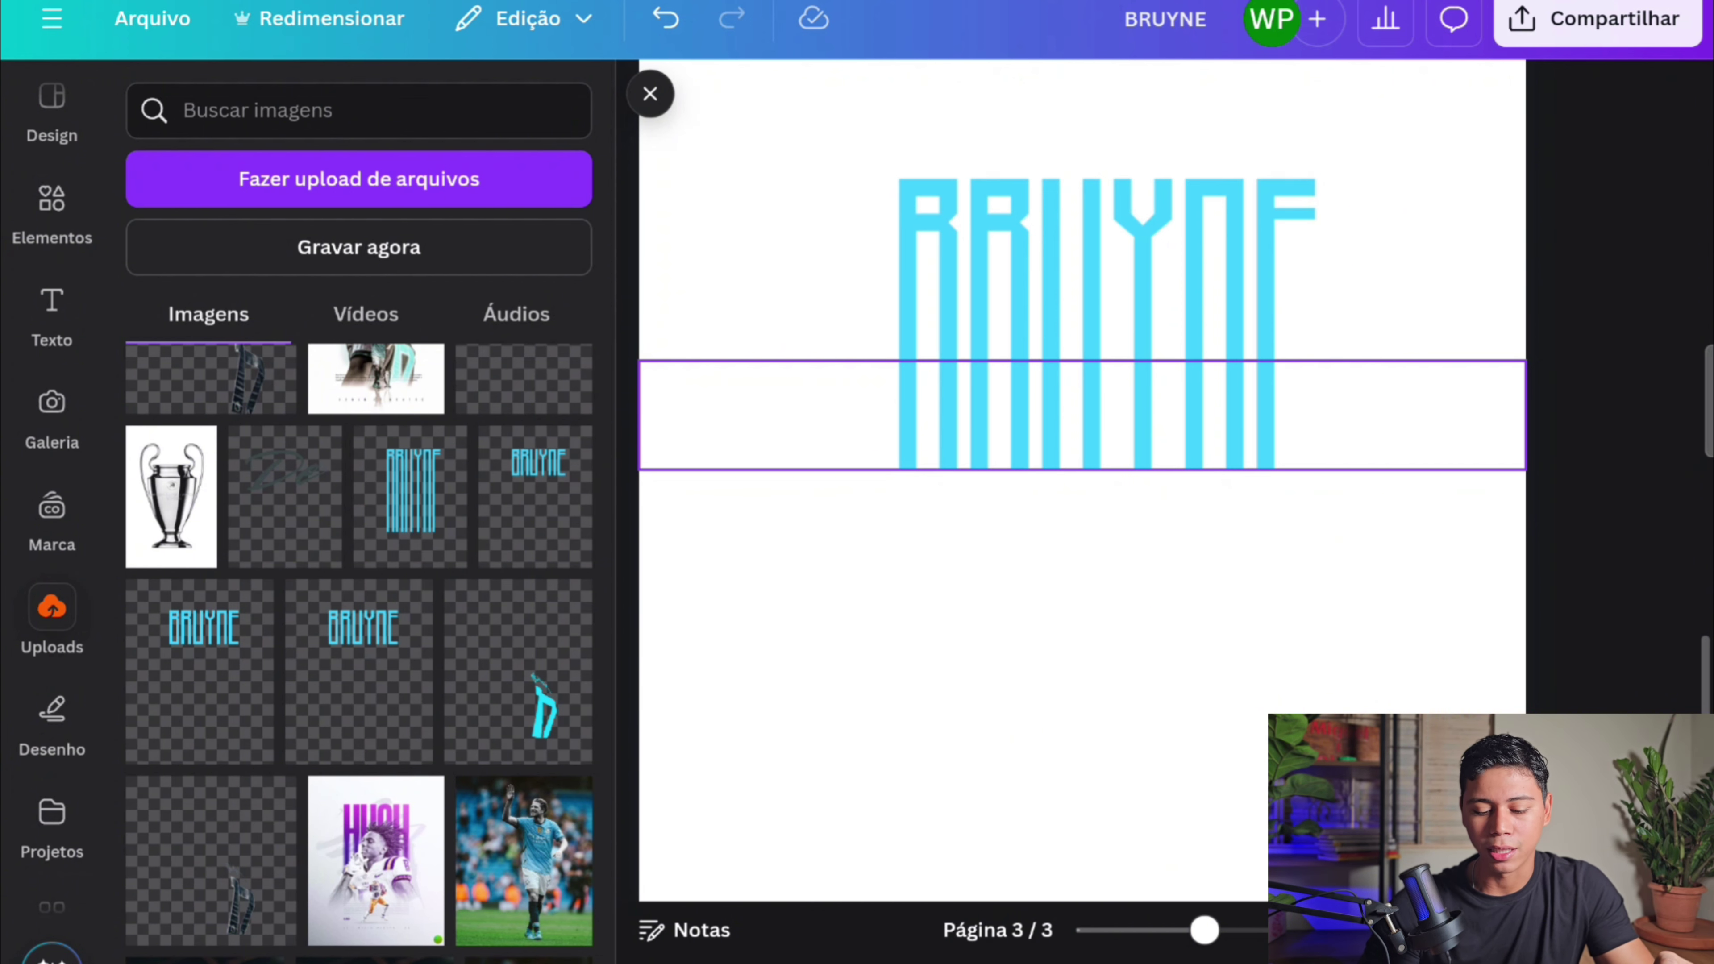
- Duplicate the cropped strip of letter stems and stack the copies beneath it to elongate the BRUYNE lettering
scroll(1267, 329, "up", 2)
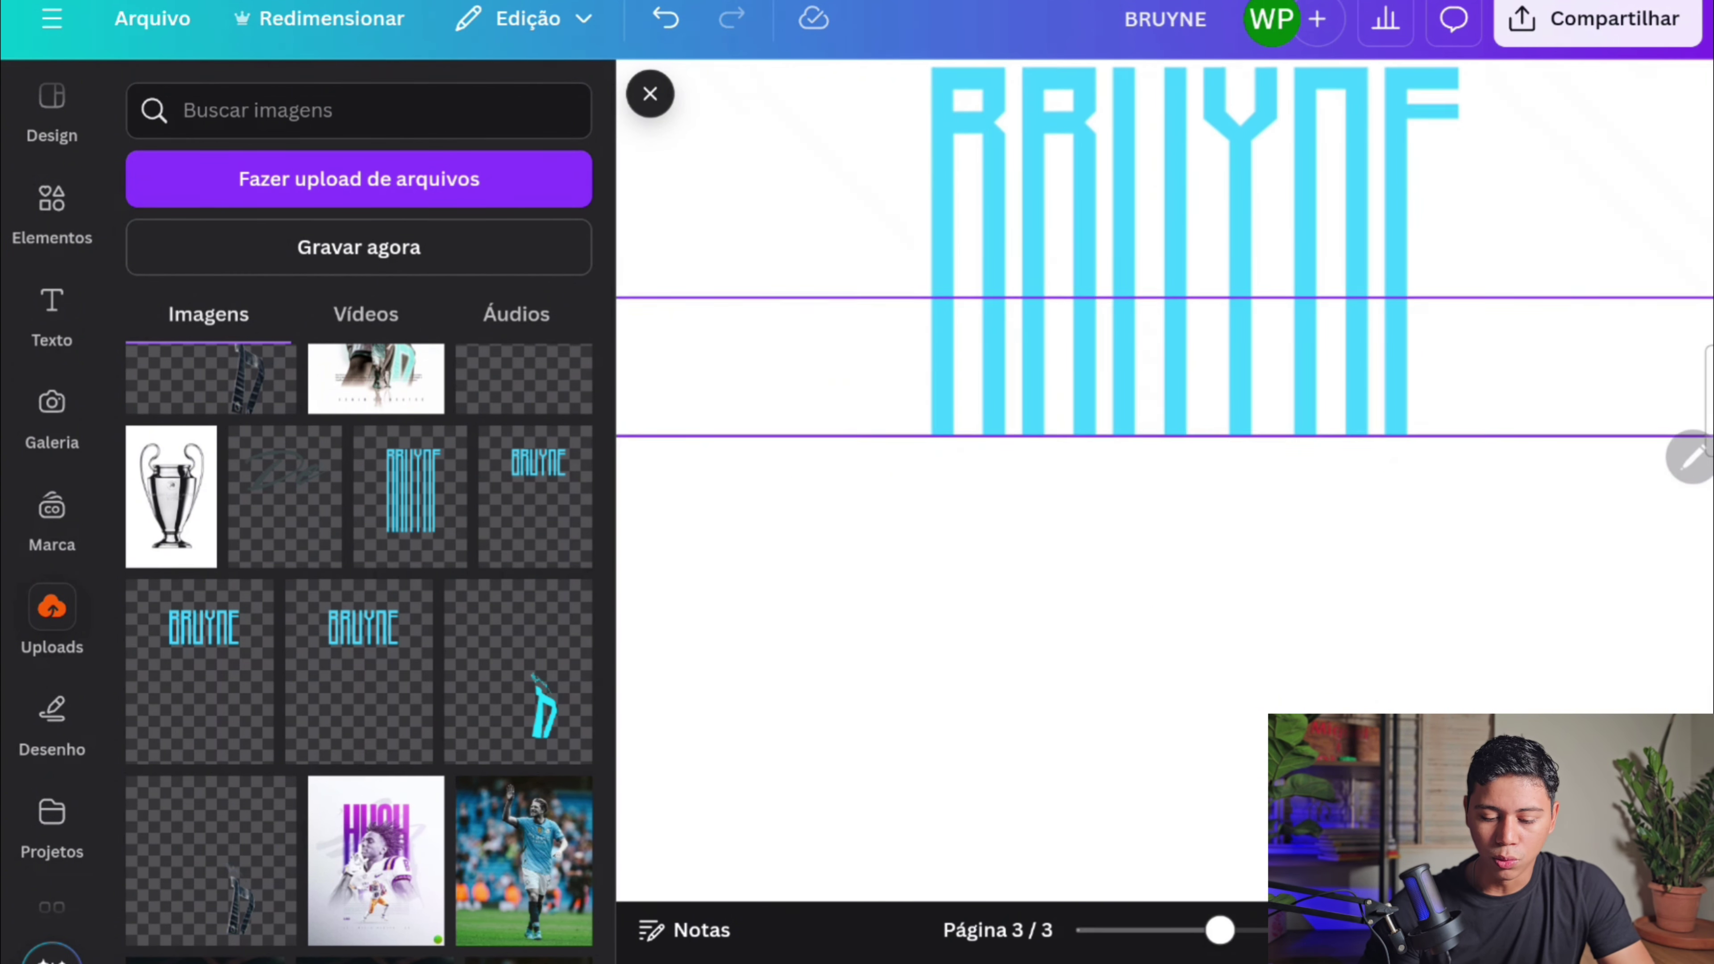
double_click(1267, 329)
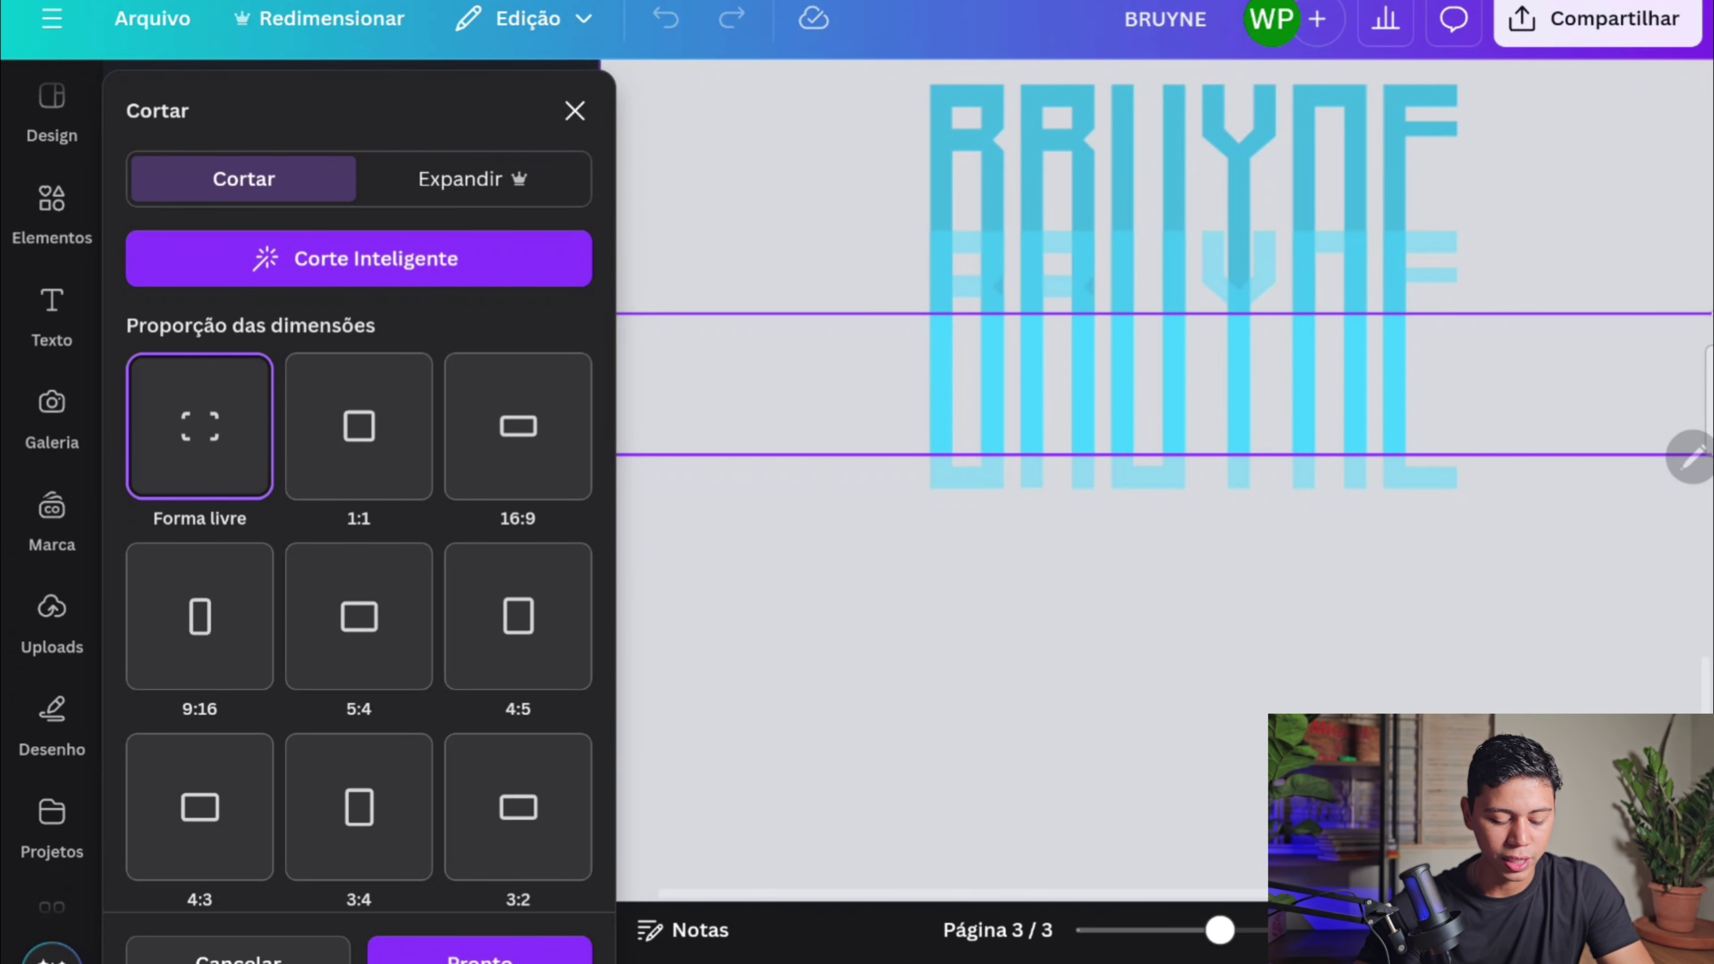
key("Return")
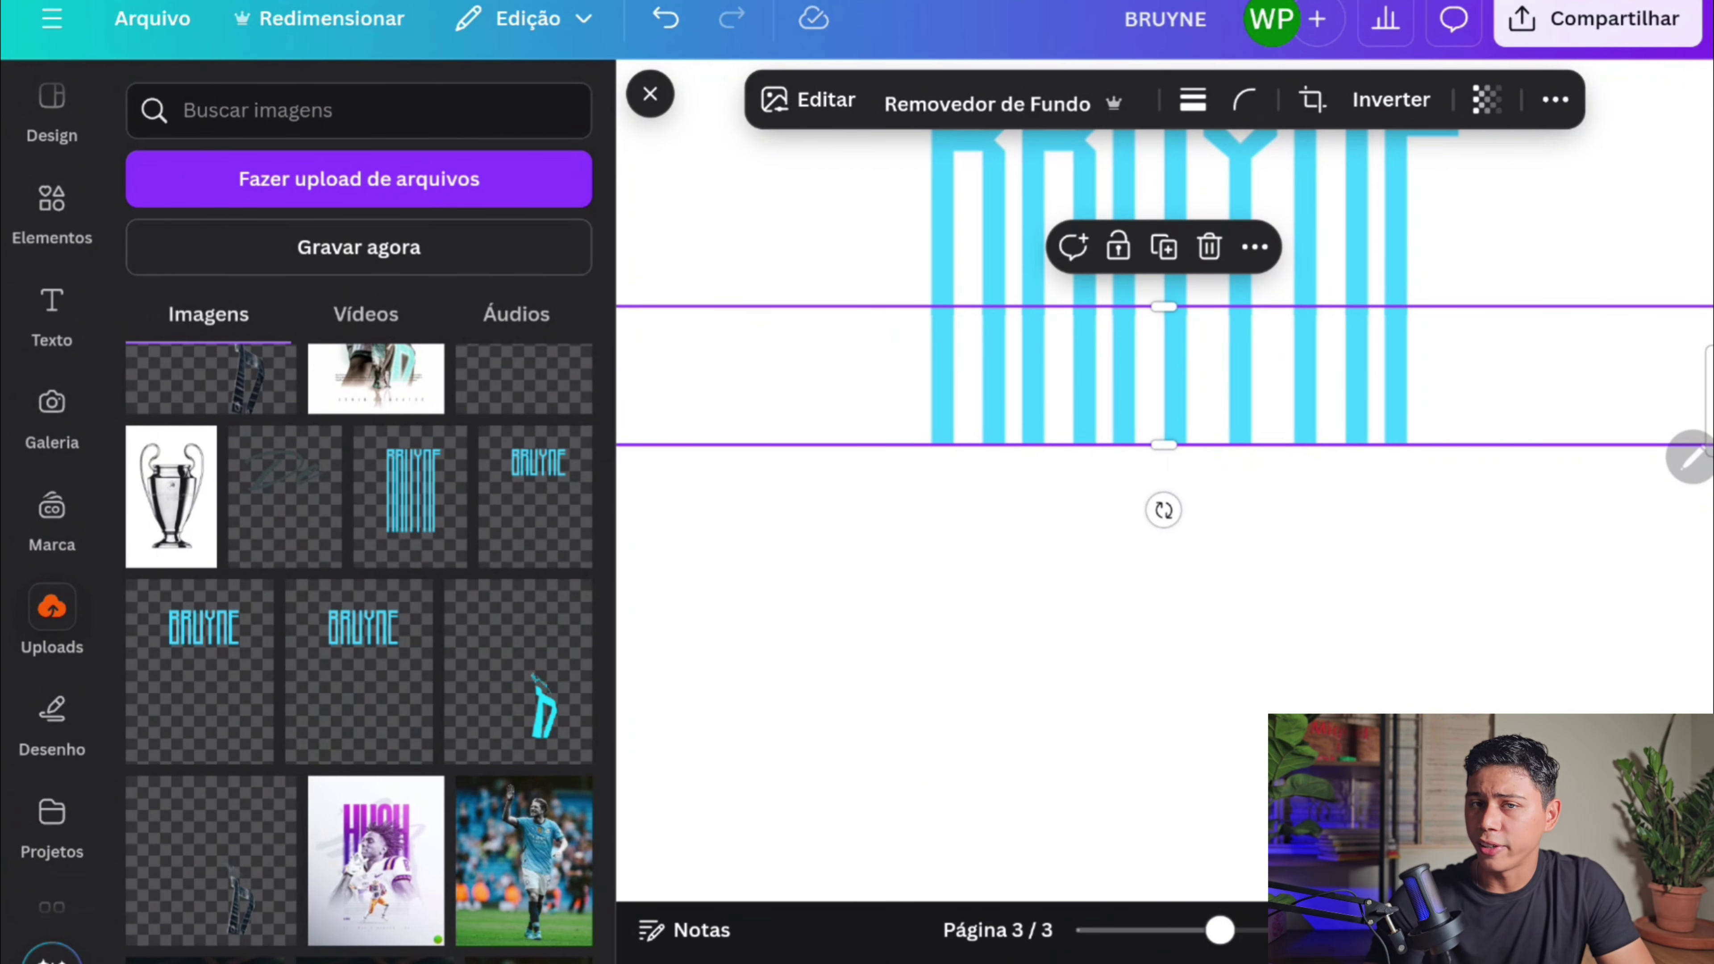
left_click(1163, 247)
left_click_drag(1163, 374, 1163, 623)
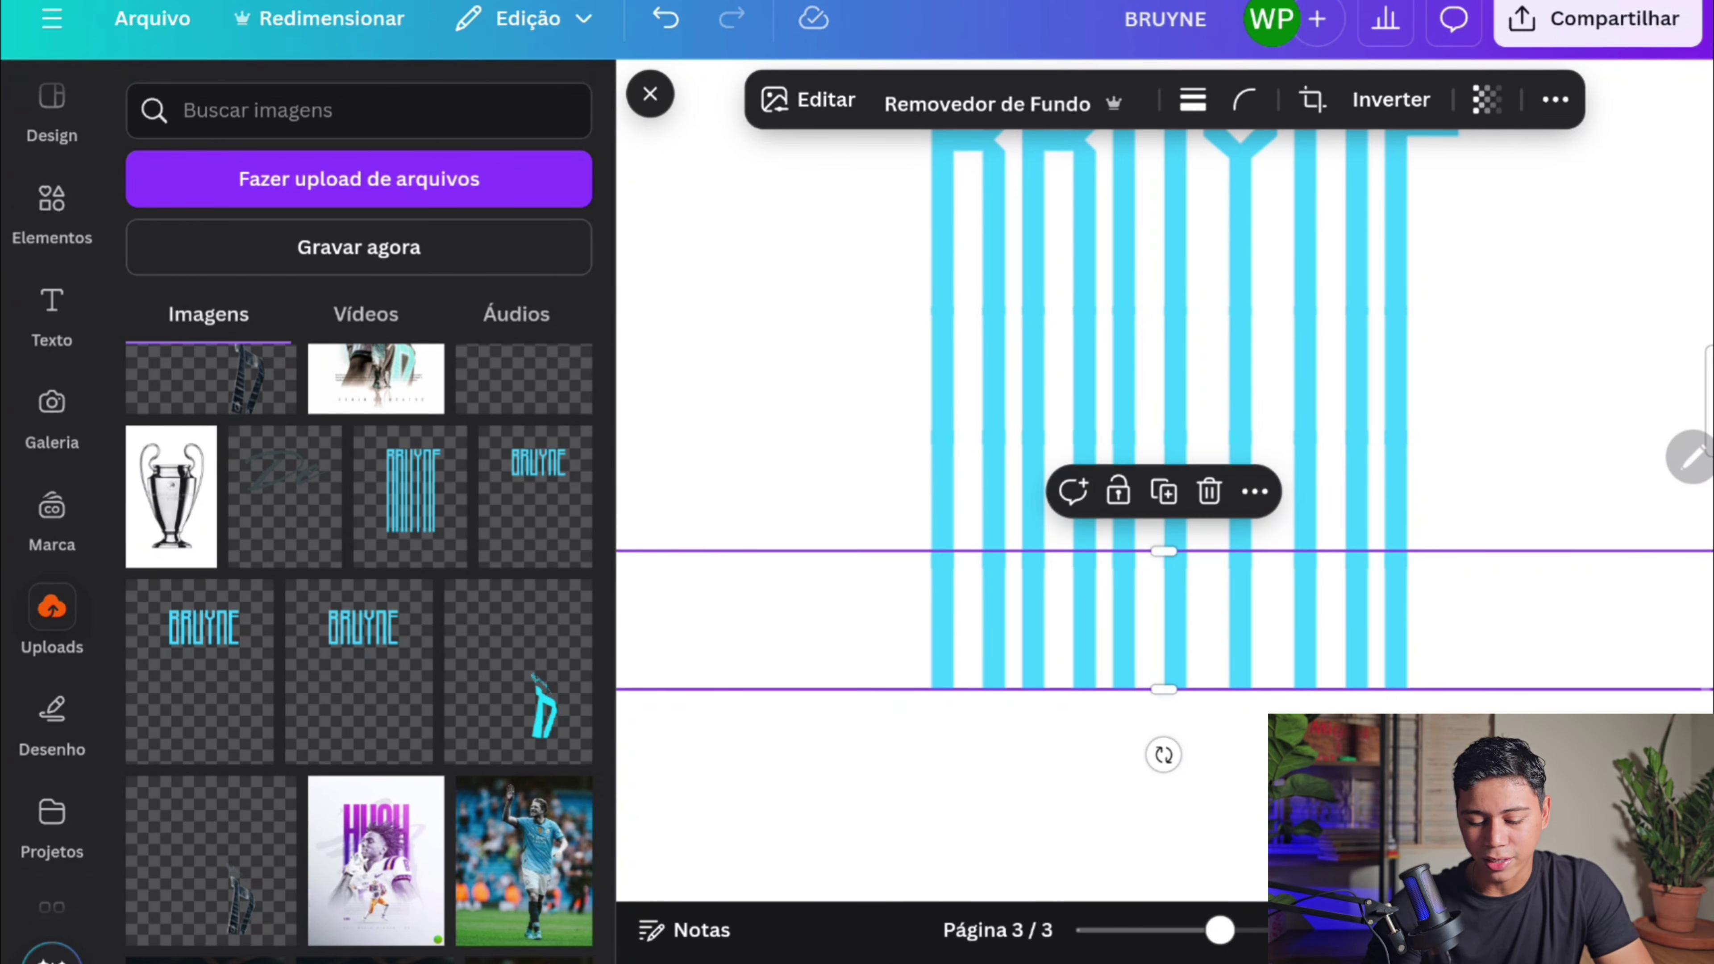
left_click(1162, 495)
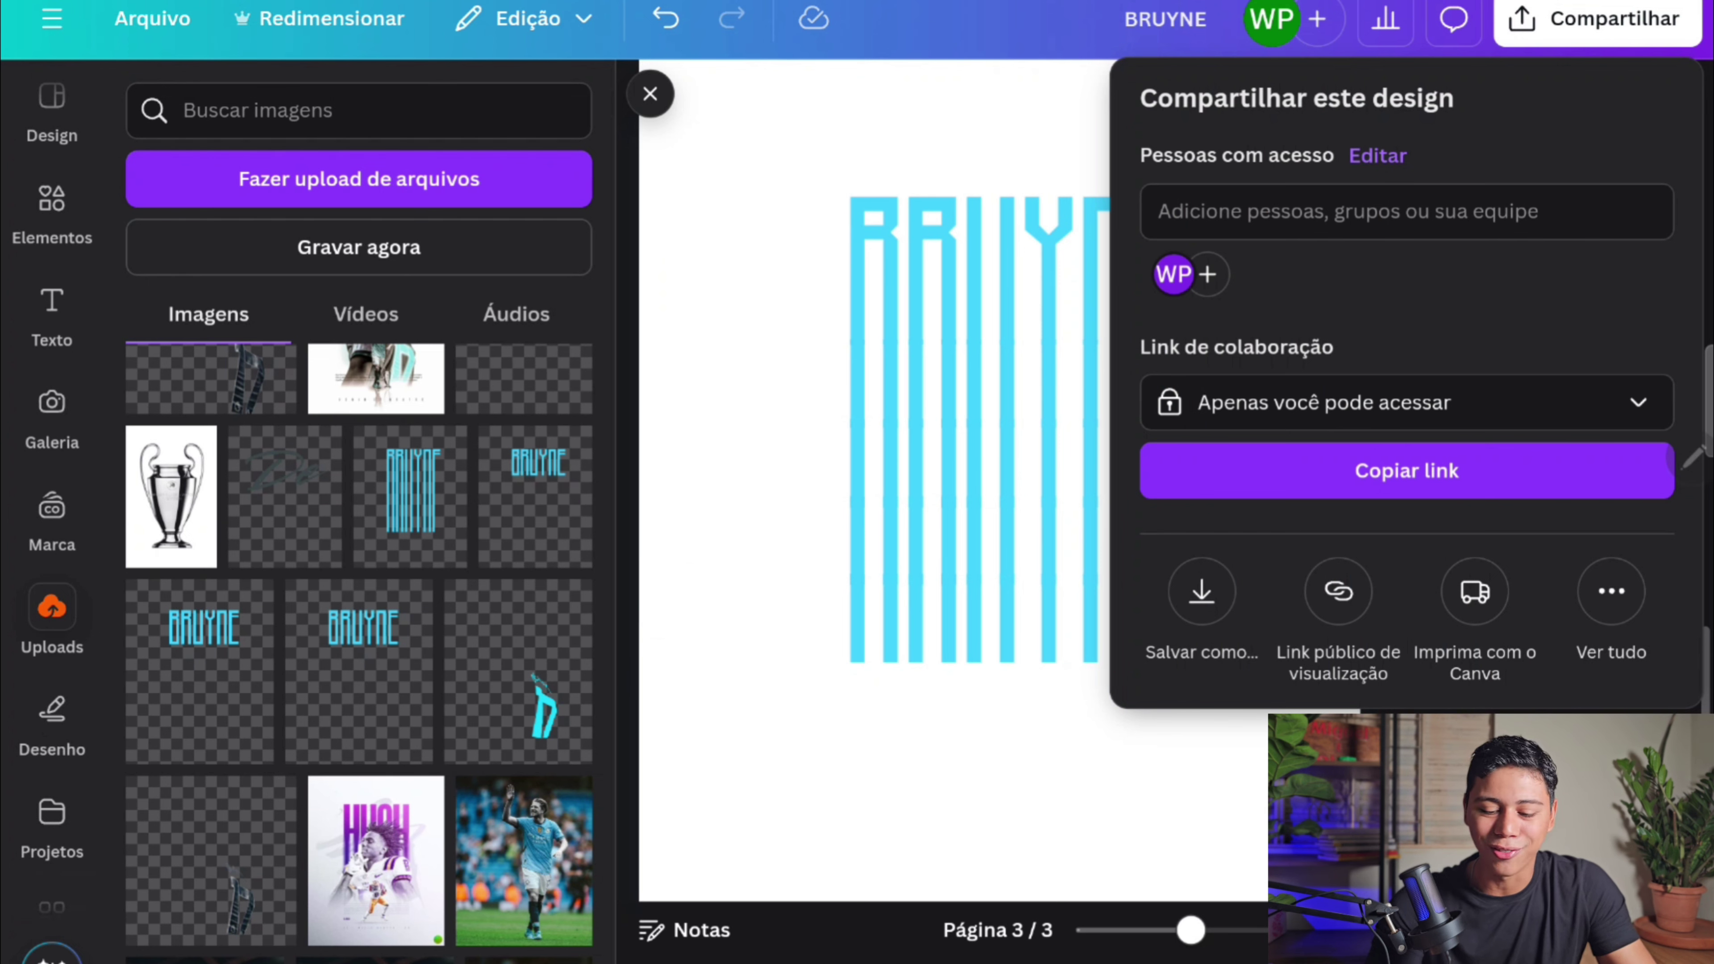
key("Escape")
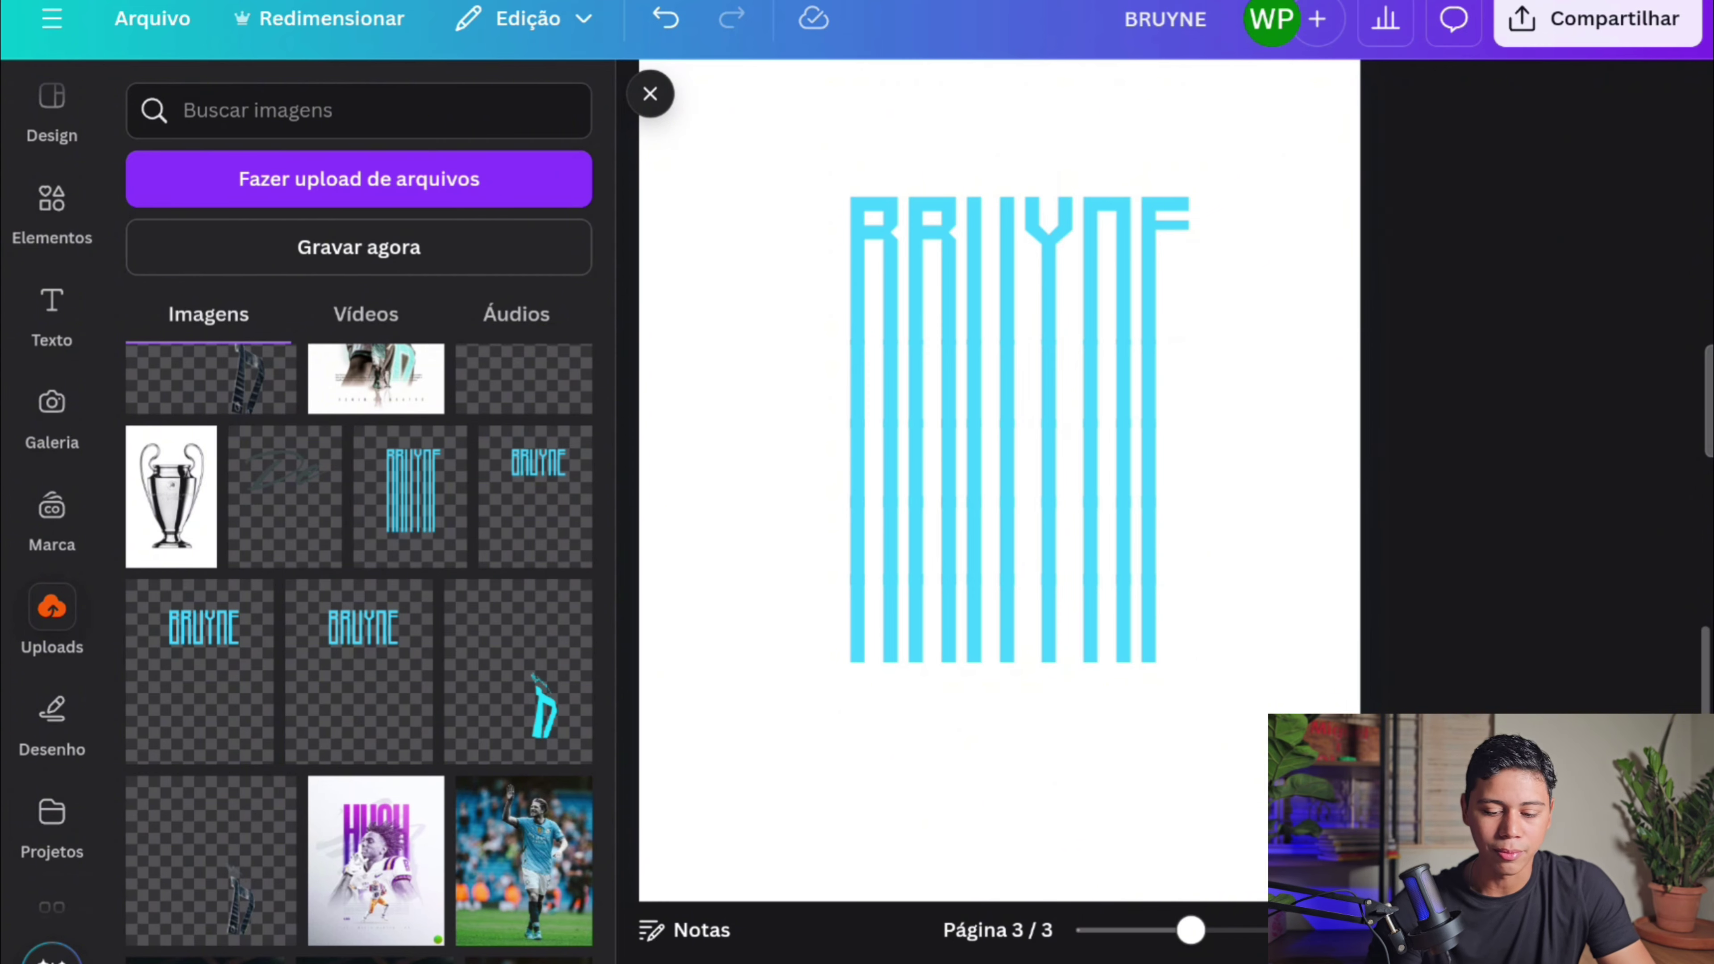
- Replace the BRUYNE image on page 2 with the elongated BRUYNE upload and enlarge it to fill the page
scroll(1445, 448, "up", 8)
left_click(1014, 405)
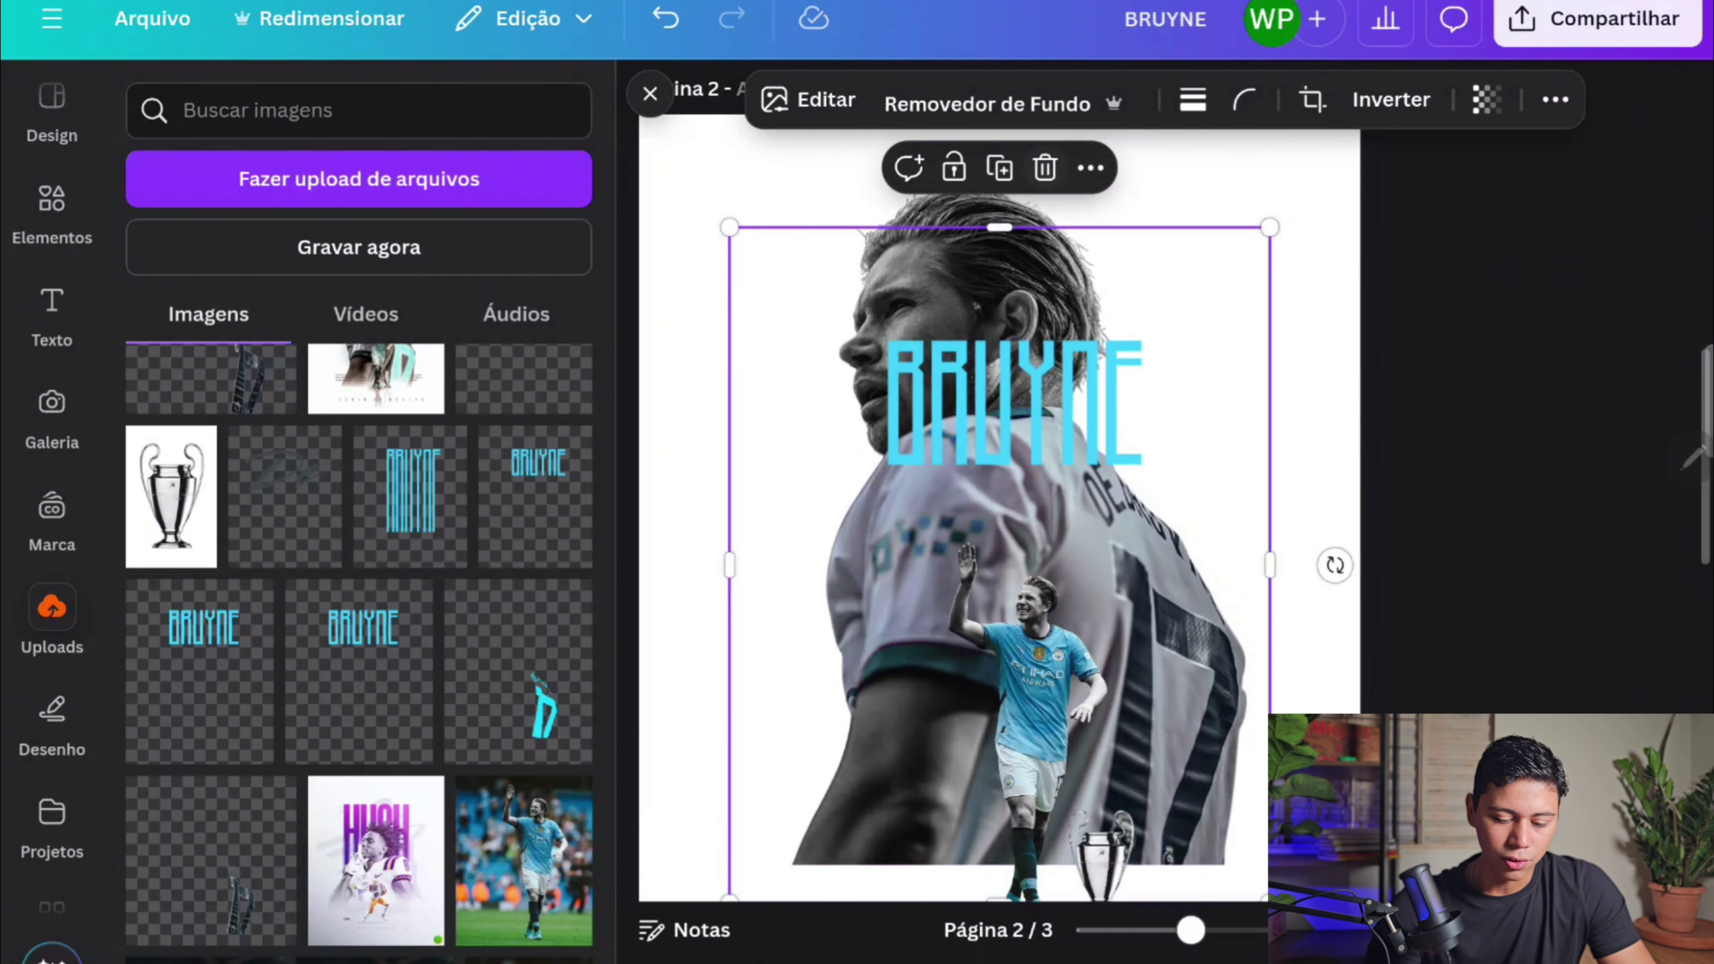
key("Delete")
left_click(410, 490)
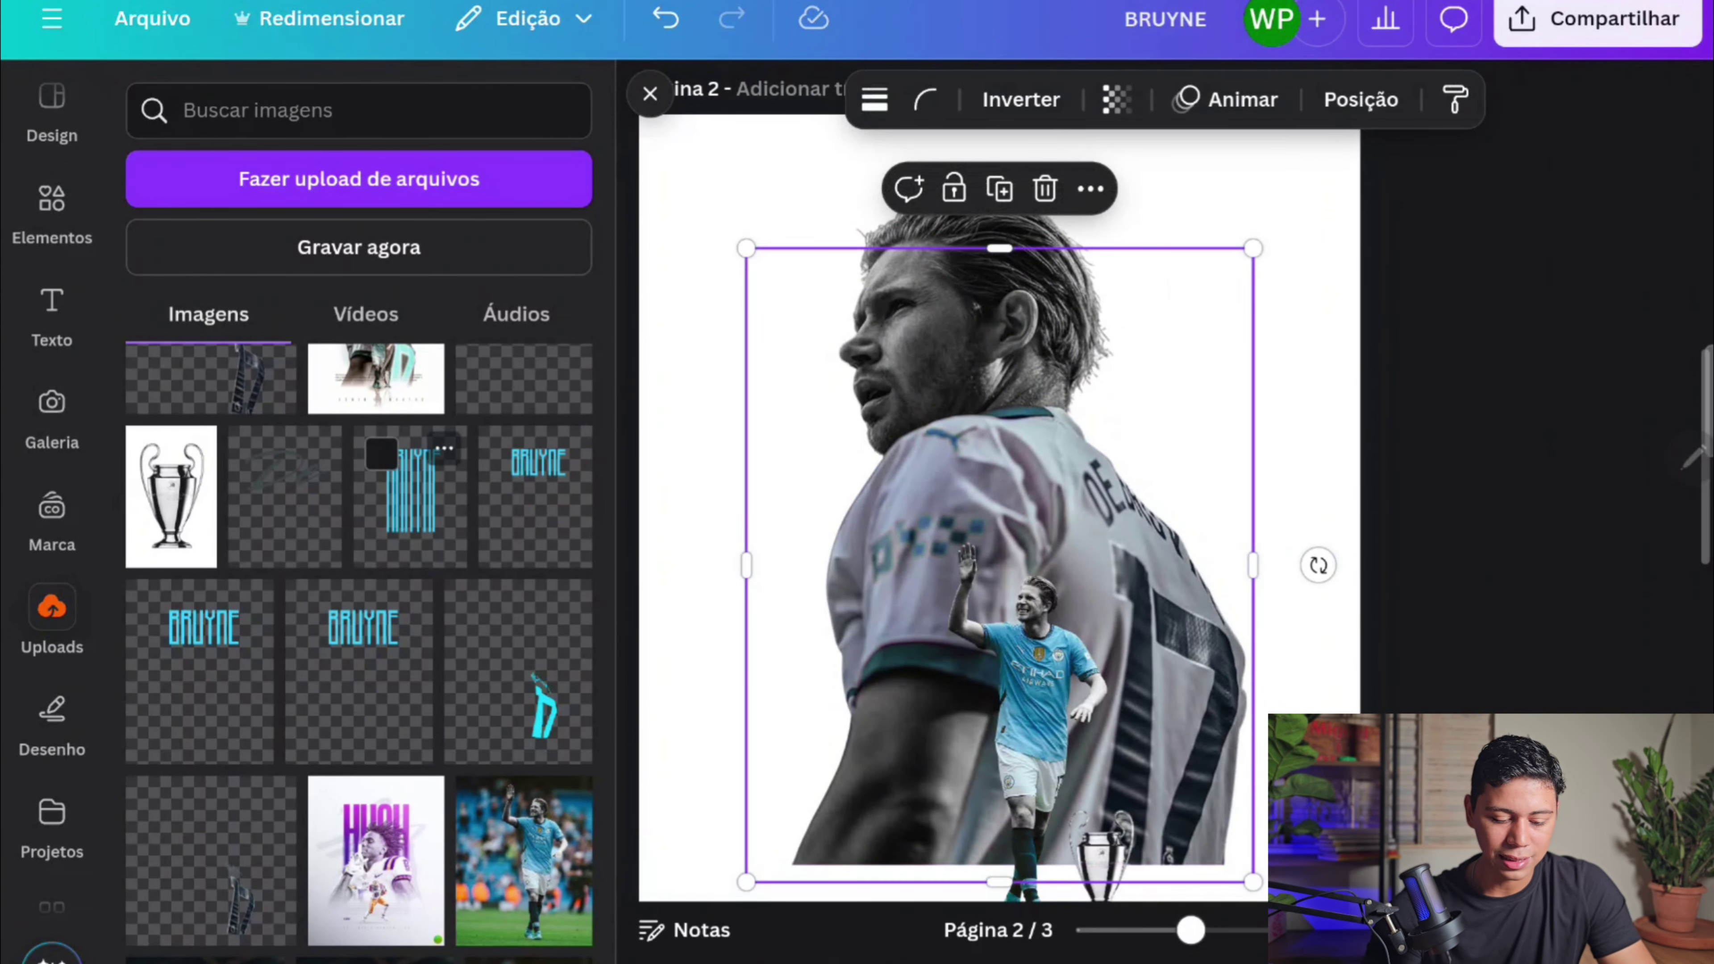
left_click_drag(1253, 248, 1359, 116)
left_click_drag(746, 881, 641, 958)
- Send the elongated BRUYNE image to the back and move it up to a Y position of about -185 px
left_click(1554, 101)
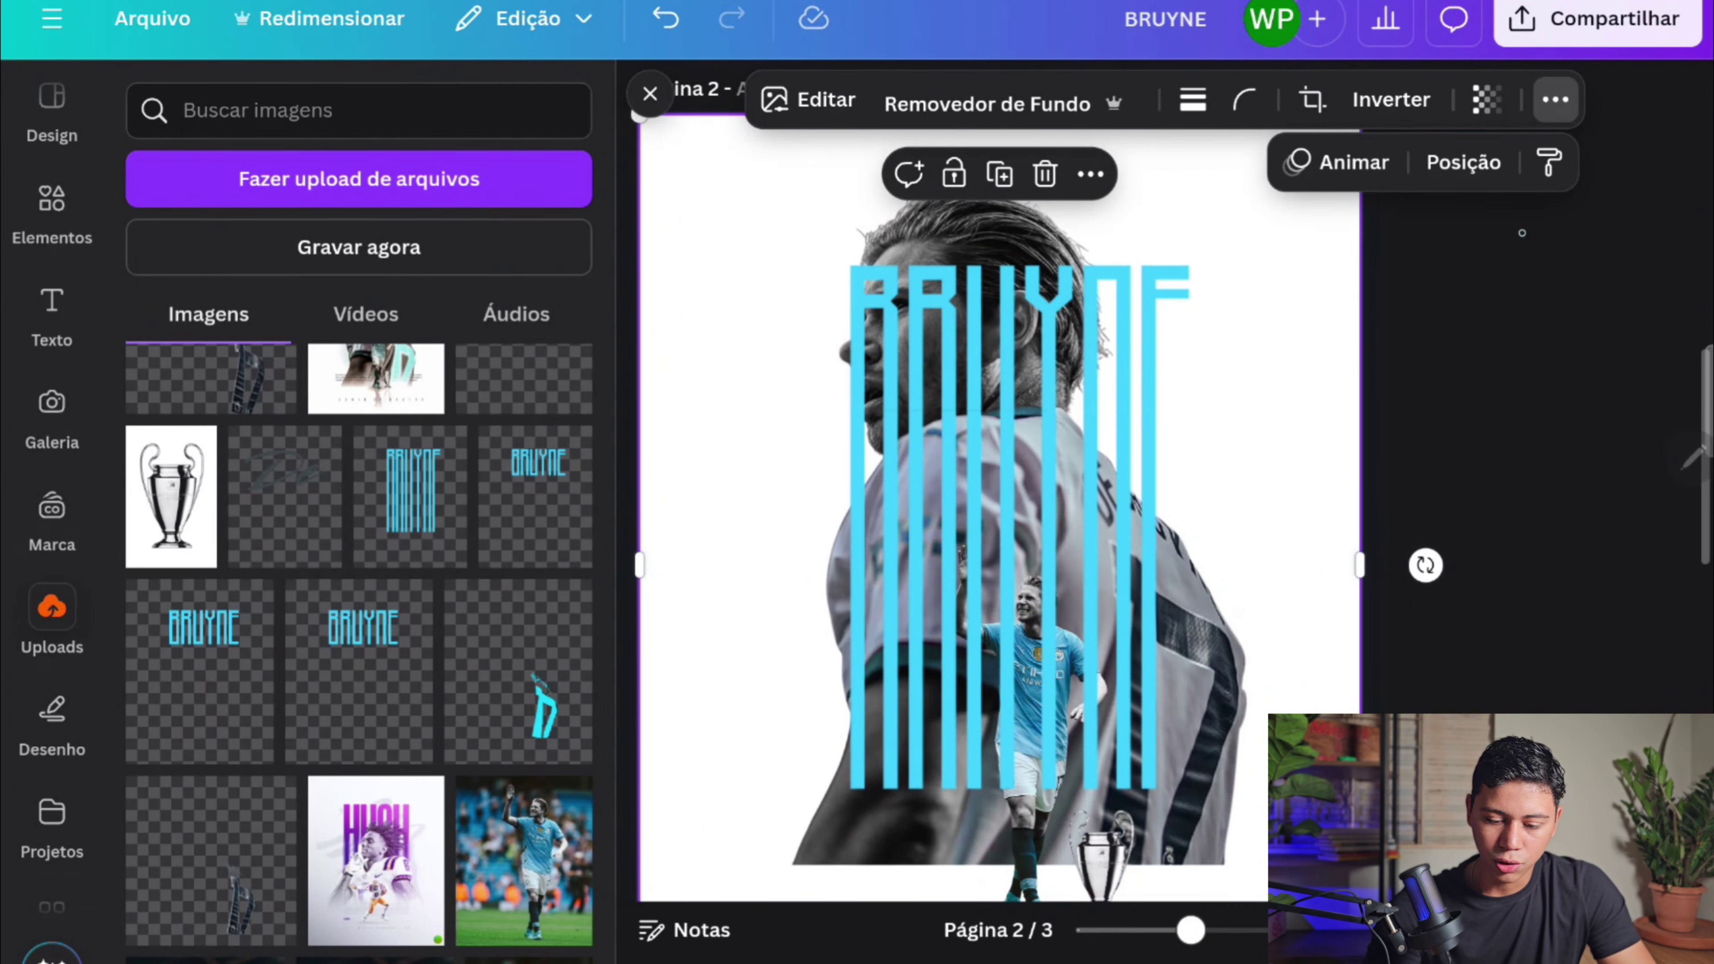
left_click(1463, 162)
left_click(478, 326)
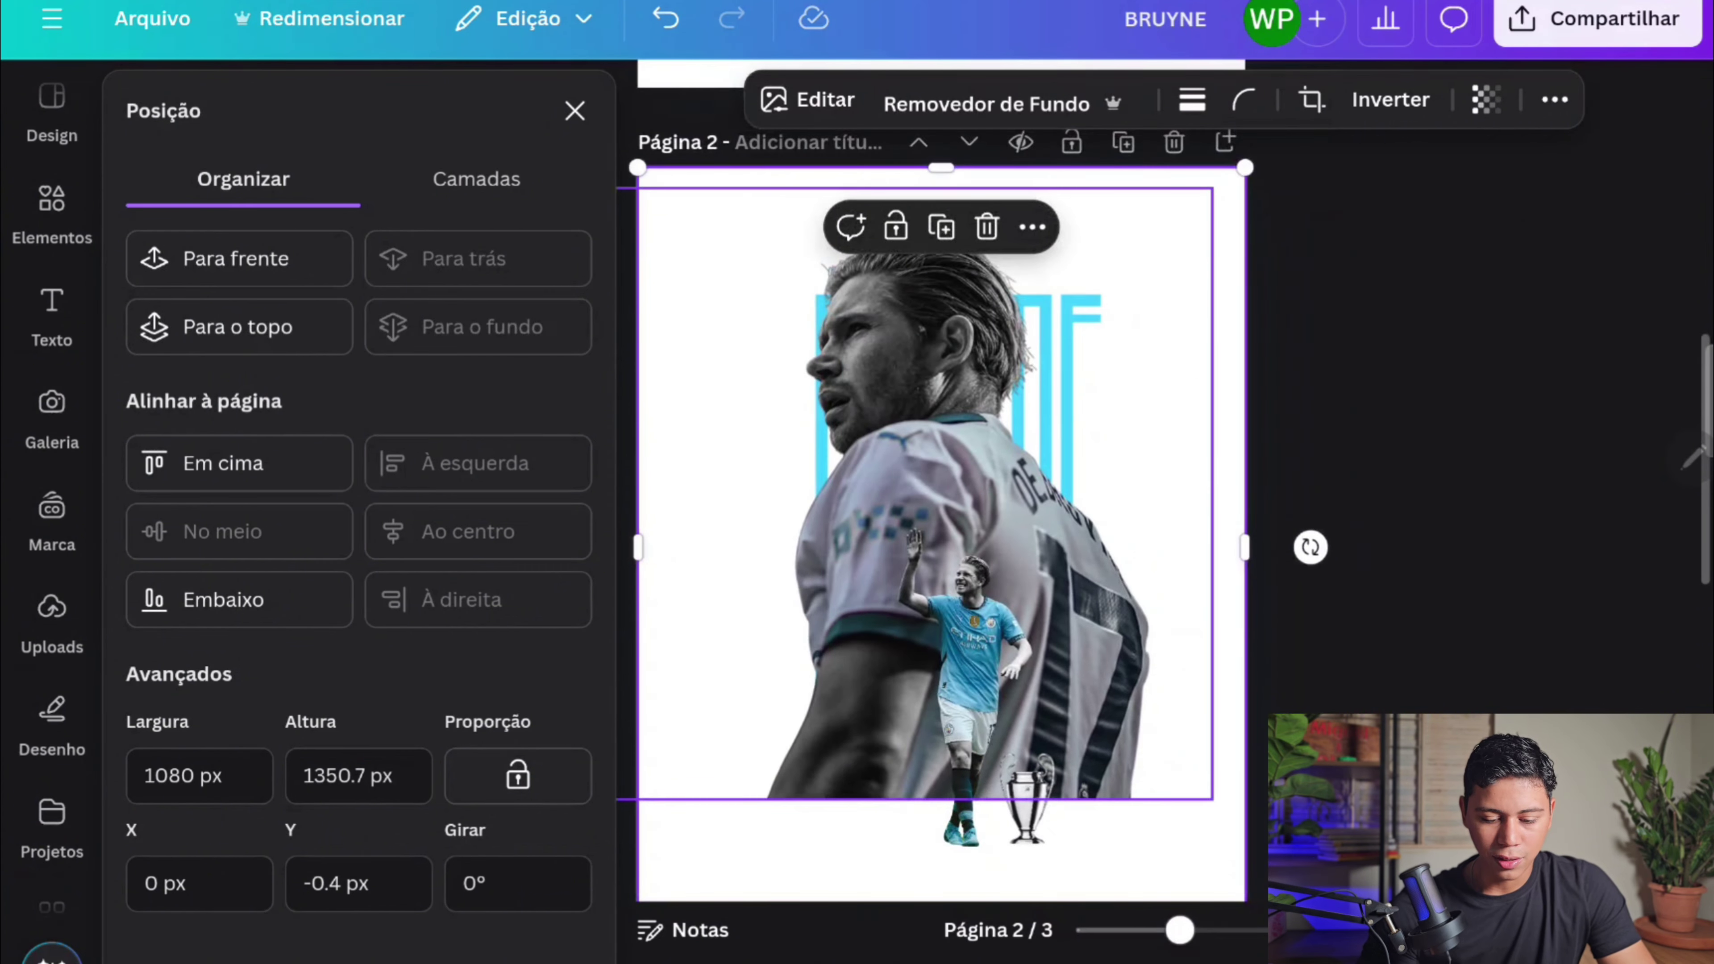
left_click_drag(941, 540, 941, 437)
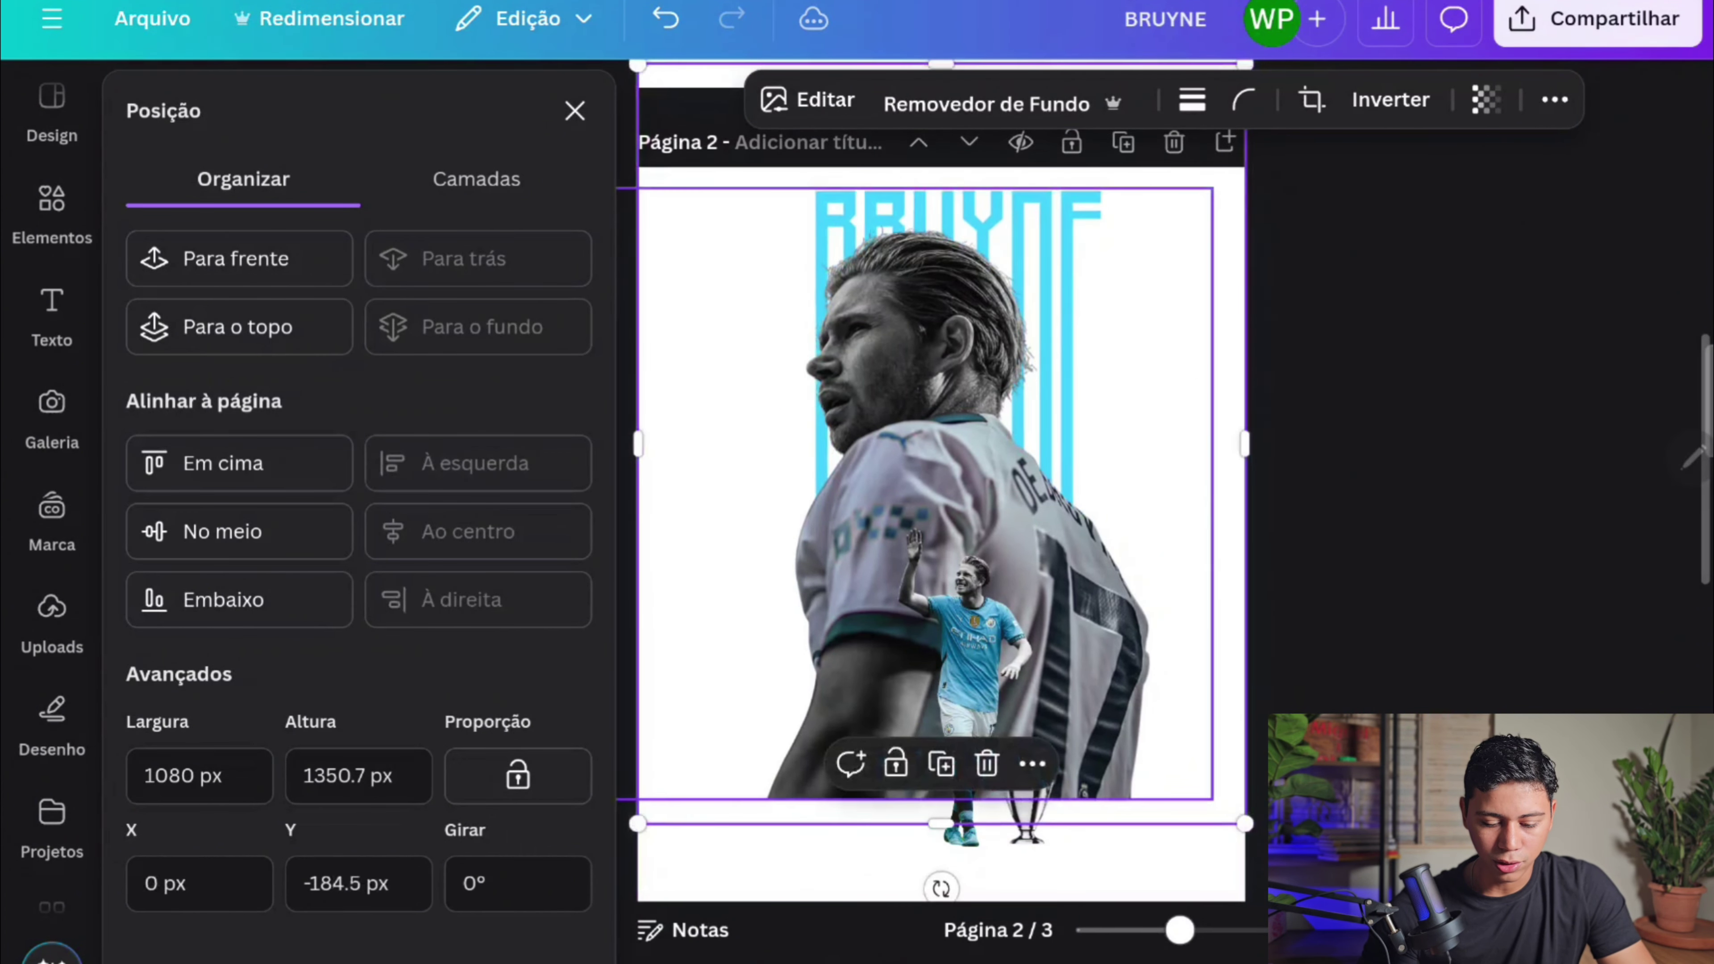
left_click(51, 621)
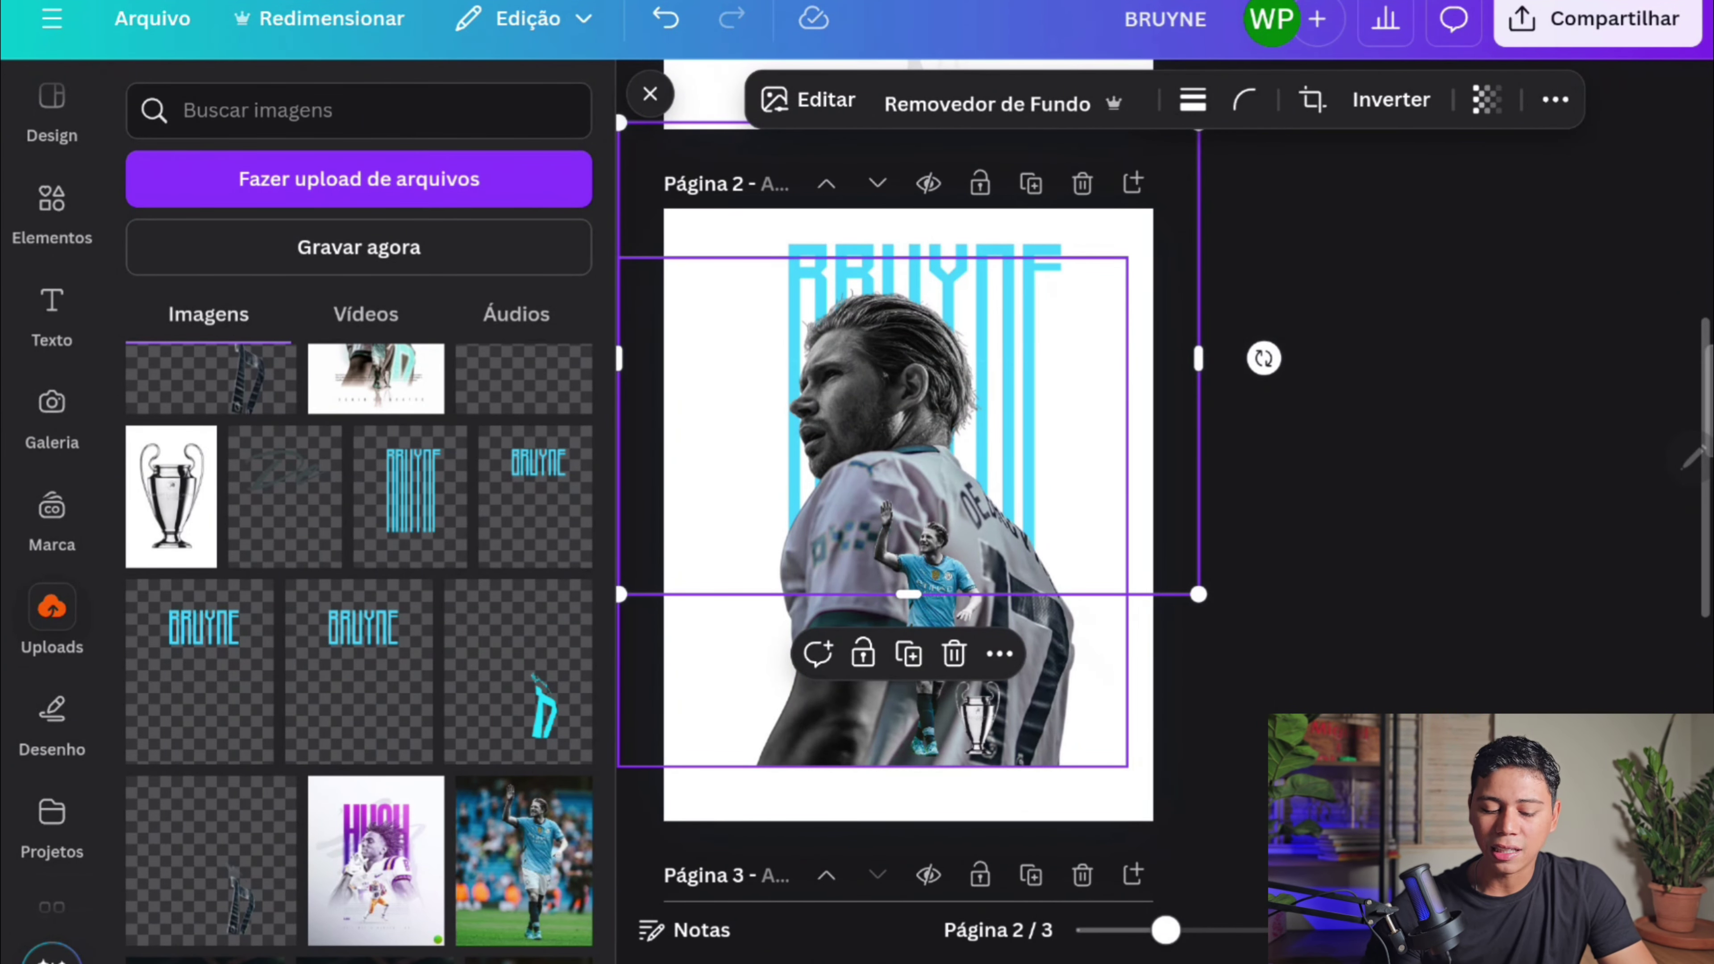
- Brush a blur with size 100 and intensity 7 across the lower ends of the BRUYNE letter stems
left_click(808, 99)
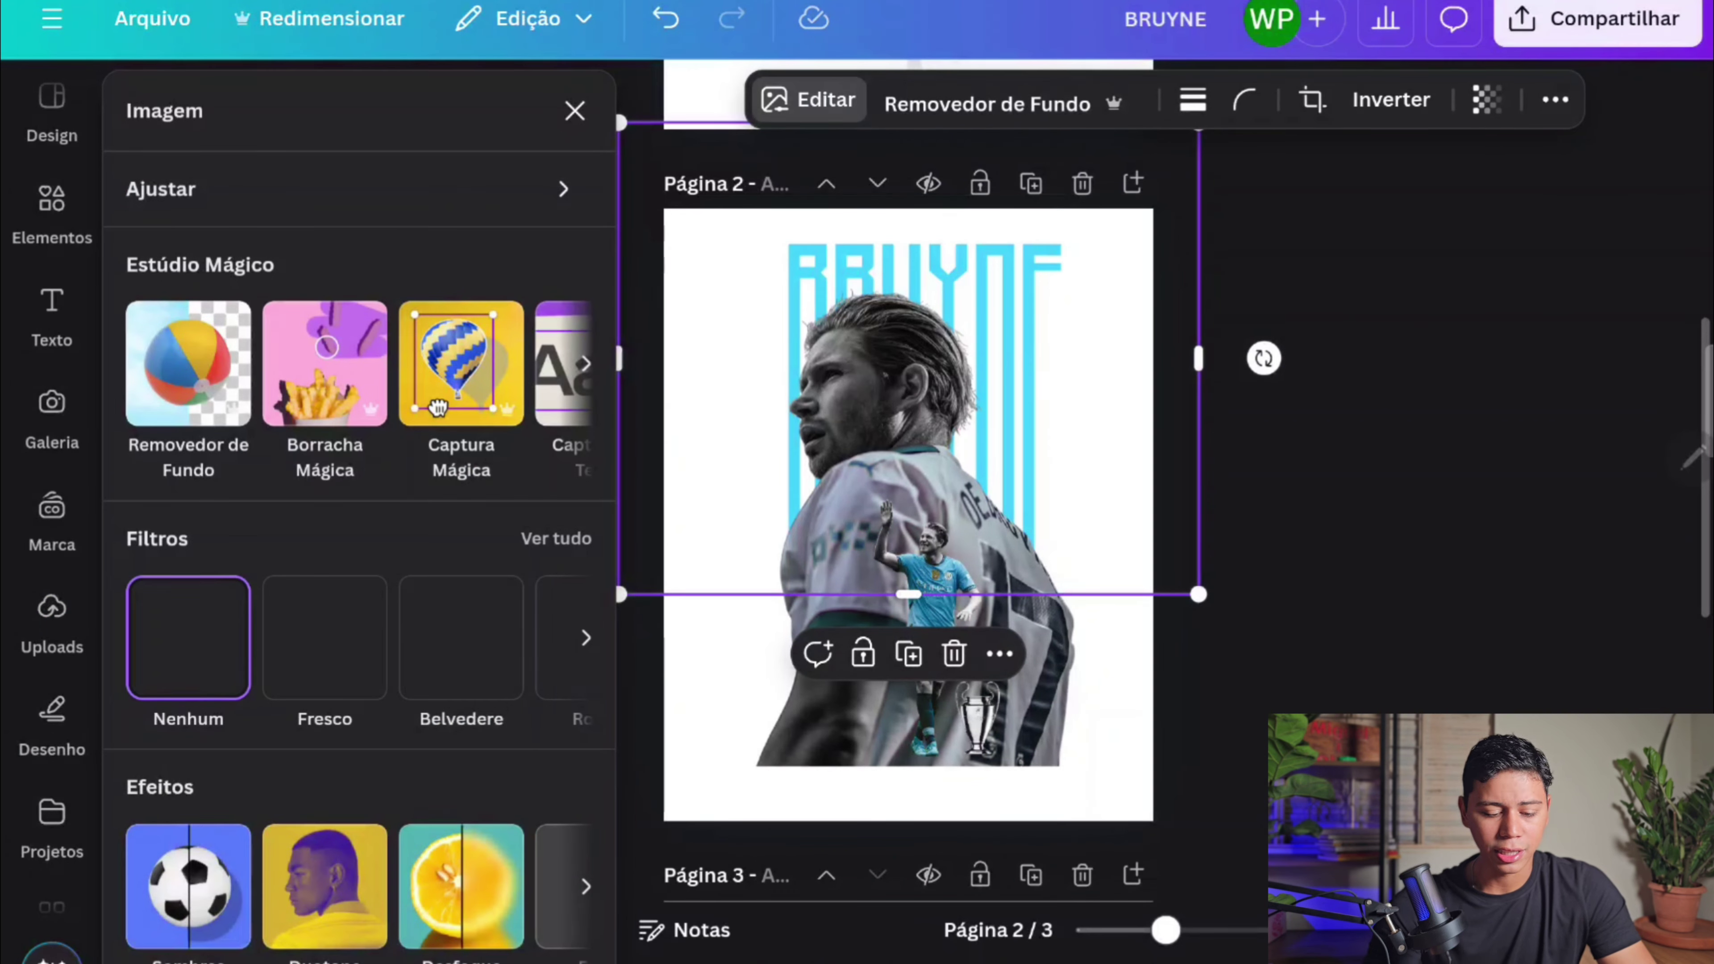
left_click(461, 884)
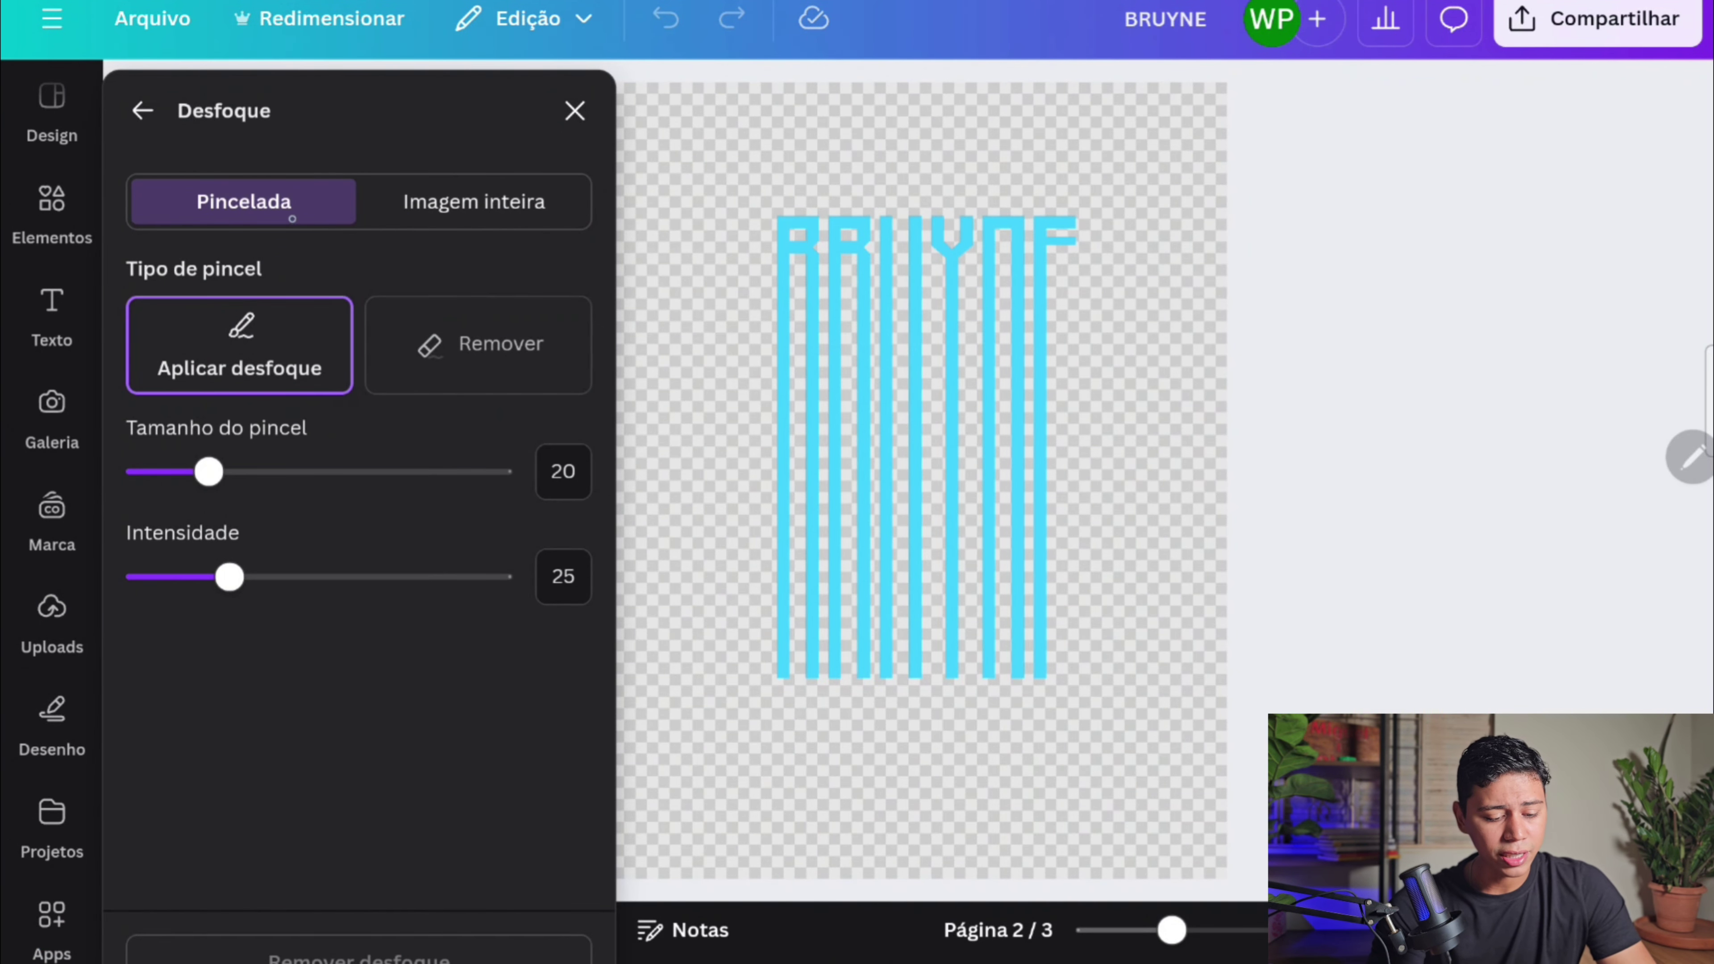
left_click_drag(208, 472, 498, 471)
left_click_drag(230, 577, 183, 576)
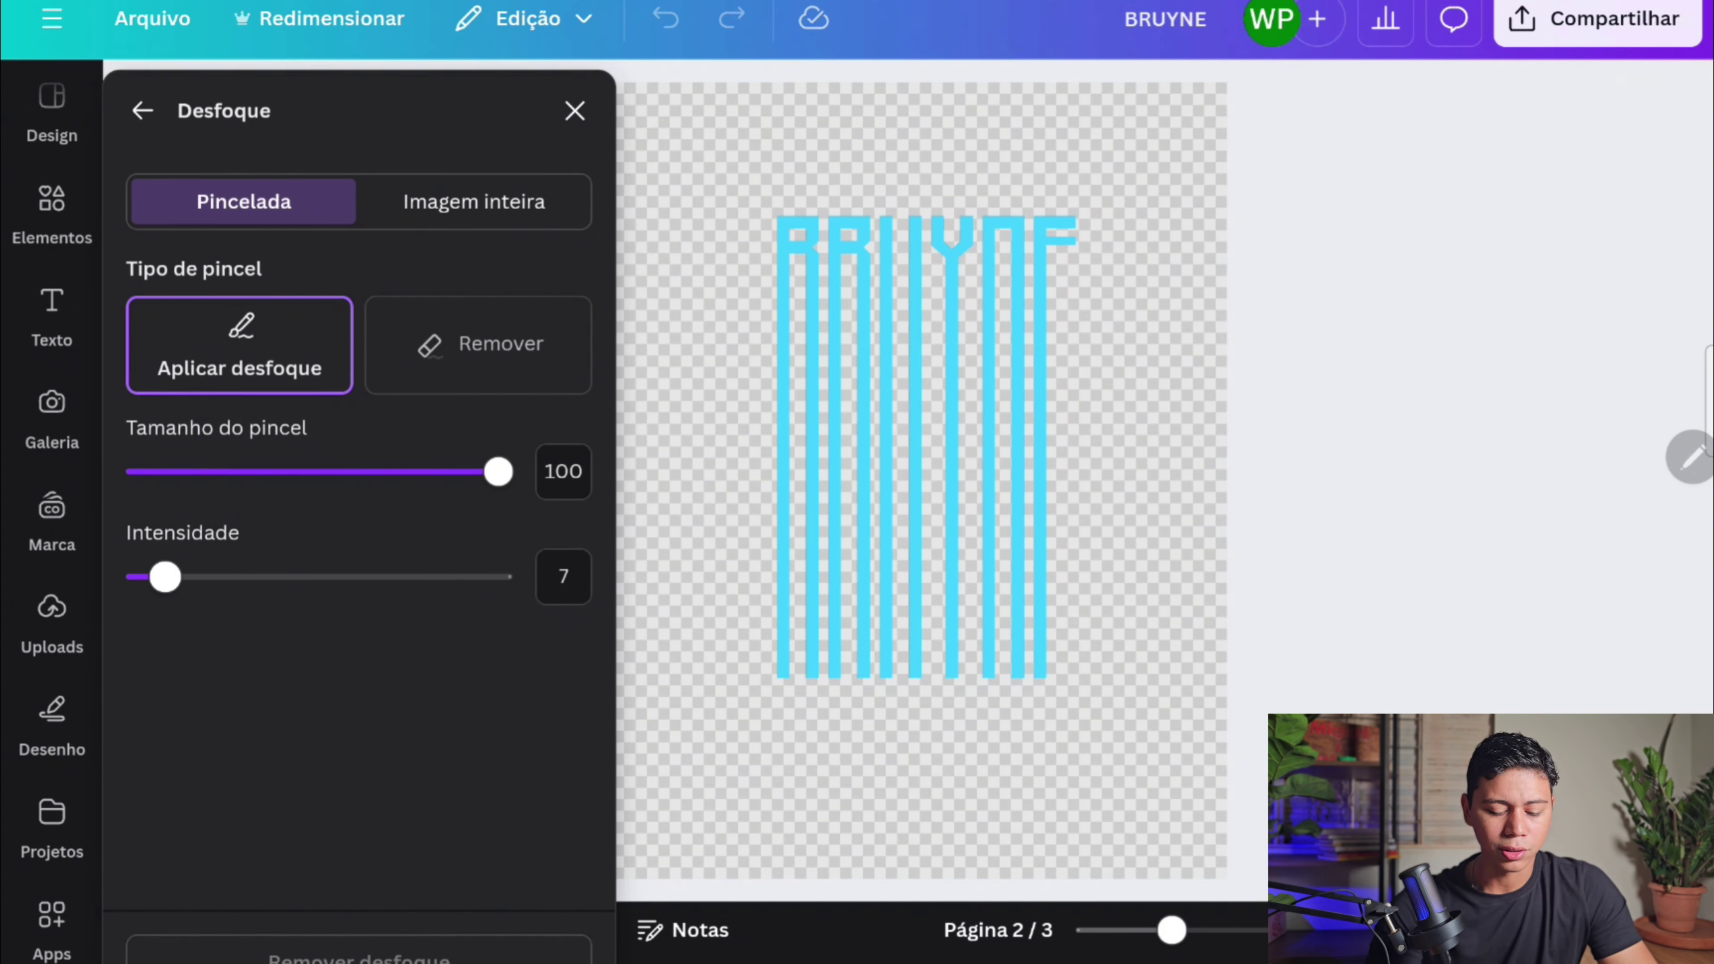
left_click_drag(719, 709, 726, 612)
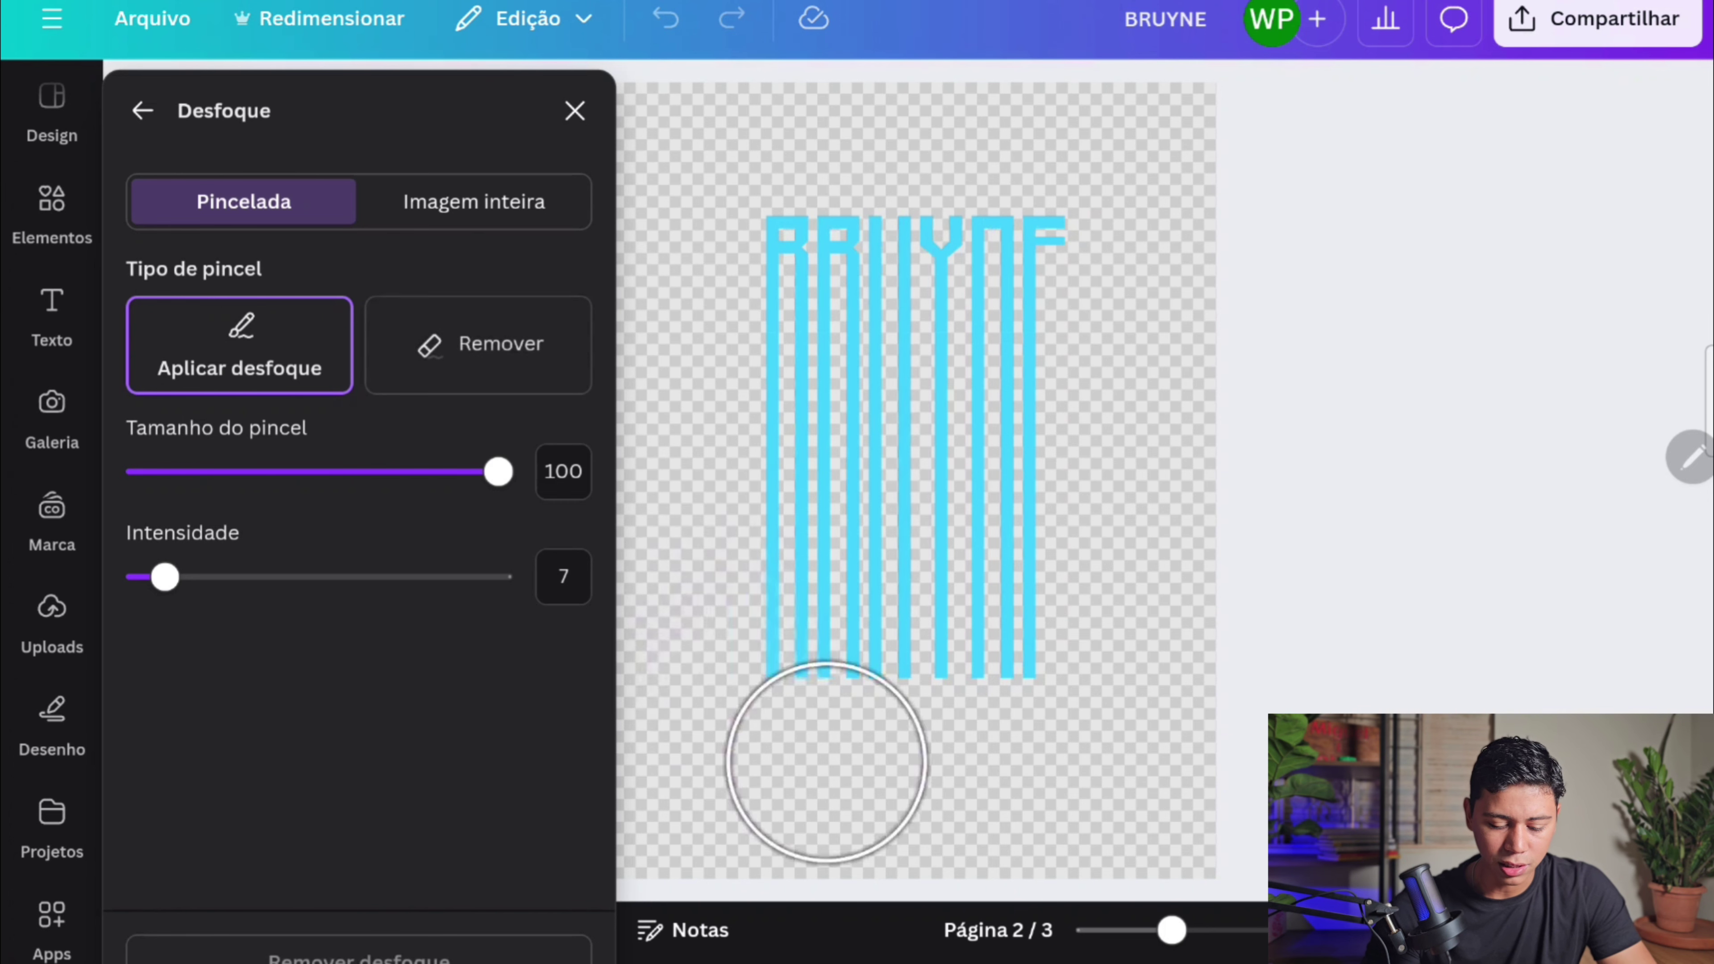
mouse_move(998, 607)
left_mouse_down()
mouse_move(1059, 594)
mouse_move(966, 766)
mouse_move(880, 754)
left_mouse_up()
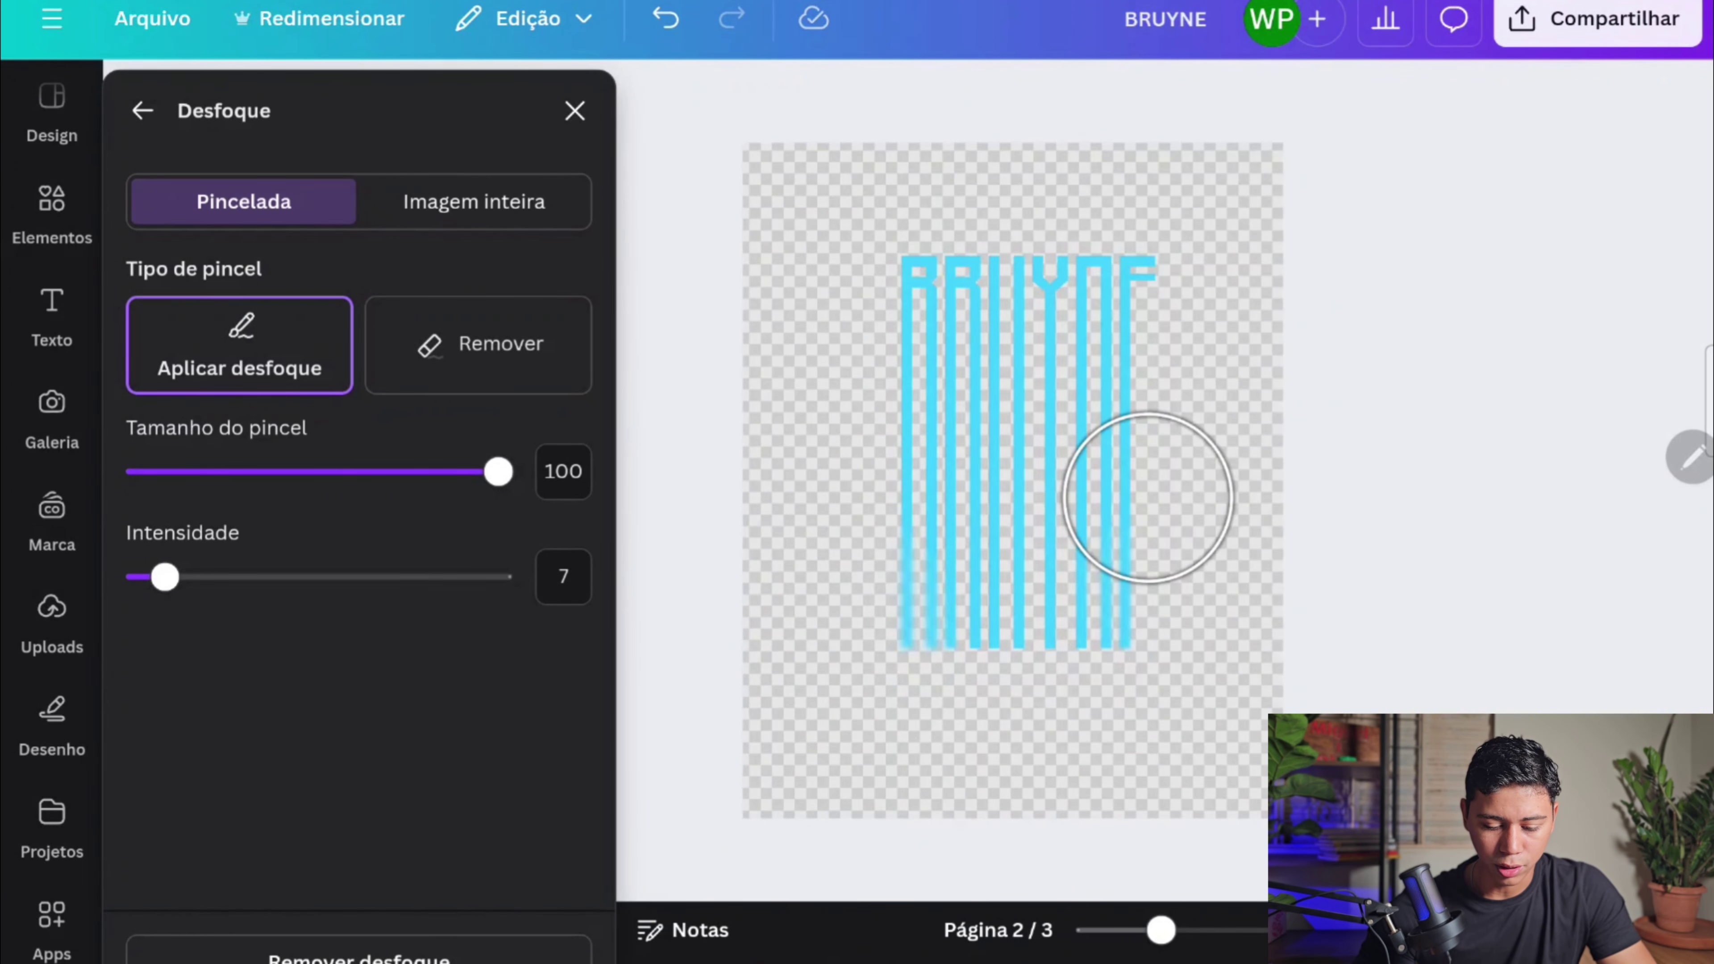
mouse_move(1080, 600)
left_mouse_down()
mouse_move(1063, 632)
mouse_move(721, 626)
left_mouse_up()
- Raise the blur intensity to 20 and brush the lower letter stems again to soften their fade
left_click_drag(163, 577, 207, 577)
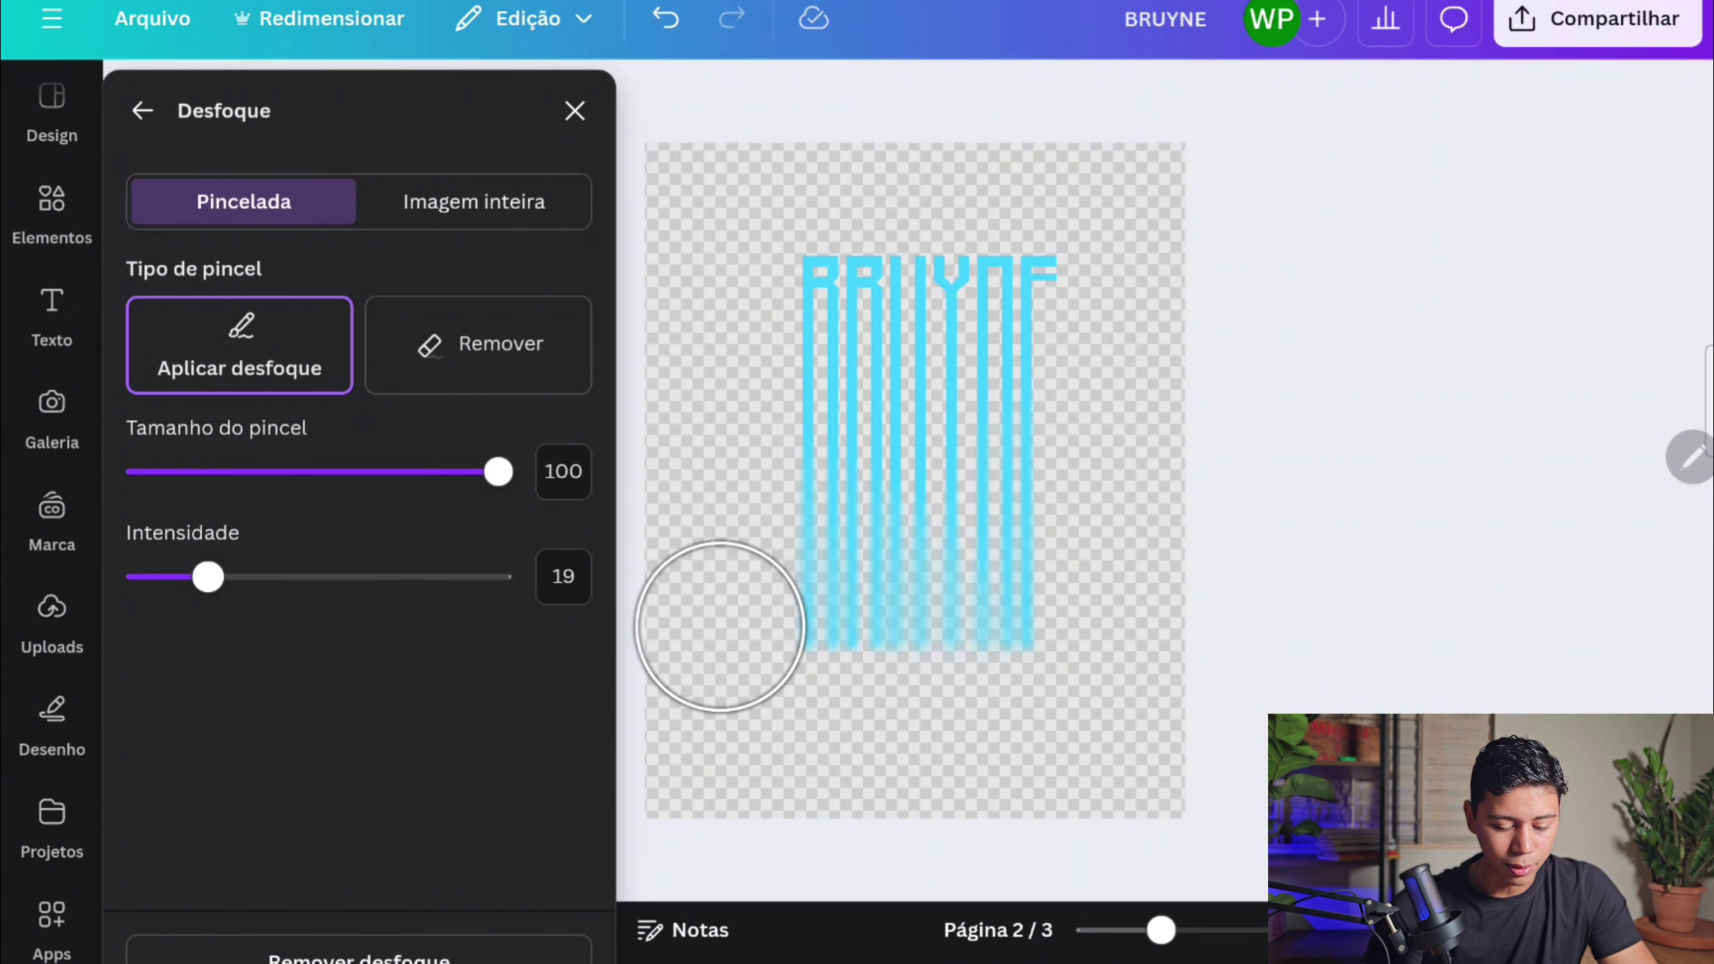
mouse_move(1091, 535)
left_mouse_down()
mouse_move(1029, 708)
mouse_move(764, 574)
left_mouse_up()
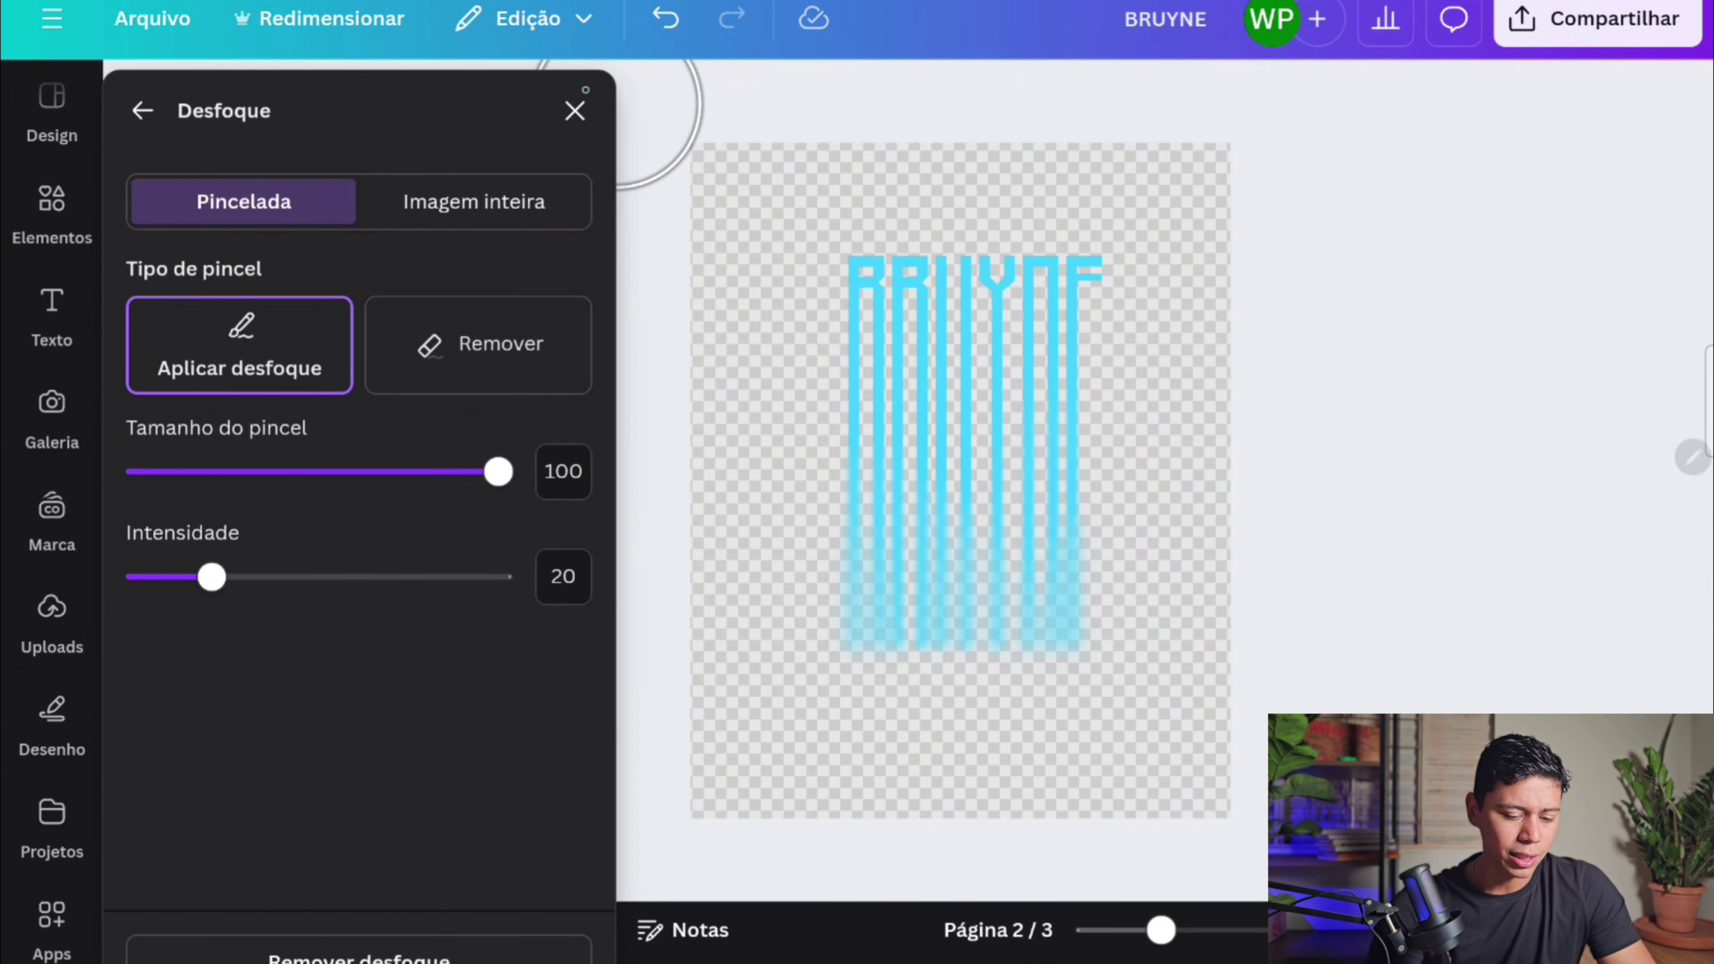
left_click(574, 110)
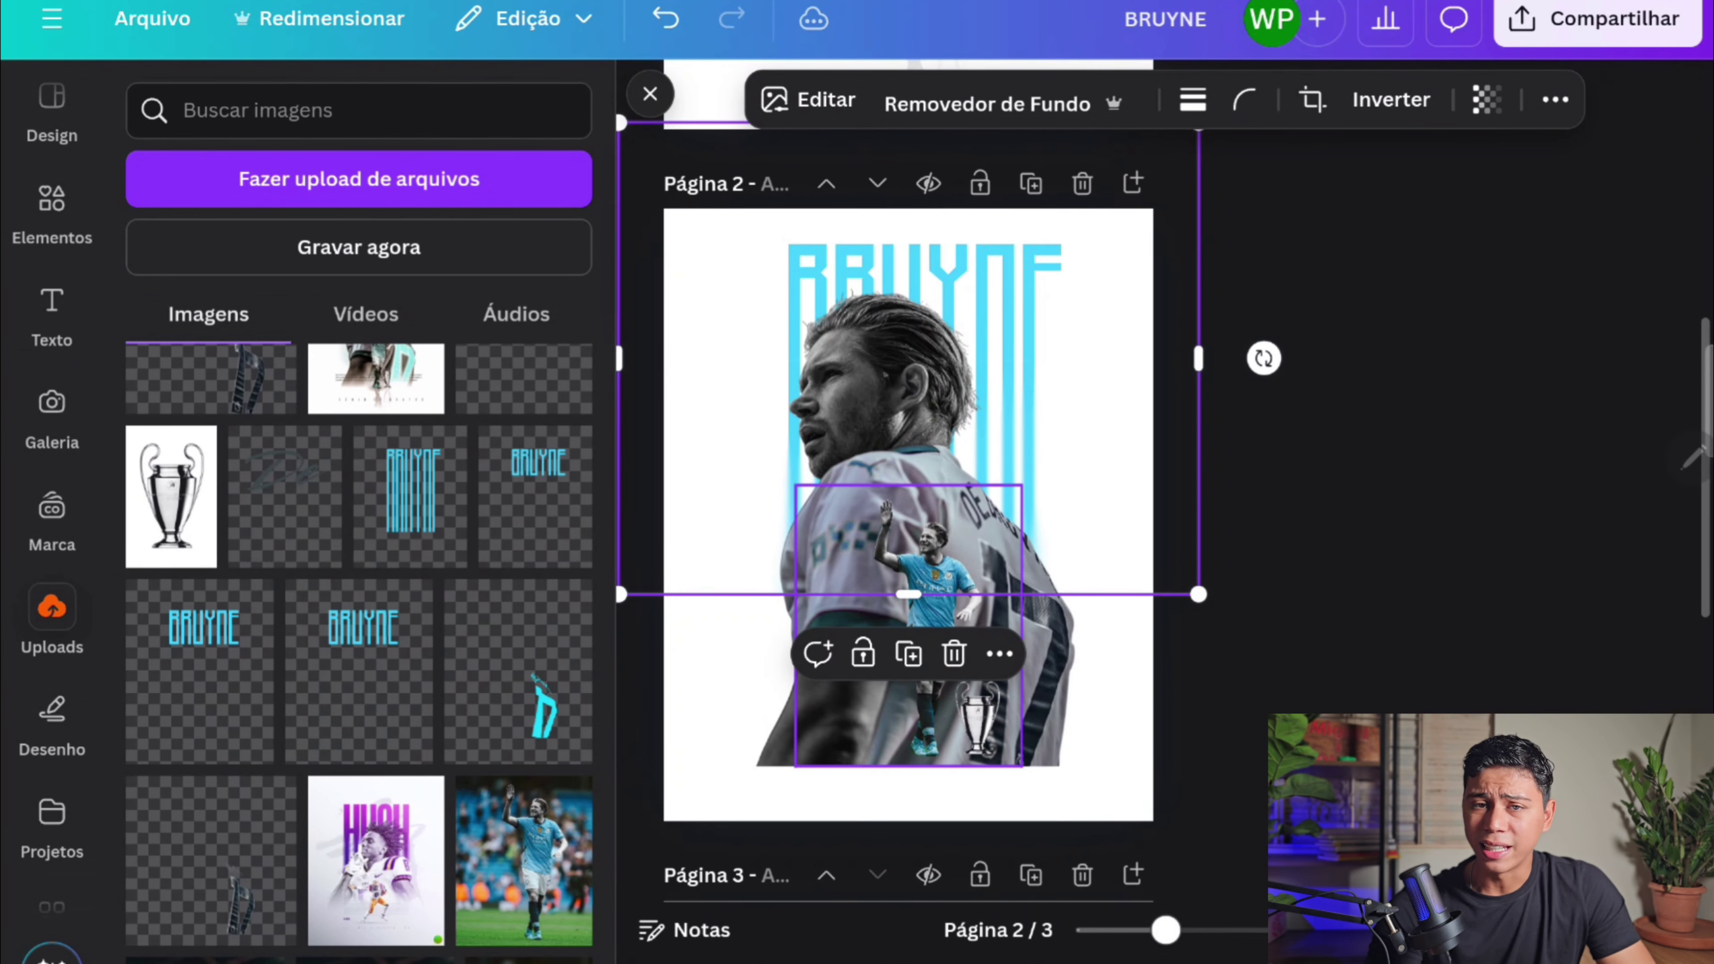
- Add a heading text reading "De" to page 2 and enlarge it to font size 238
key("Escape")
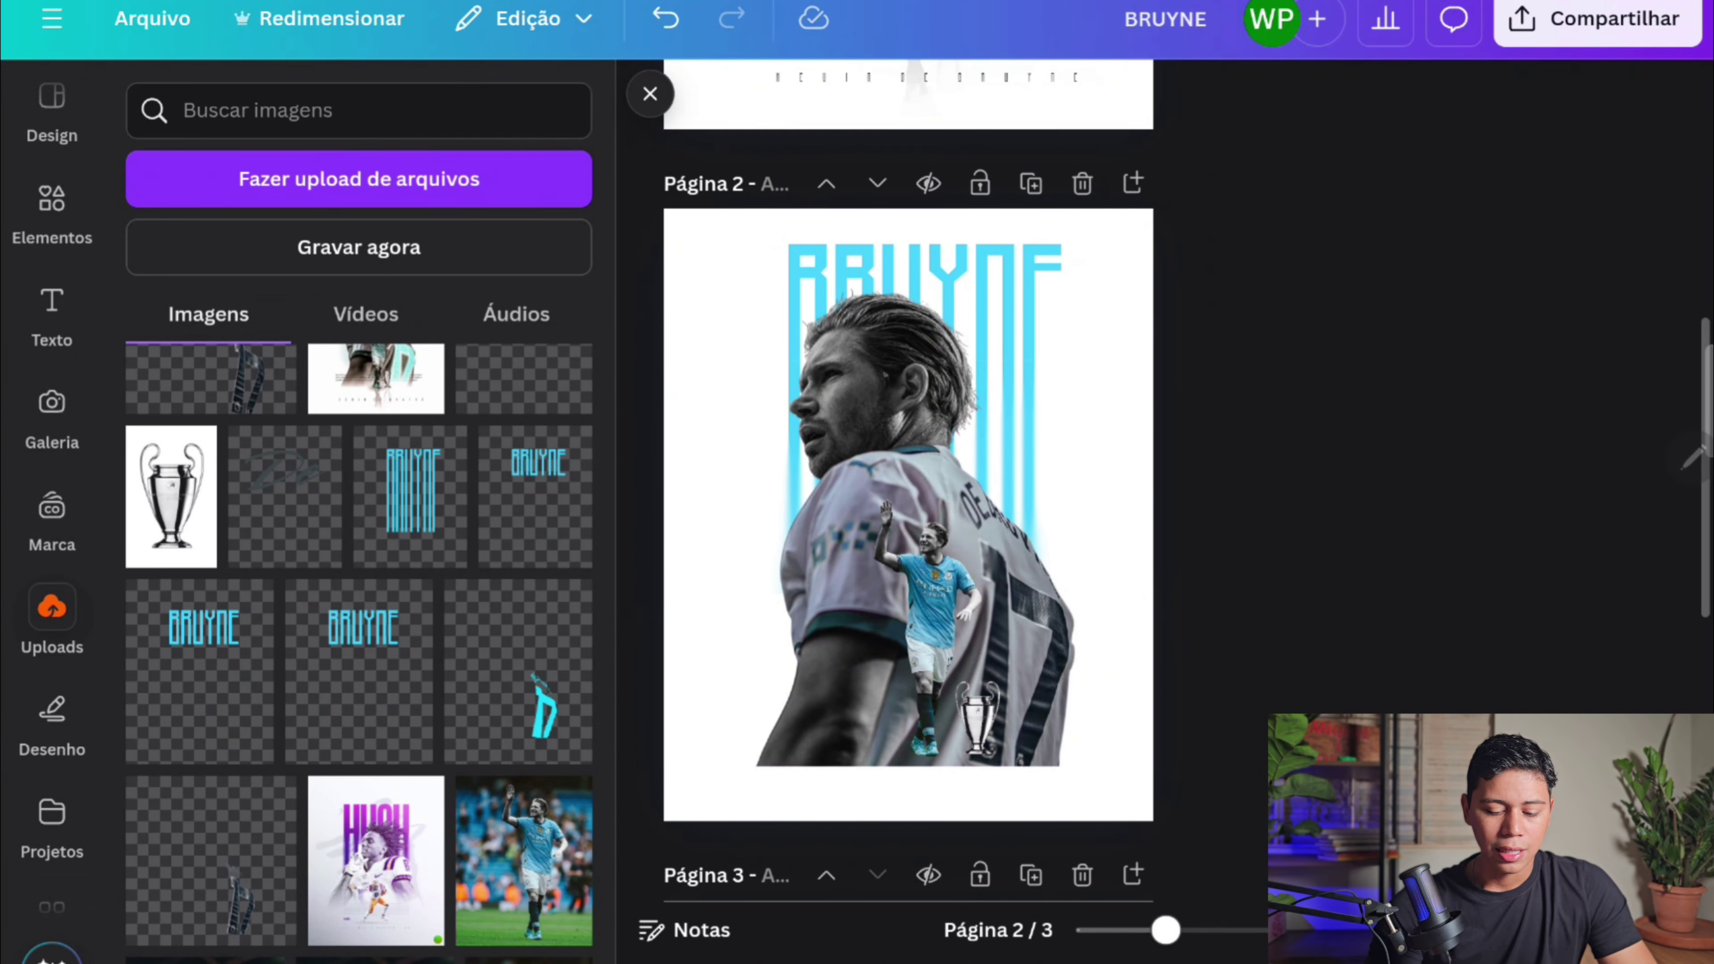
scroll(1328, 259, "up", 6)
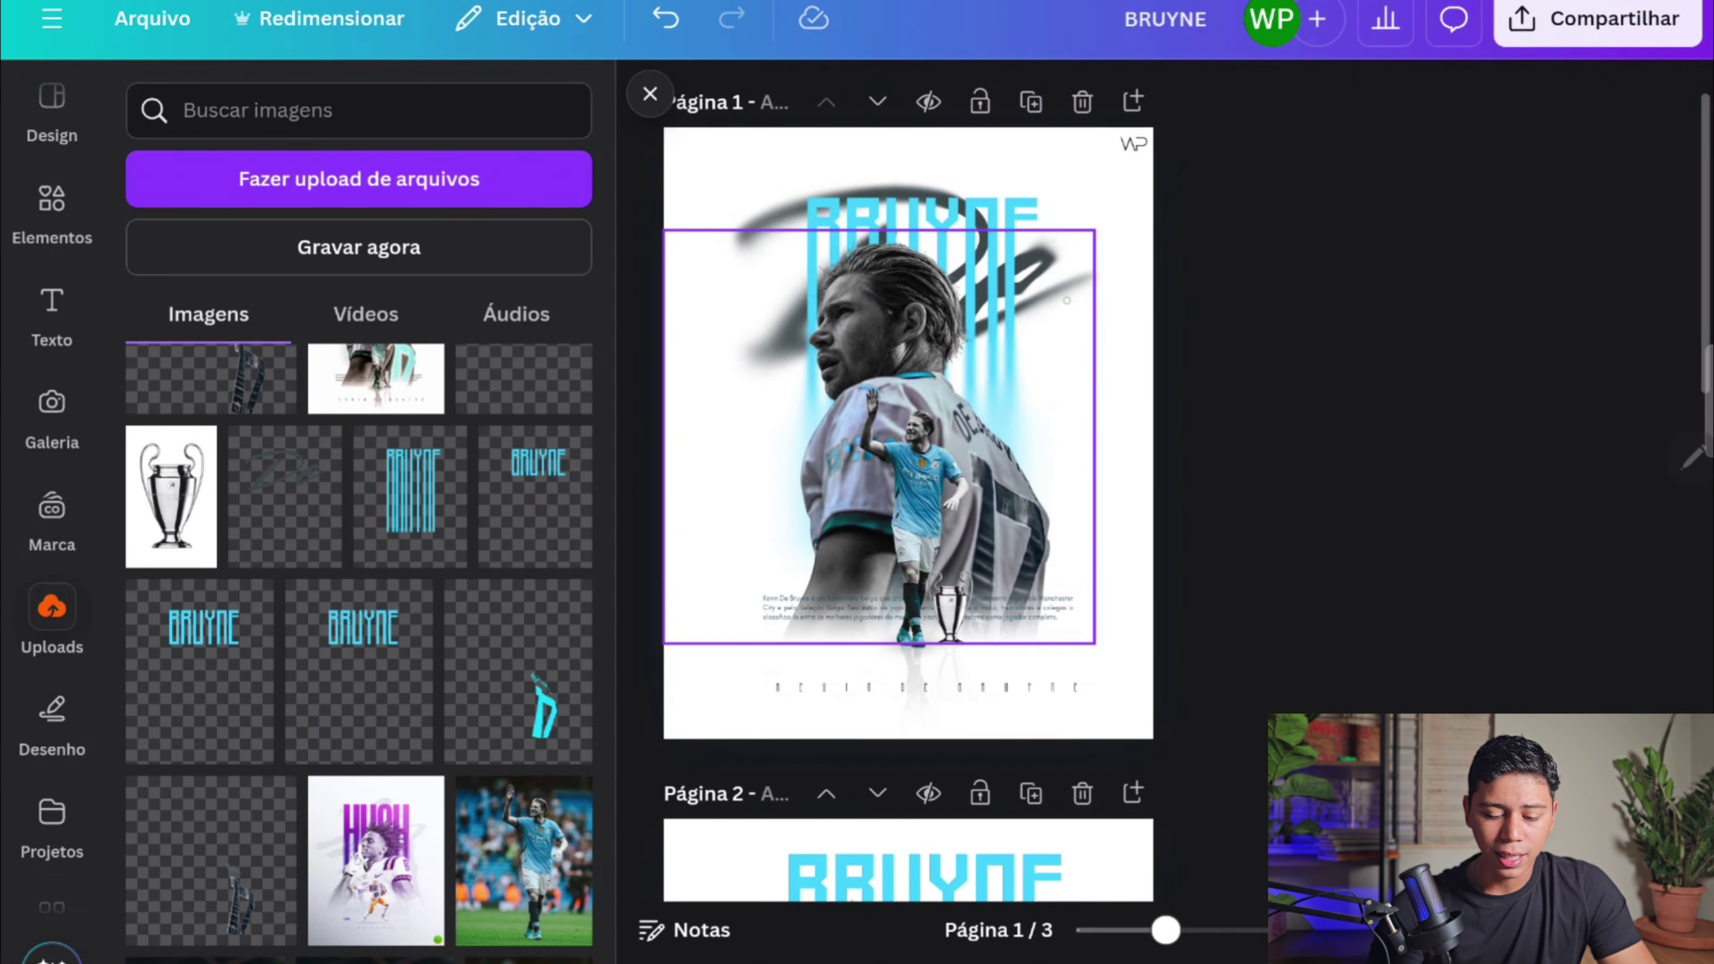
scroll(1326, 613, "down", 5)
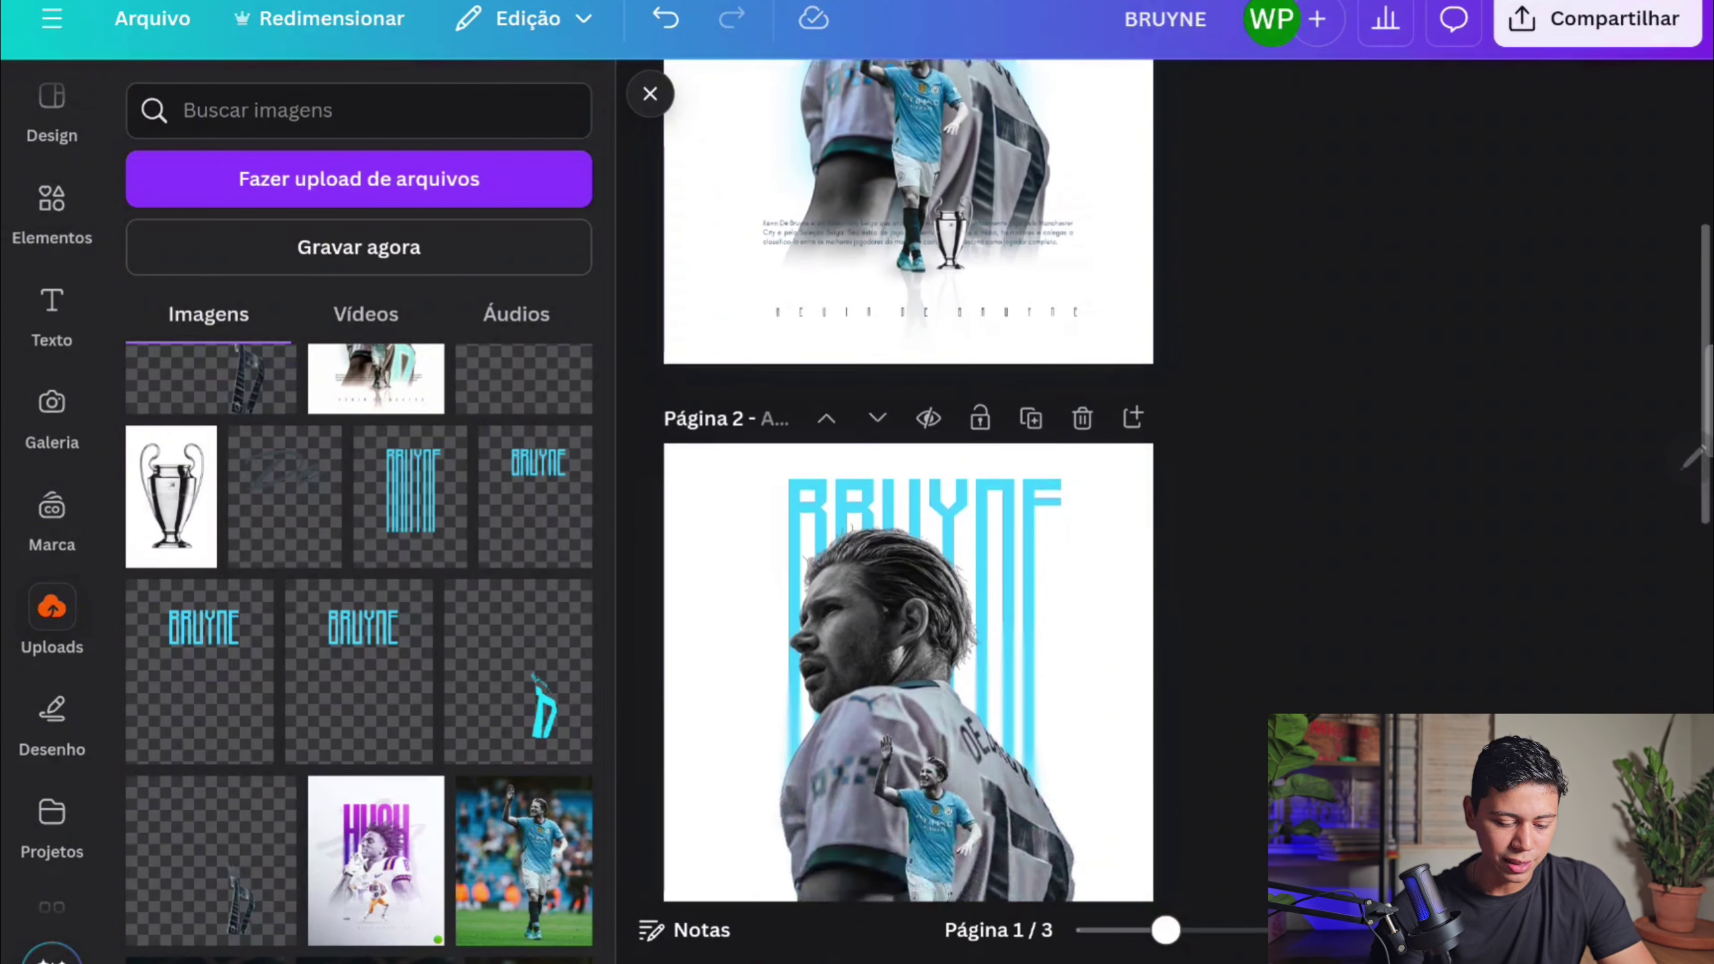
left_click(52, 313)
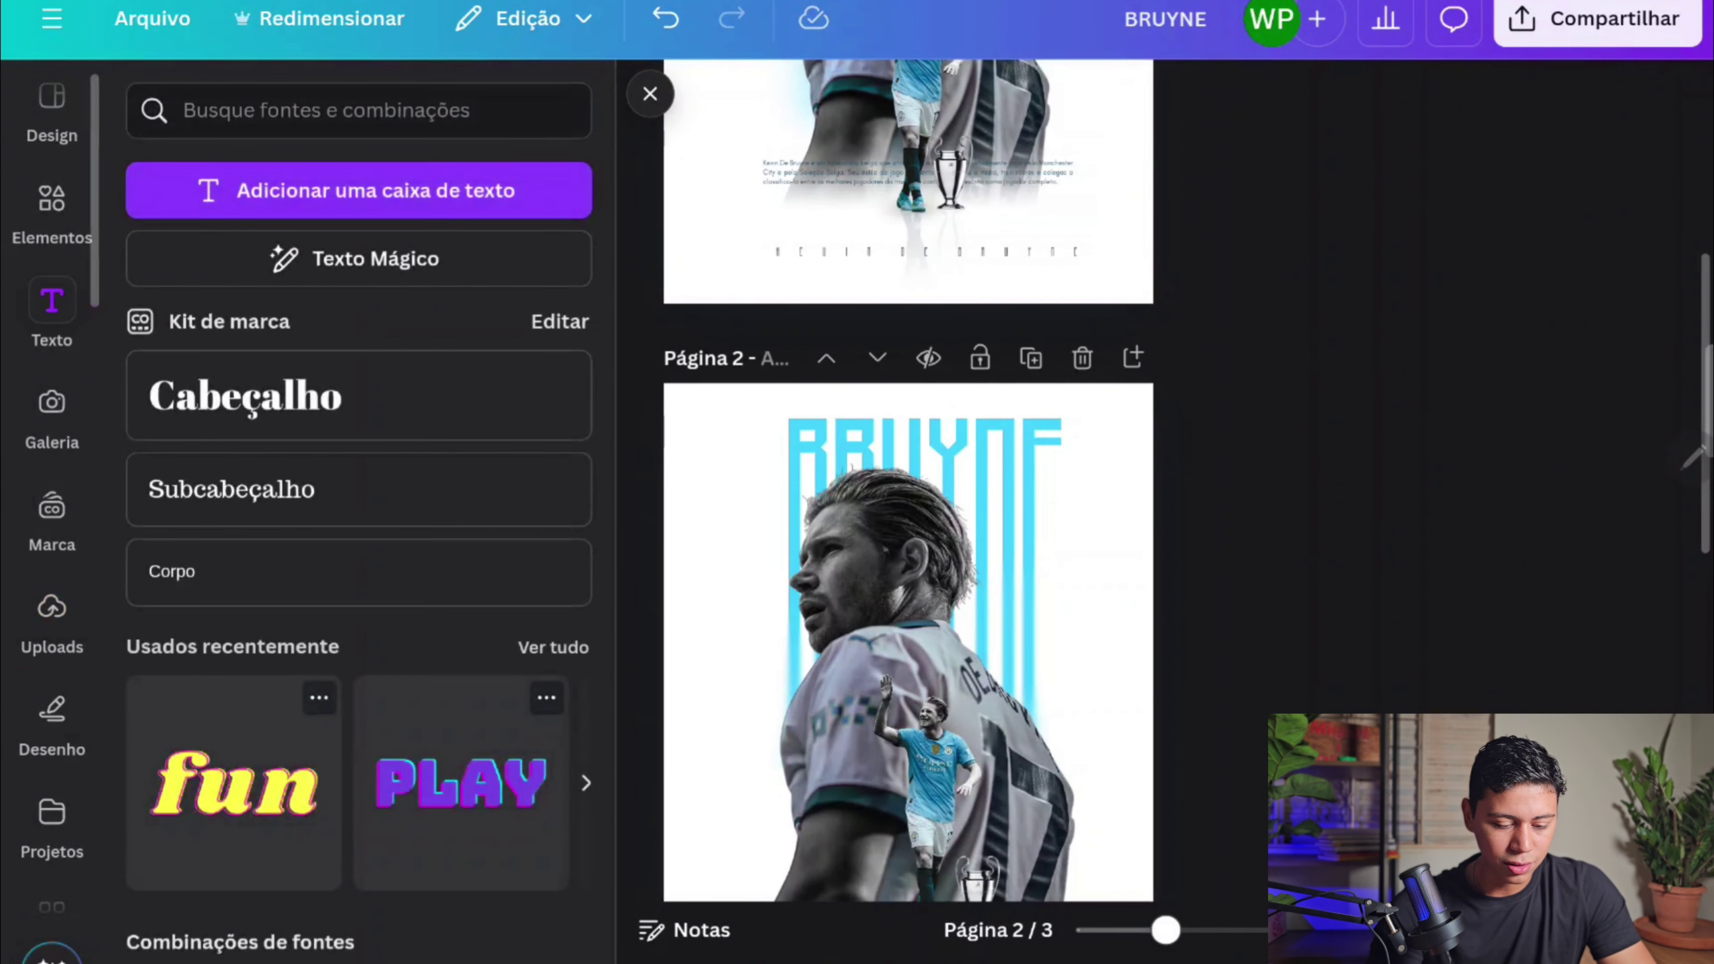
left_click(244, 396)
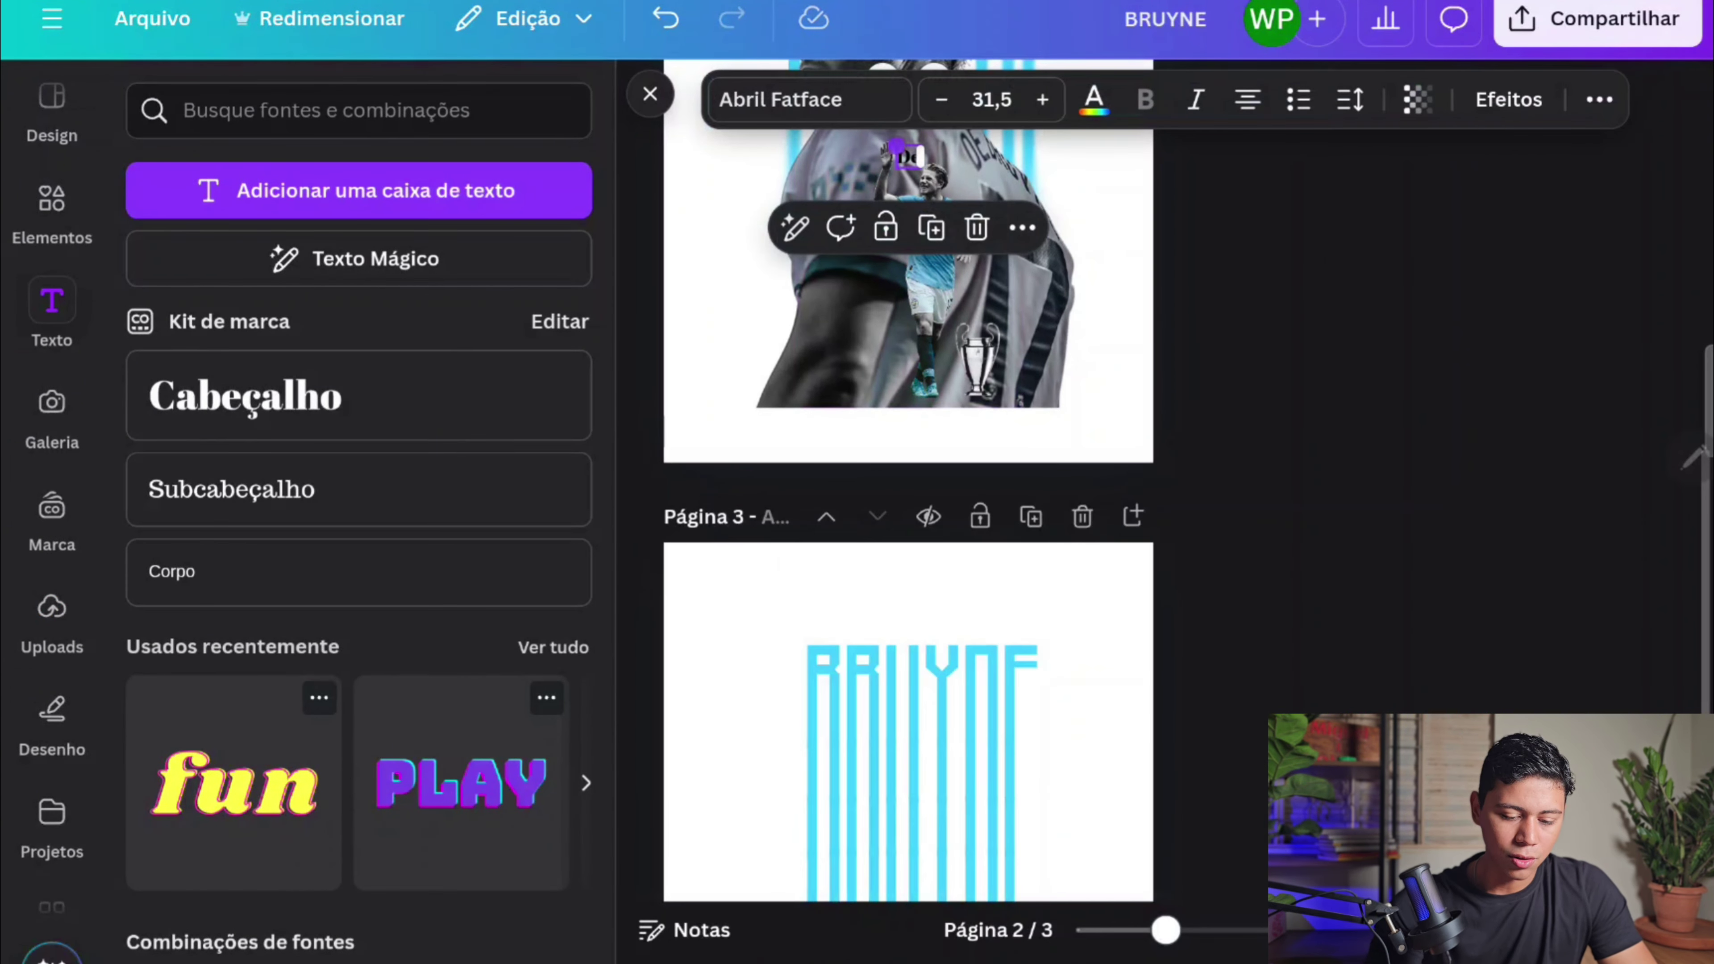
left_click_drag(923, 445, 1000, 540)
- Change the "De" text to the Palm Club font from the Manuscrita category
left_click(809, 100)
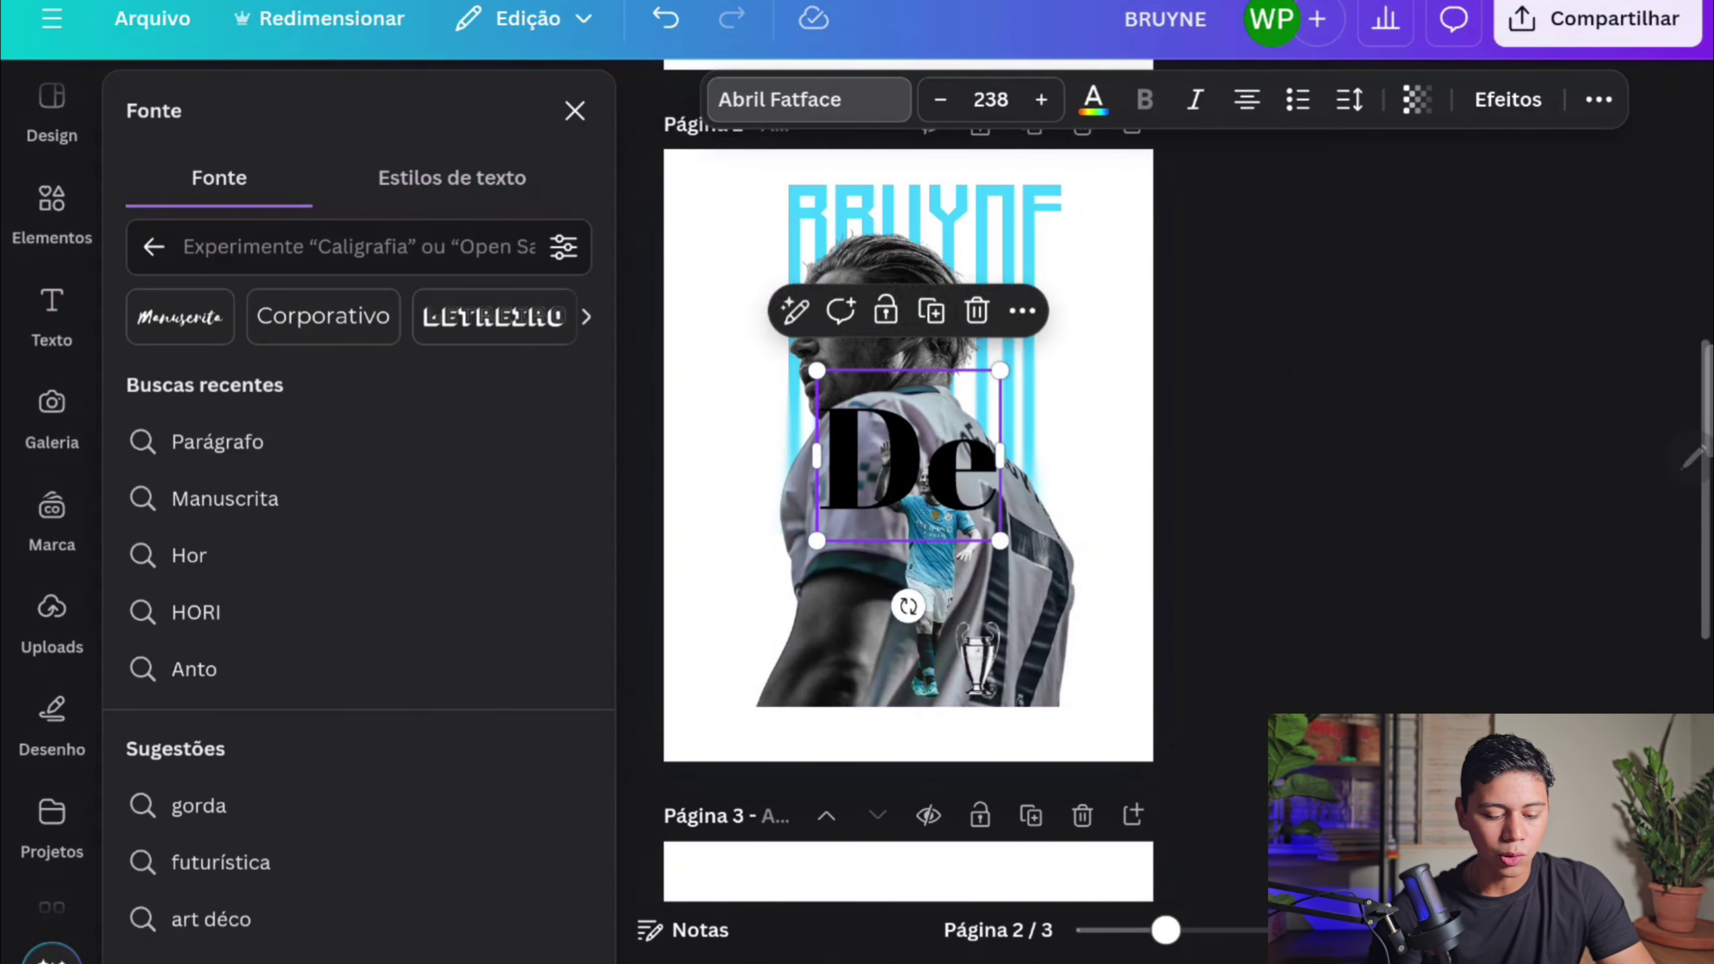
left_click(179, 316)
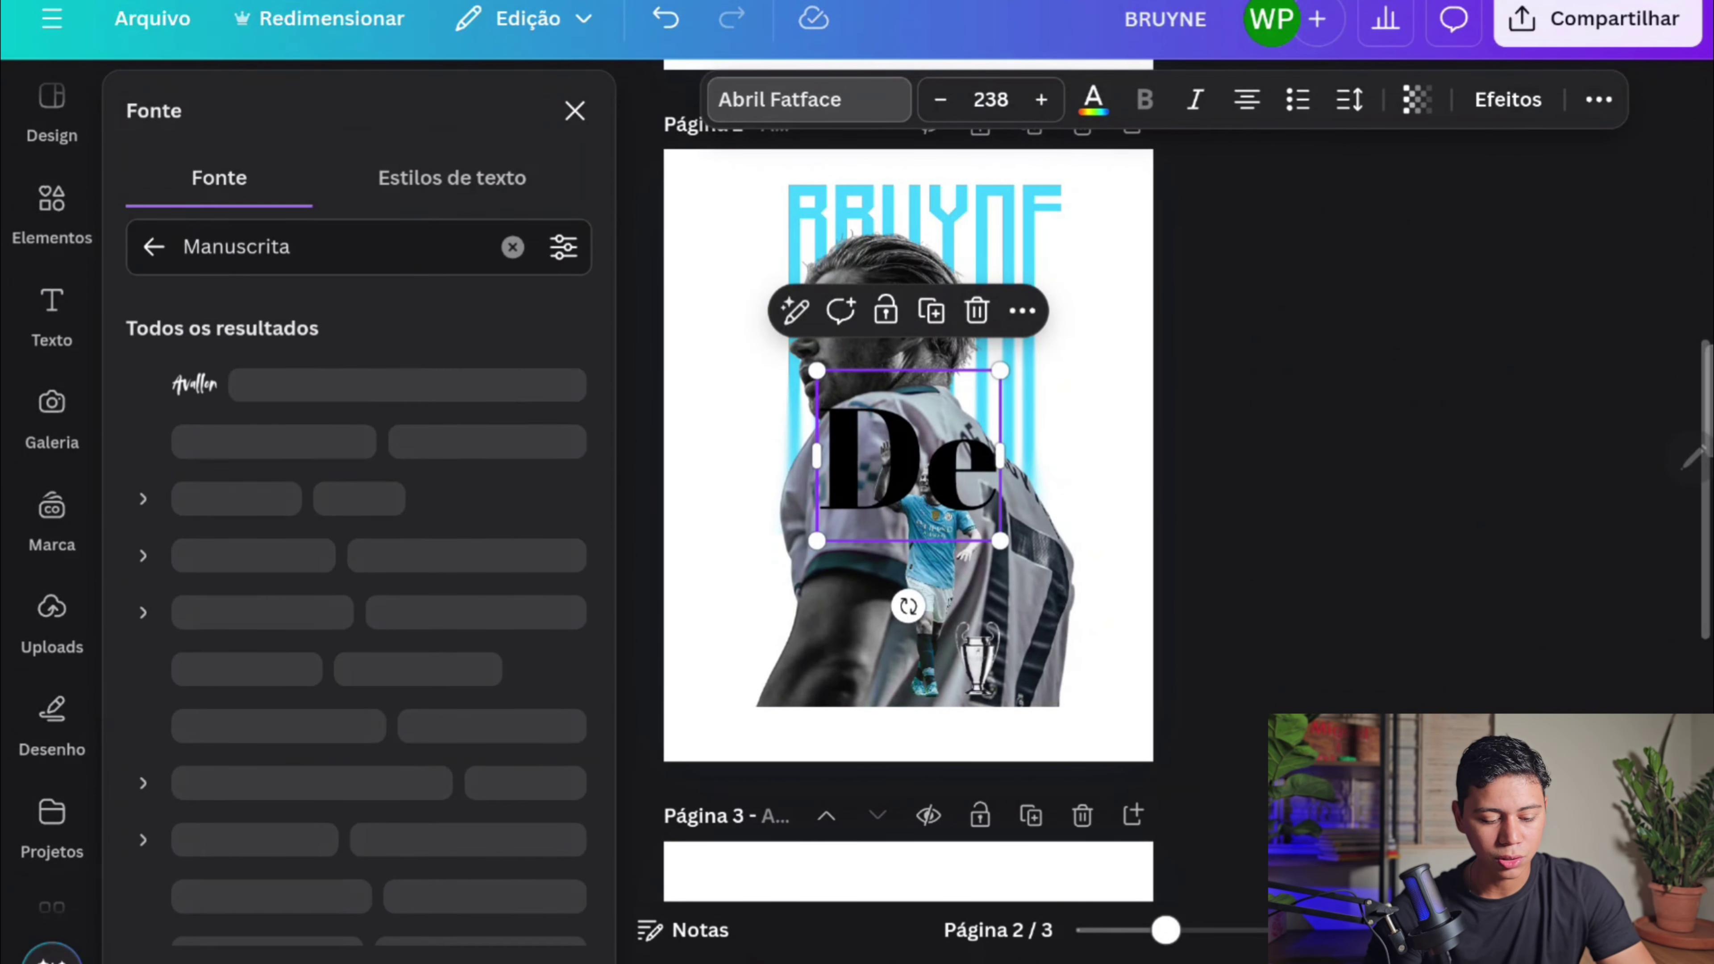
scroll(358, 614, "down", 4)
scroll(357, 607, "down", 15)
left_click(229, 788)
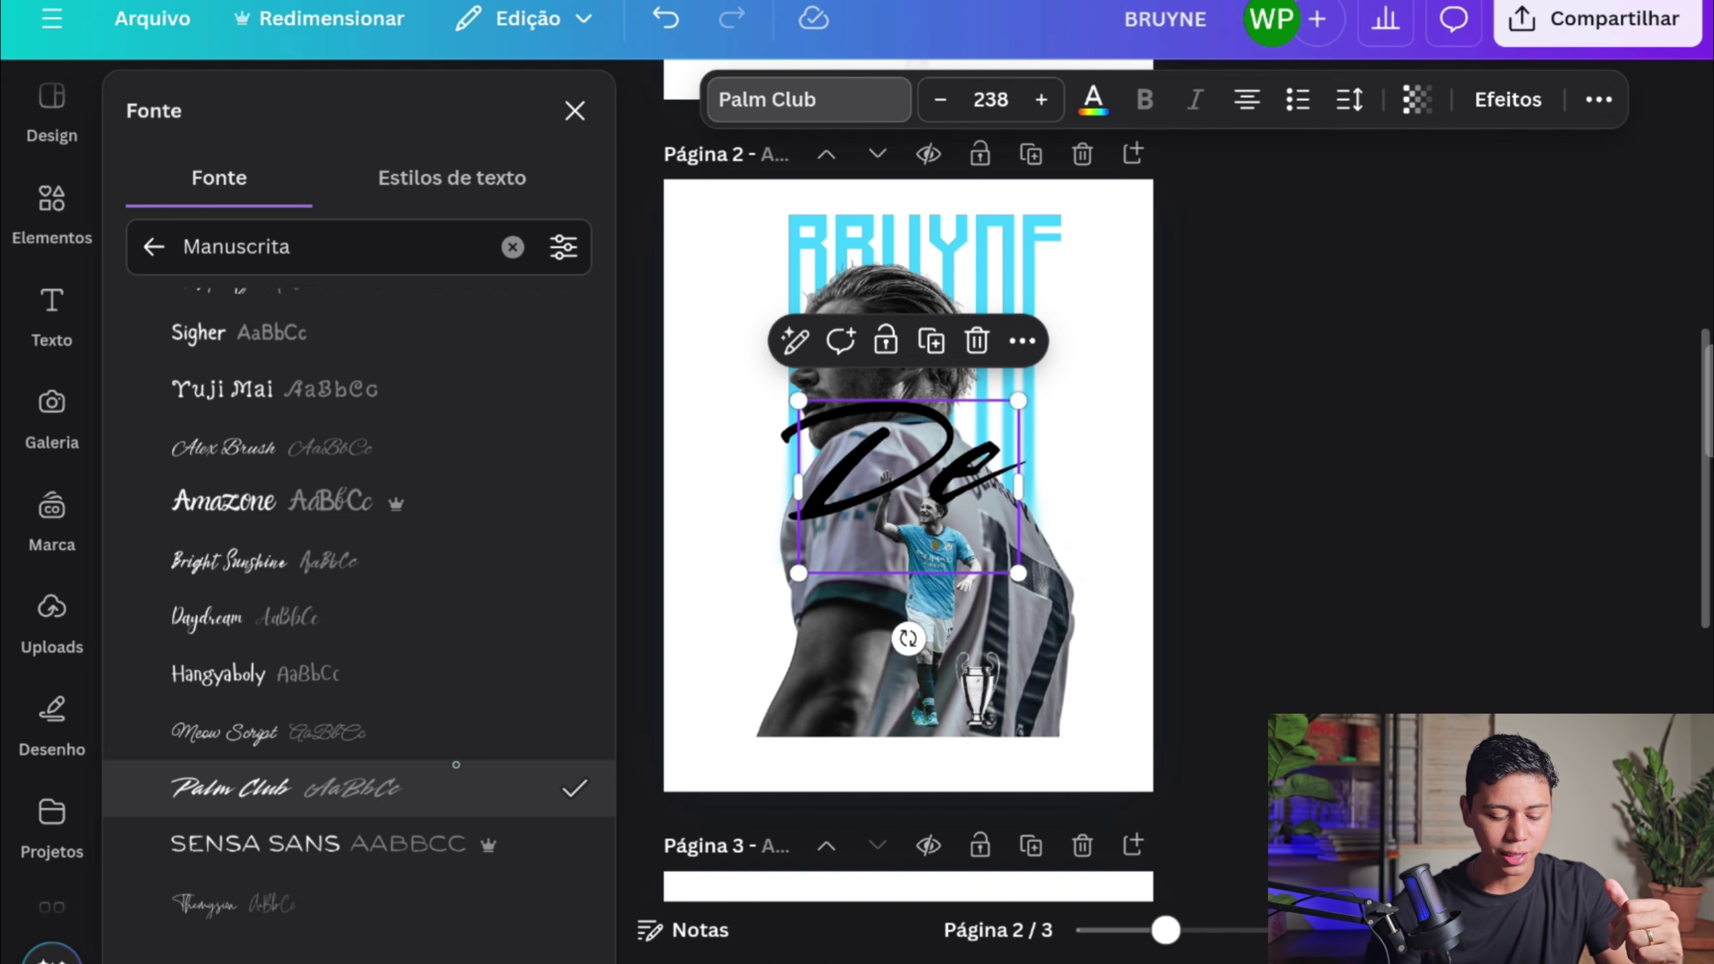
key("Escape")
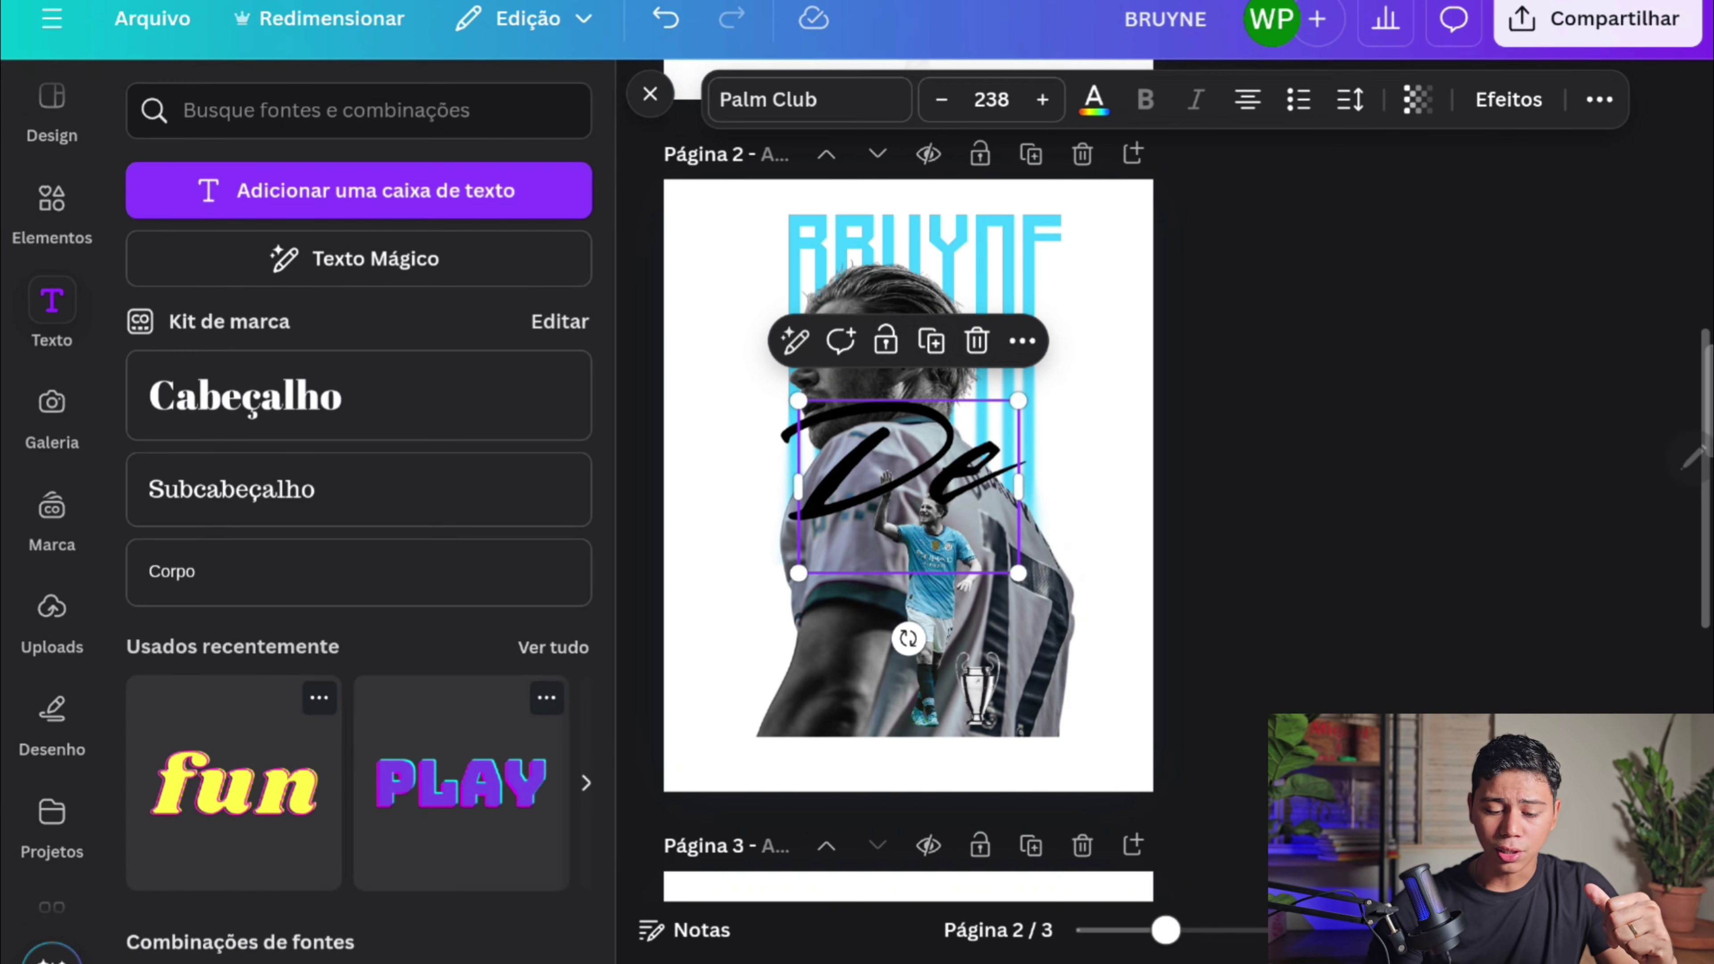
- Enlarge the "De" text to font size 354 and move it up across the portrait's head, at about Y 104 px
scroll(908, 472, "up", 10)
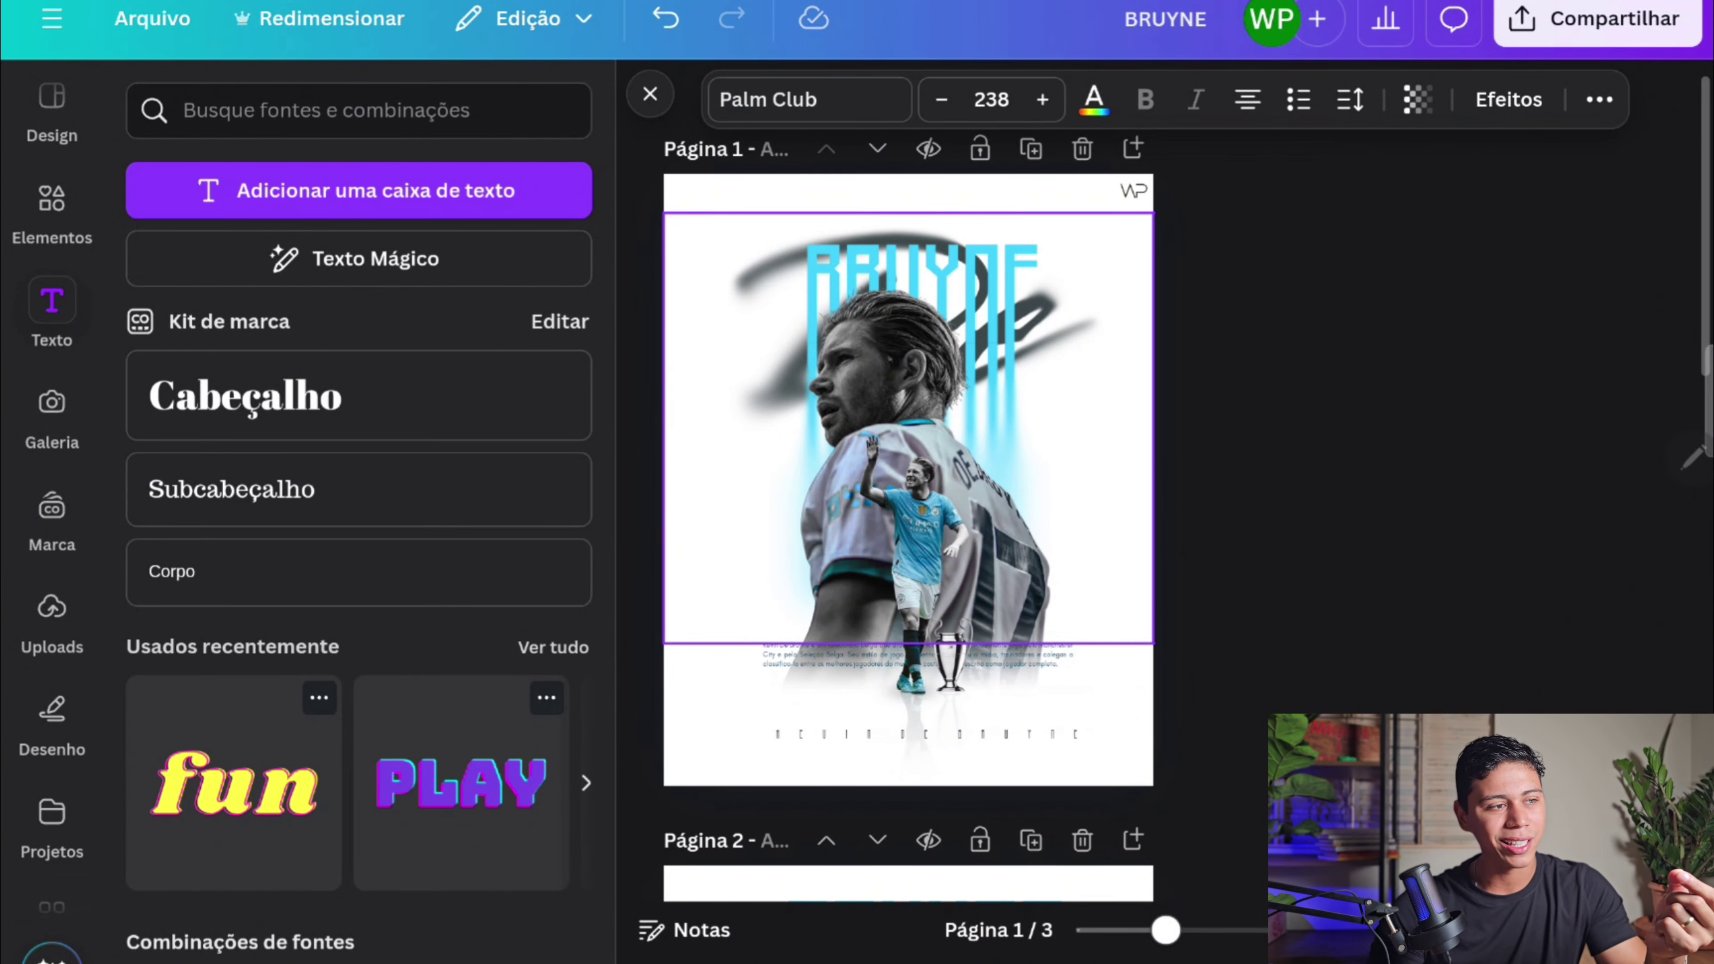
scroll(961, 640, "down", 7)
left_click(962, 640)
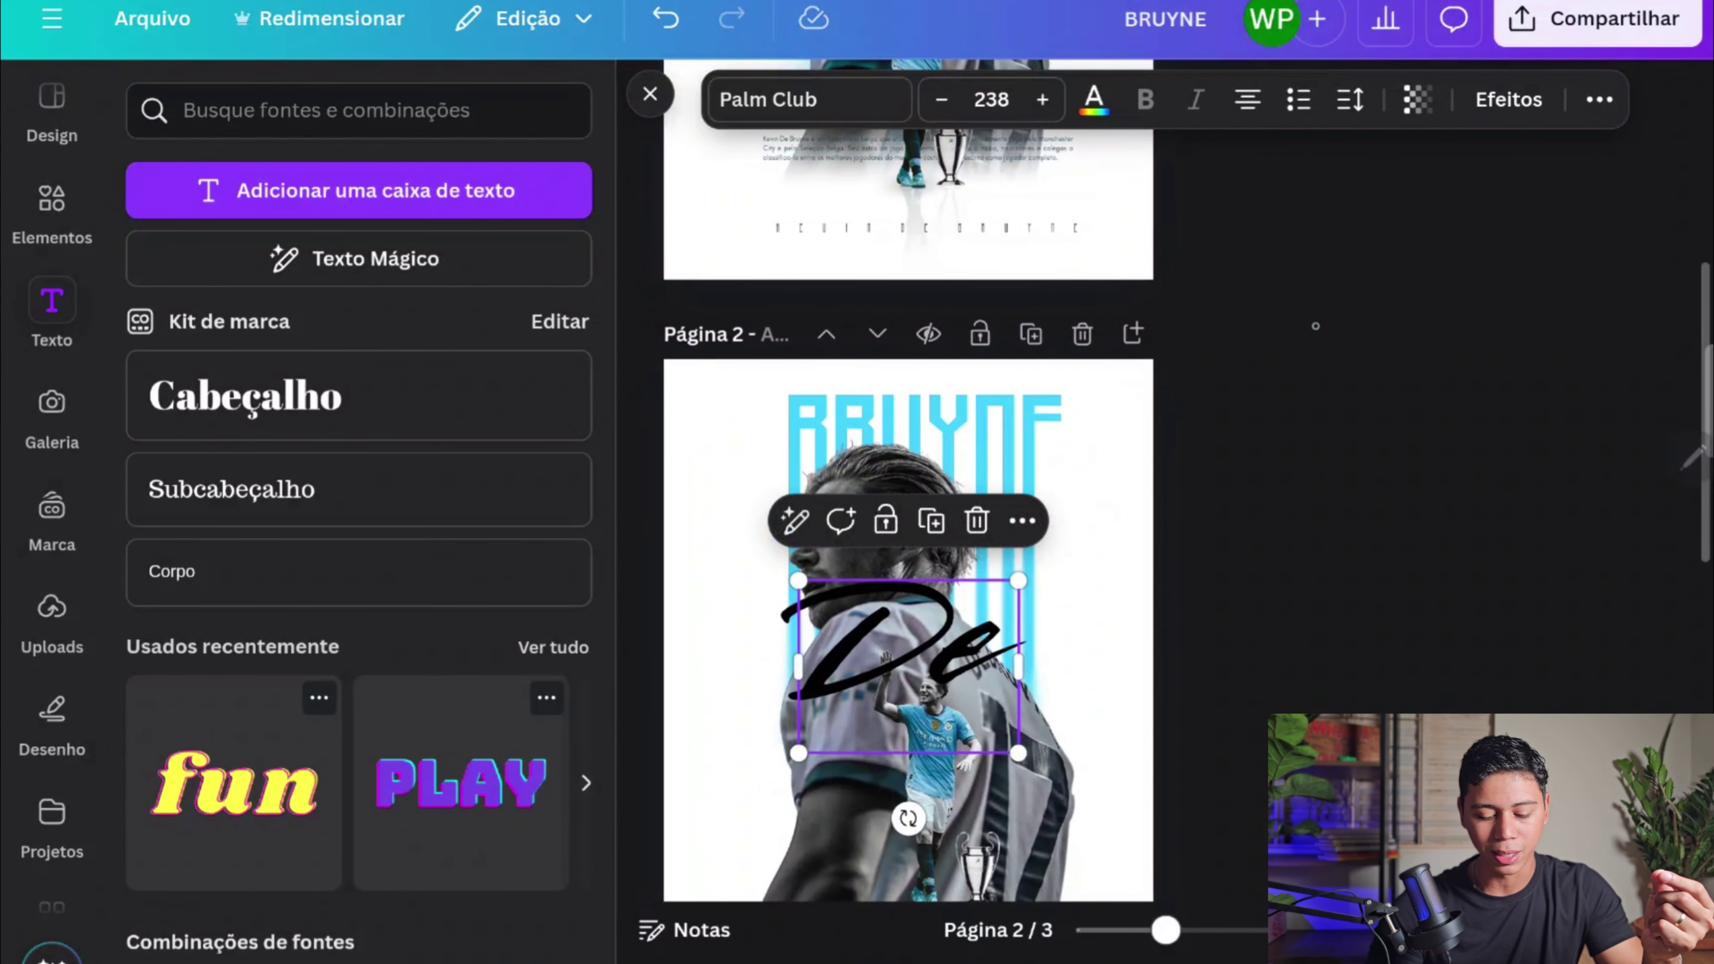
scroll(966, 662, "up", 5)
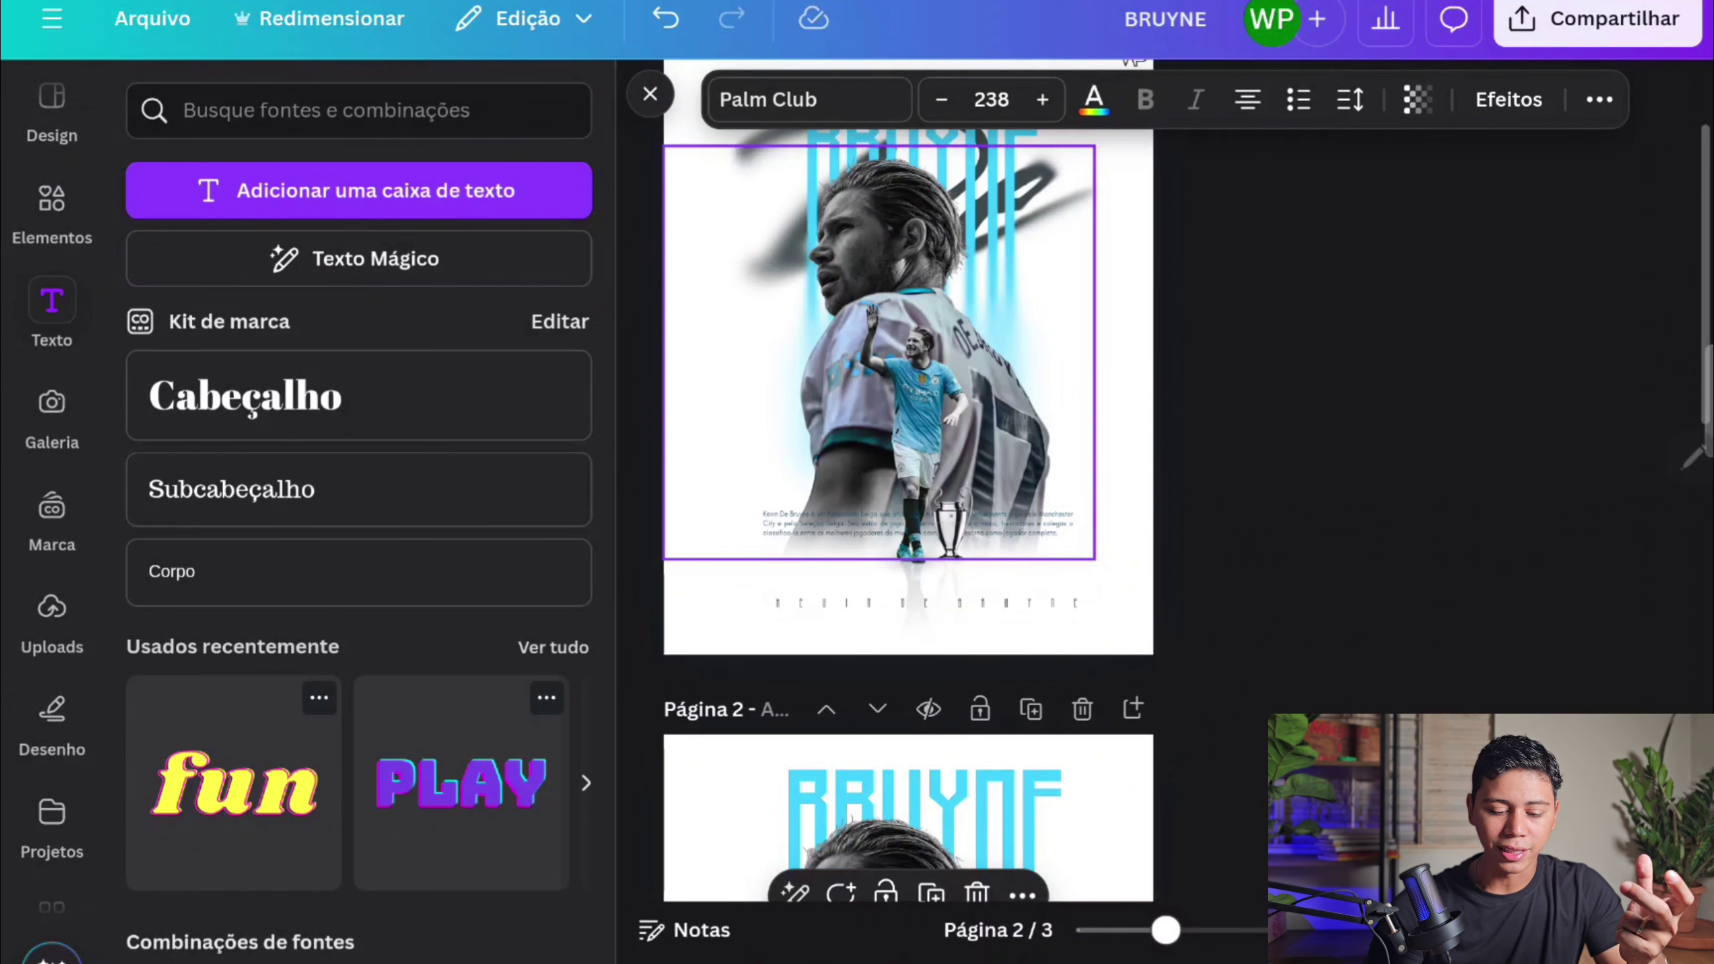
scroll(907, 514, "down", 5)
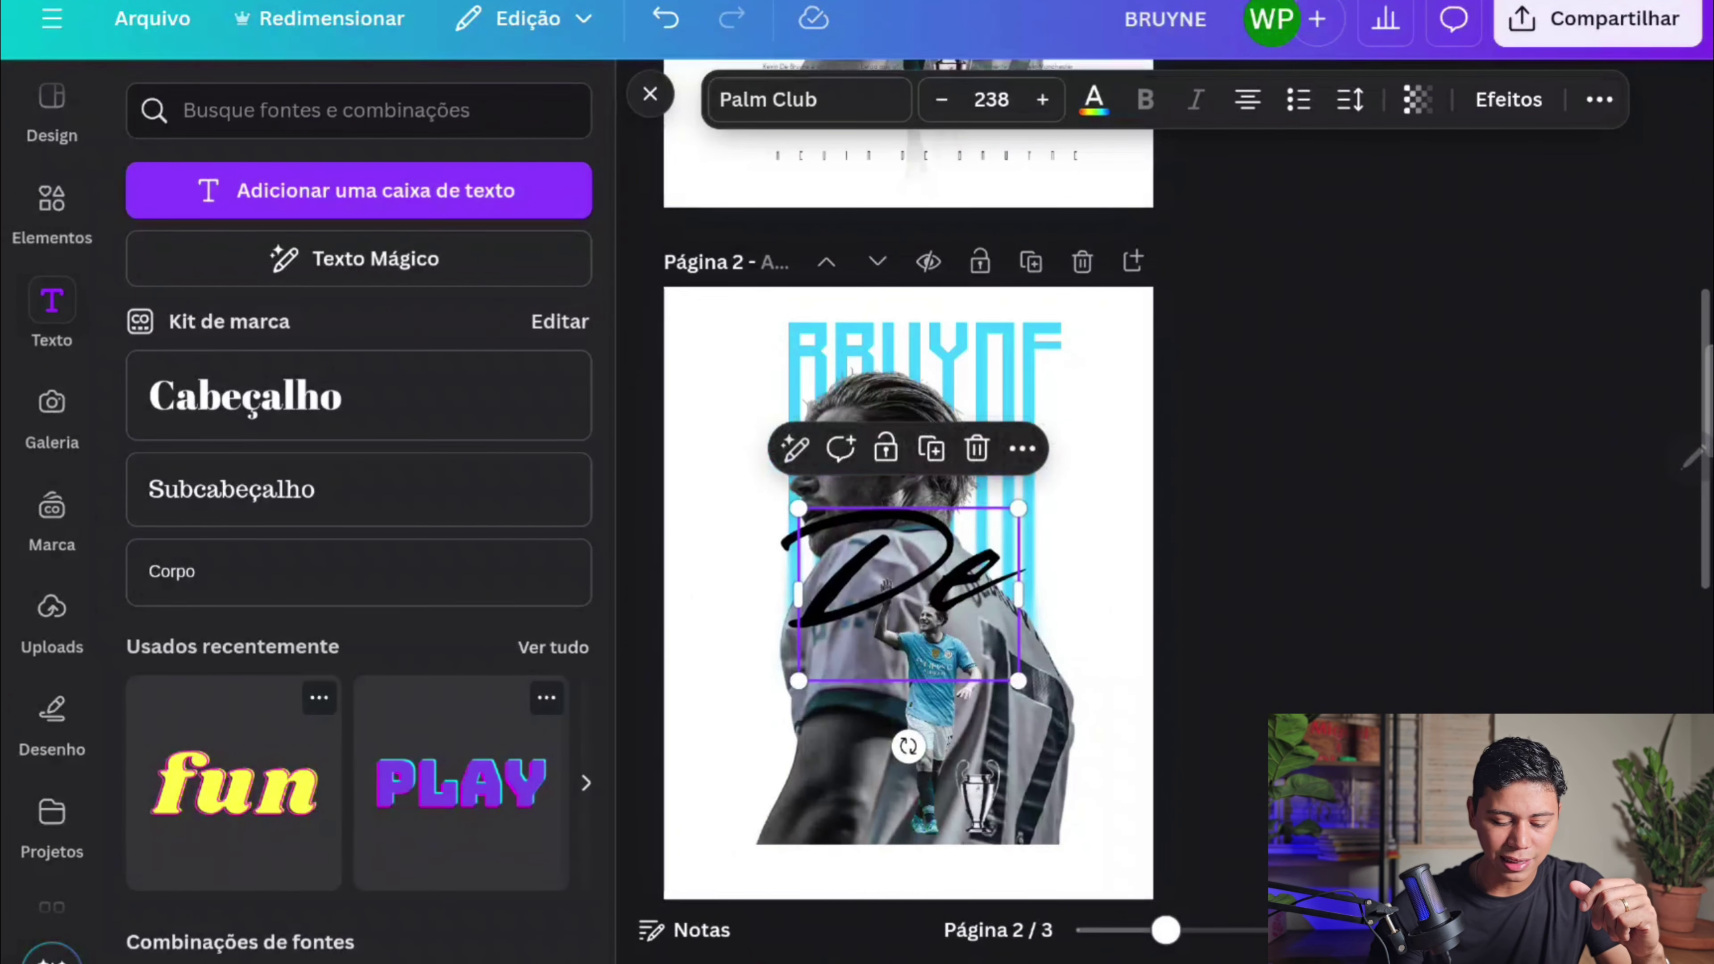
left_click_drag(1018, 507, 1072, 463)
left_click_drag(911, 587, 908, 462)
- Send the "De" text to the back and set its transparency to 75
left_click(1599, 99)
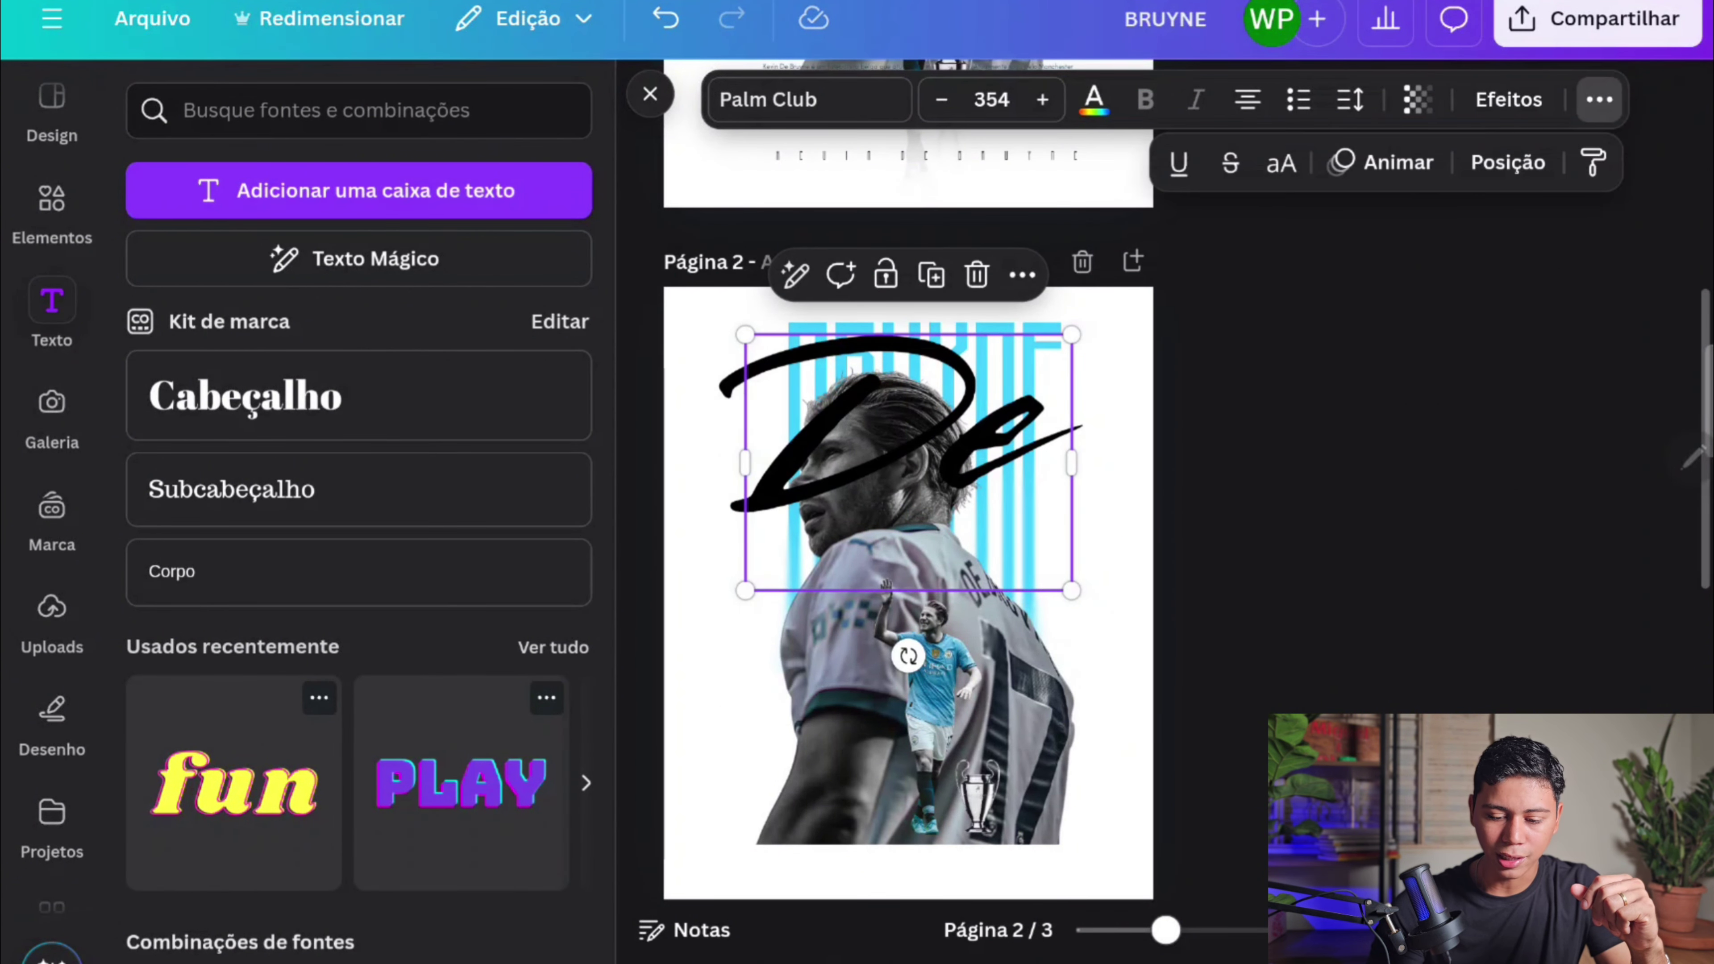
left_click(1508, 162)
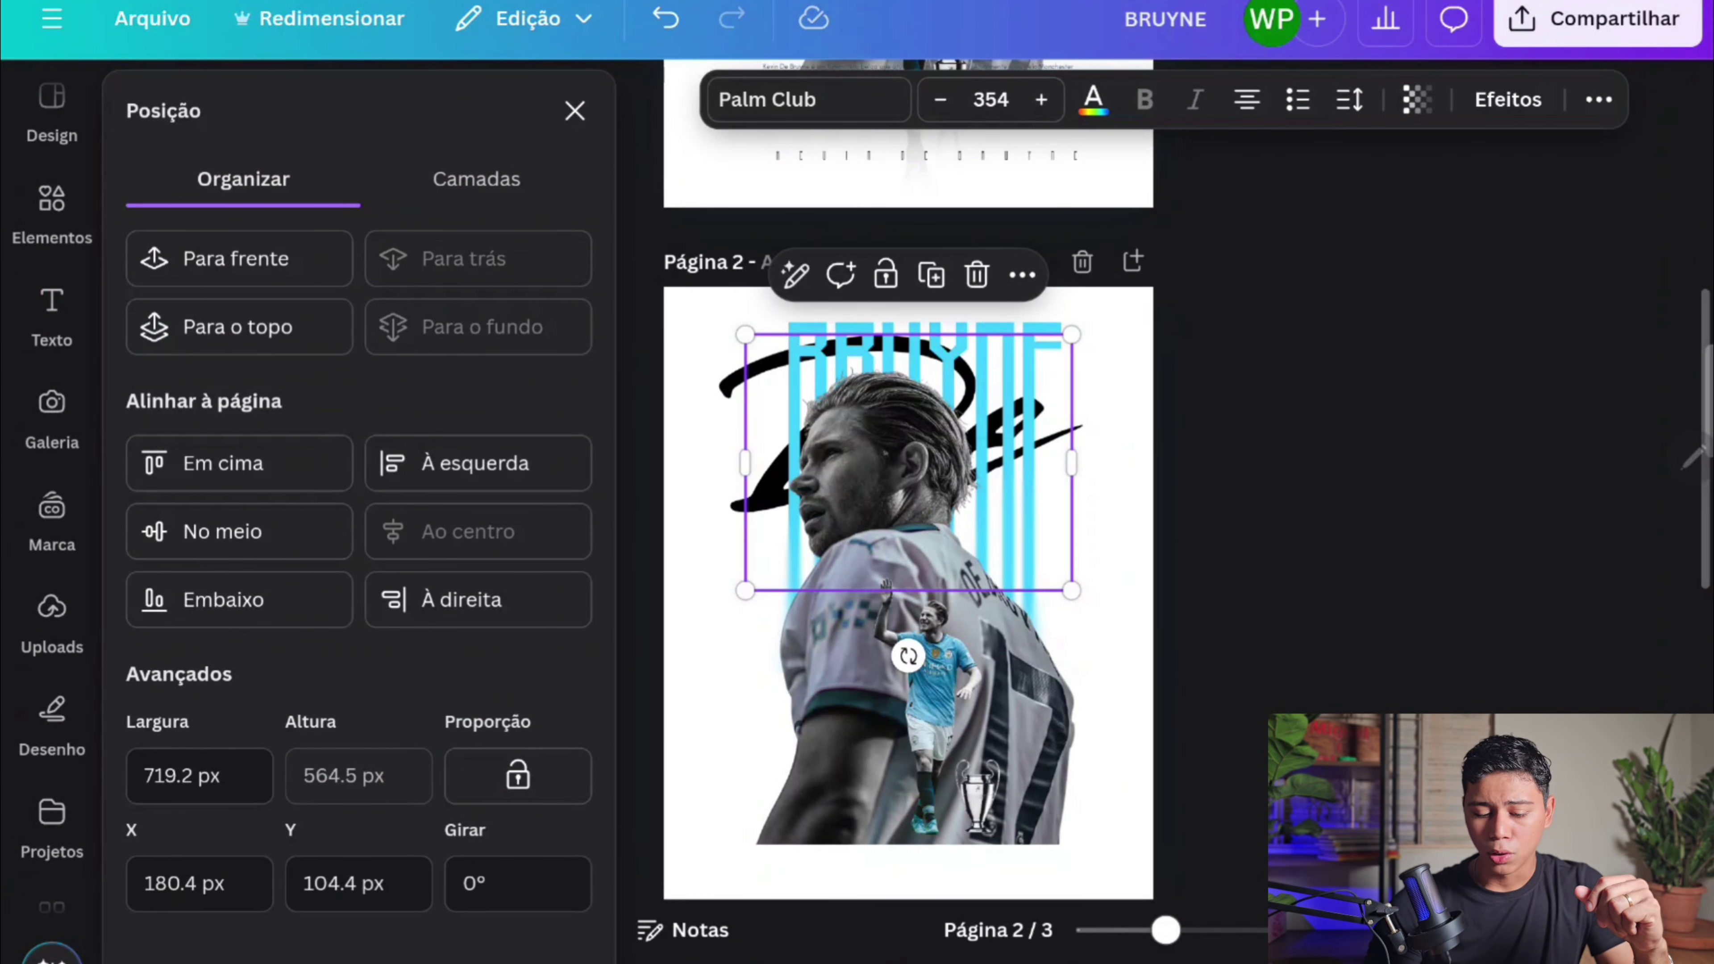
left_click(1417, 99)
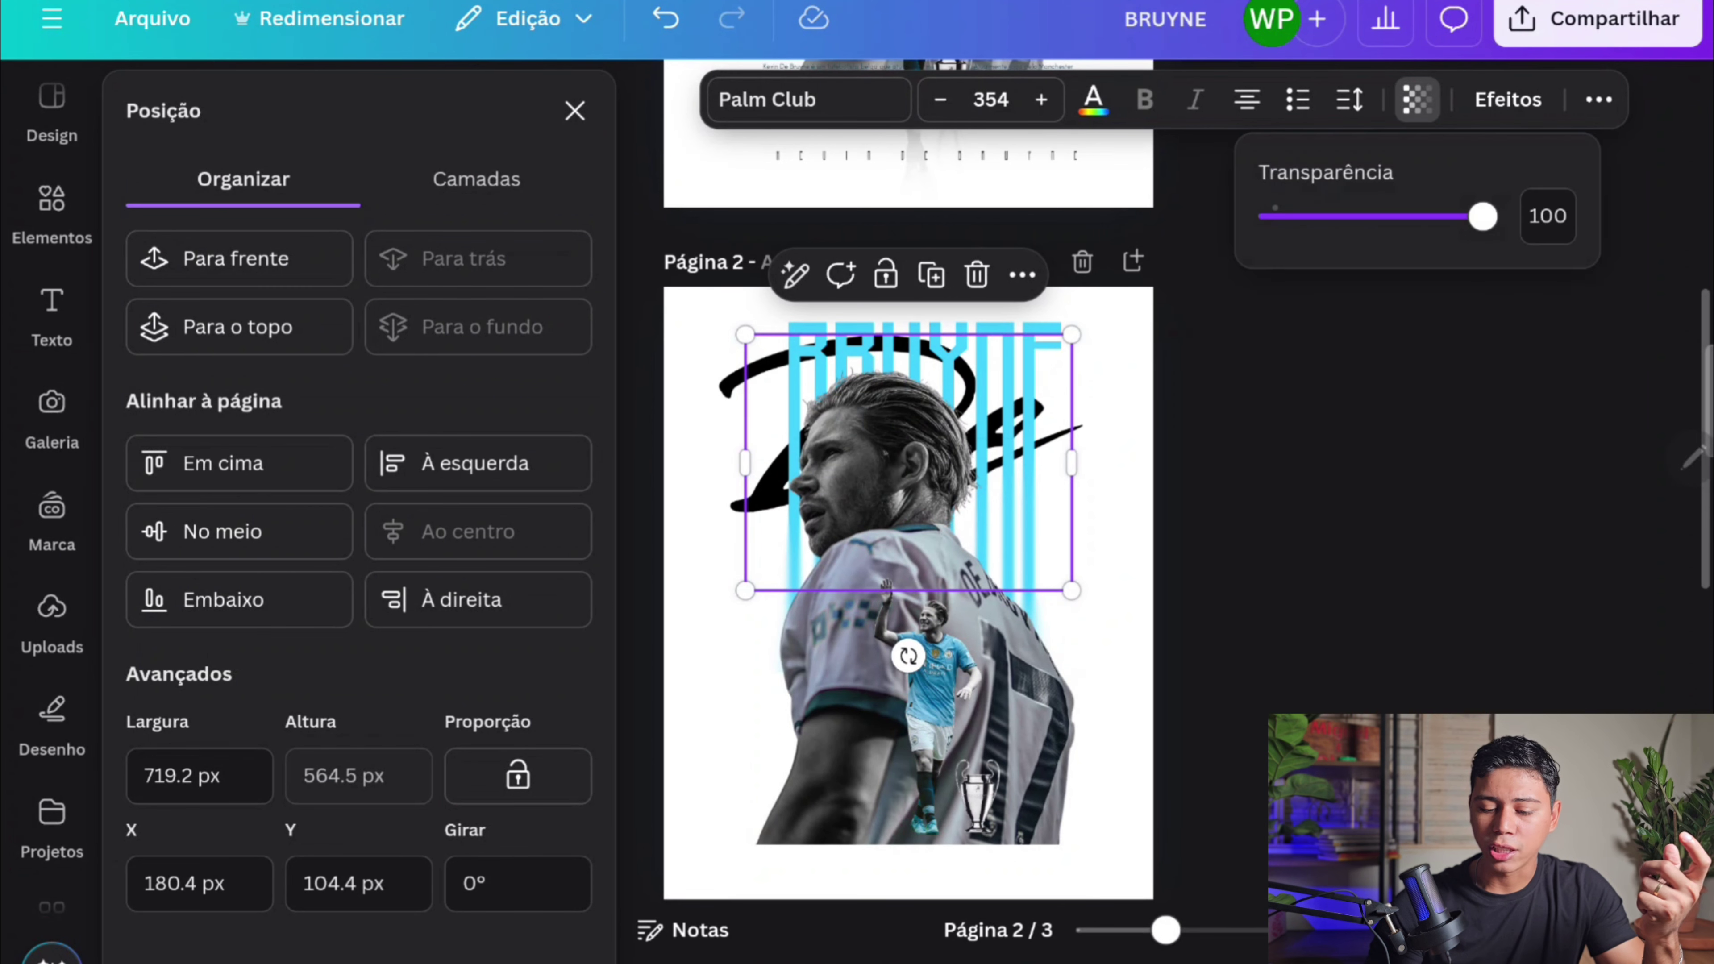
left_click_drag(1478, 217, 1429, 216)
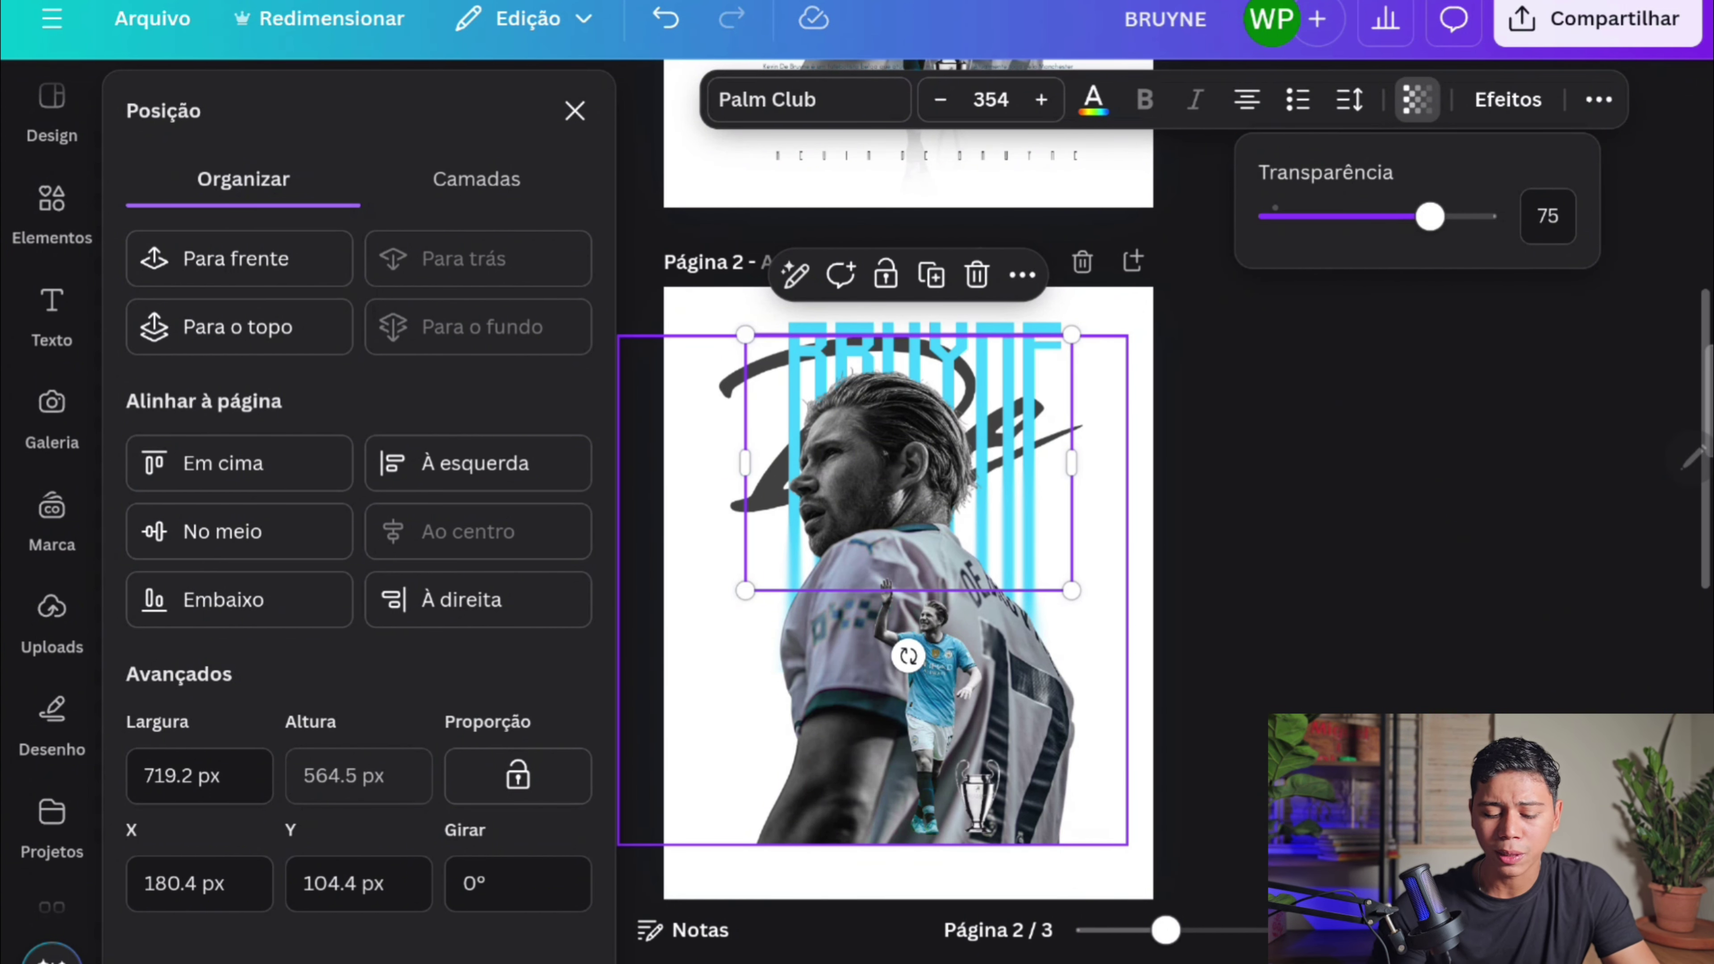
scroll(751, 296, "up", 8)
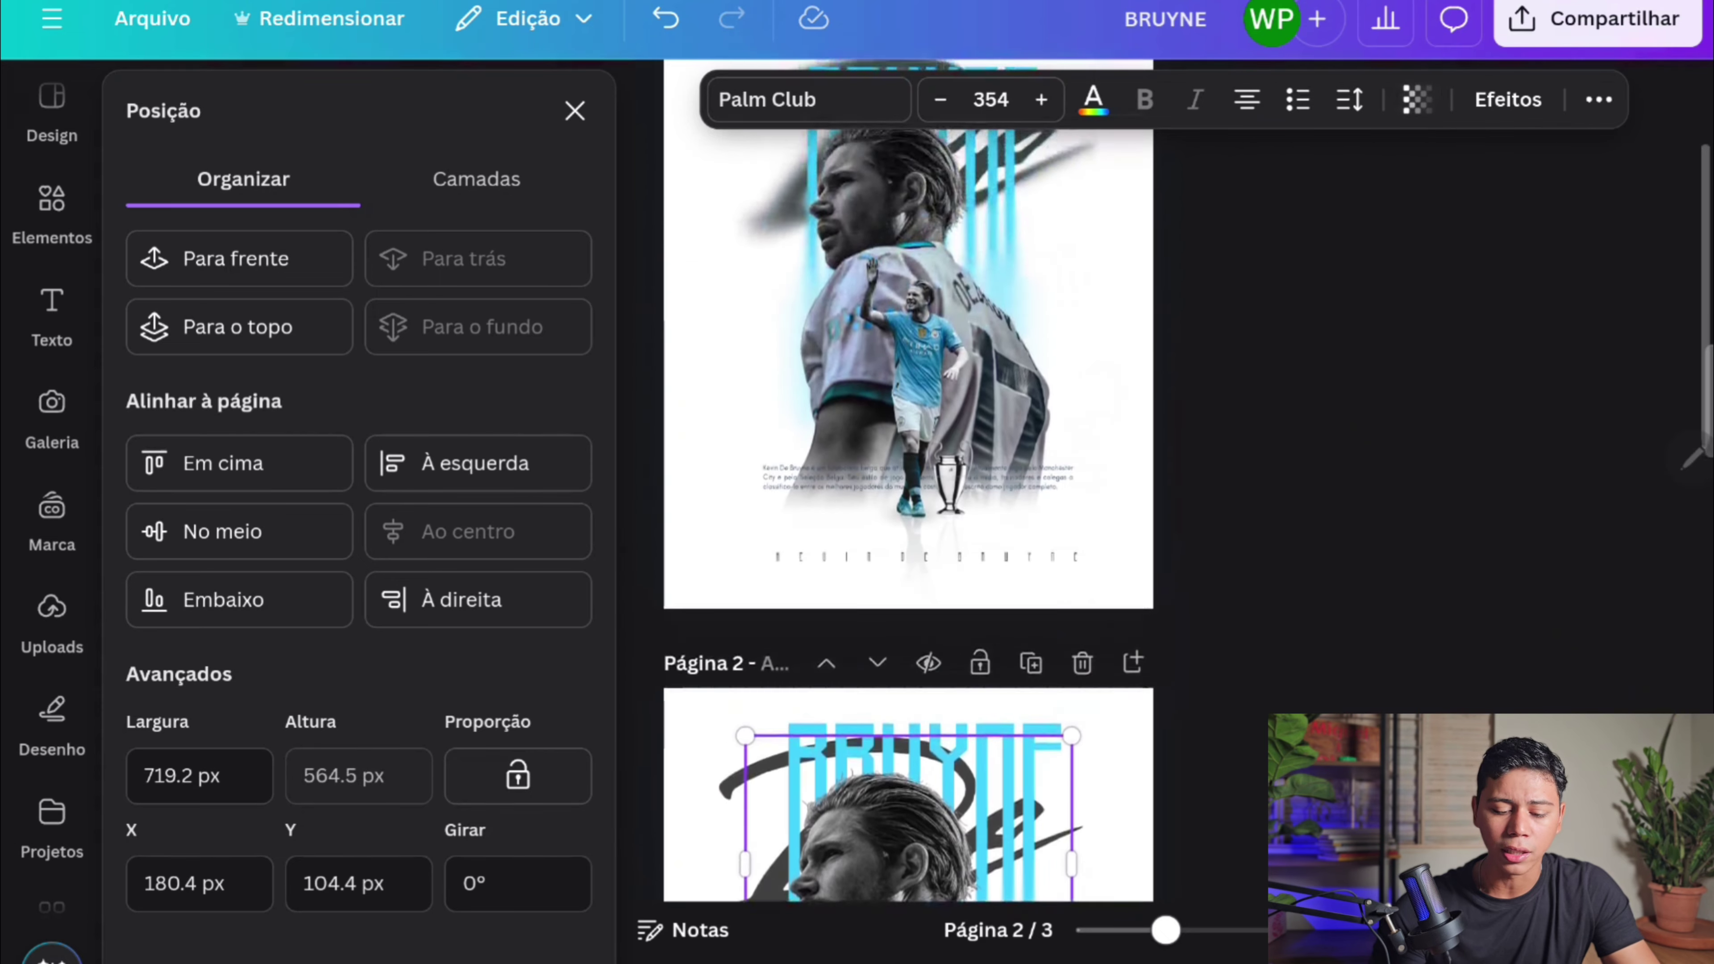
scroll(751, 296, "down", 6)
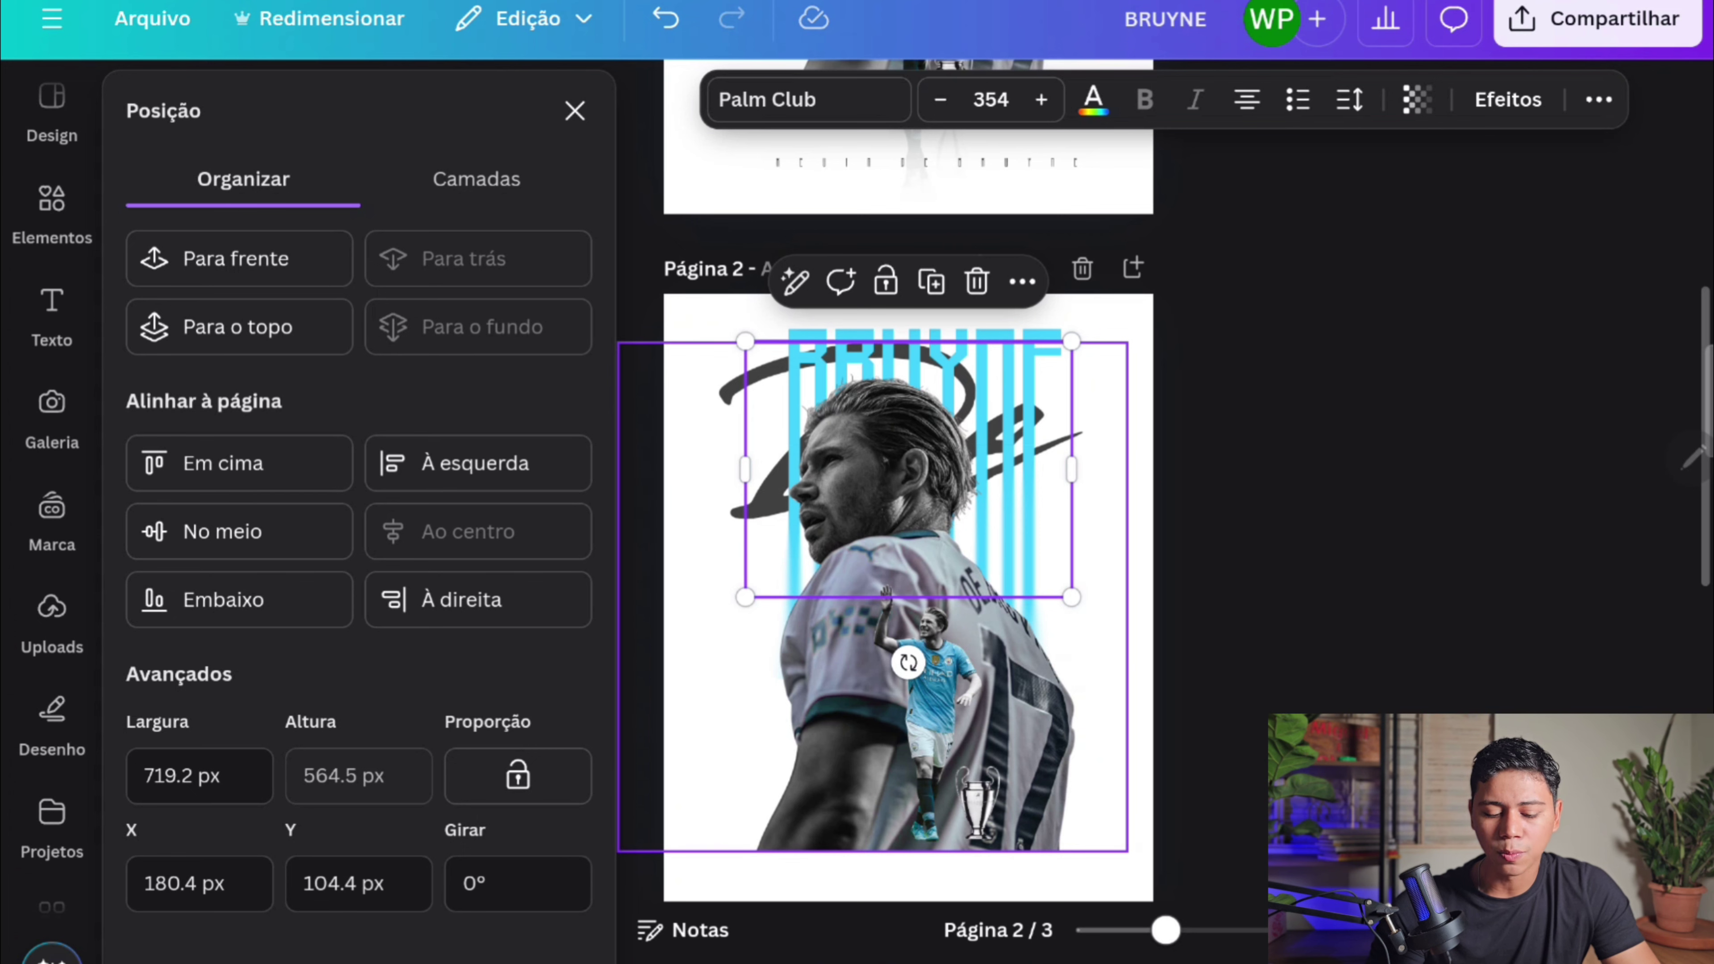
key("Escape")
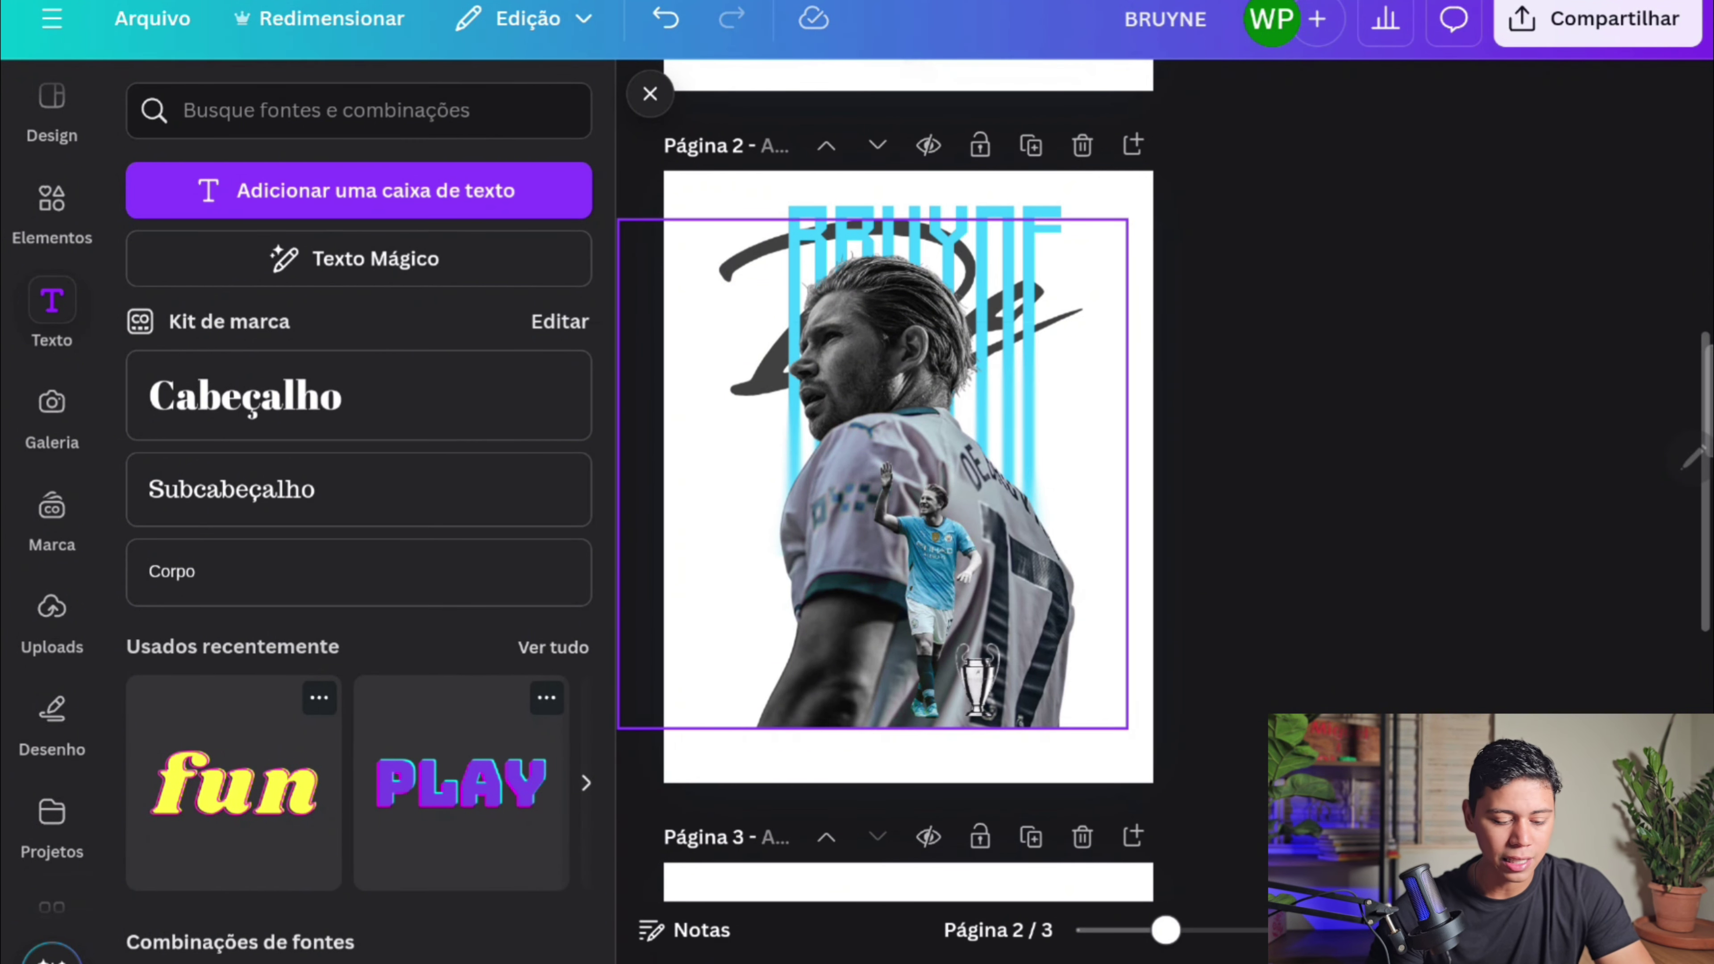
- Add the recently used black fade gradient, about 801 by 400.5 px, over the lower part of the portrait on page 2
left_click(52, 209)
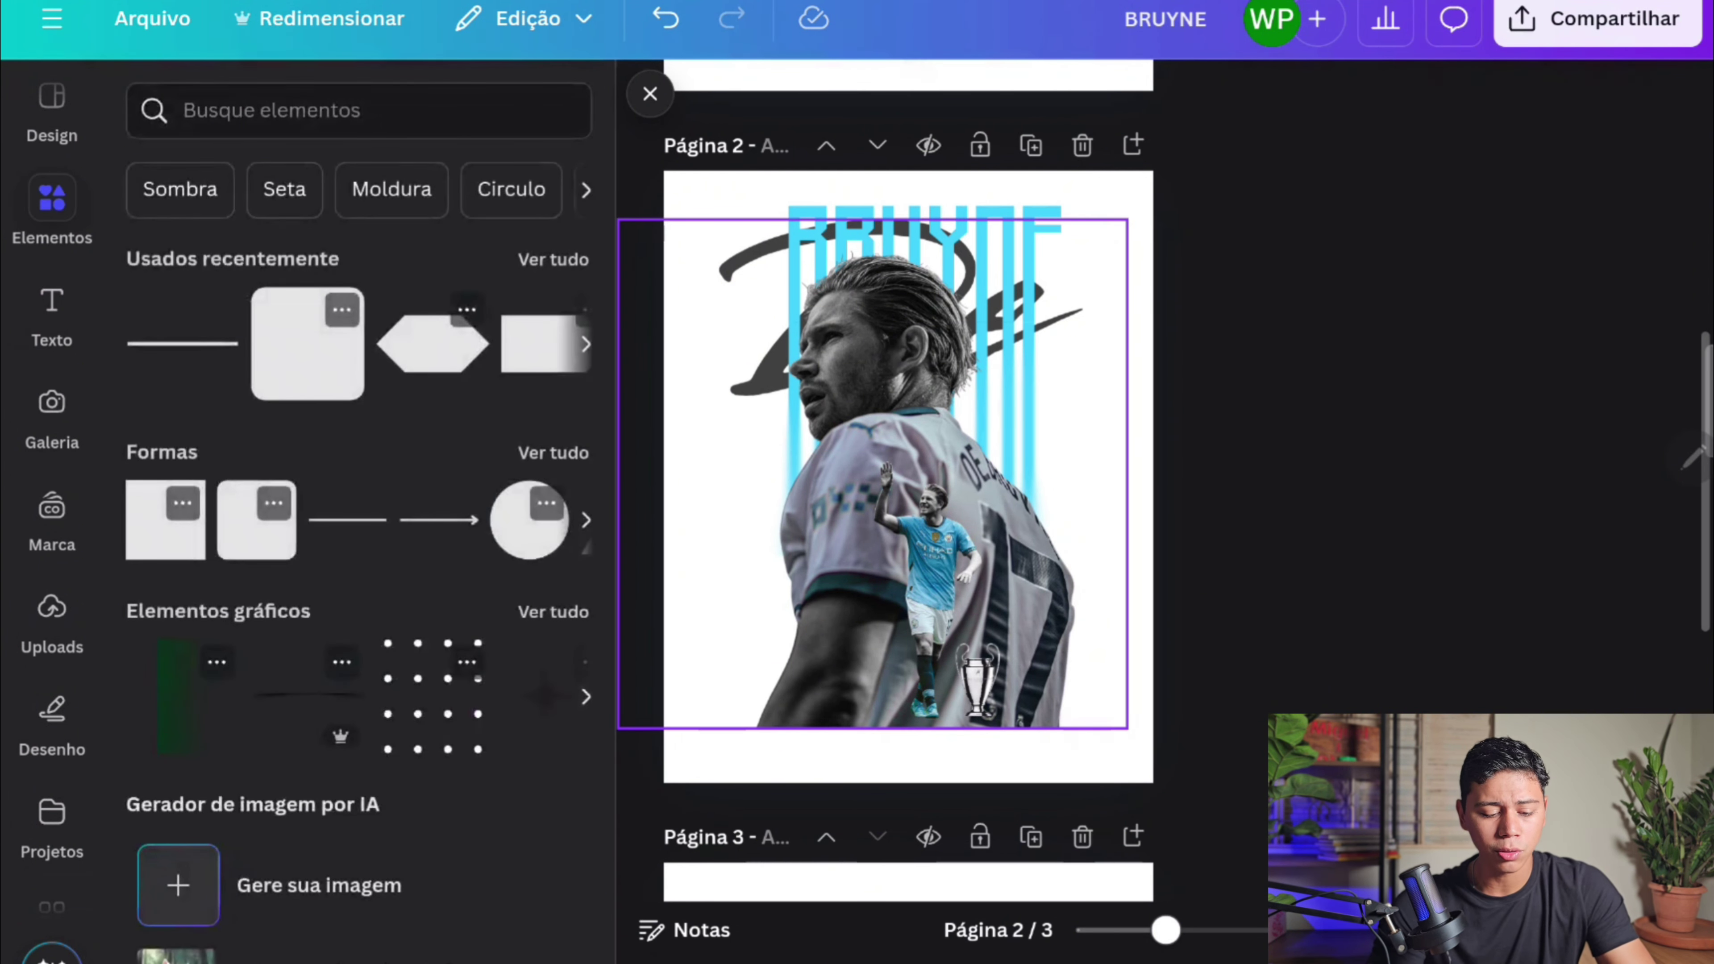
left_click(553, 259)
scroll(359, 473, "down", 5)
left_click(359, 473)
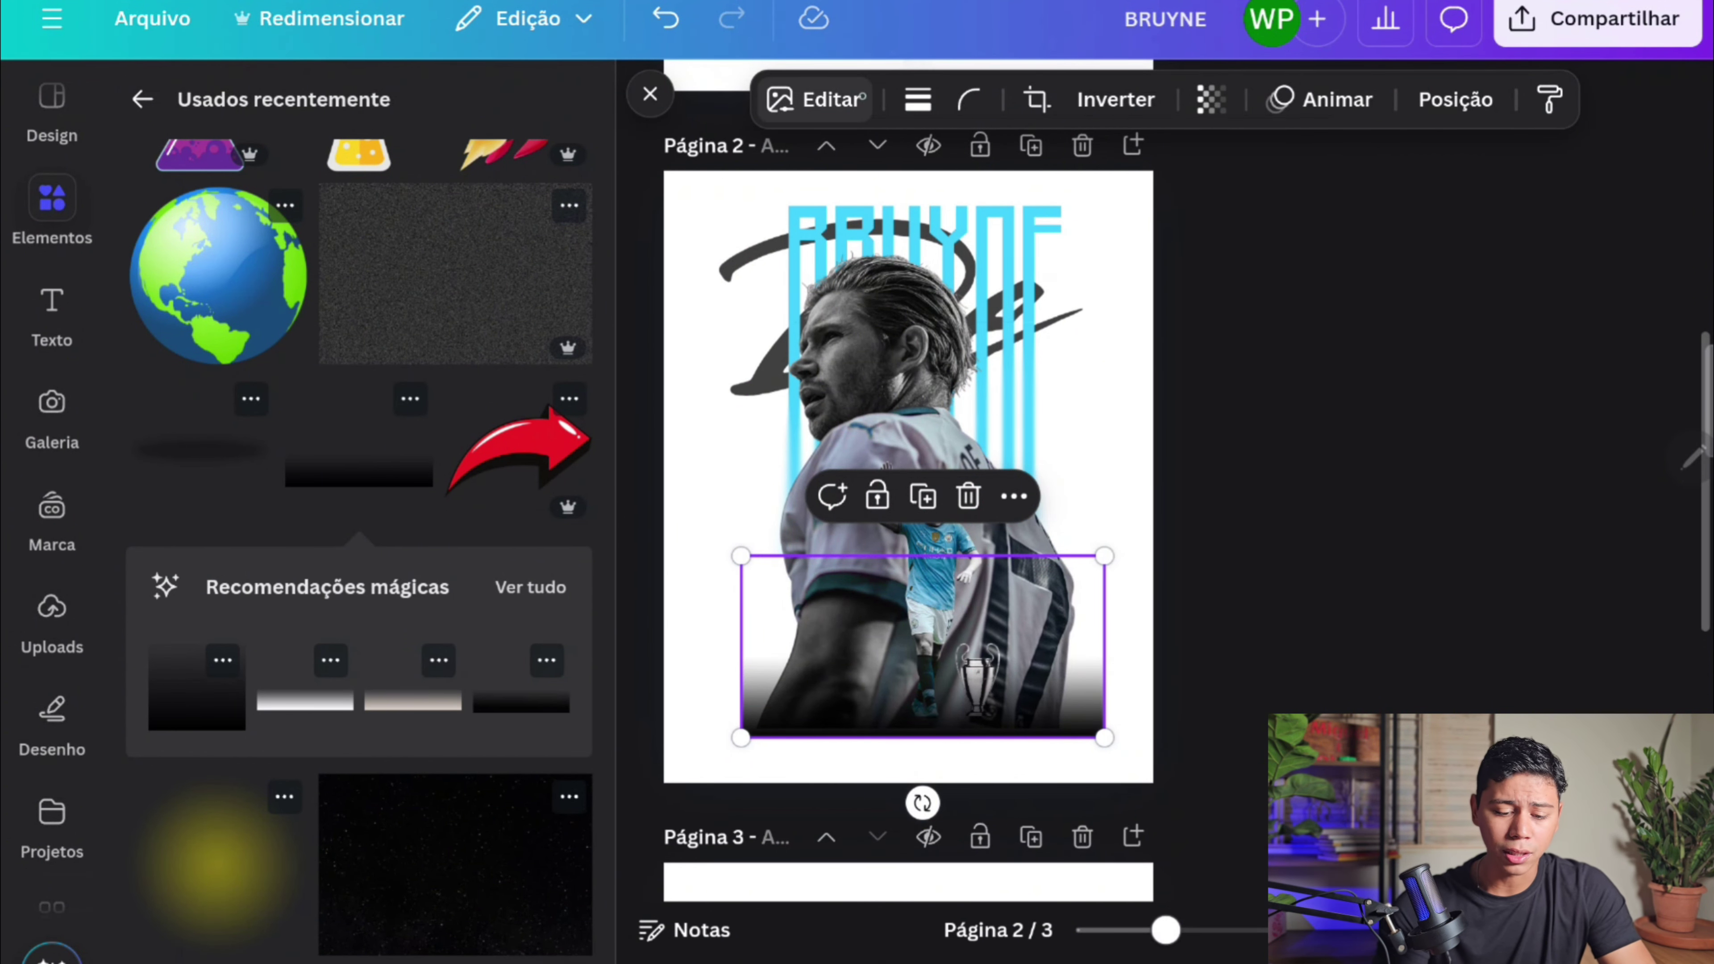
- Recolor the gradient with a custom Duotone using white #FFFFFF for both highlights and shadows
left_click(814, 100)
left_click(333, 735)
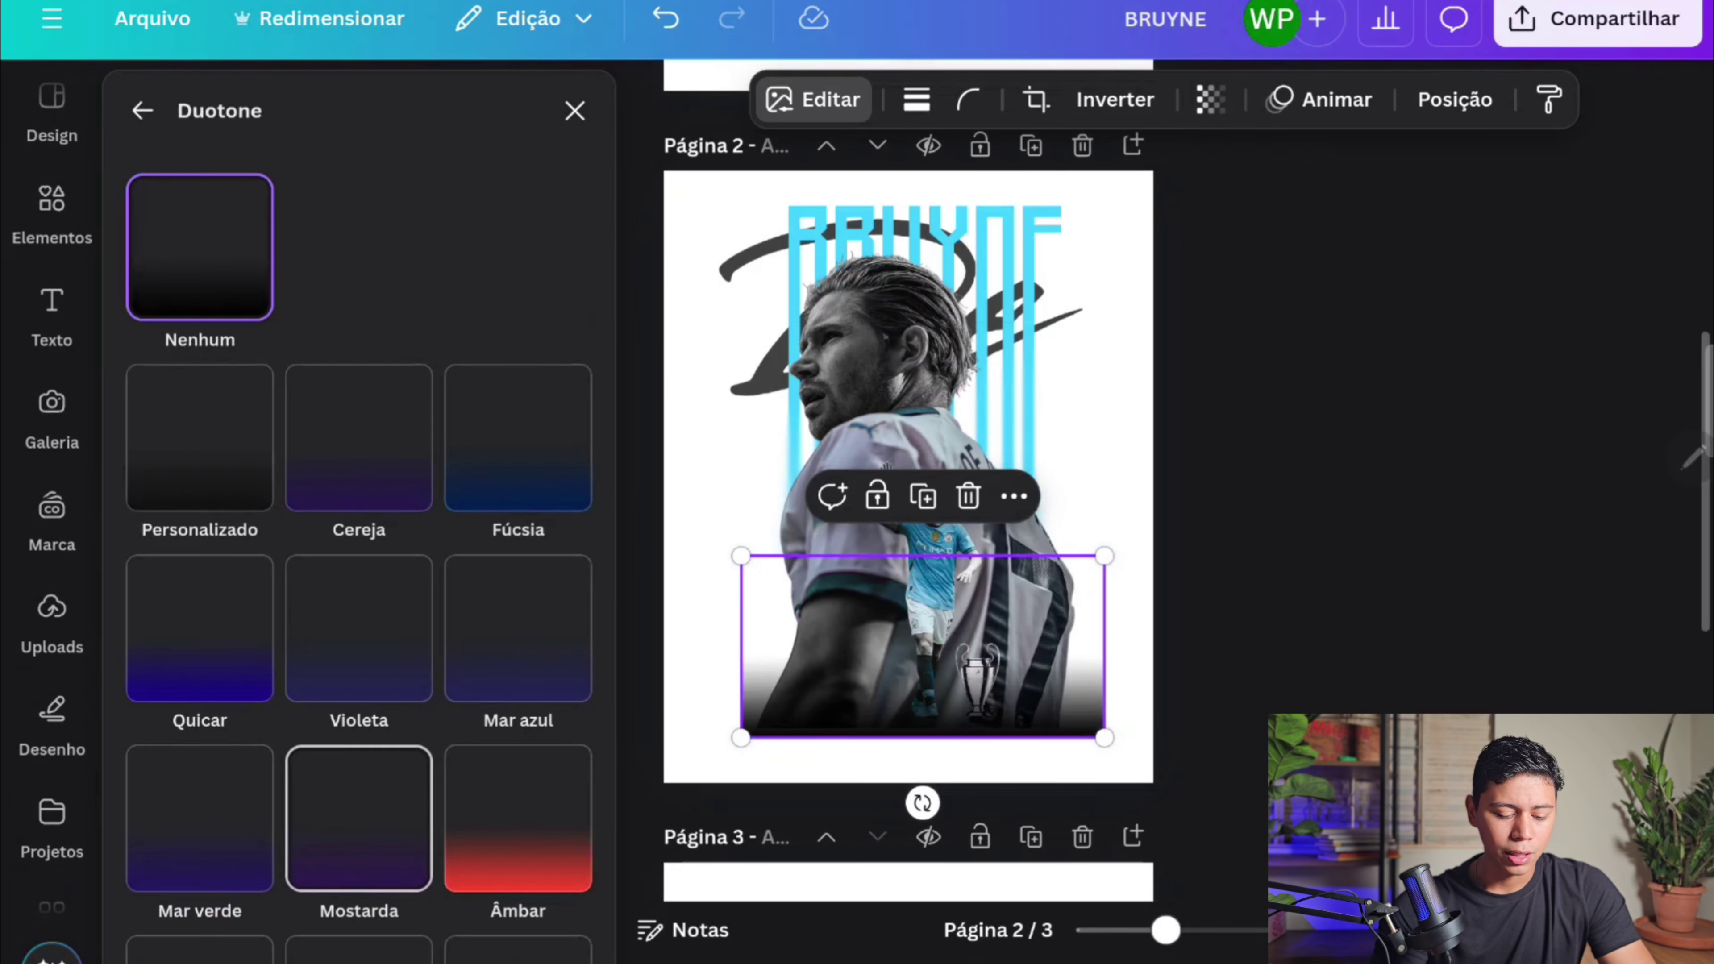
left_click(200, 439)
left_click(569, 656)
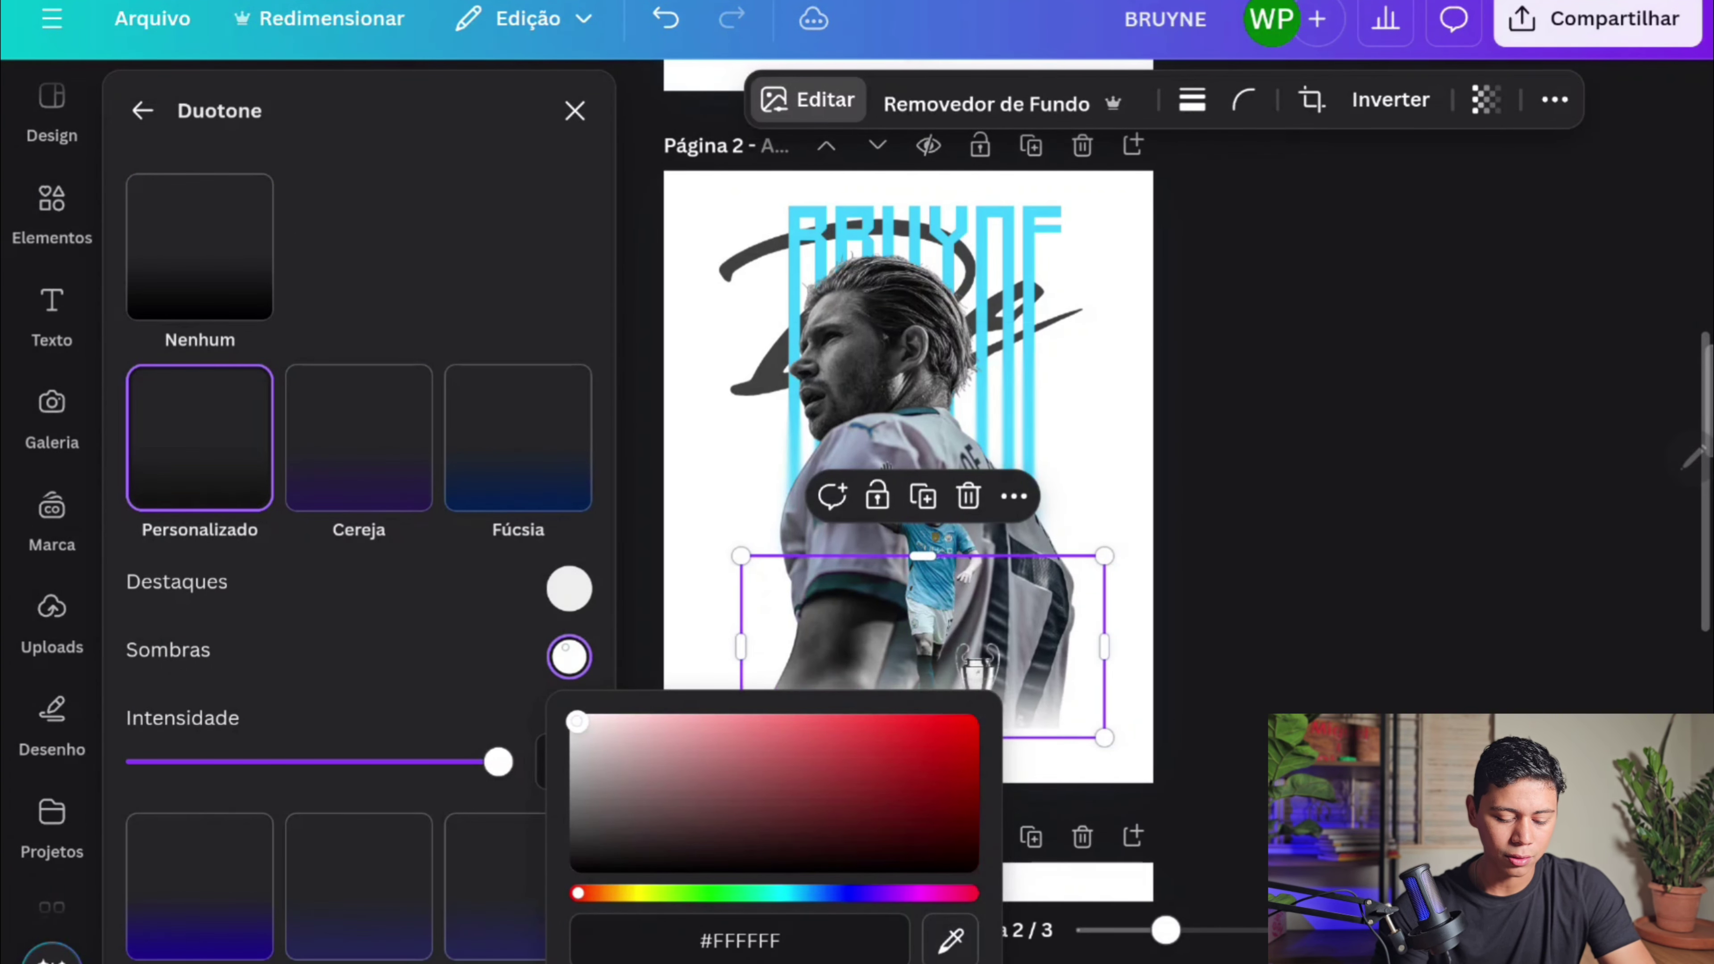
left_click(569, 589)
left_click_drag(577, 656, 575, 649)
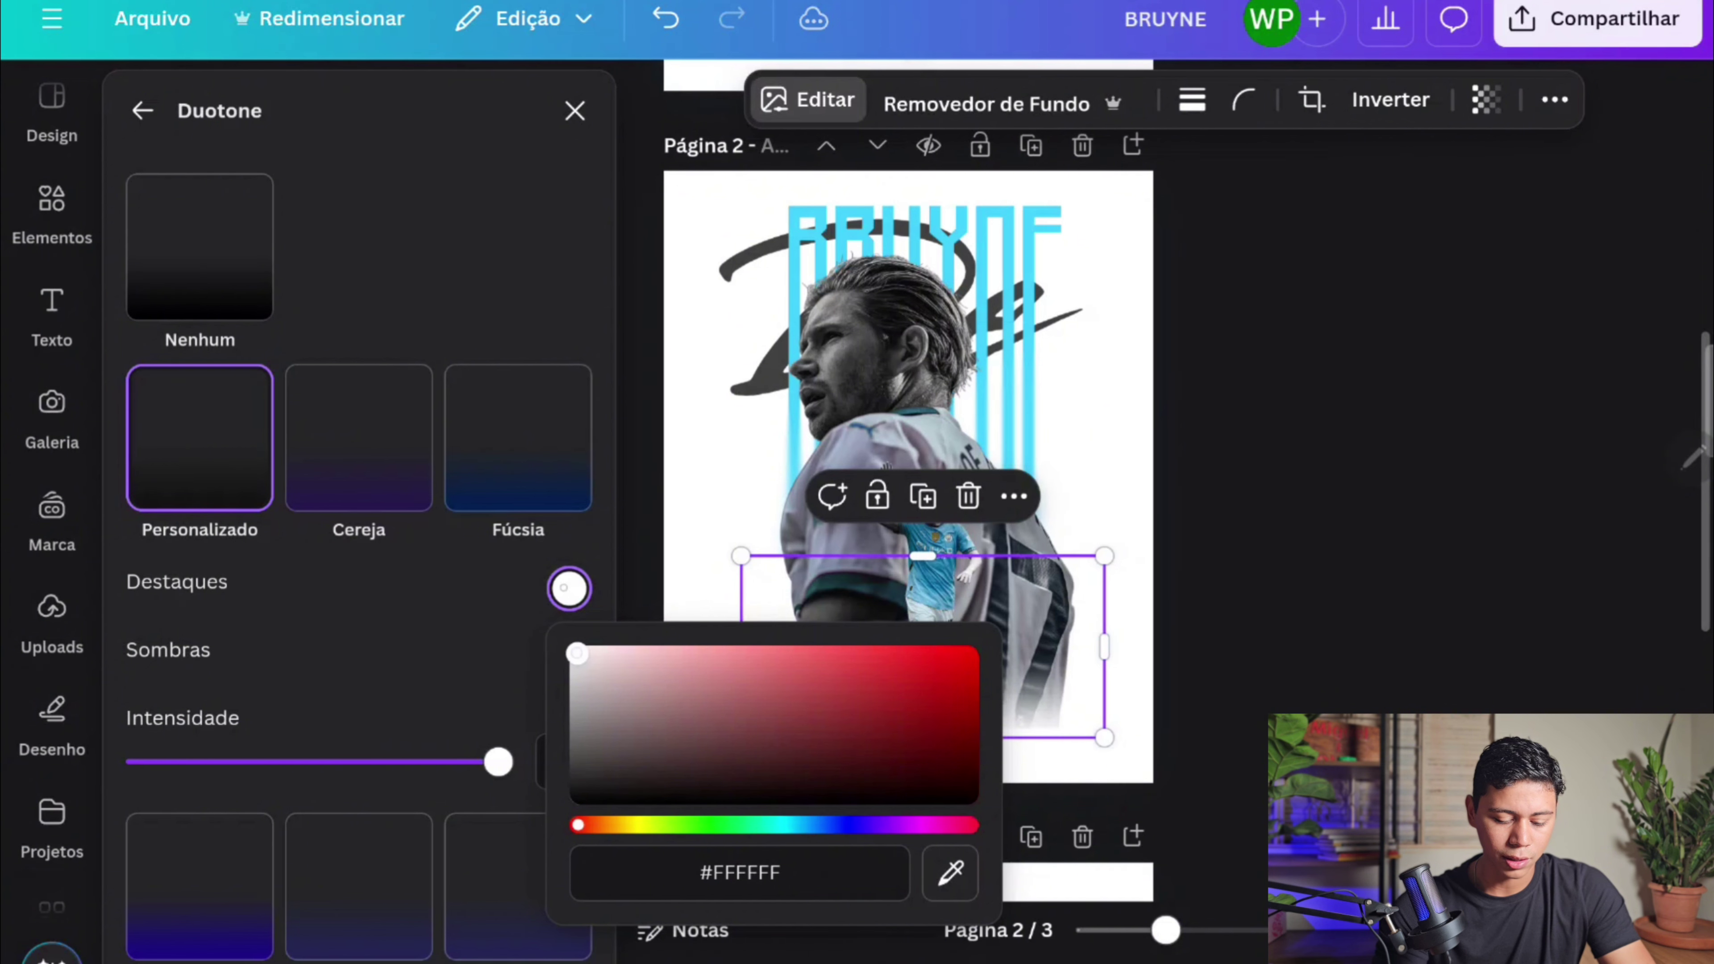
left_click(565, 588)
left_click(574, 111)
left_click(1315, 552)
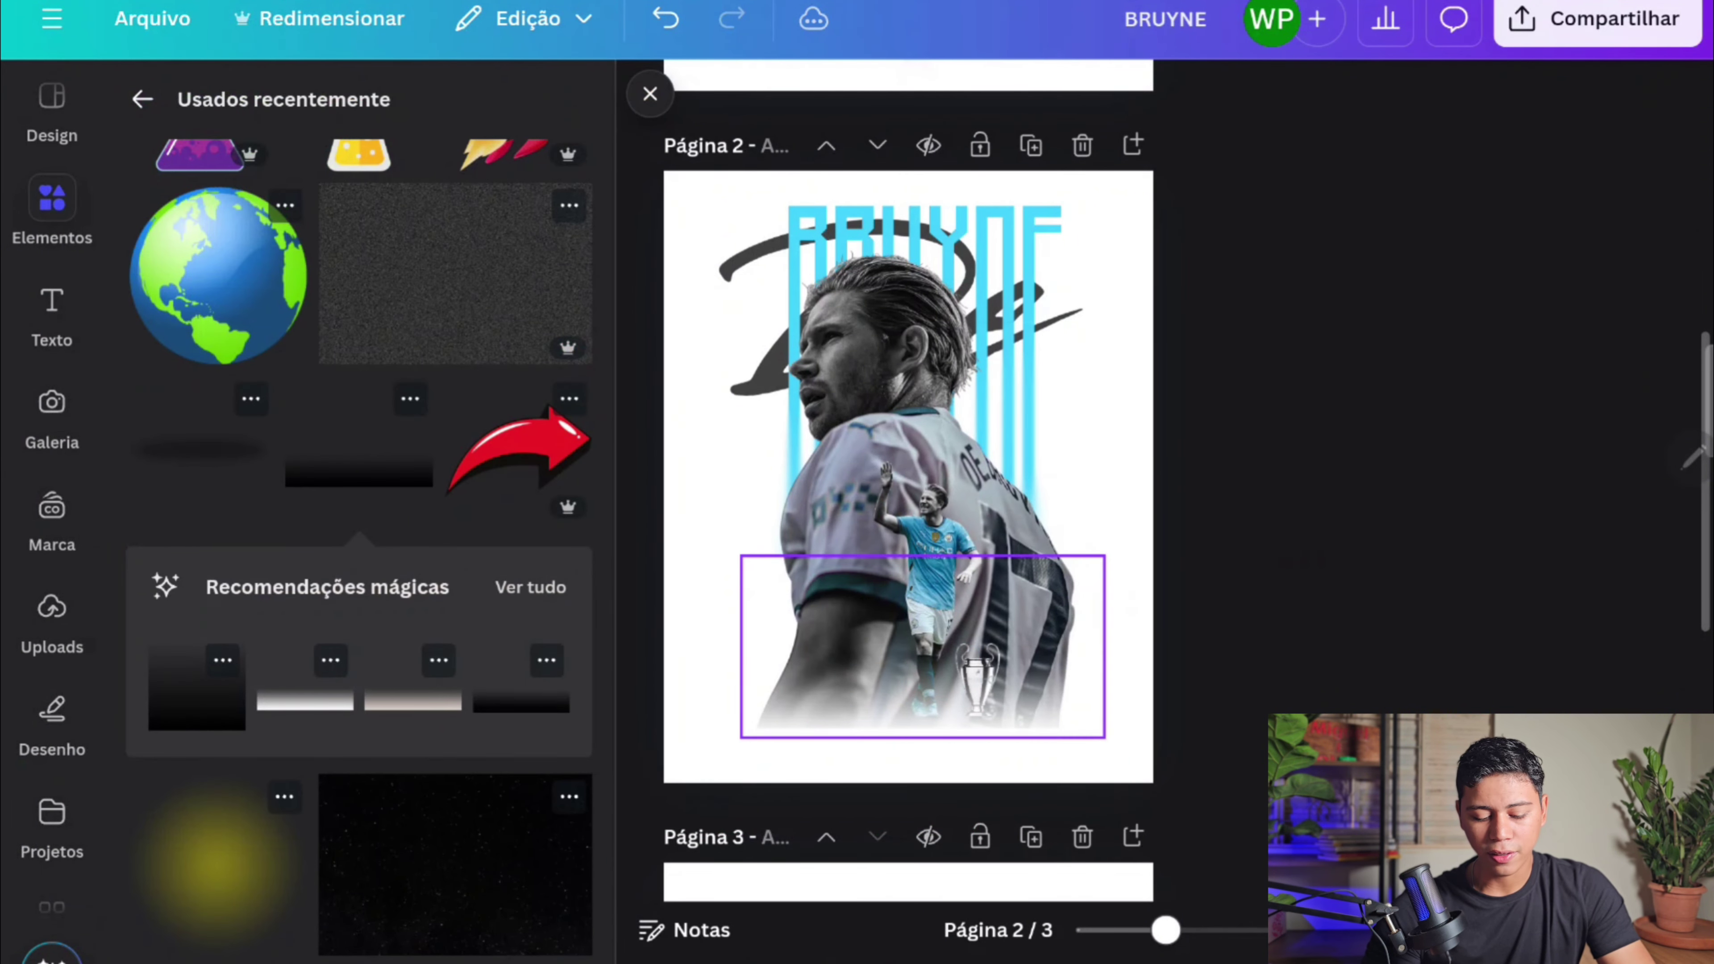
- Send the white gradient backward in the layer order until it sits behind the player and trophy cutouts
scroll(703, 722, "up", 3, "ctrl")
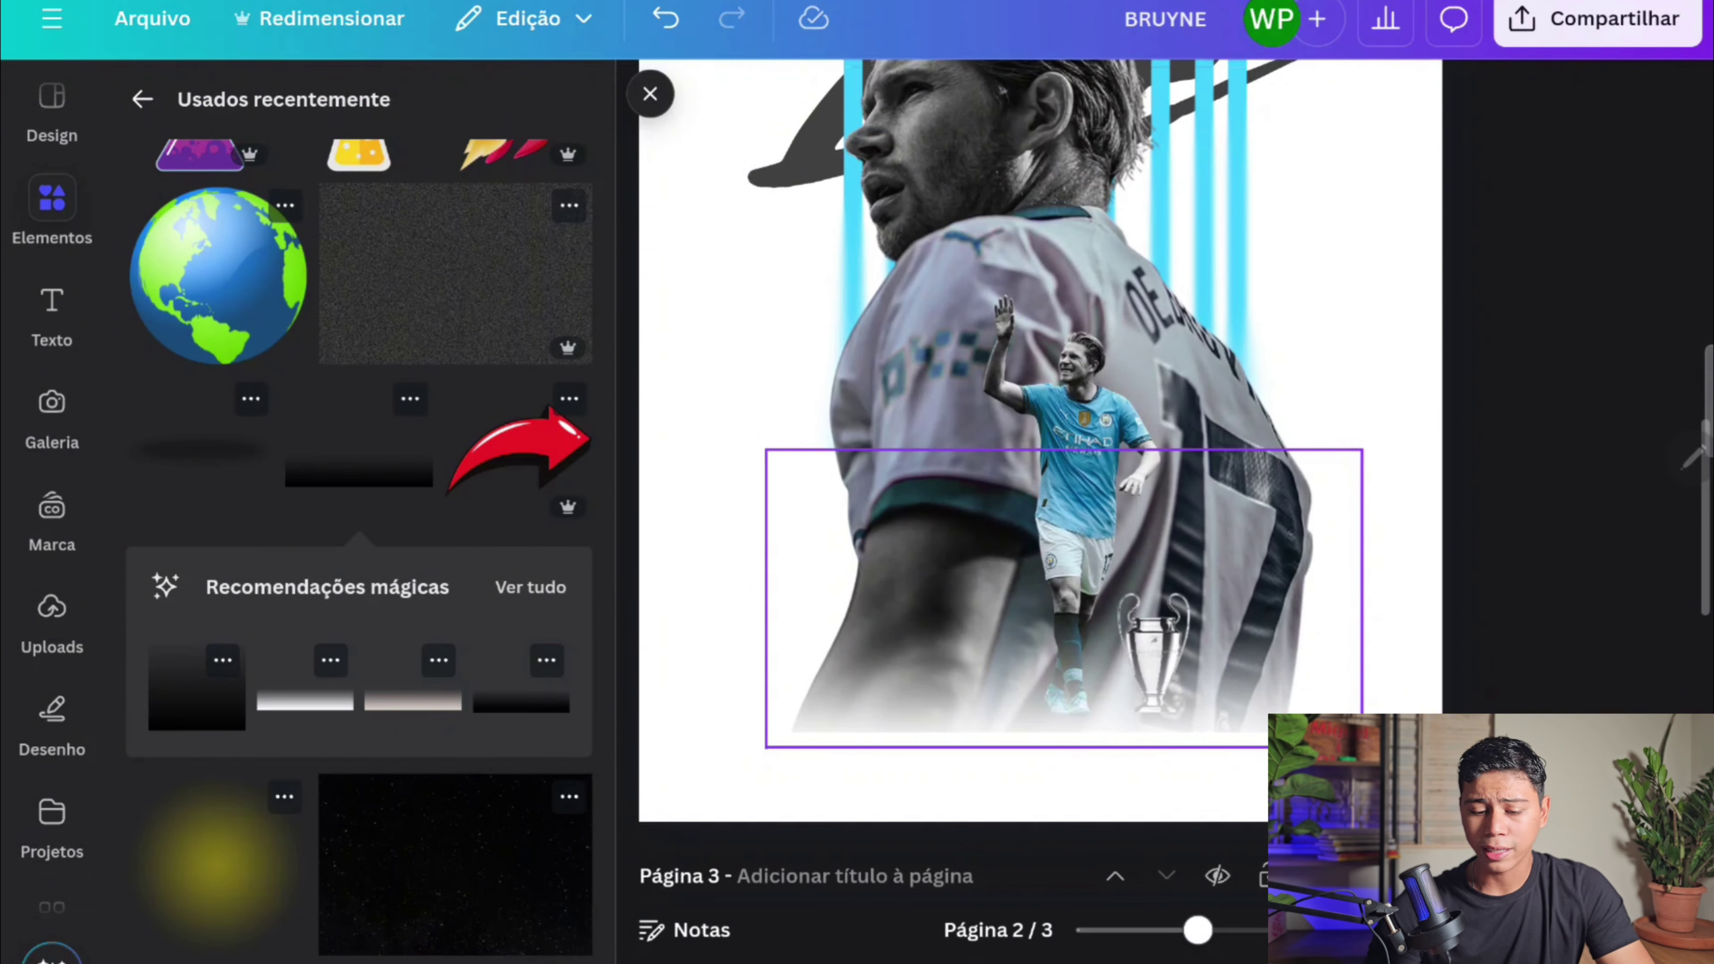
left_click(1213, 594)
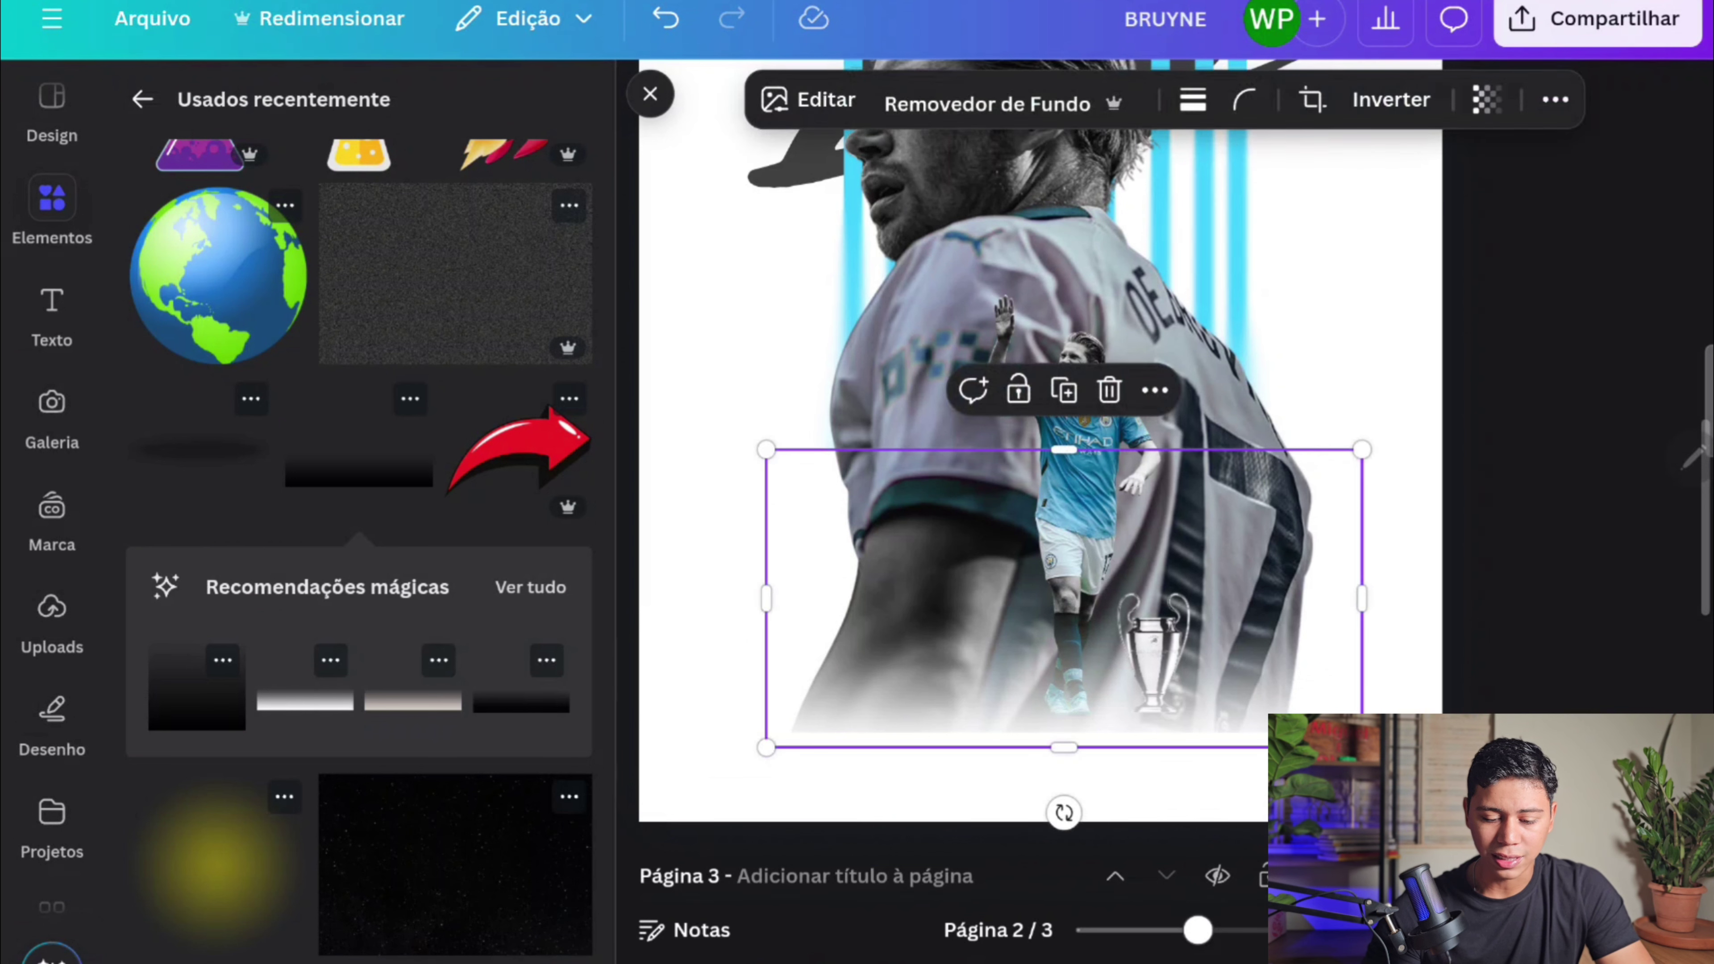
left_click(1576, 114)
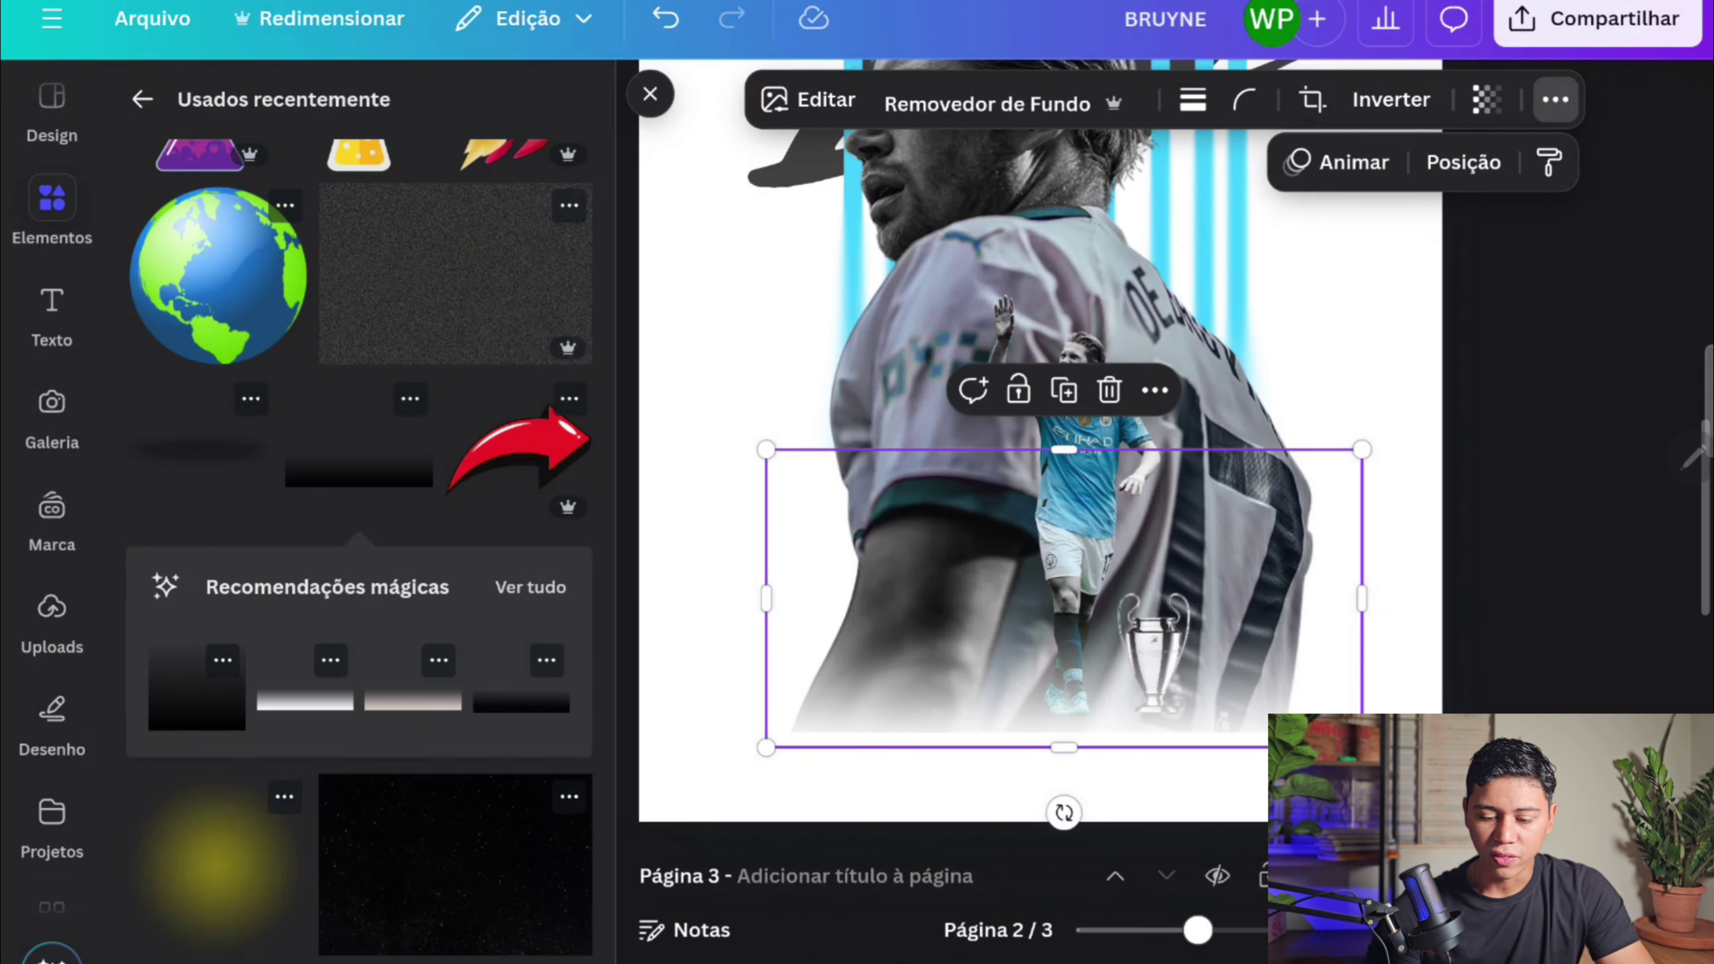
left_click(1461, 160)
left_click(544, 262)
left_click(544, 263)
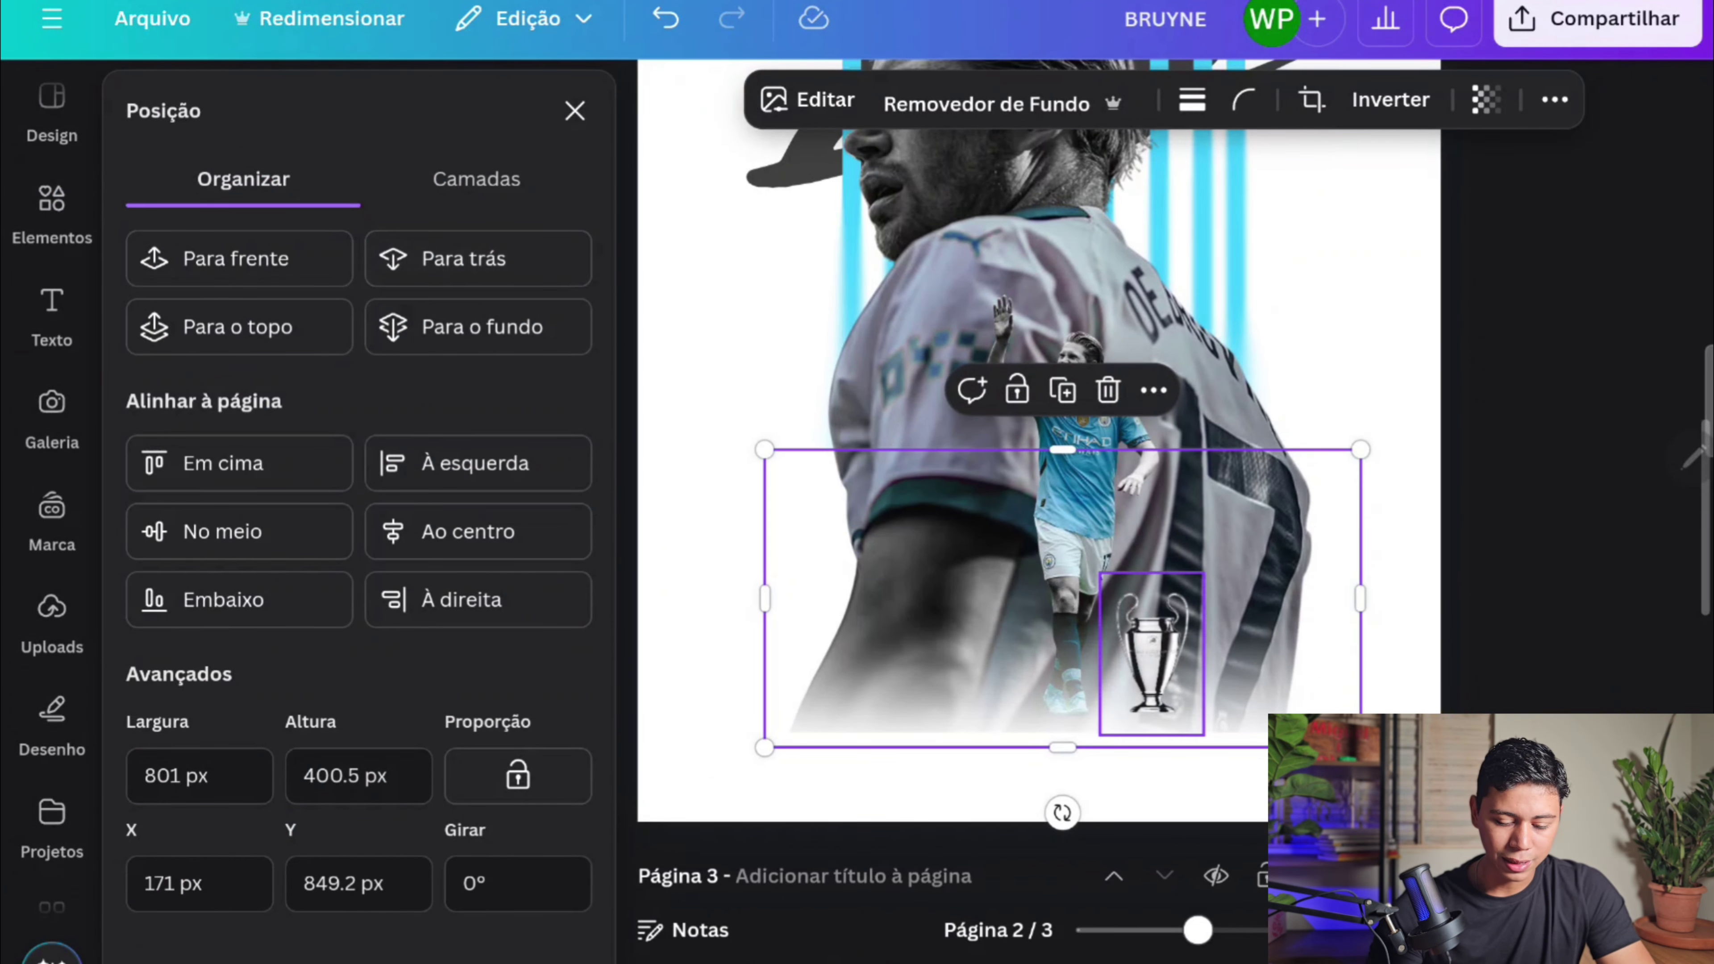
left_click(544, 263)
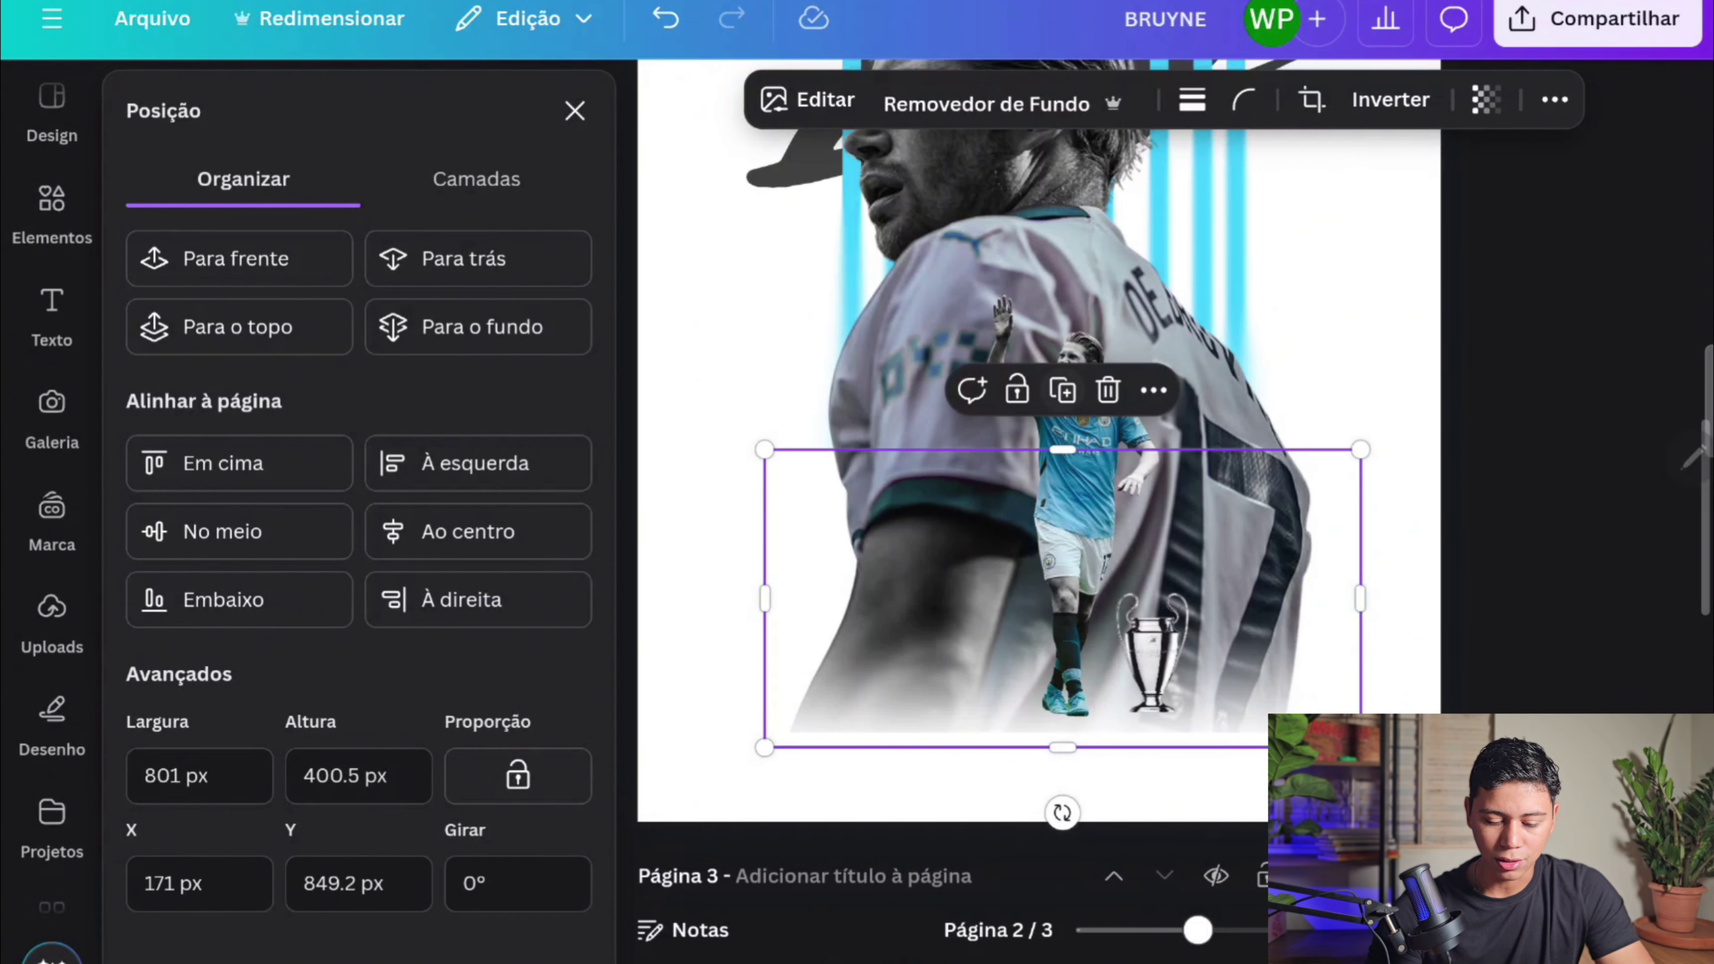
- Duplicate the white gradient, align the copy over the original at X 171, Y 849.2 px, and send it behind the player and trophy
key("ctrl+alt+bracketright")
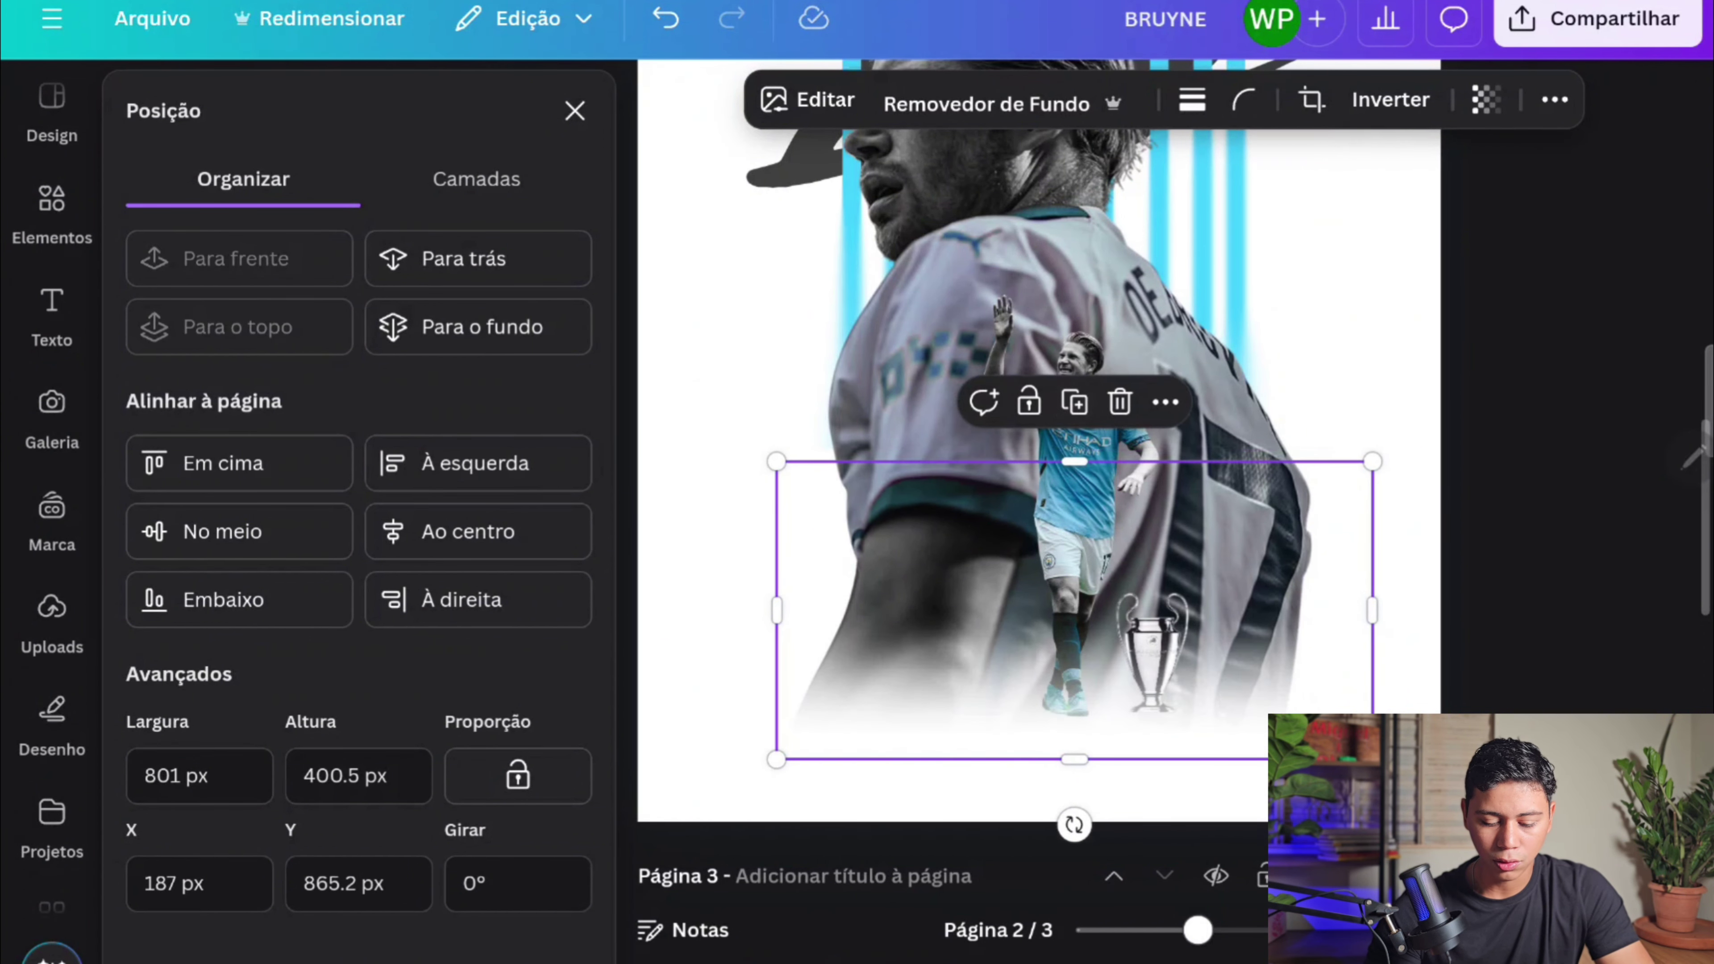
left_click(516, 263)
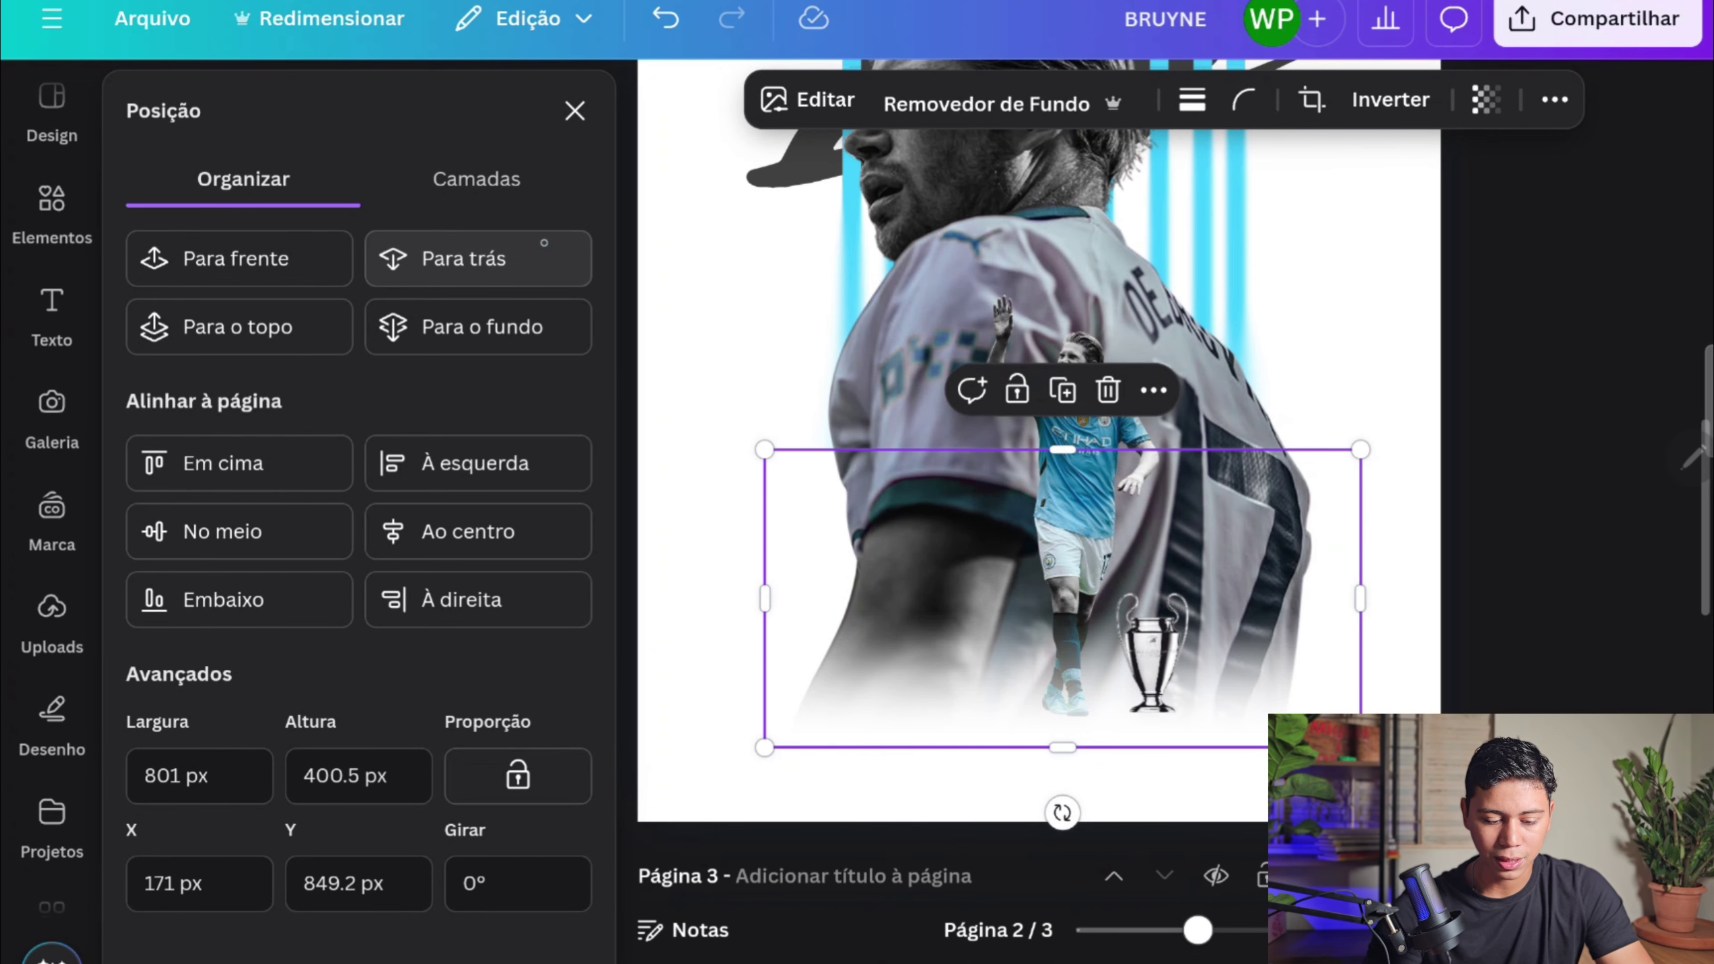
left_click(1373, 682)
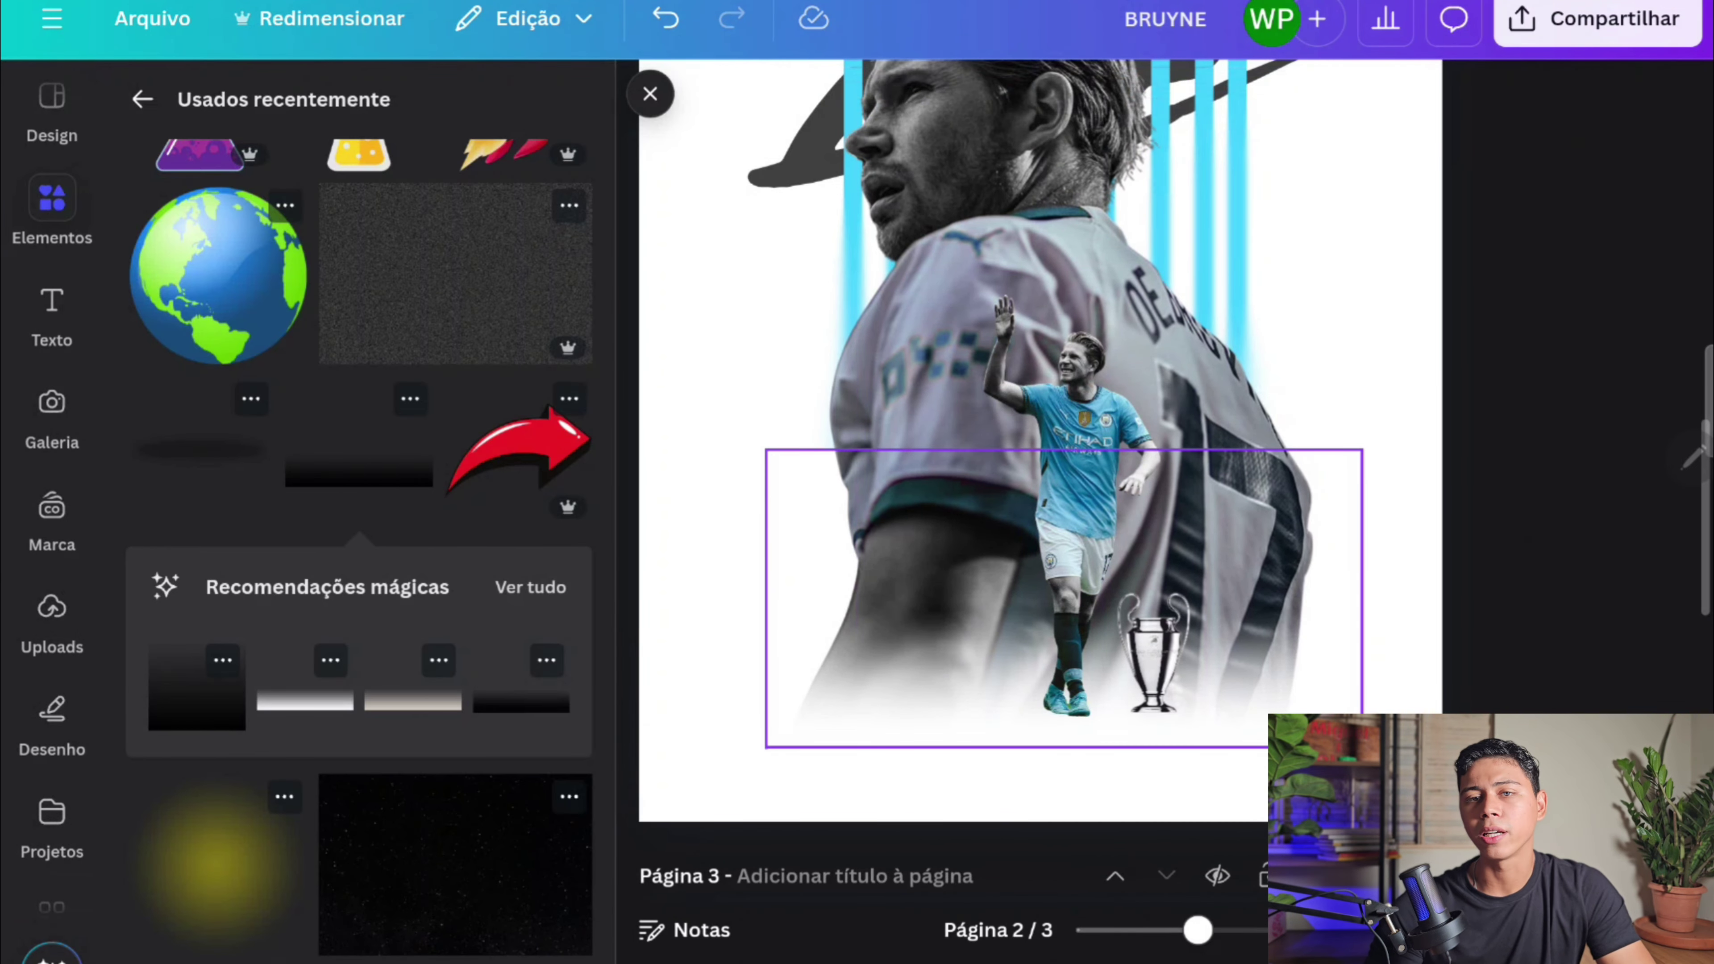
scroll(1039, 472, "down", 3)
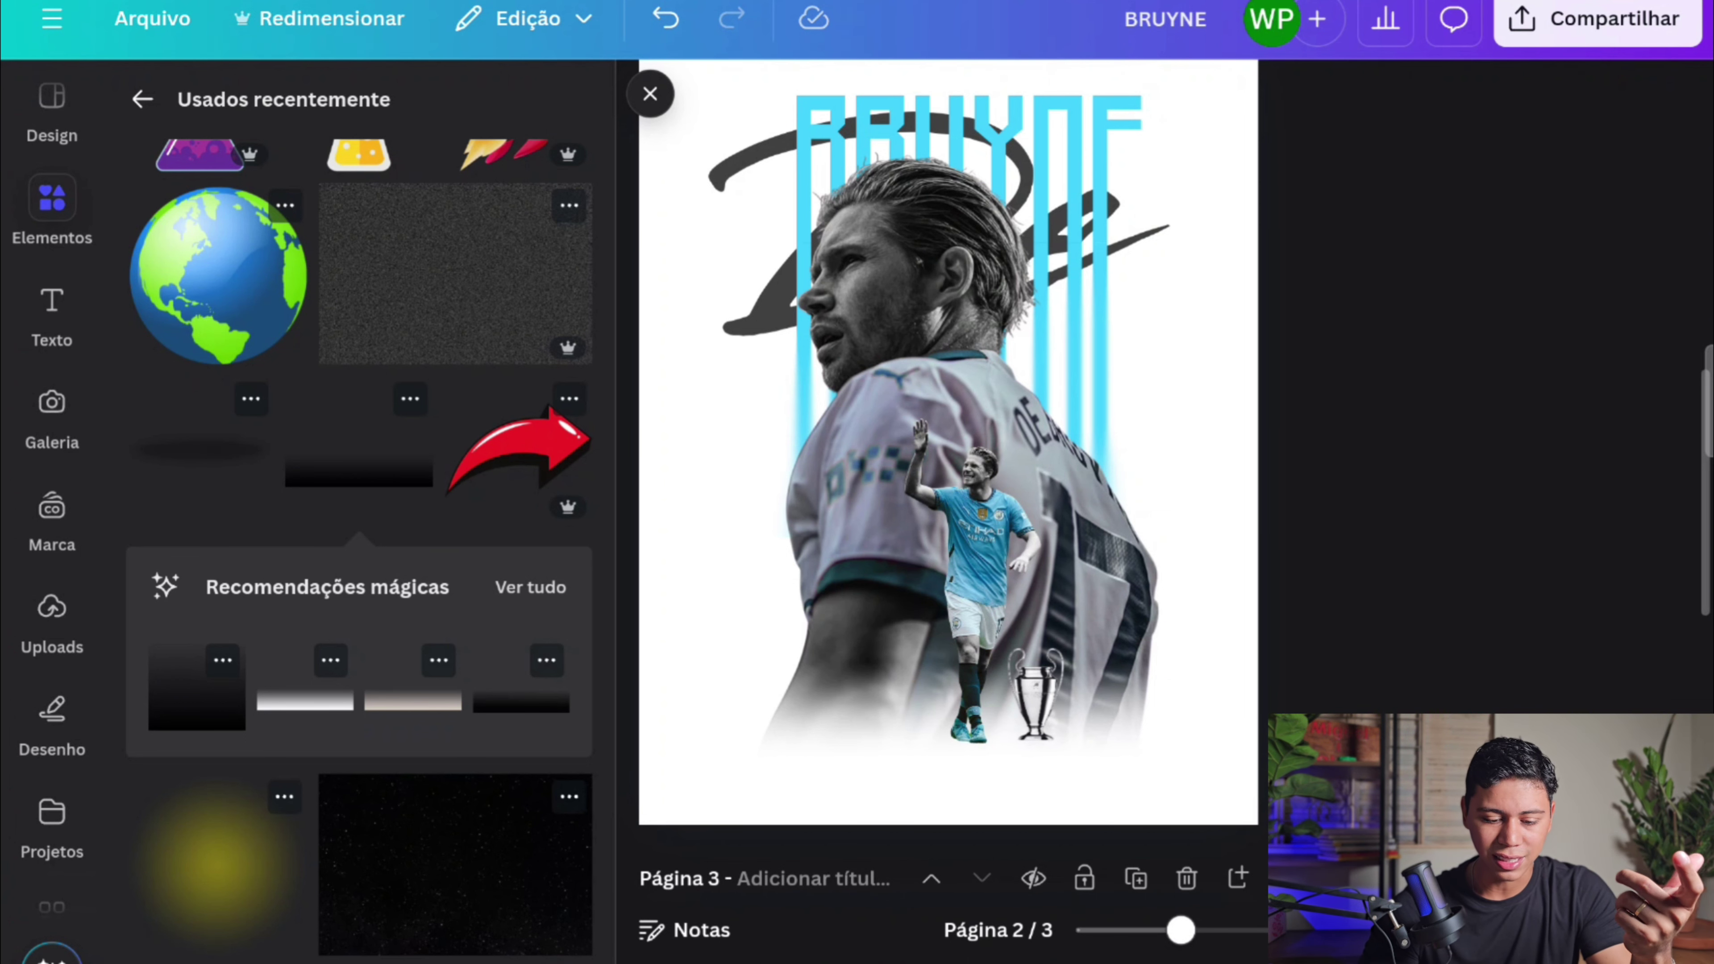
- Copy the three-line description paragraph about Kevin De Bruyne from the lower part of page 1
left_click(650, 93)
scroll(927, 432, "up", 15)
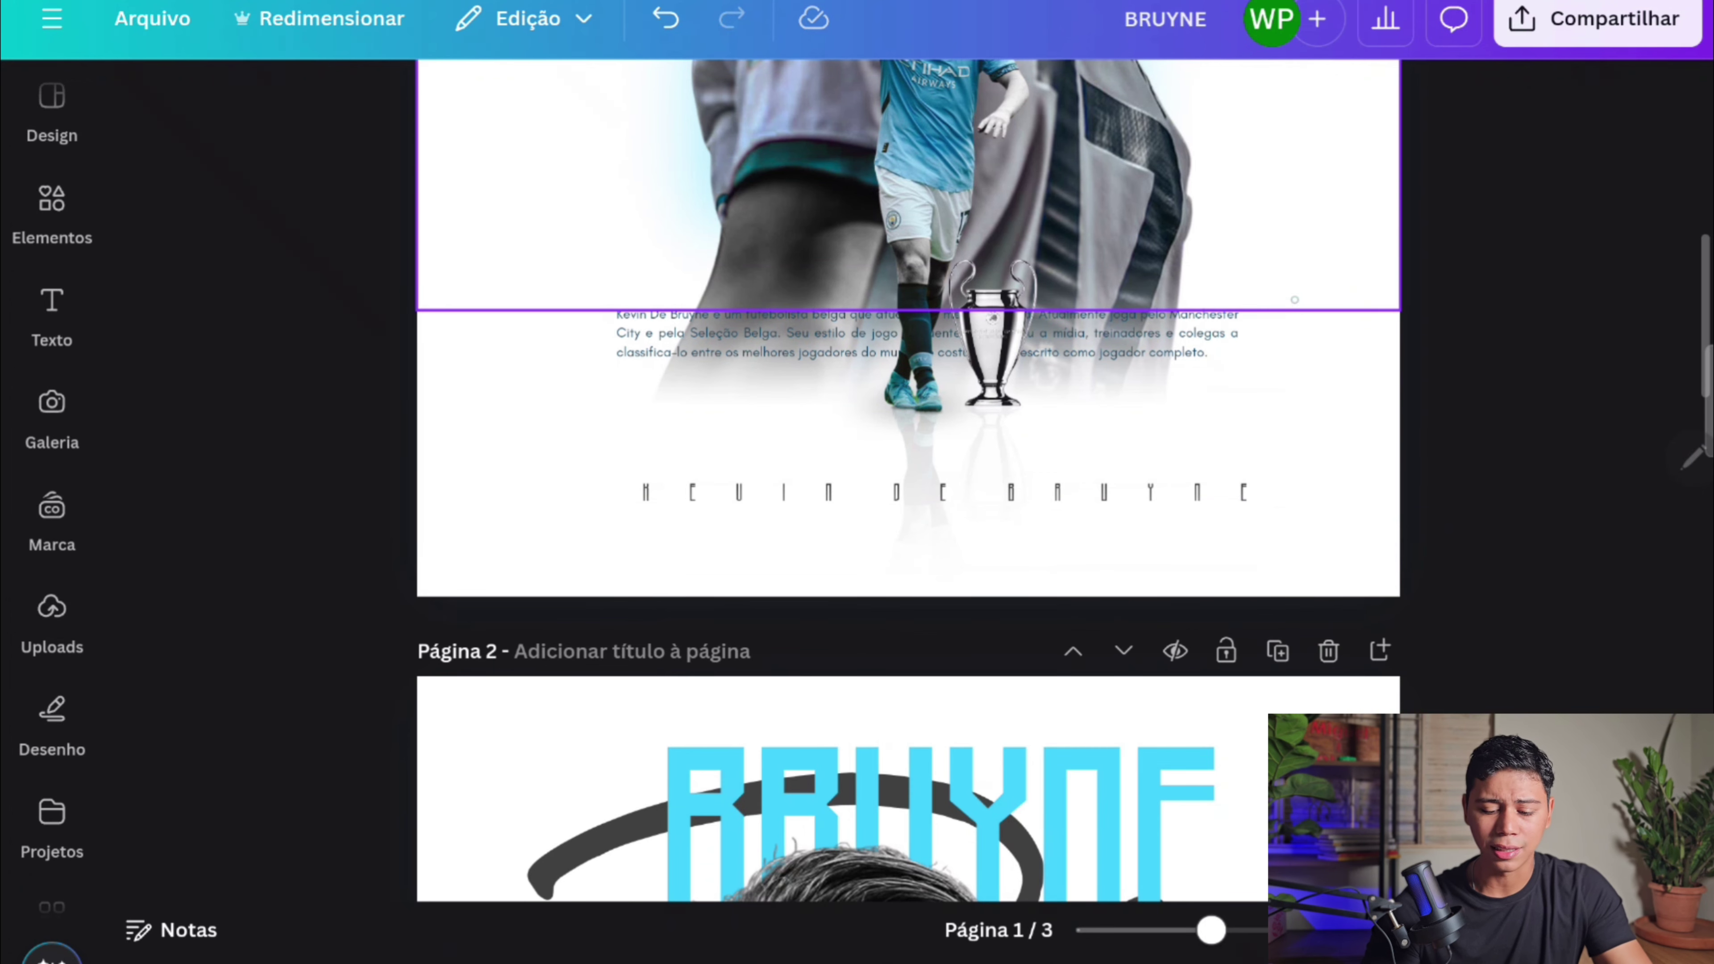
left_click(1281, 316)
left_click(1281, 316)
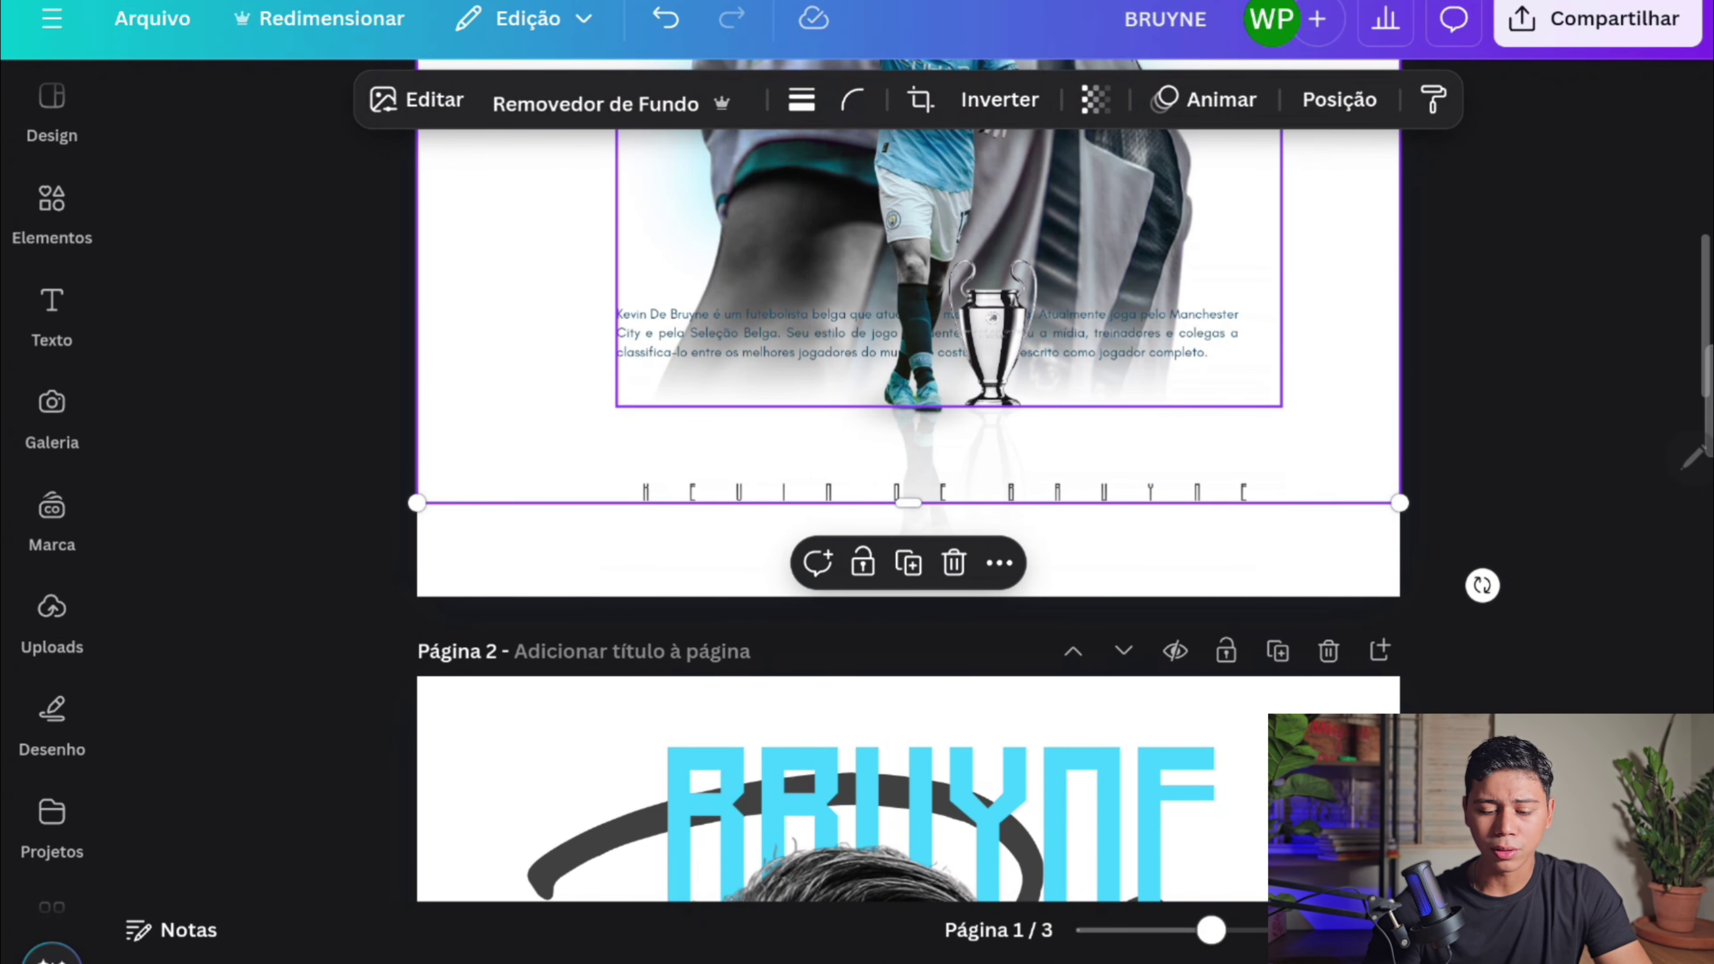
left_click(1339, 99)
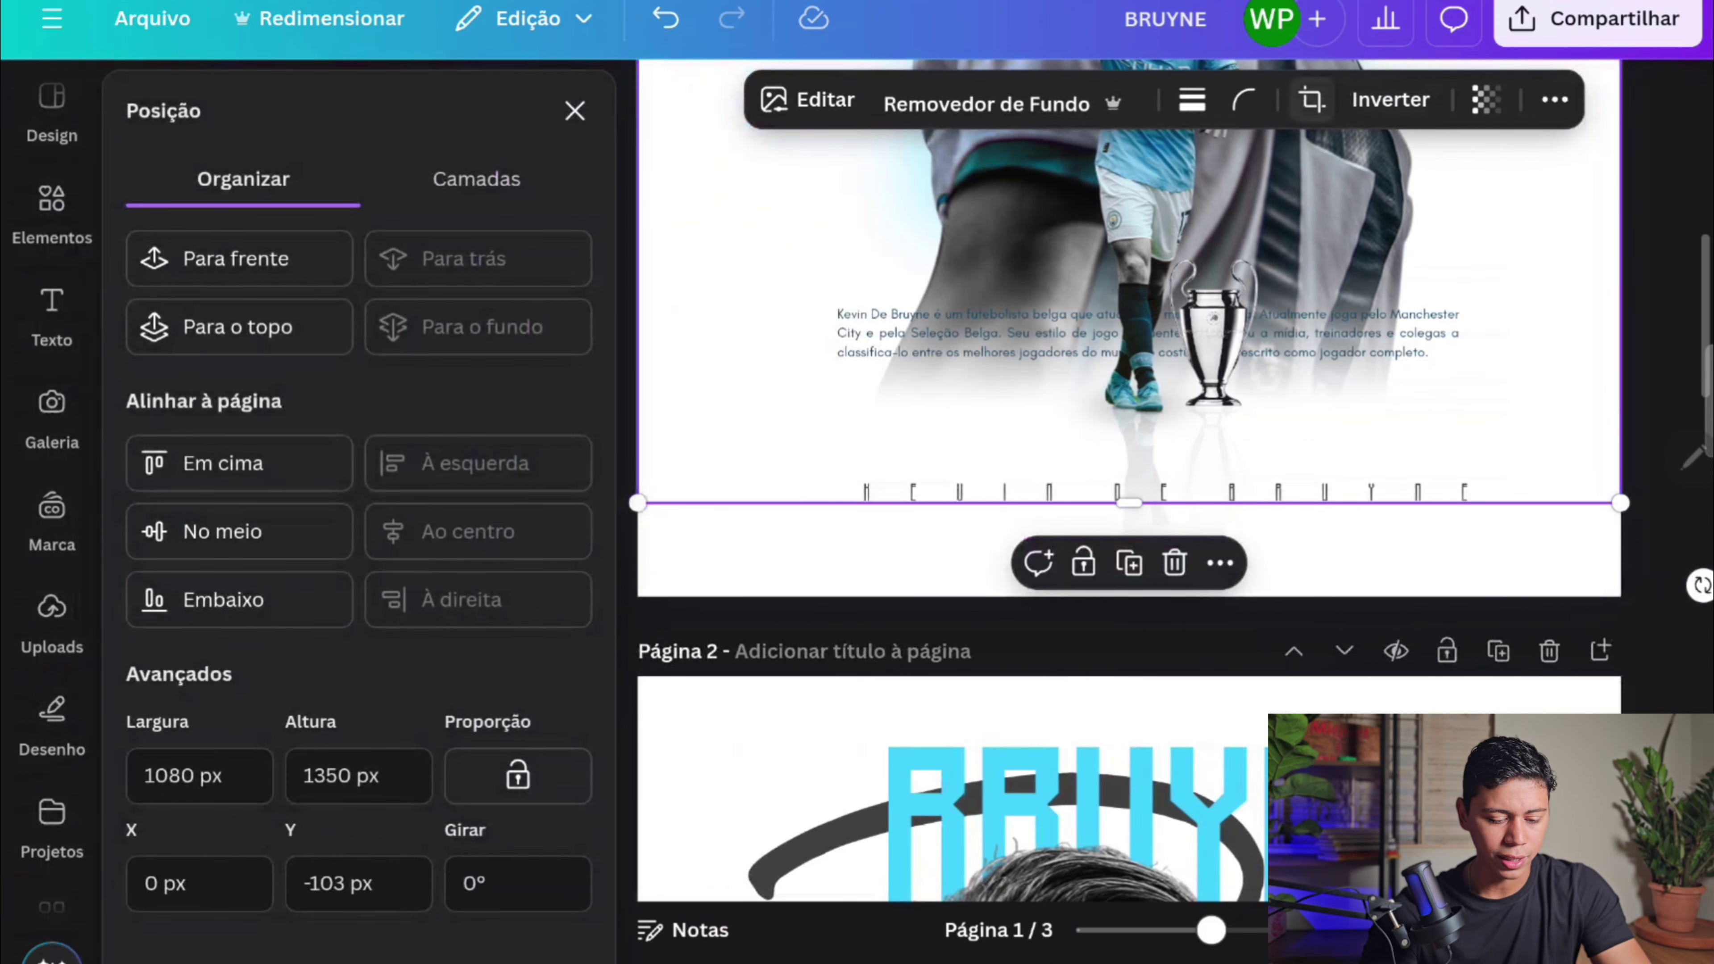
left_click(476, 179)
left_click(359, 825)
left_click(1262, 246)
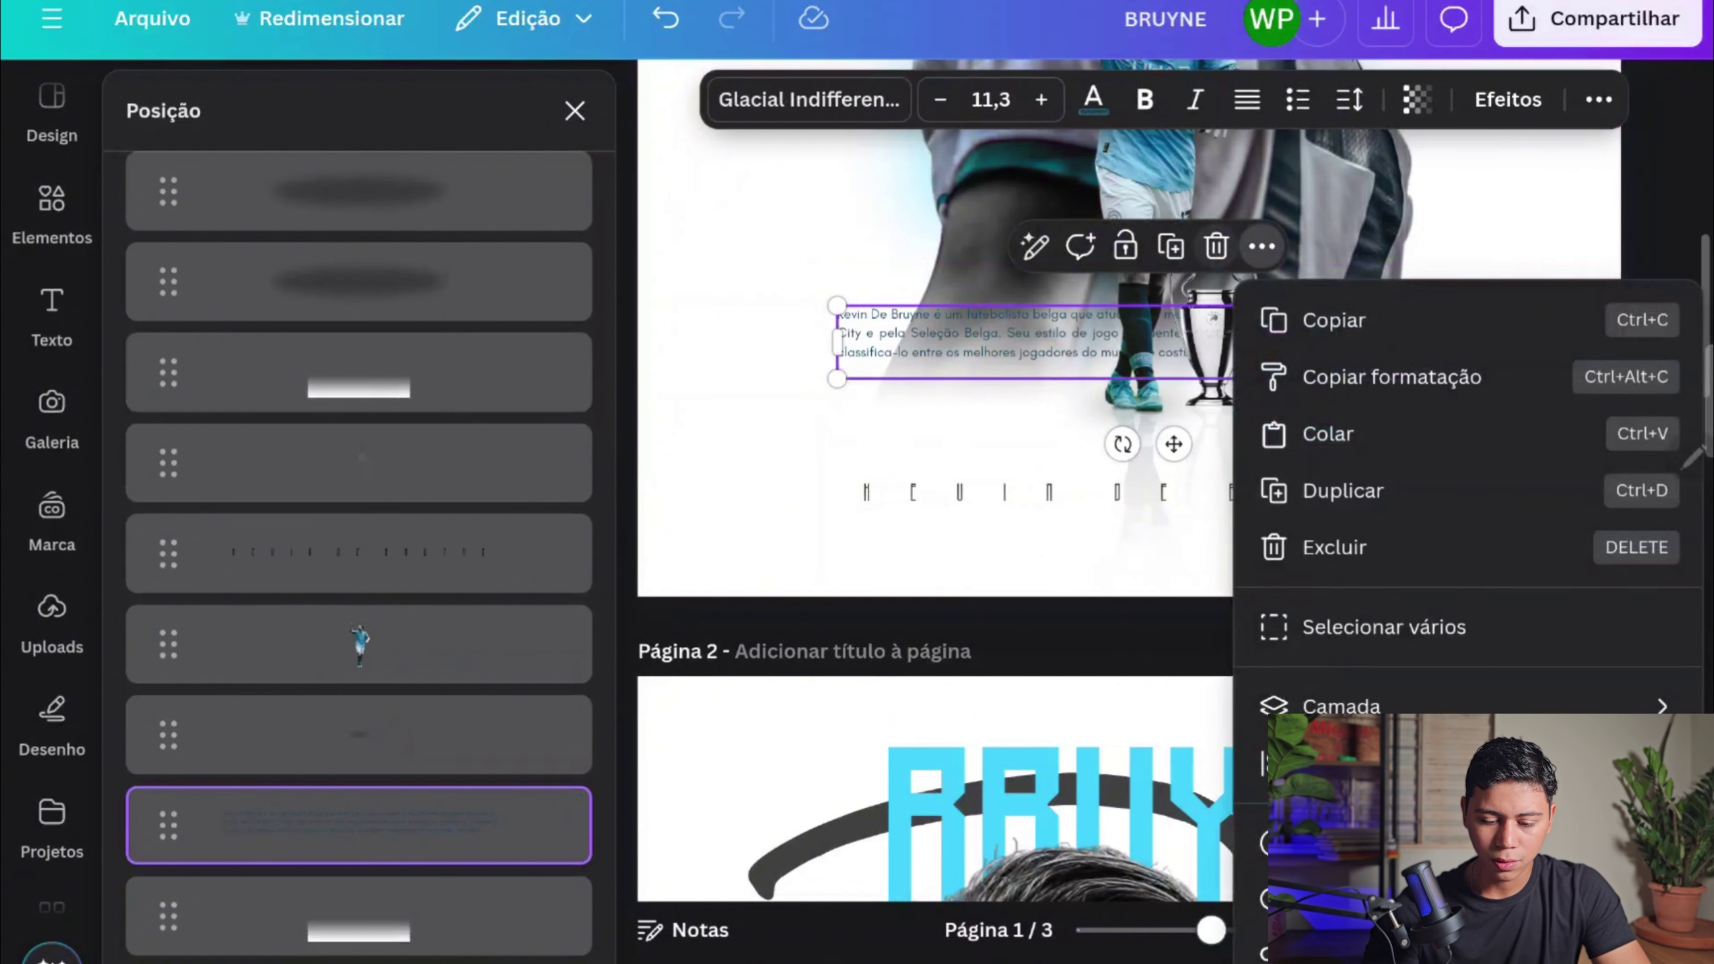
left_click(1349, 317)
- Paste the copied description paragraph onto page 2
scroll(1349, 317, "down", 5)
scroll(1127, 506, "down", 3)
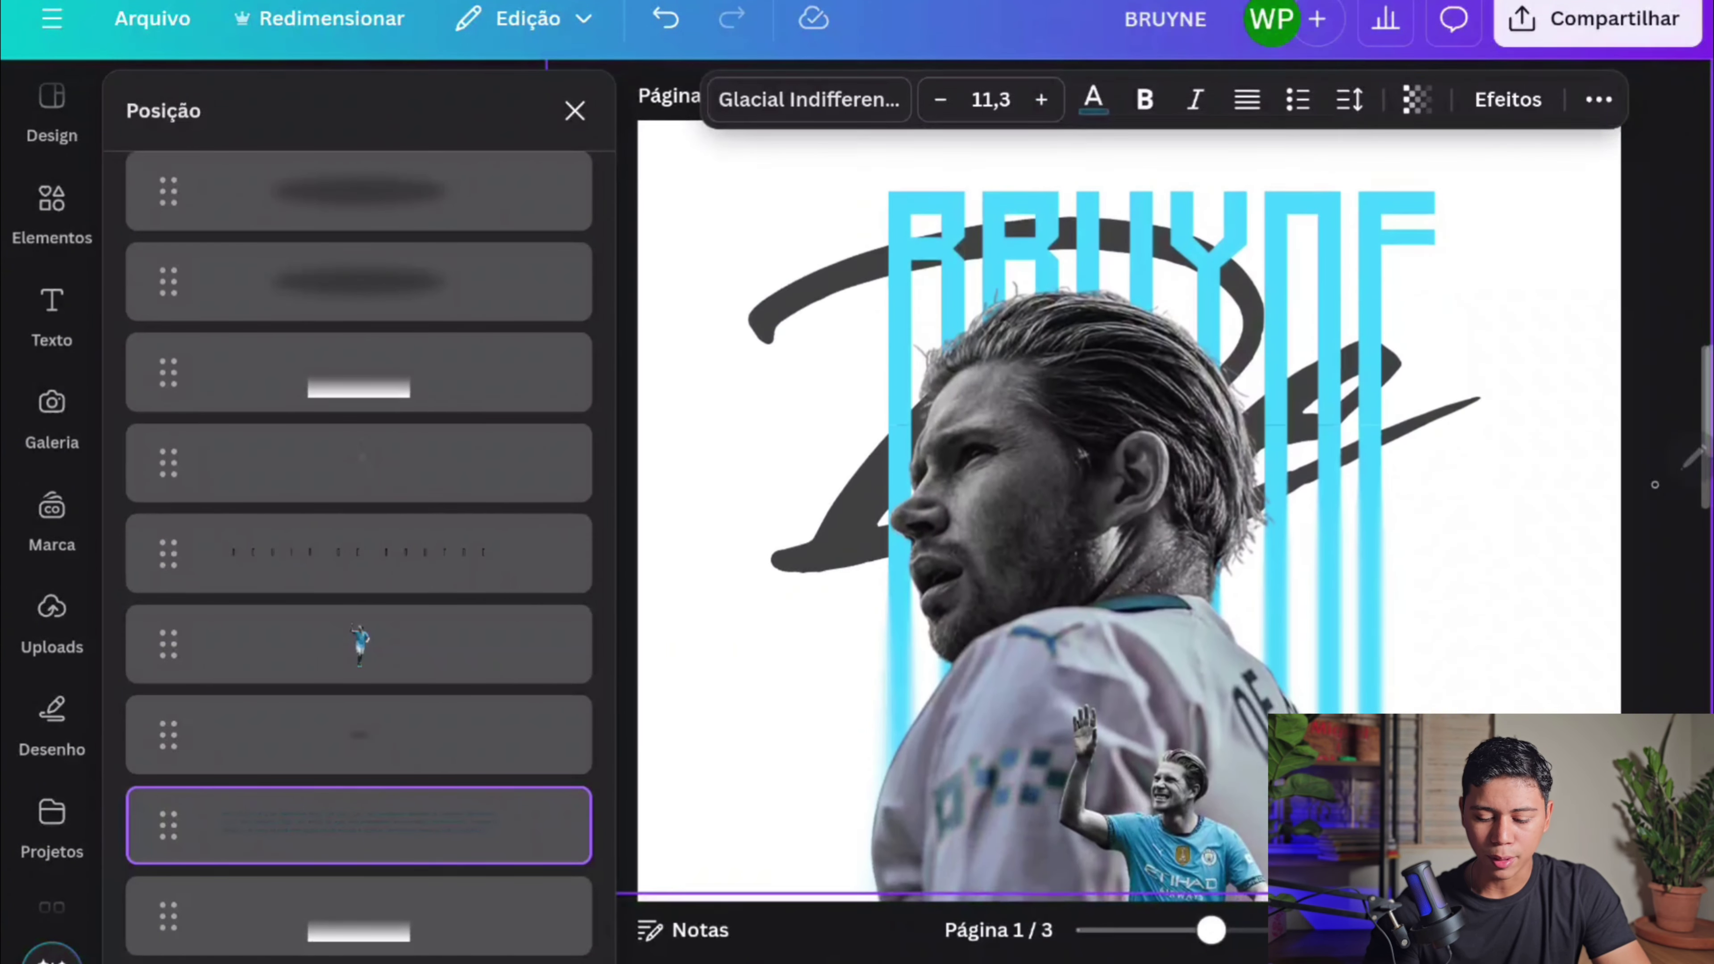
right_click(764, 552)
left_click(843, 700)
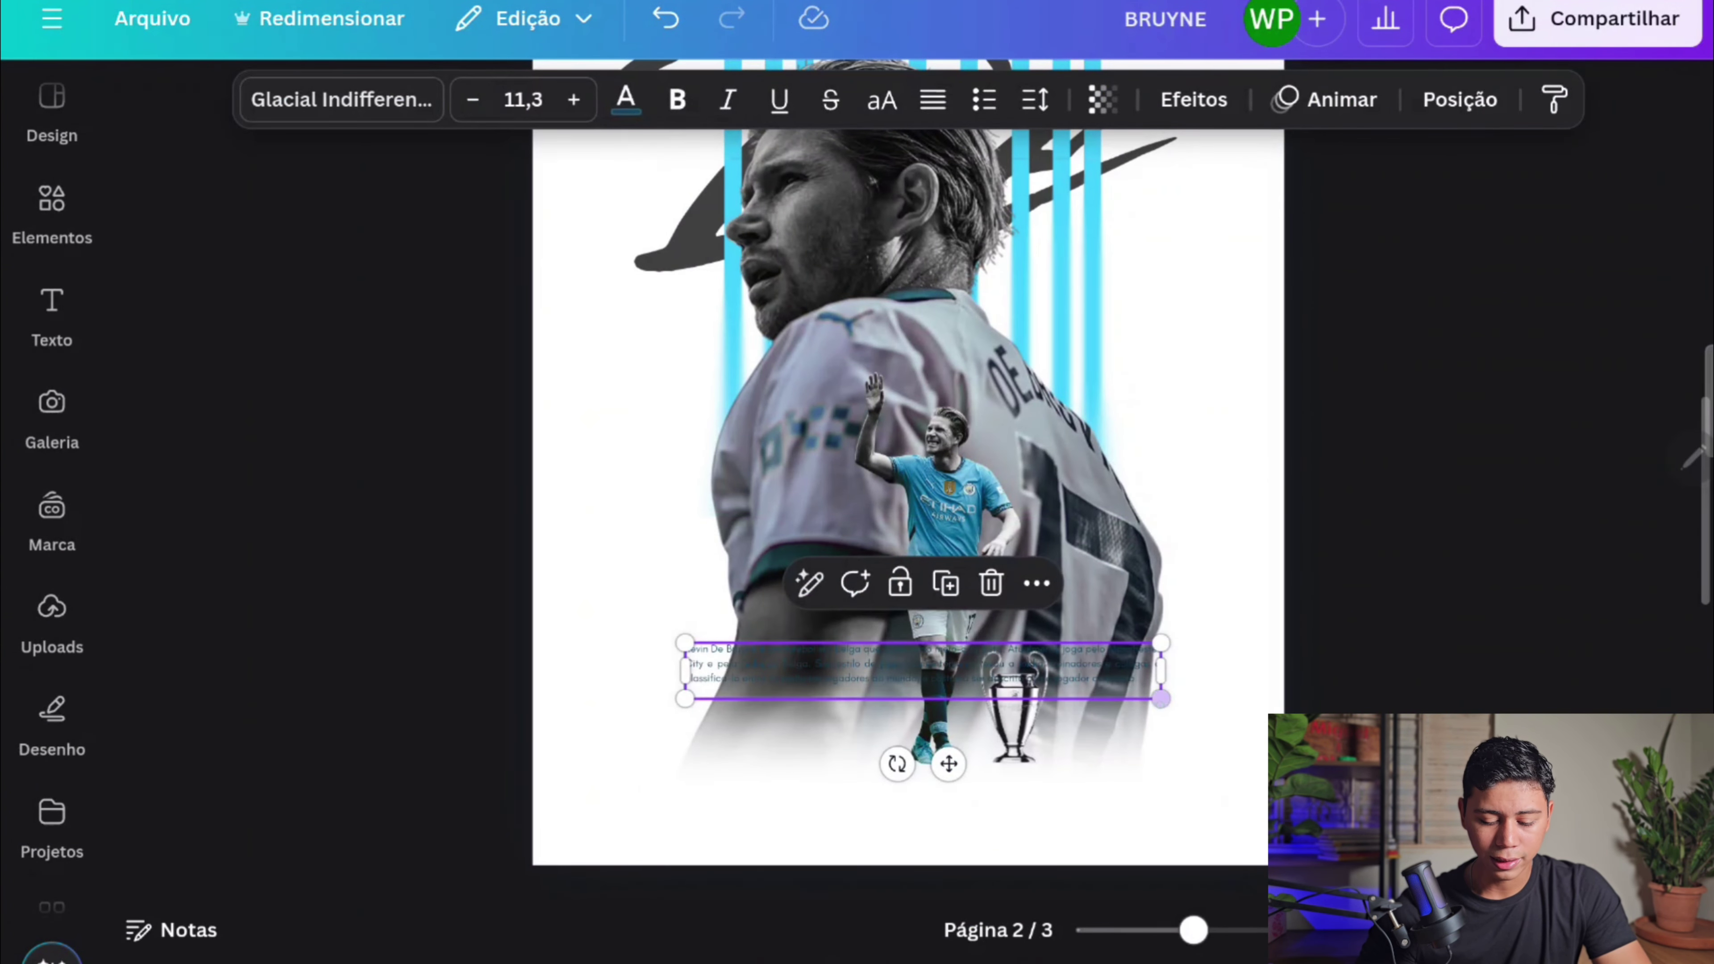
- Enlarge the description paragraph to font size 12.4 and center it horizontally across the player's lower legs and the trophy
left_click_drag(1160, 699, 1208, 708)
left_click_drag(844, 672, 844, 729)
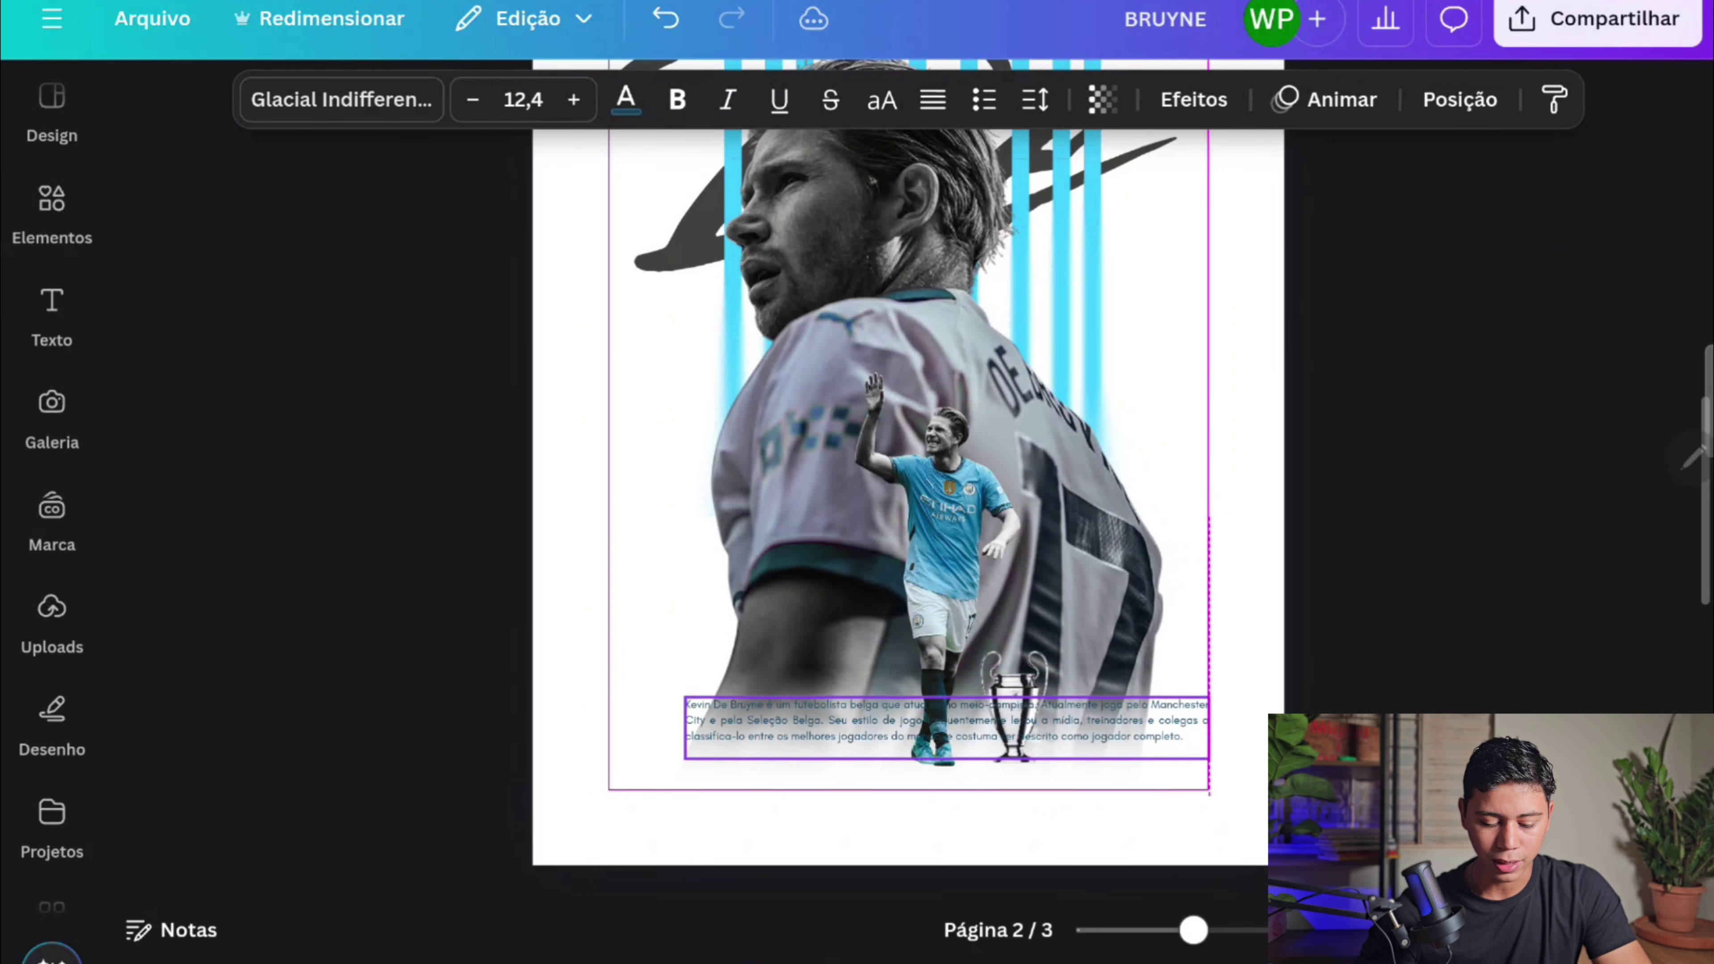
left_click(1416, 605)
left_click(1201, 725)
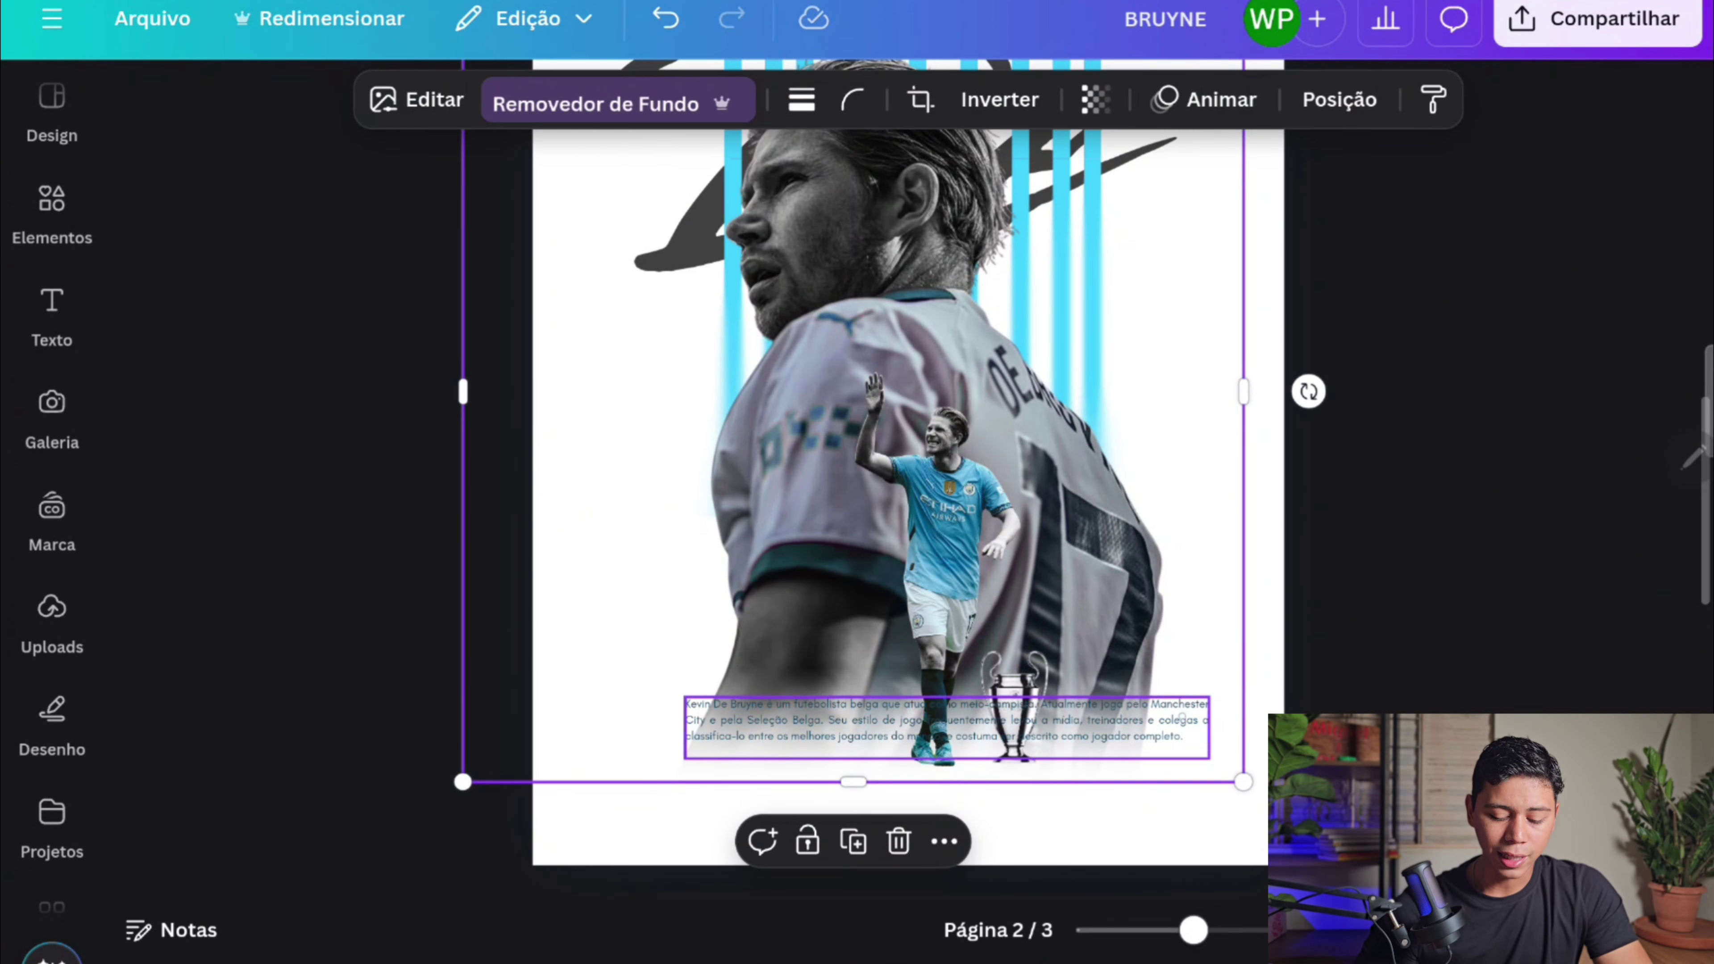
left_click(1181, 725)
left_click_drag(1181, 726, 1164, 727)
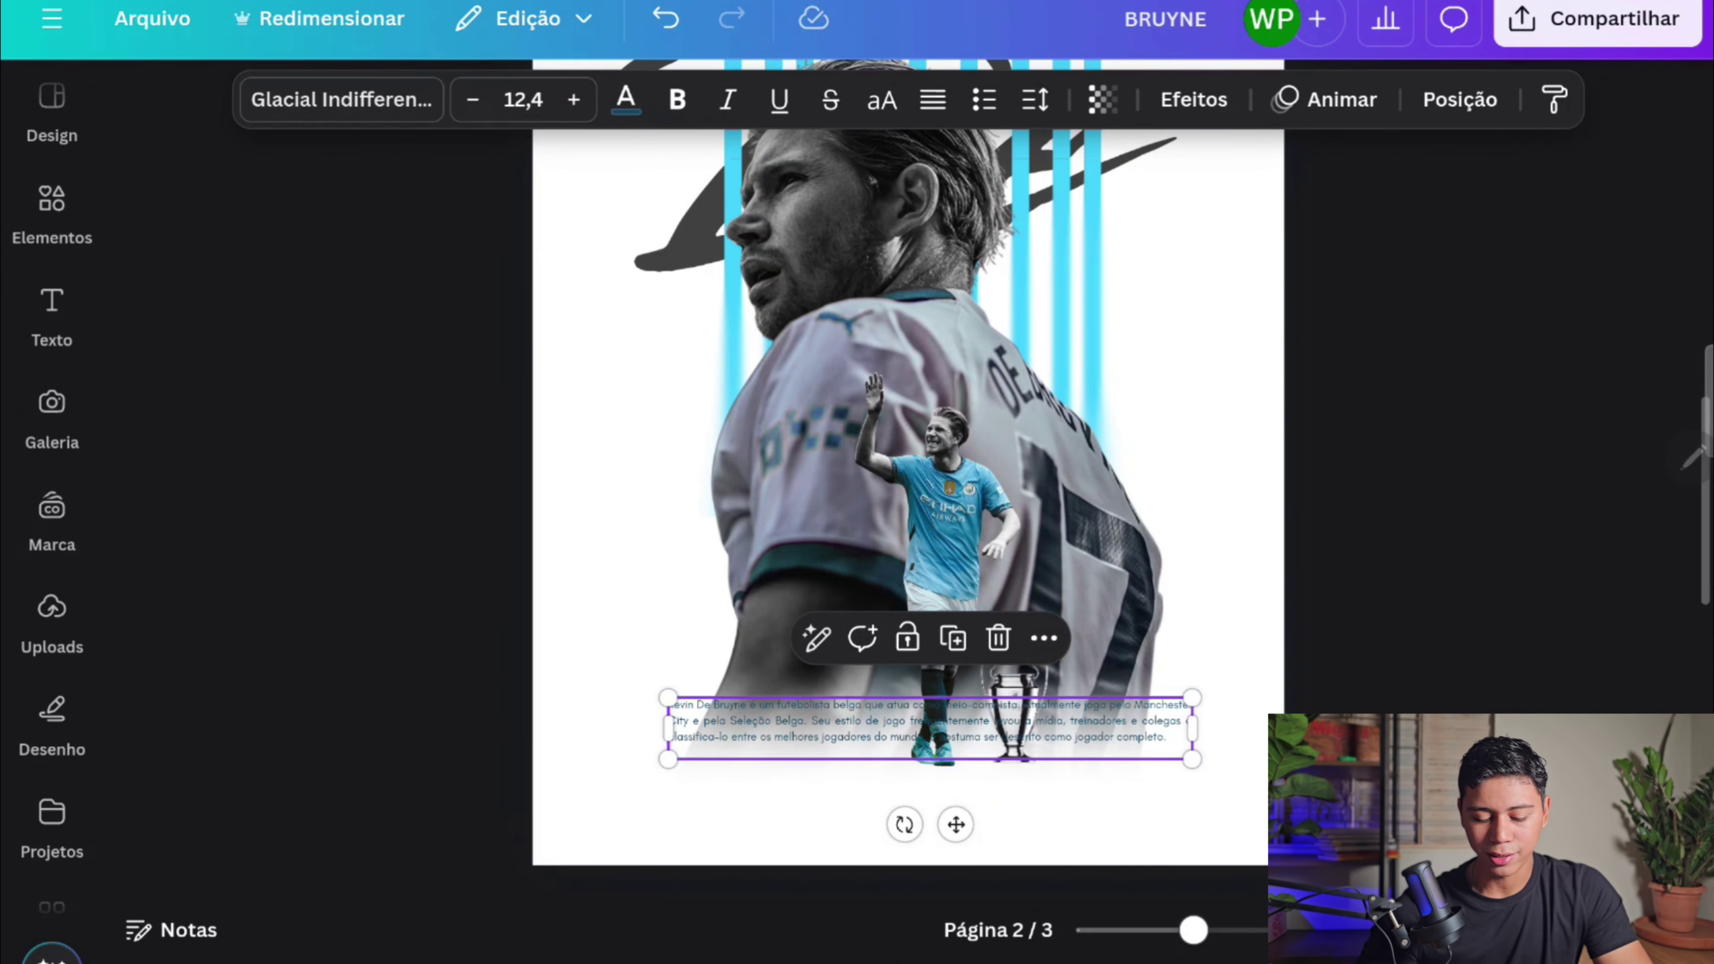
left_click(1459, 99)
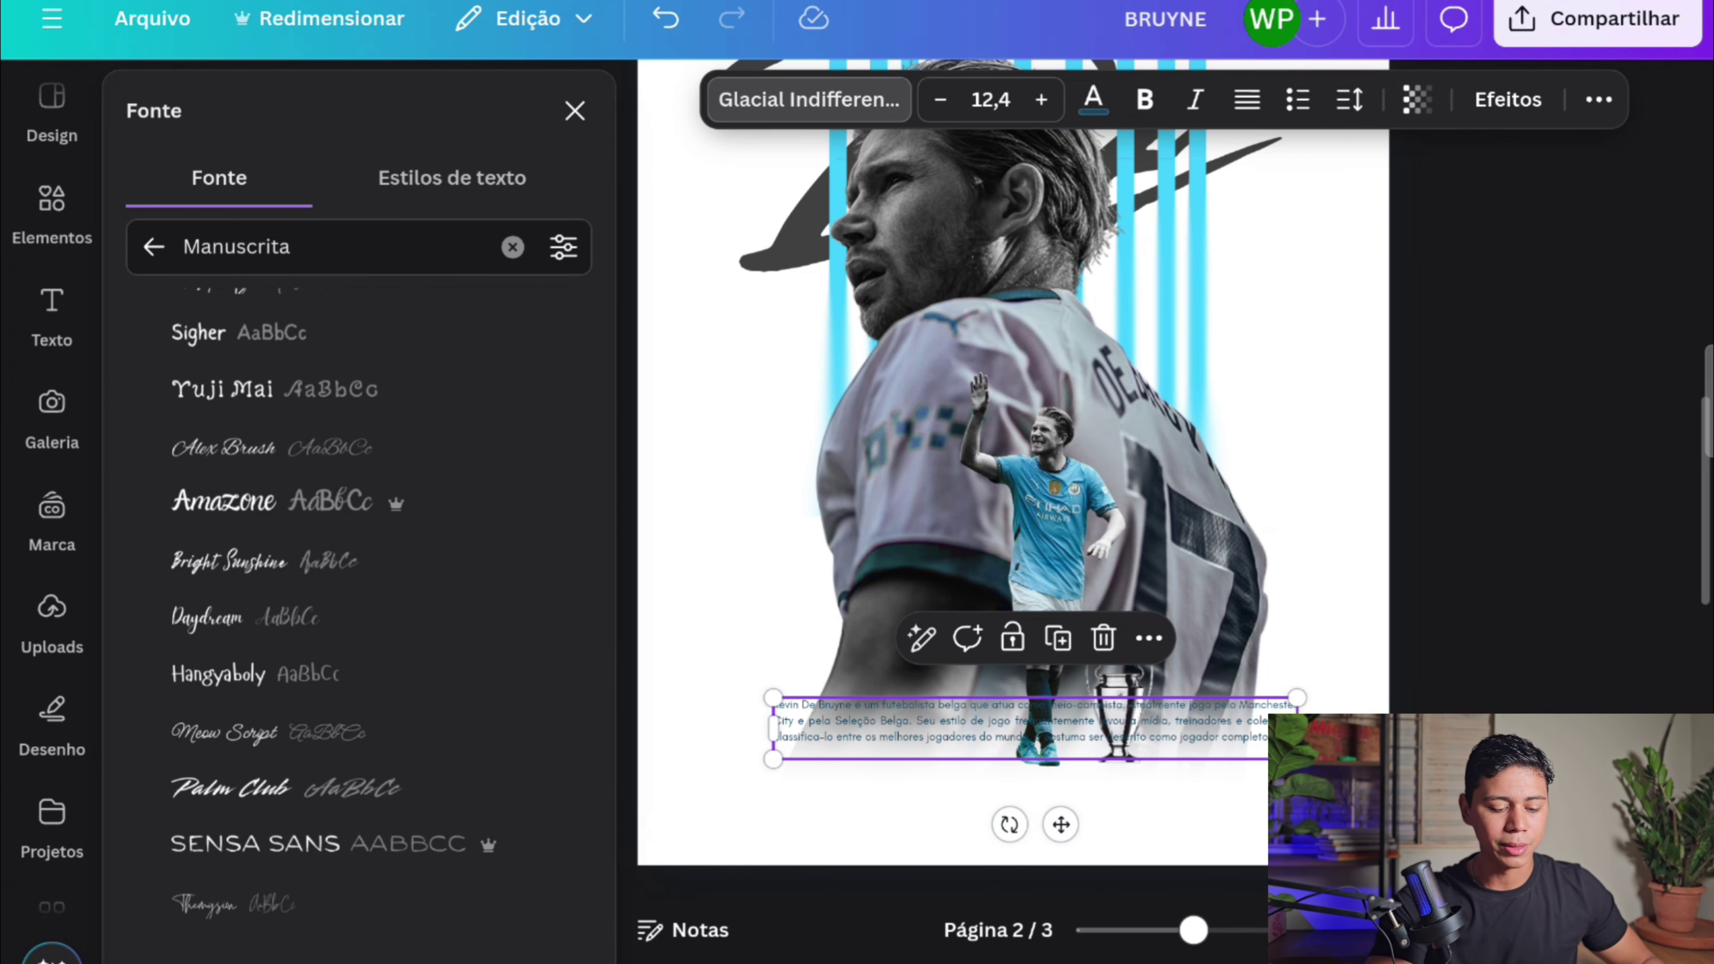
left_click(154, 247)
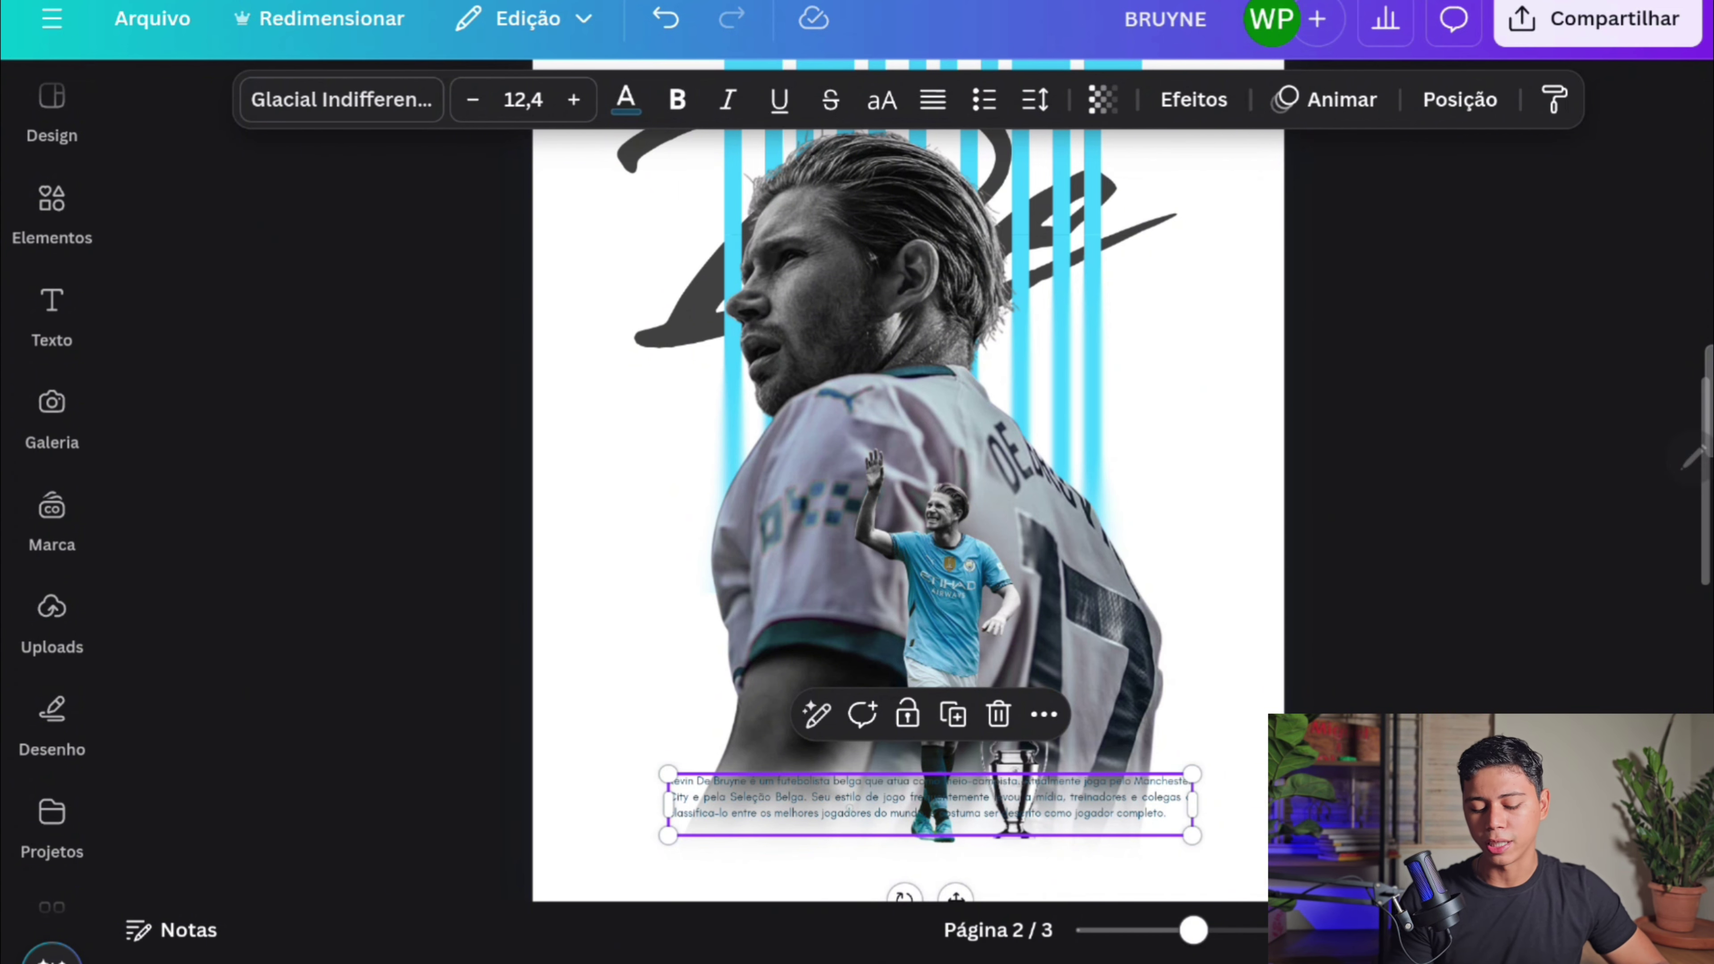
scroll(1692, 458, "up", 3)
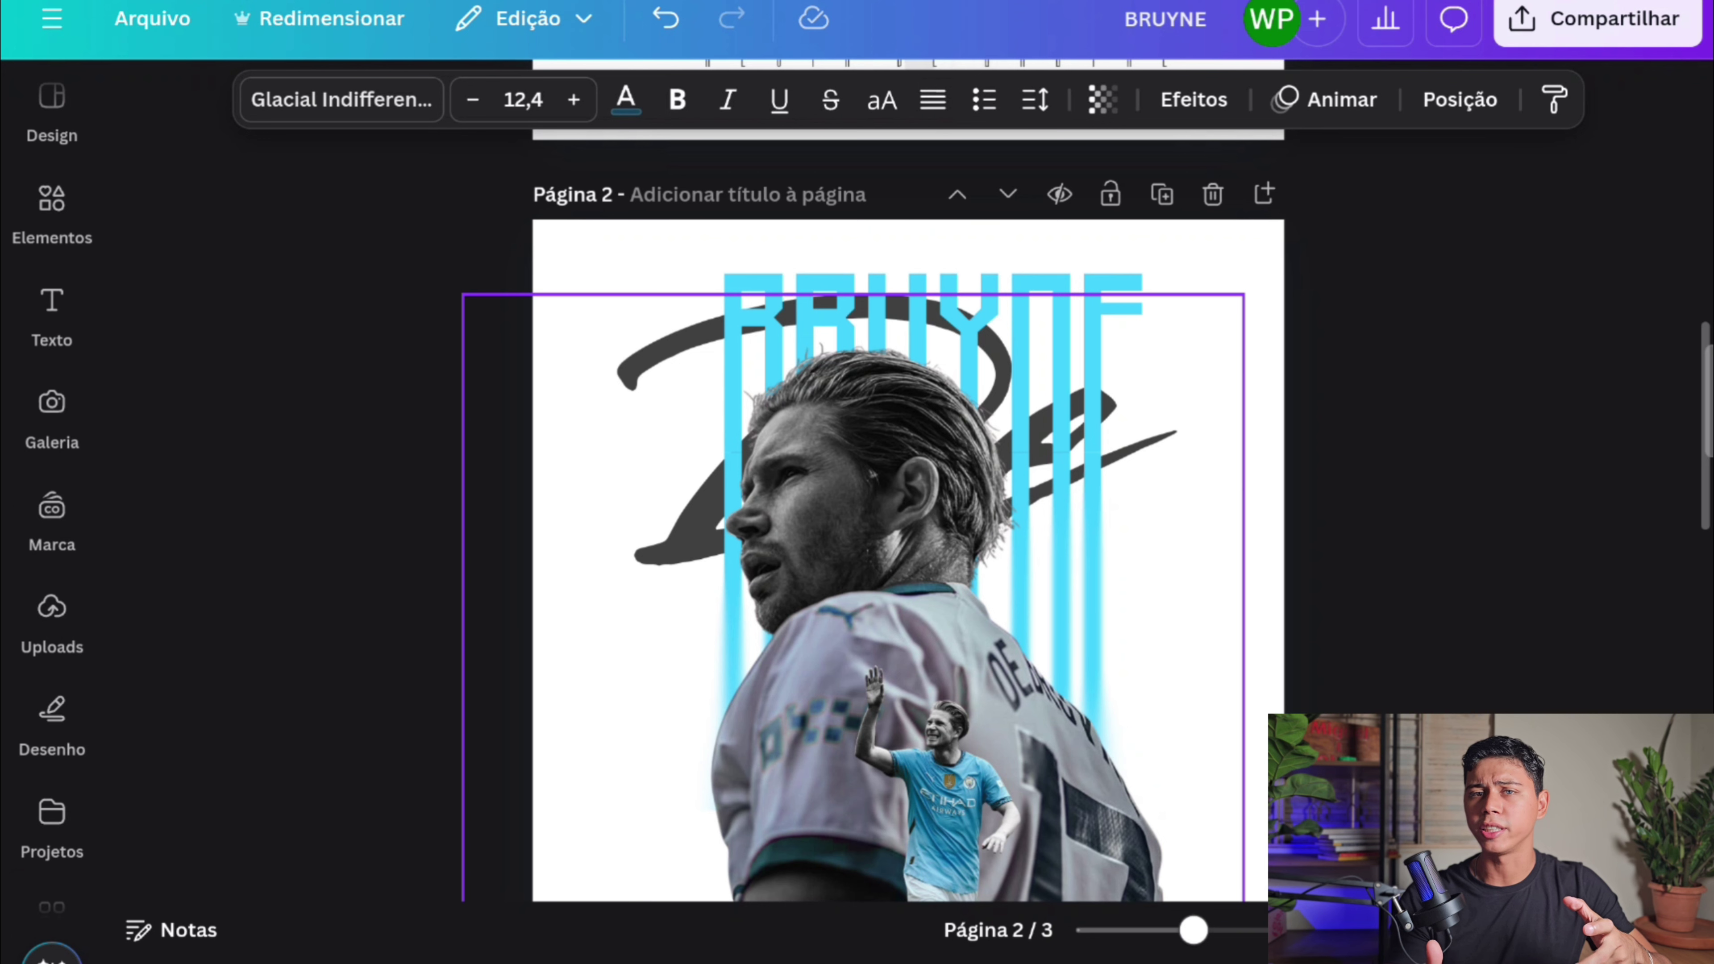
scroll(908, 514, "down", 4)
left_click(930, 758)
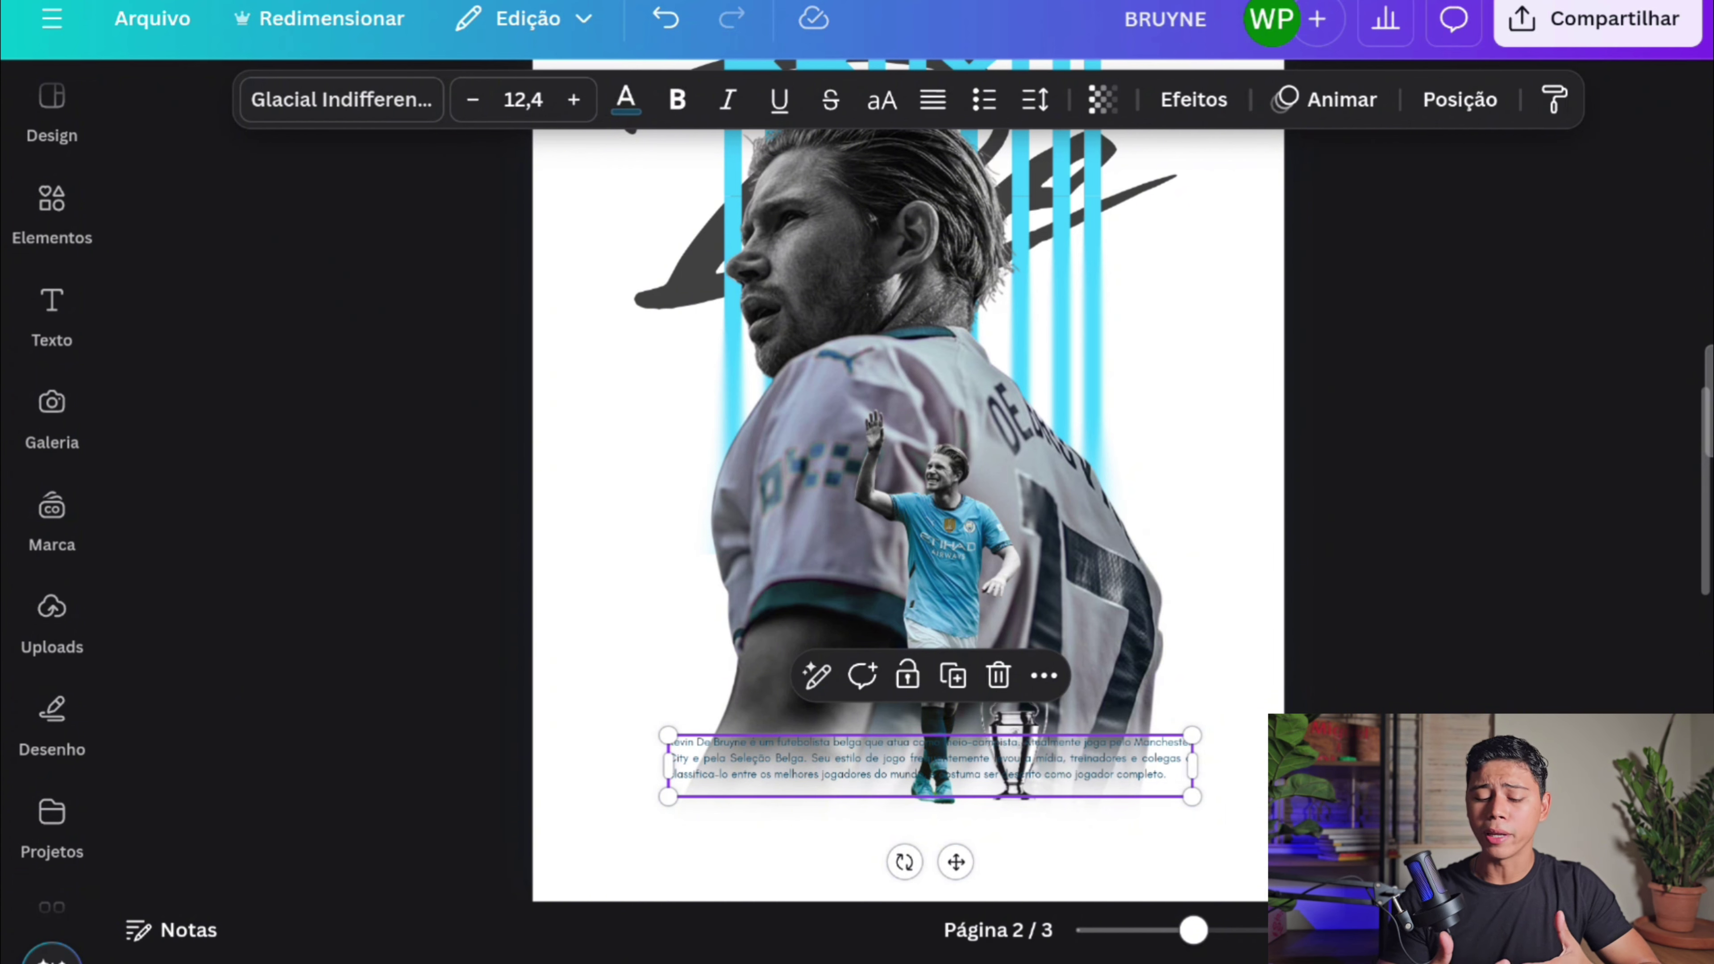
- Try enlarging the description paragraph to font size 16.8, and undo the enlargement
scroll(908, 473, "down", 1)
scroll(908, 472, "down", 1, "ctrl")
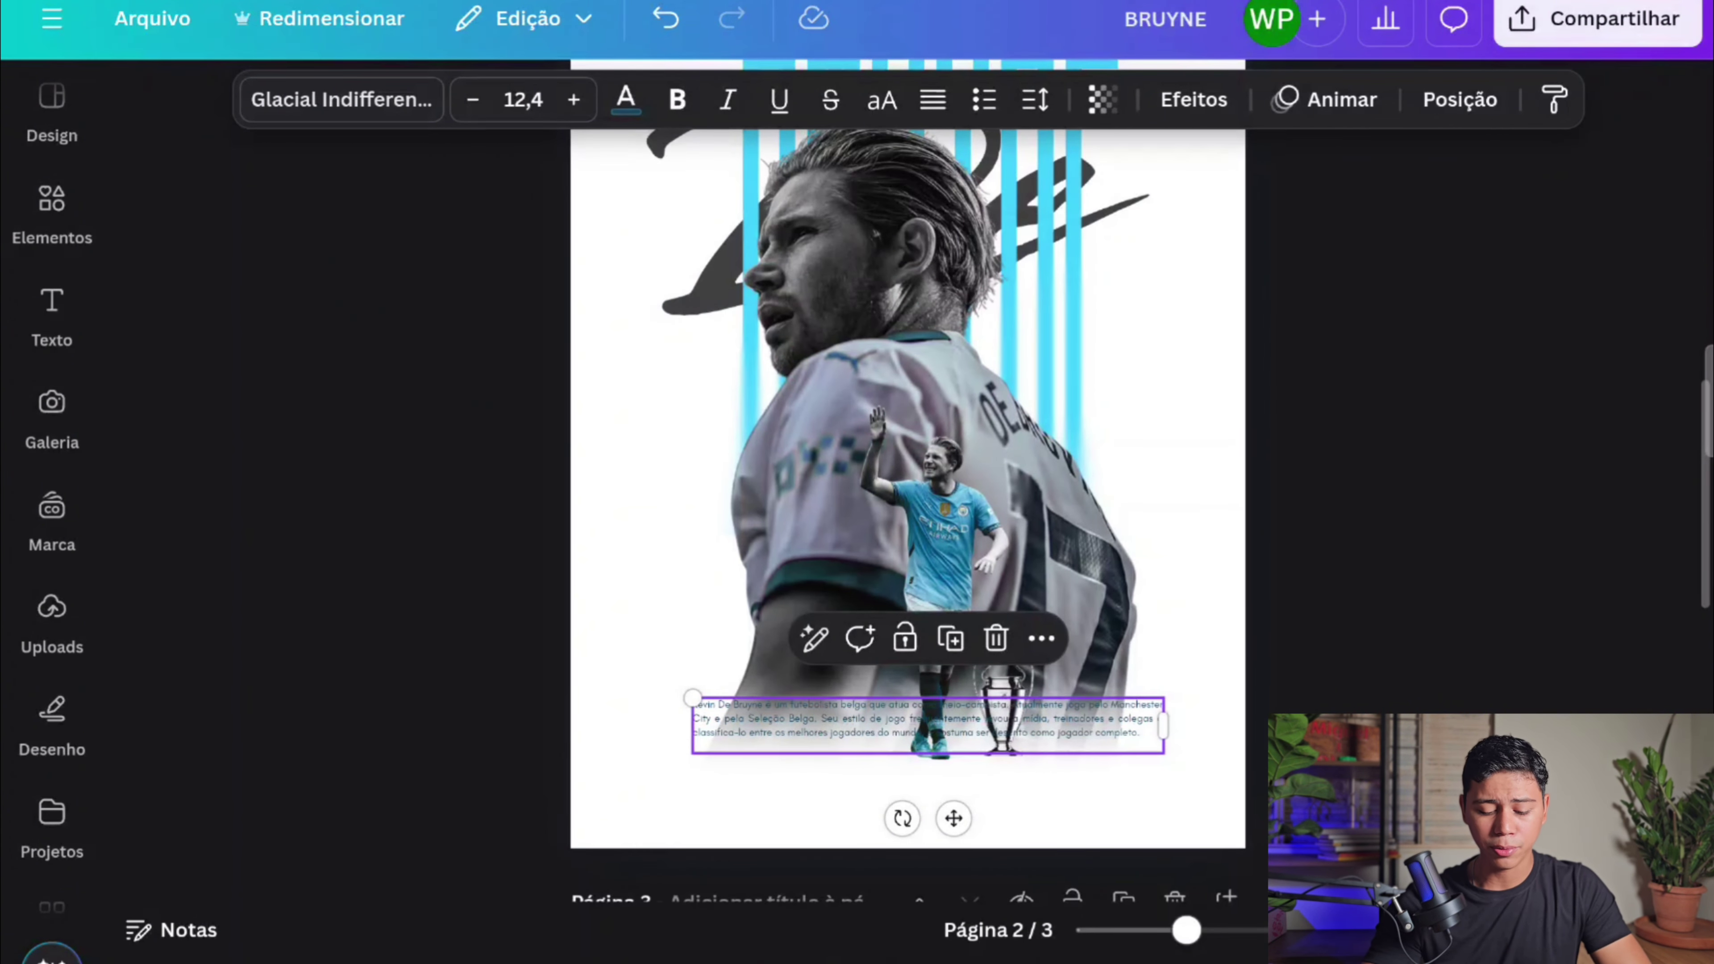
left_click_drag(693, 697, 524, 677)
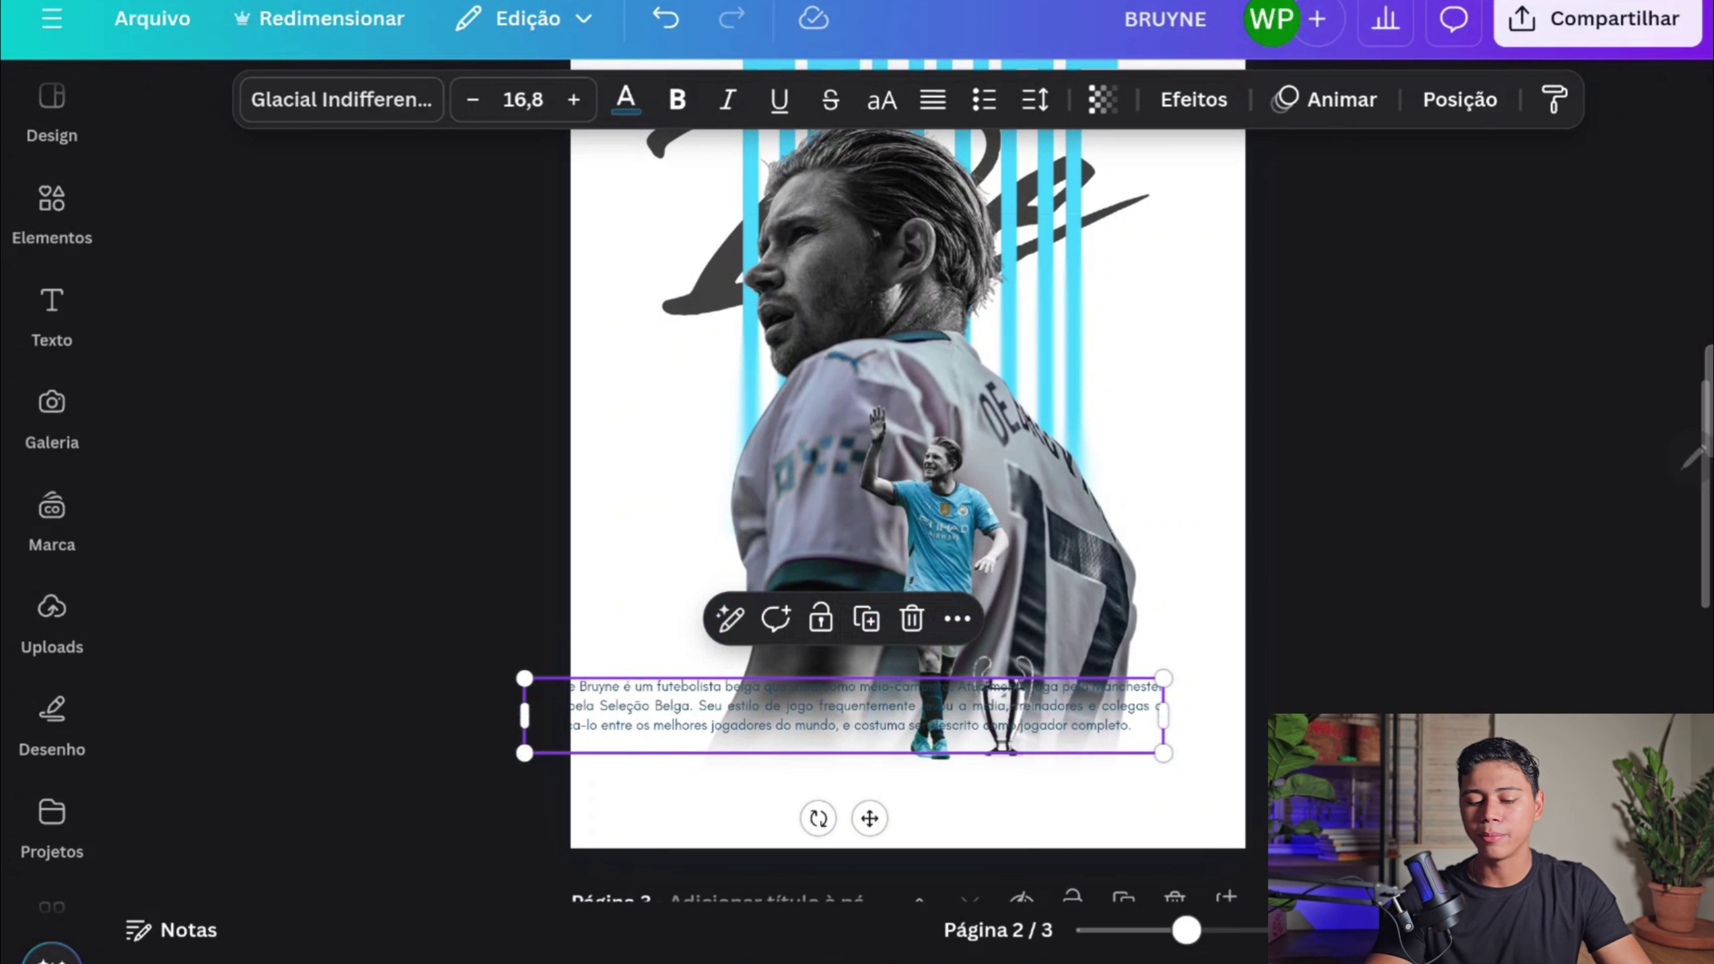
key("ctrl+z")
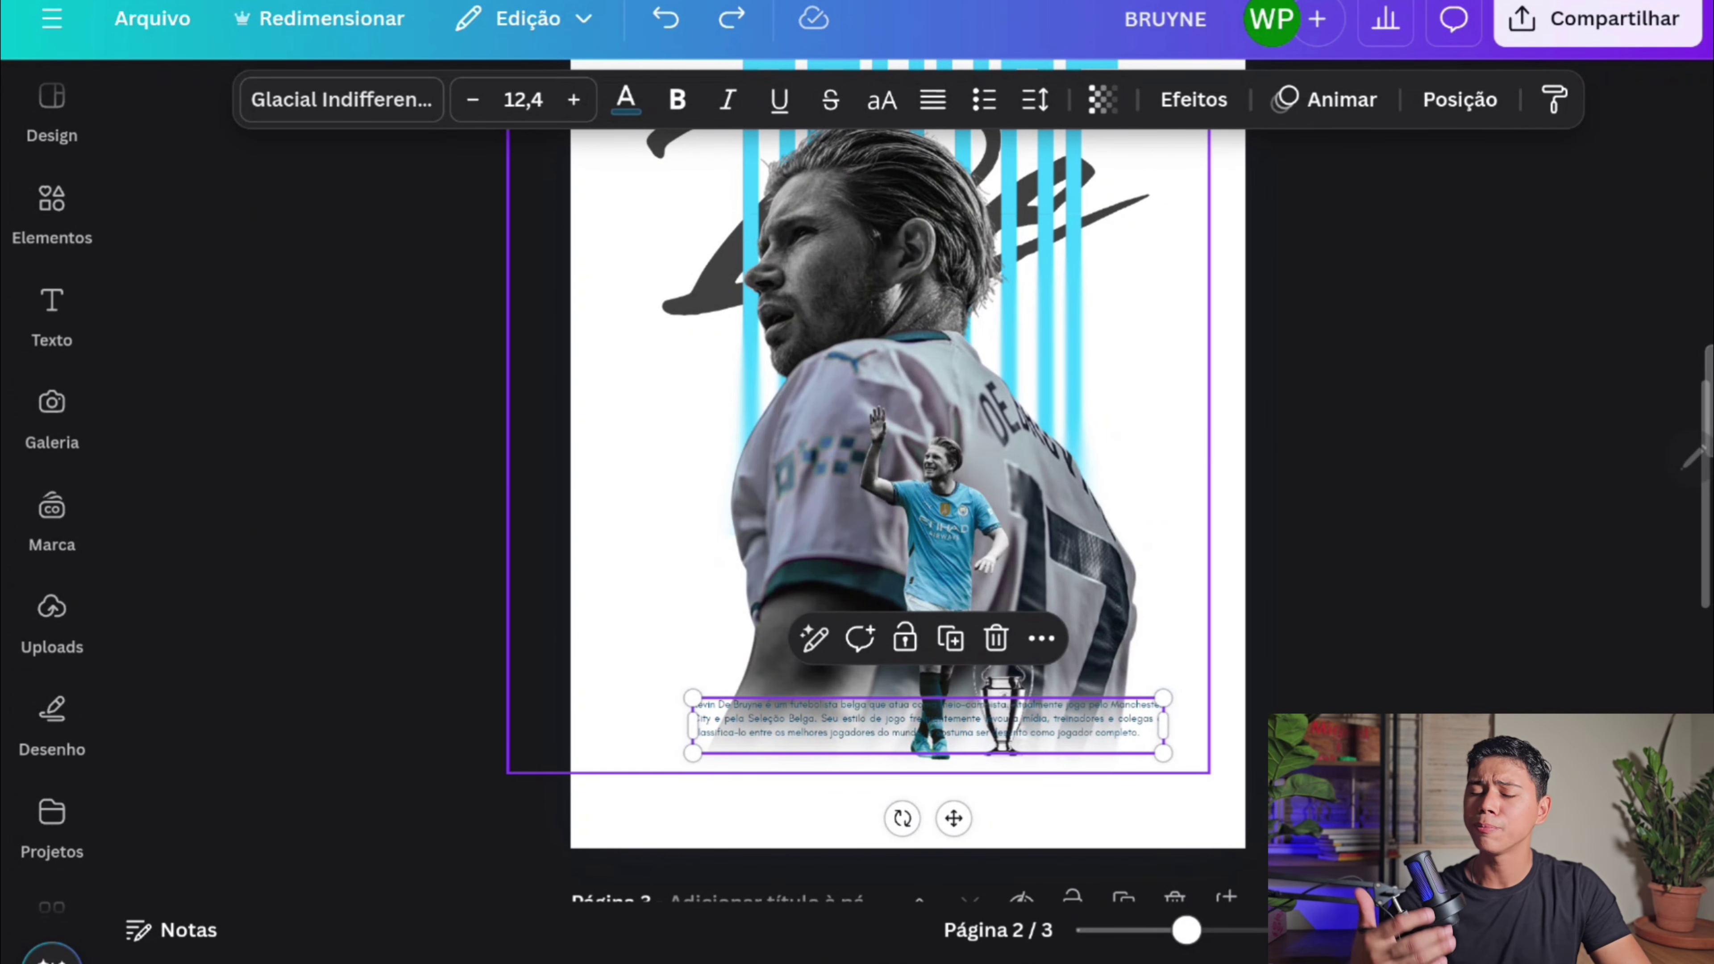
- Move the description paragraph's layer below the trophy and player cutouts and above the white gradients
left_click(1459, 99)
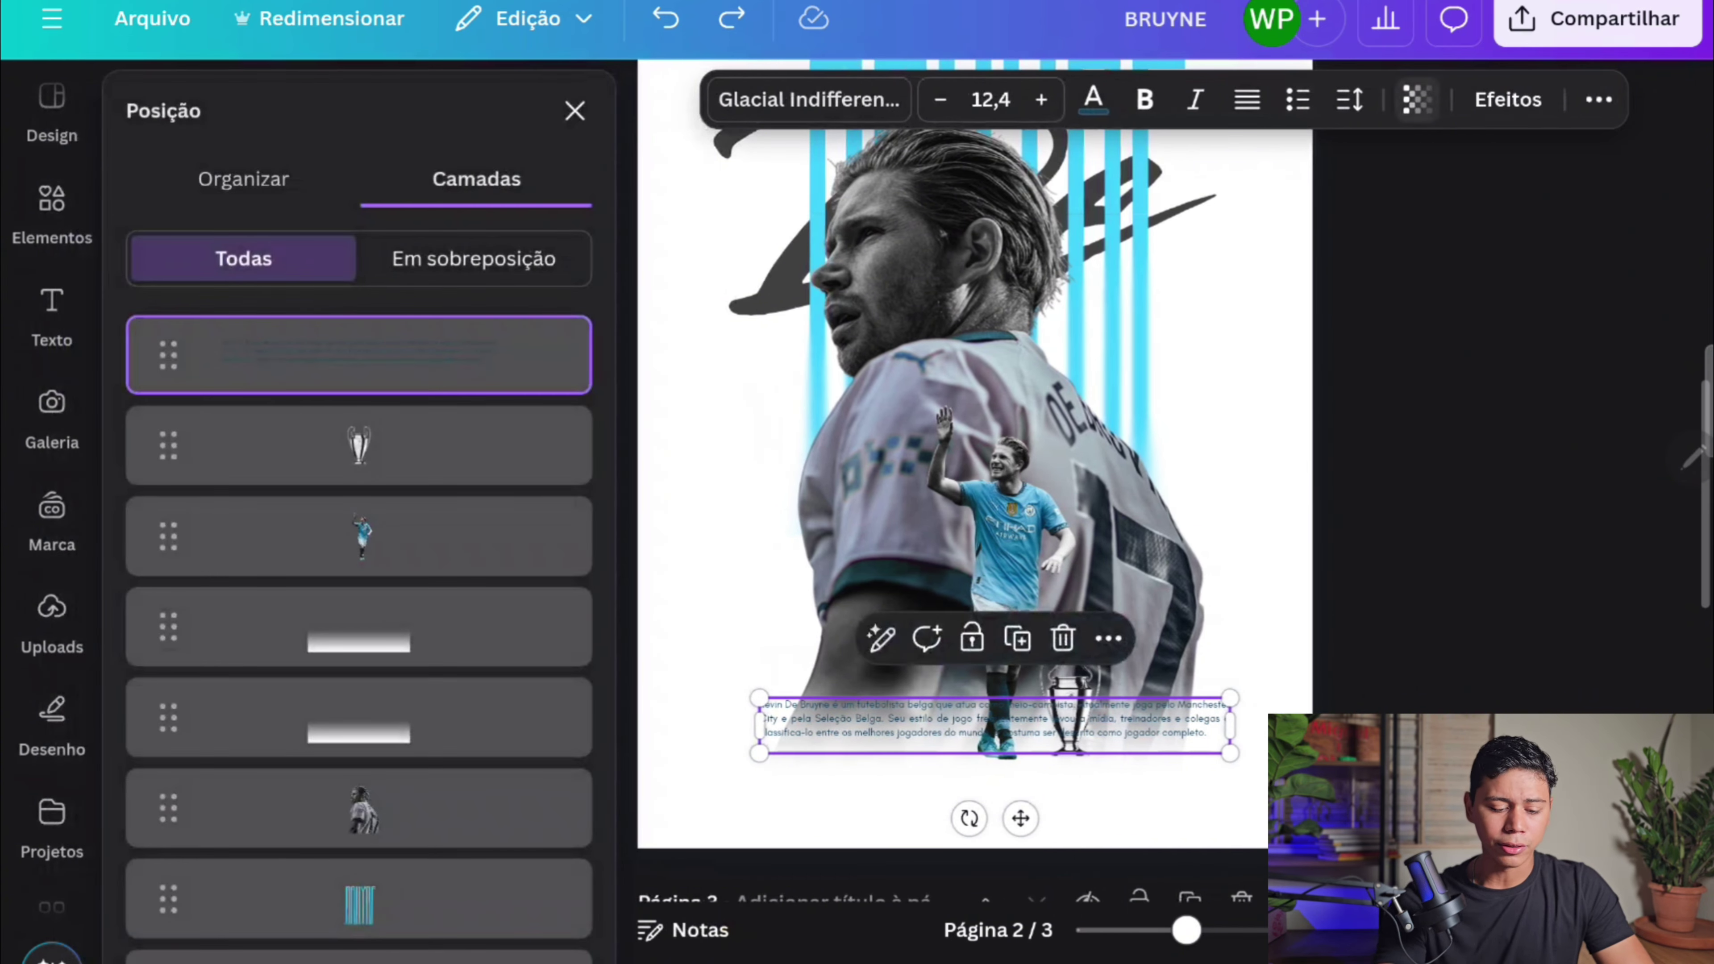
left_click_drag(362, 388, 361, 574)
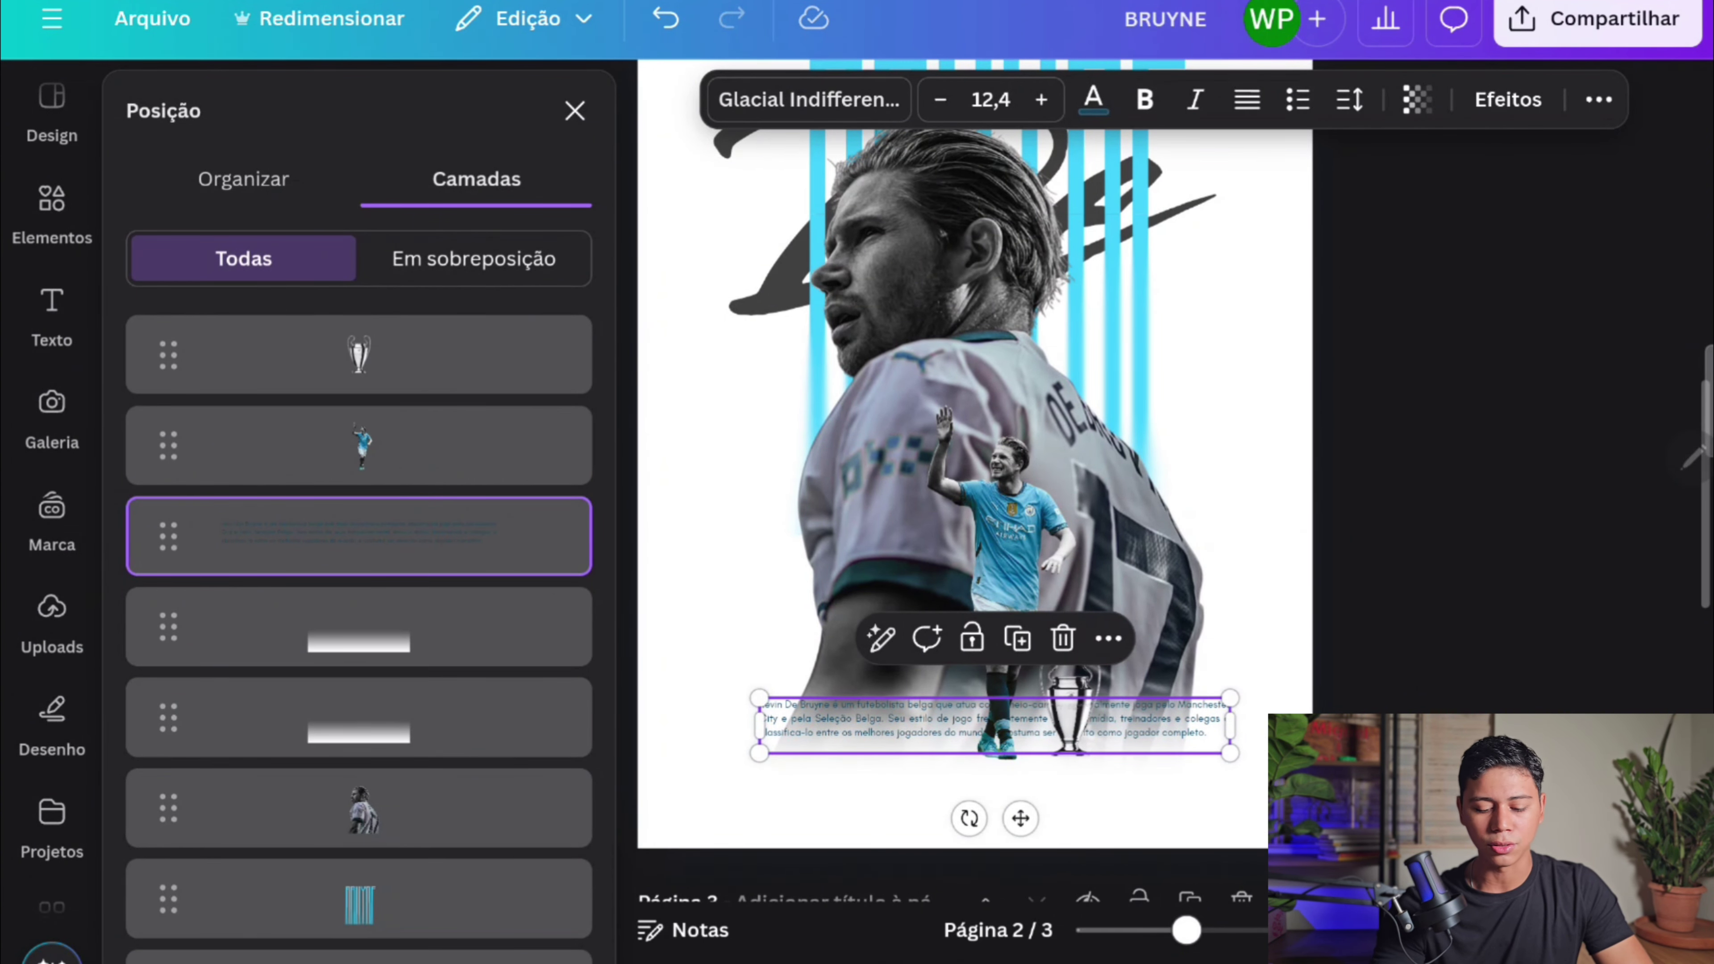
key("Escape")
key("Escape")
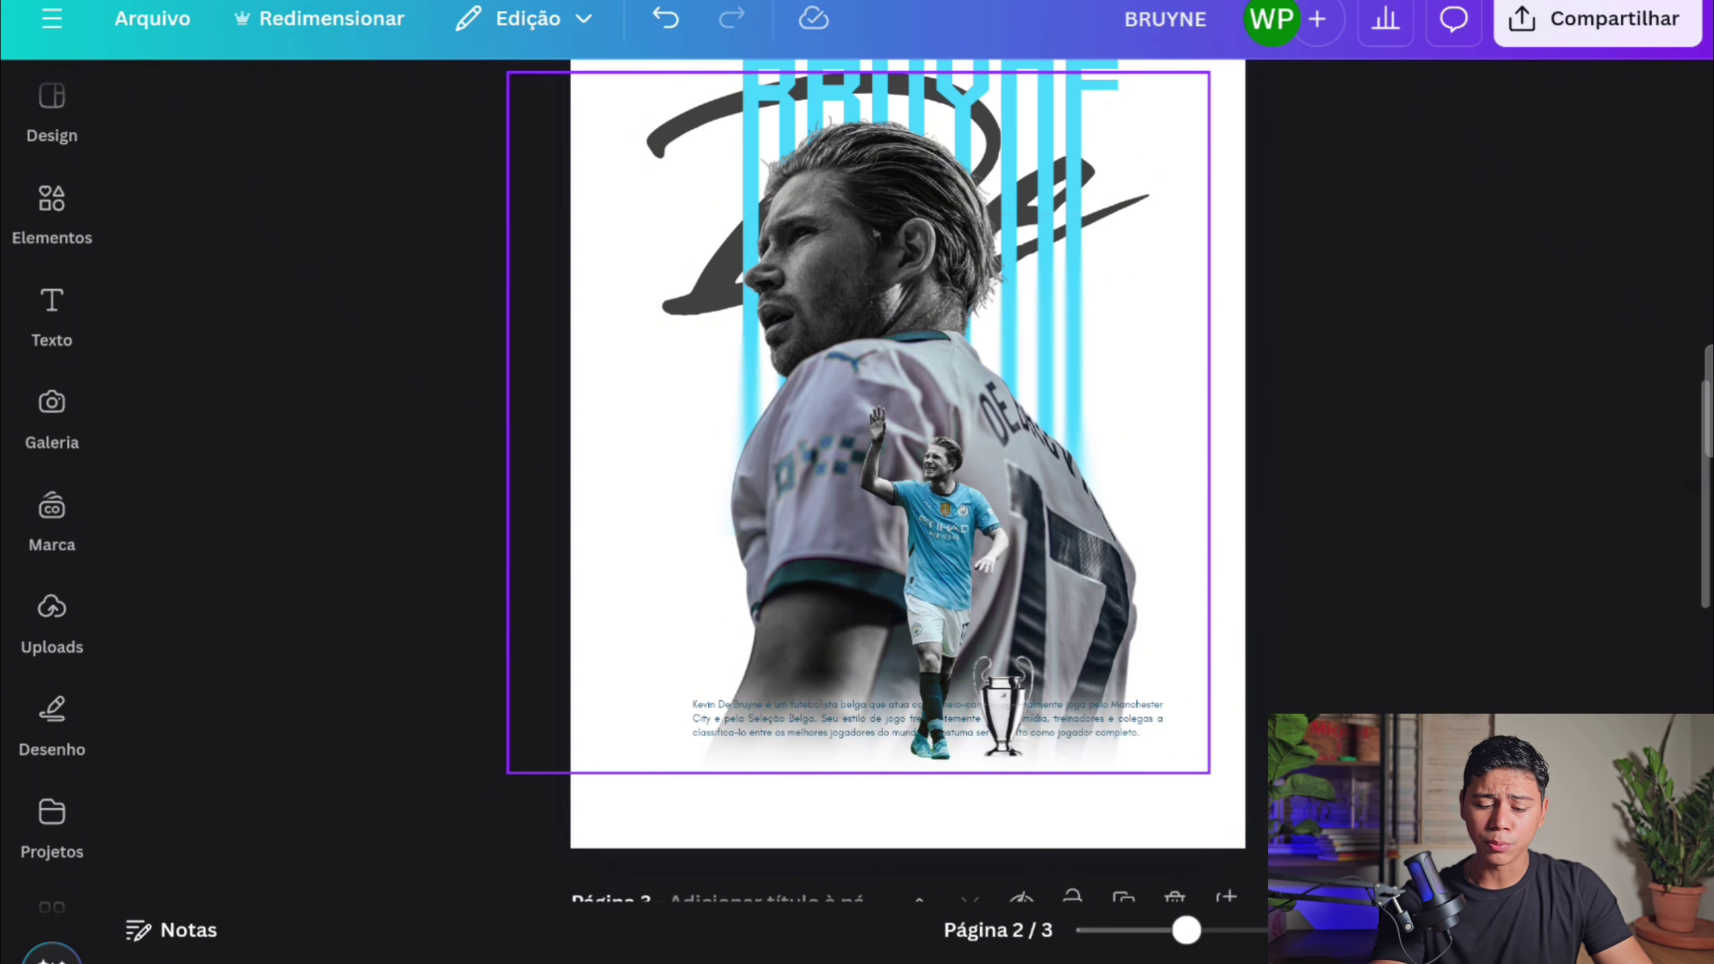
- Build a reflection under the player's feet from a duplicate cutout turned upside down and flipped horizontally, with its transparency set to 30
left_click(937, 540)
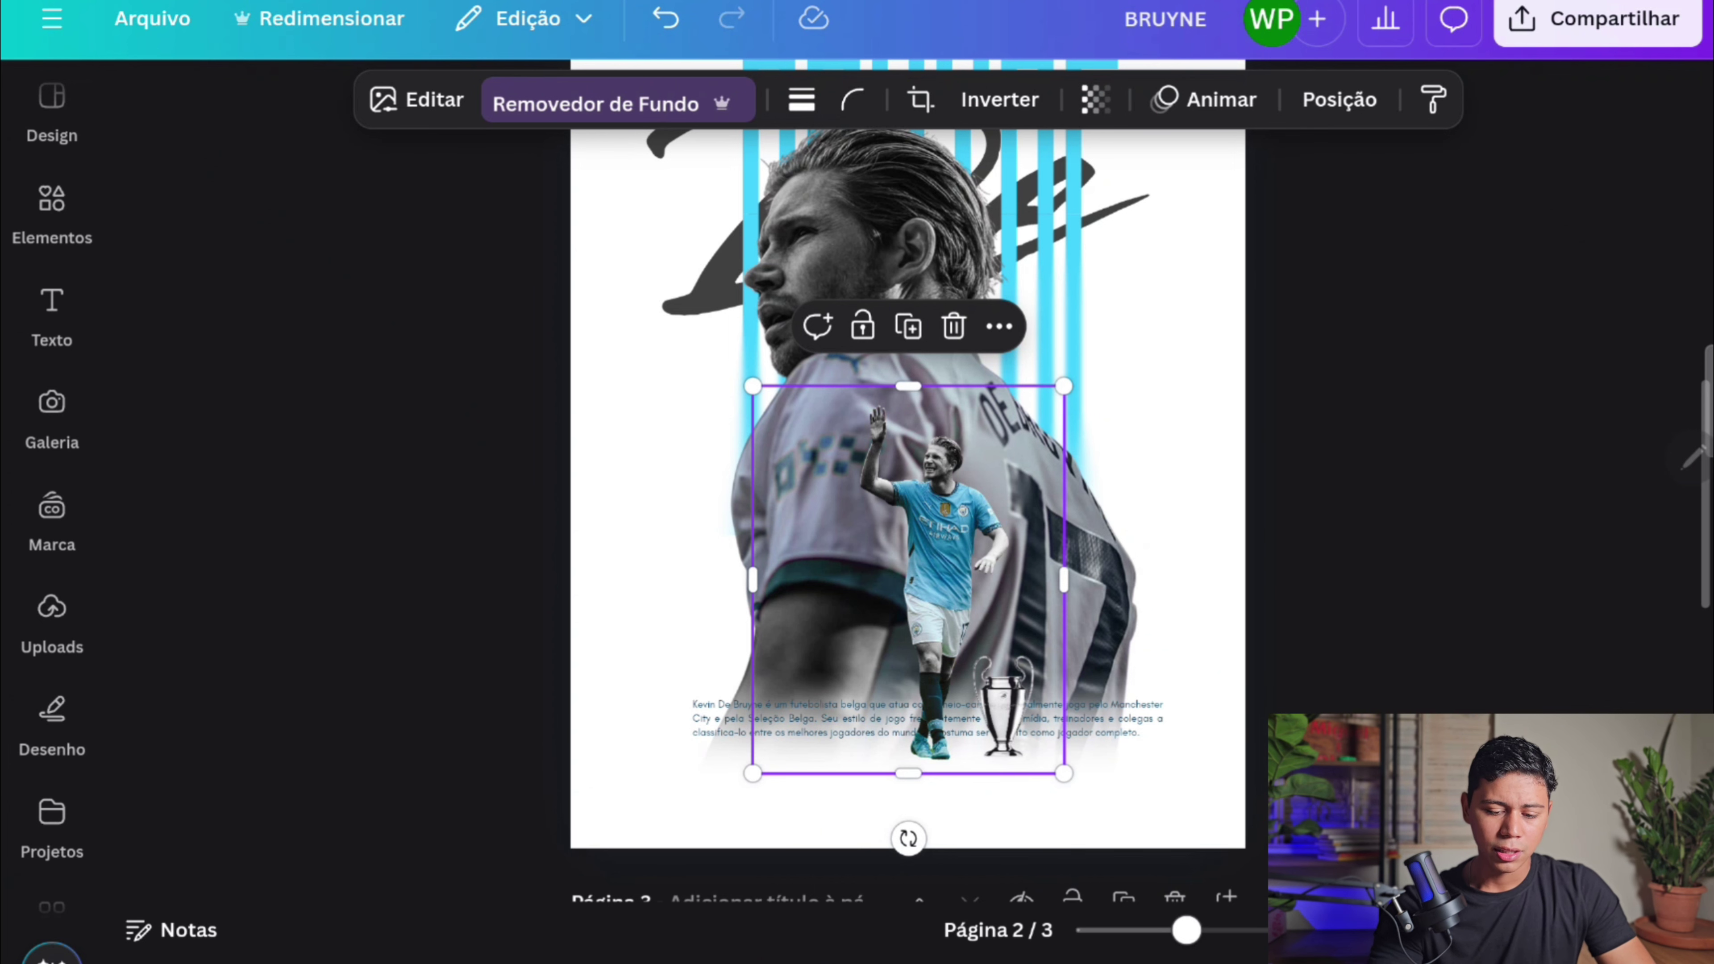
left_click(908, 326)
left_click_drag(919, 848, 696, 589)
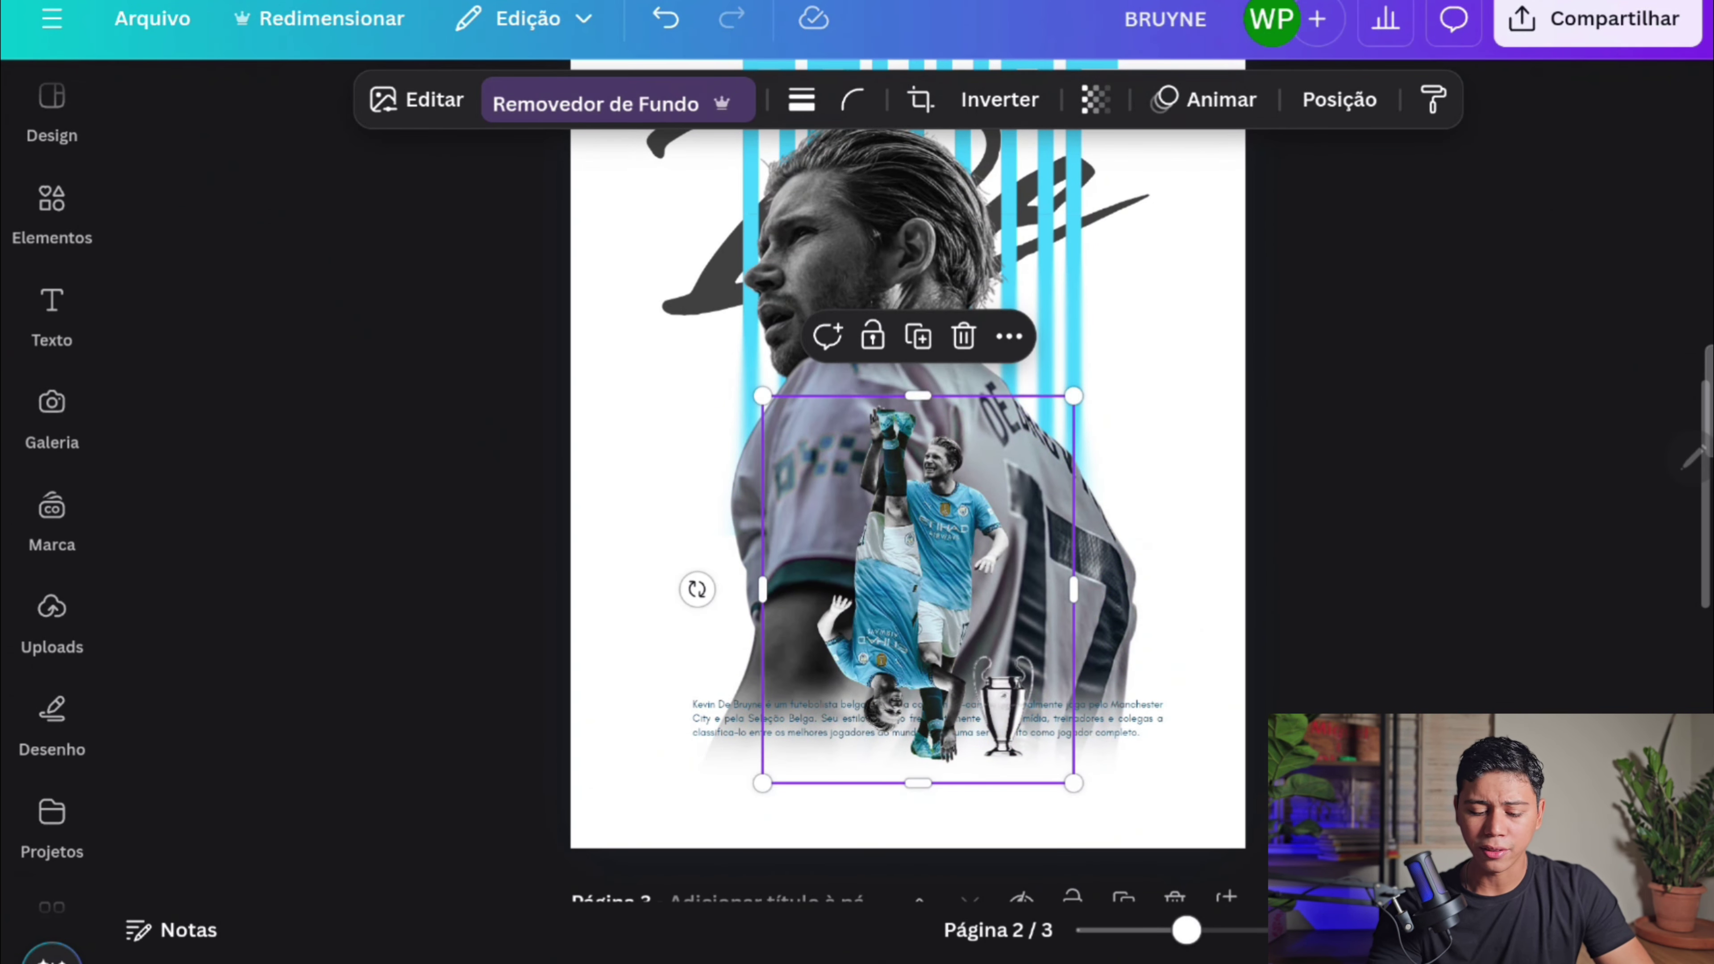
left_click(1000, 99)
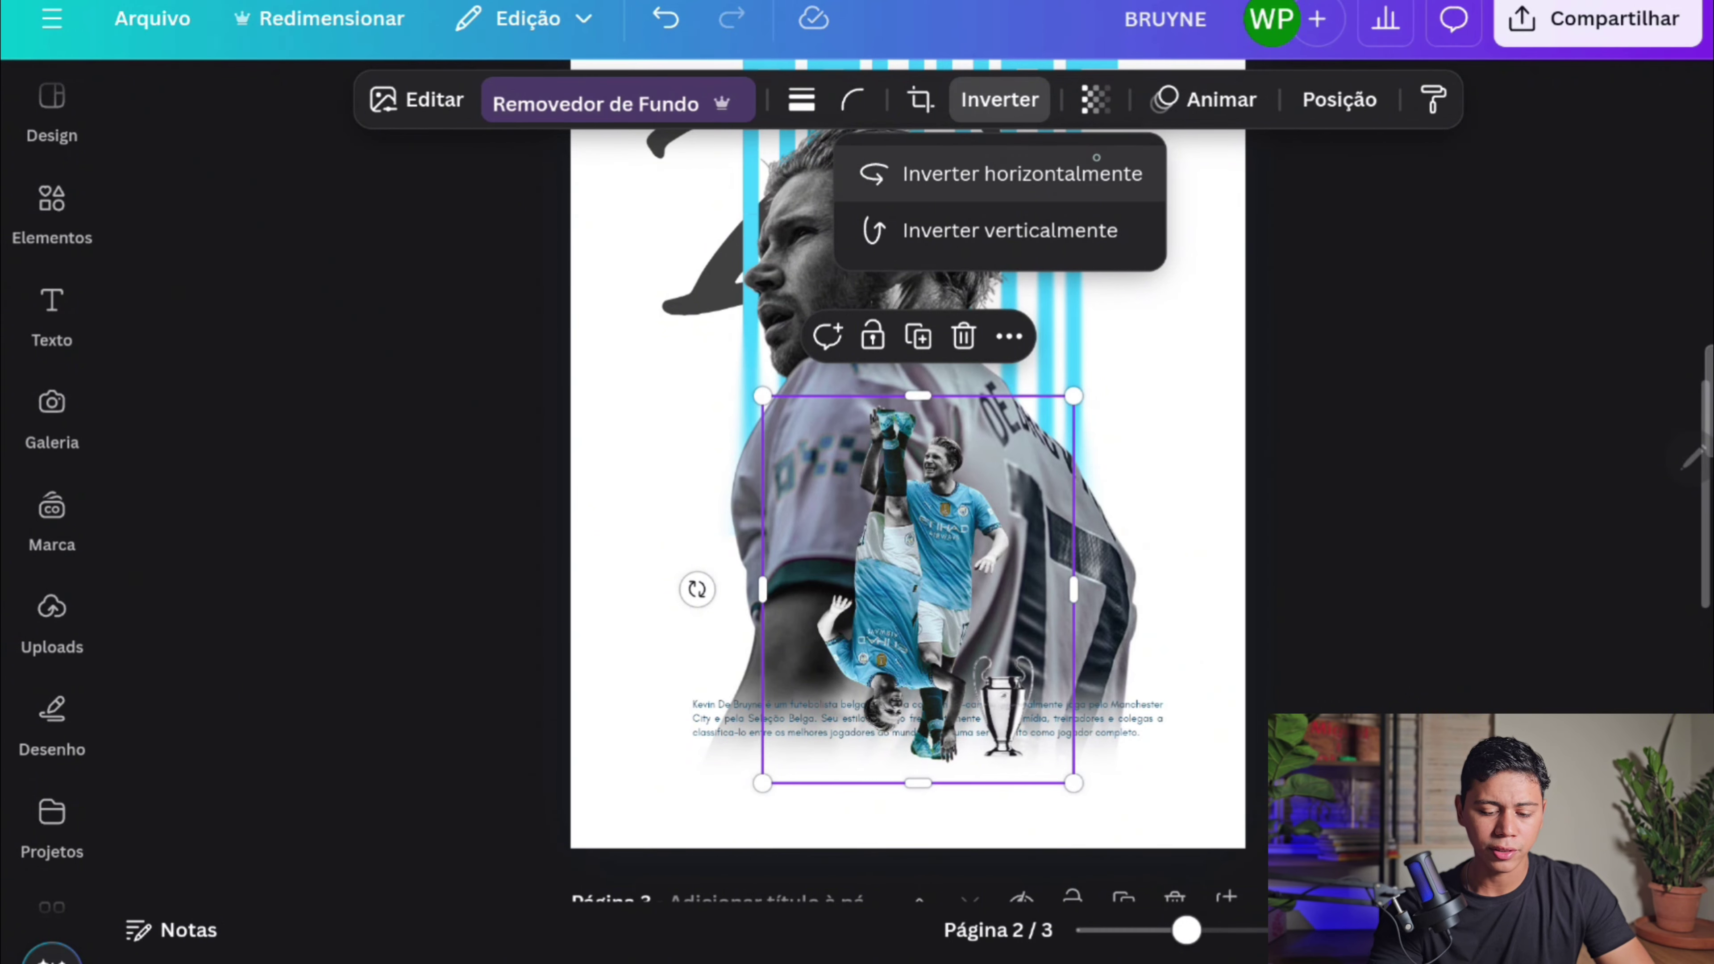
left_click(1012, 174)
left_click_drag(918, 589, 908, 936)
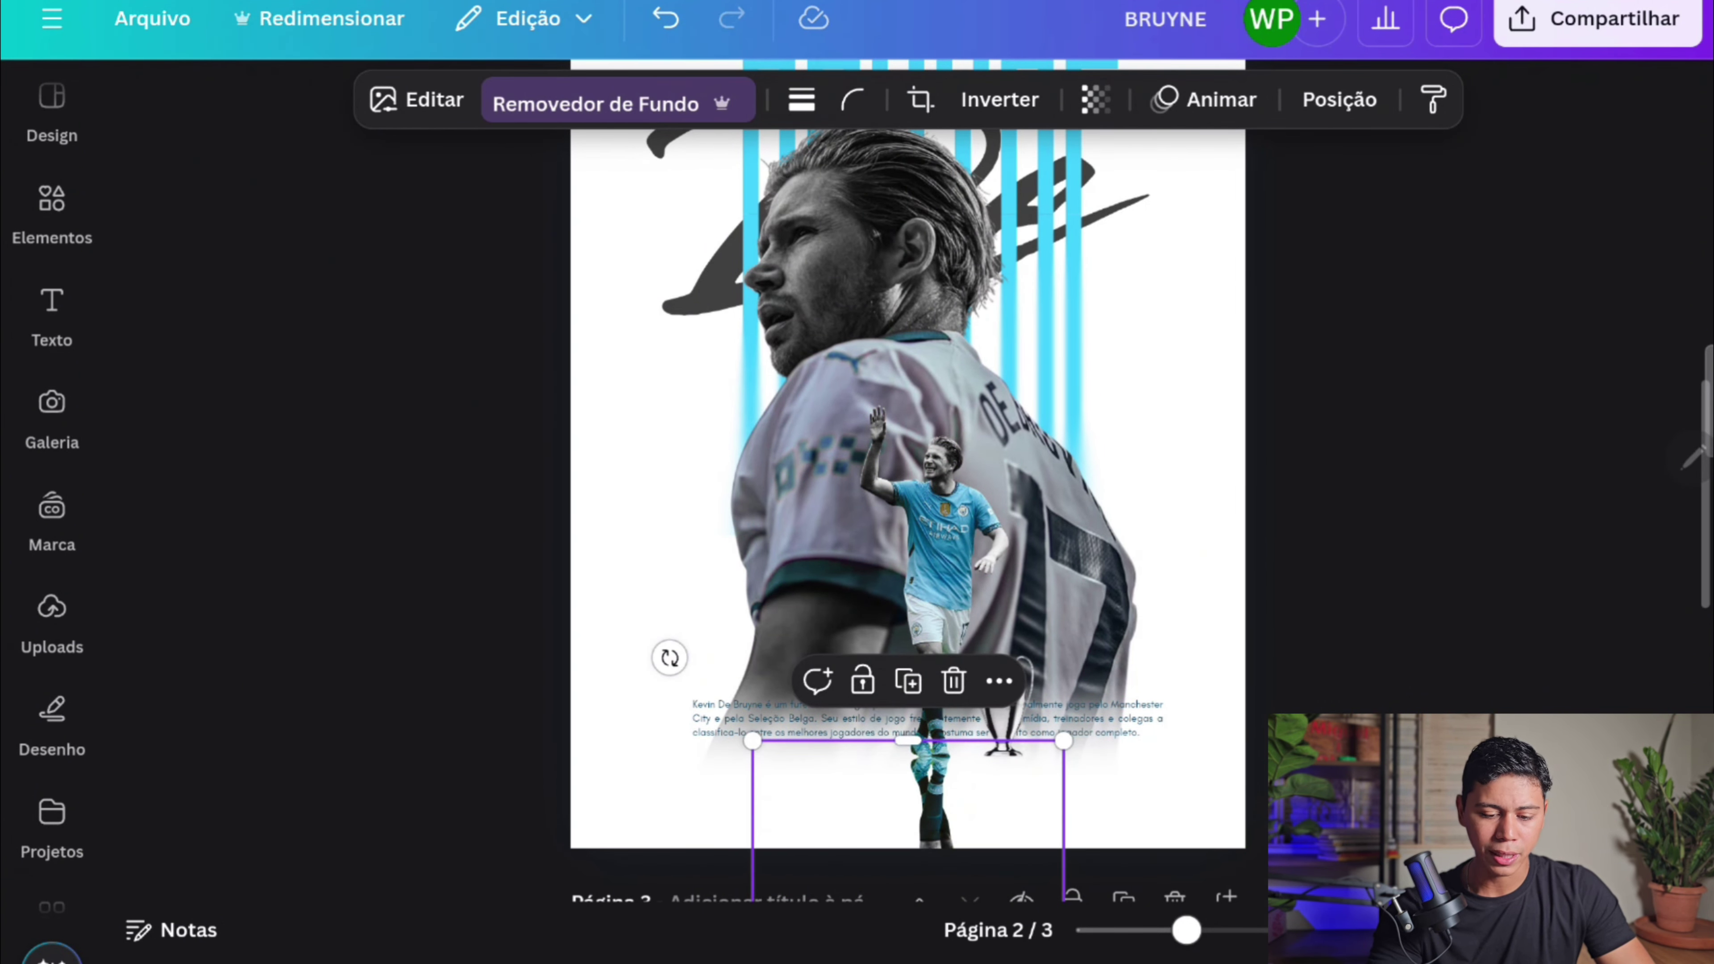
left_click(1095, 99)
left_click_drag(1159, 216, 1013, 216)
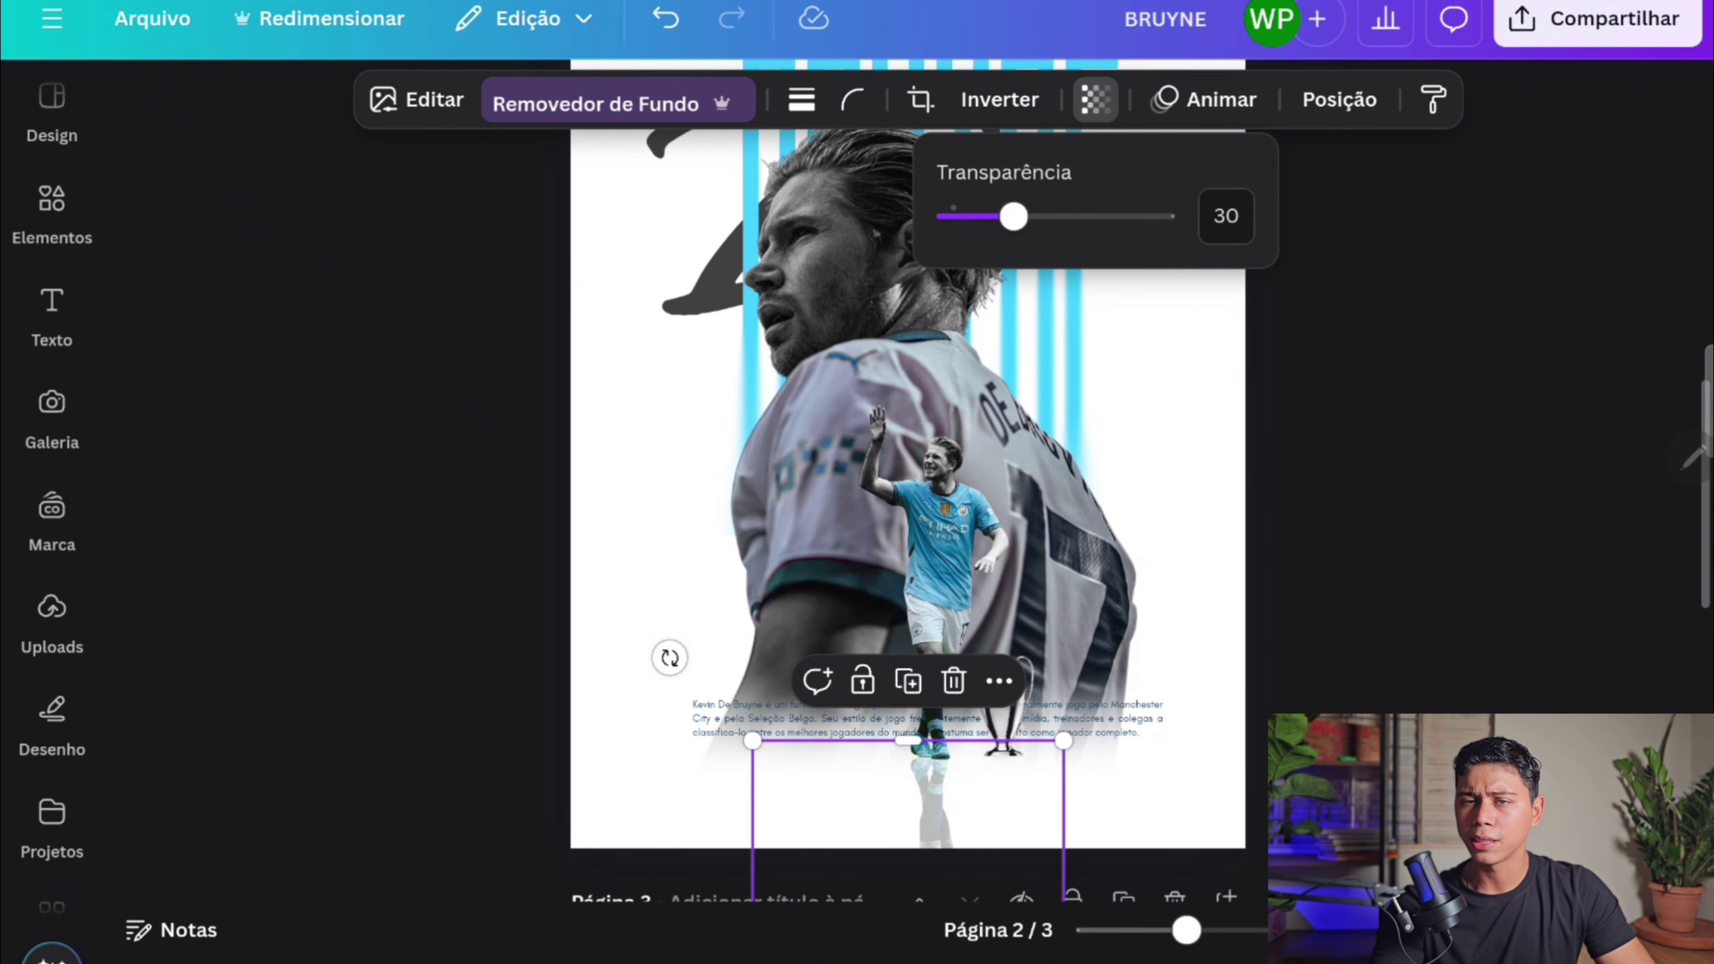
- Duplicate the trophy, turn the copy upside down beneath the original, and fade it like the player's reflection
left_click(1002, 708)
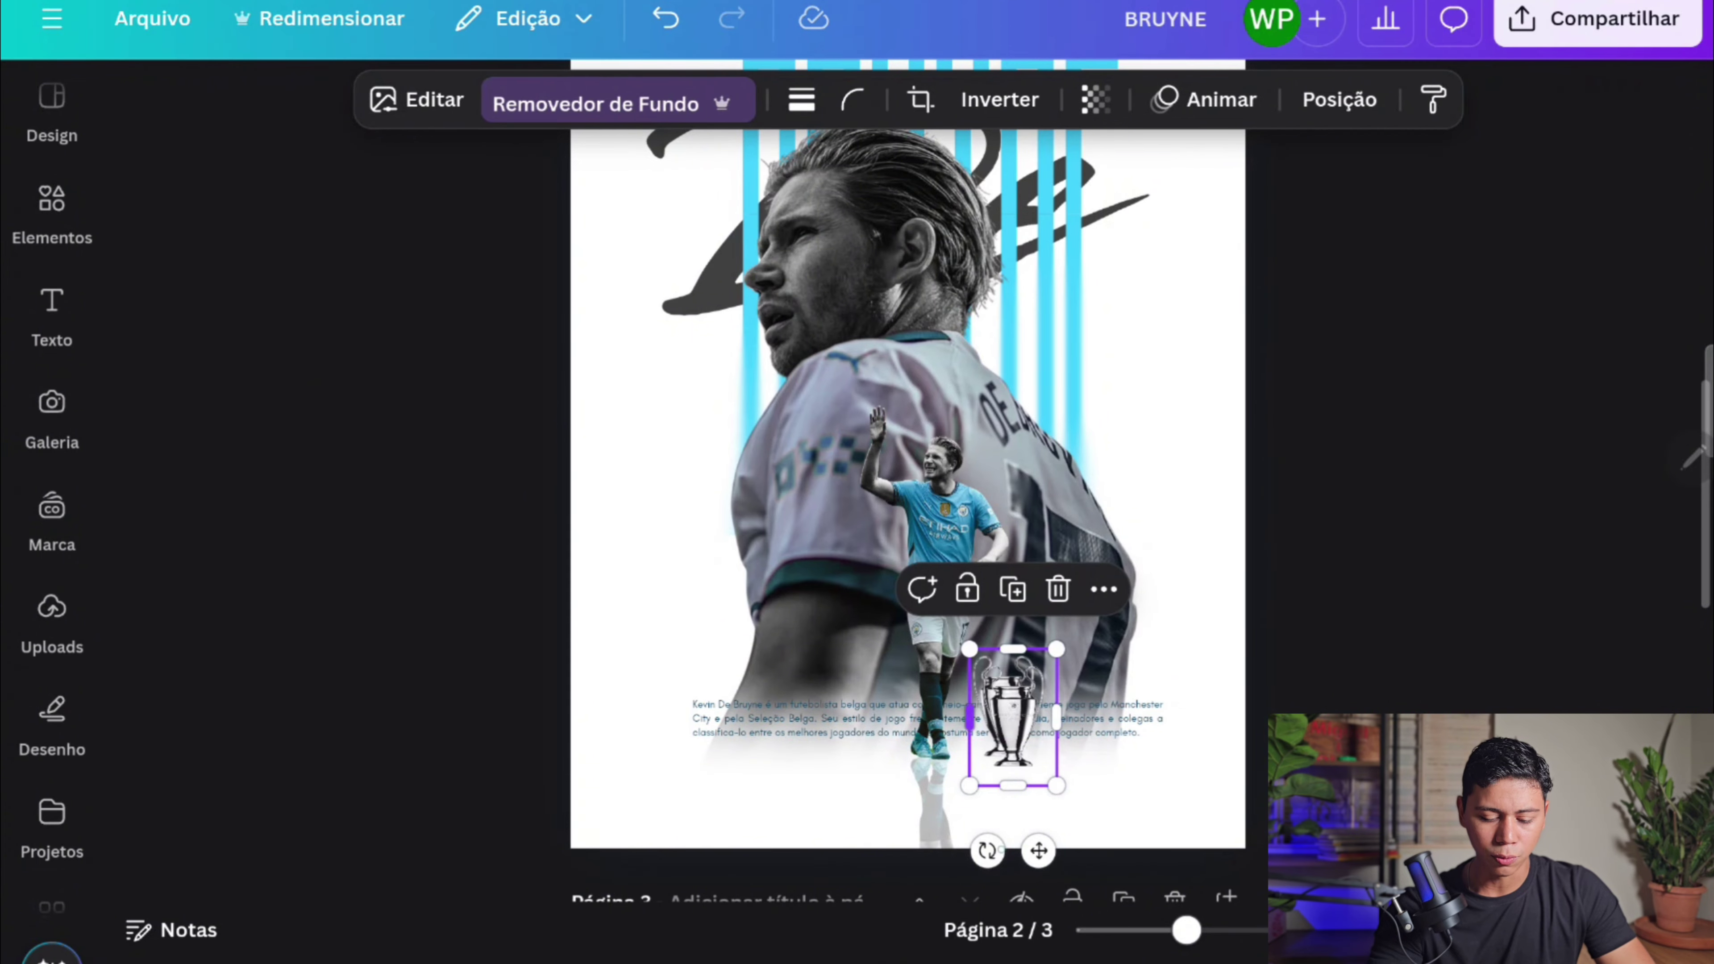
left_click_drag(977, 840, 1010, 584)
scroll(1018, 776, "up", 3)
left_click_drag(1051, 702, 1060, 786)
scroll(1061, 786, "up", 2)
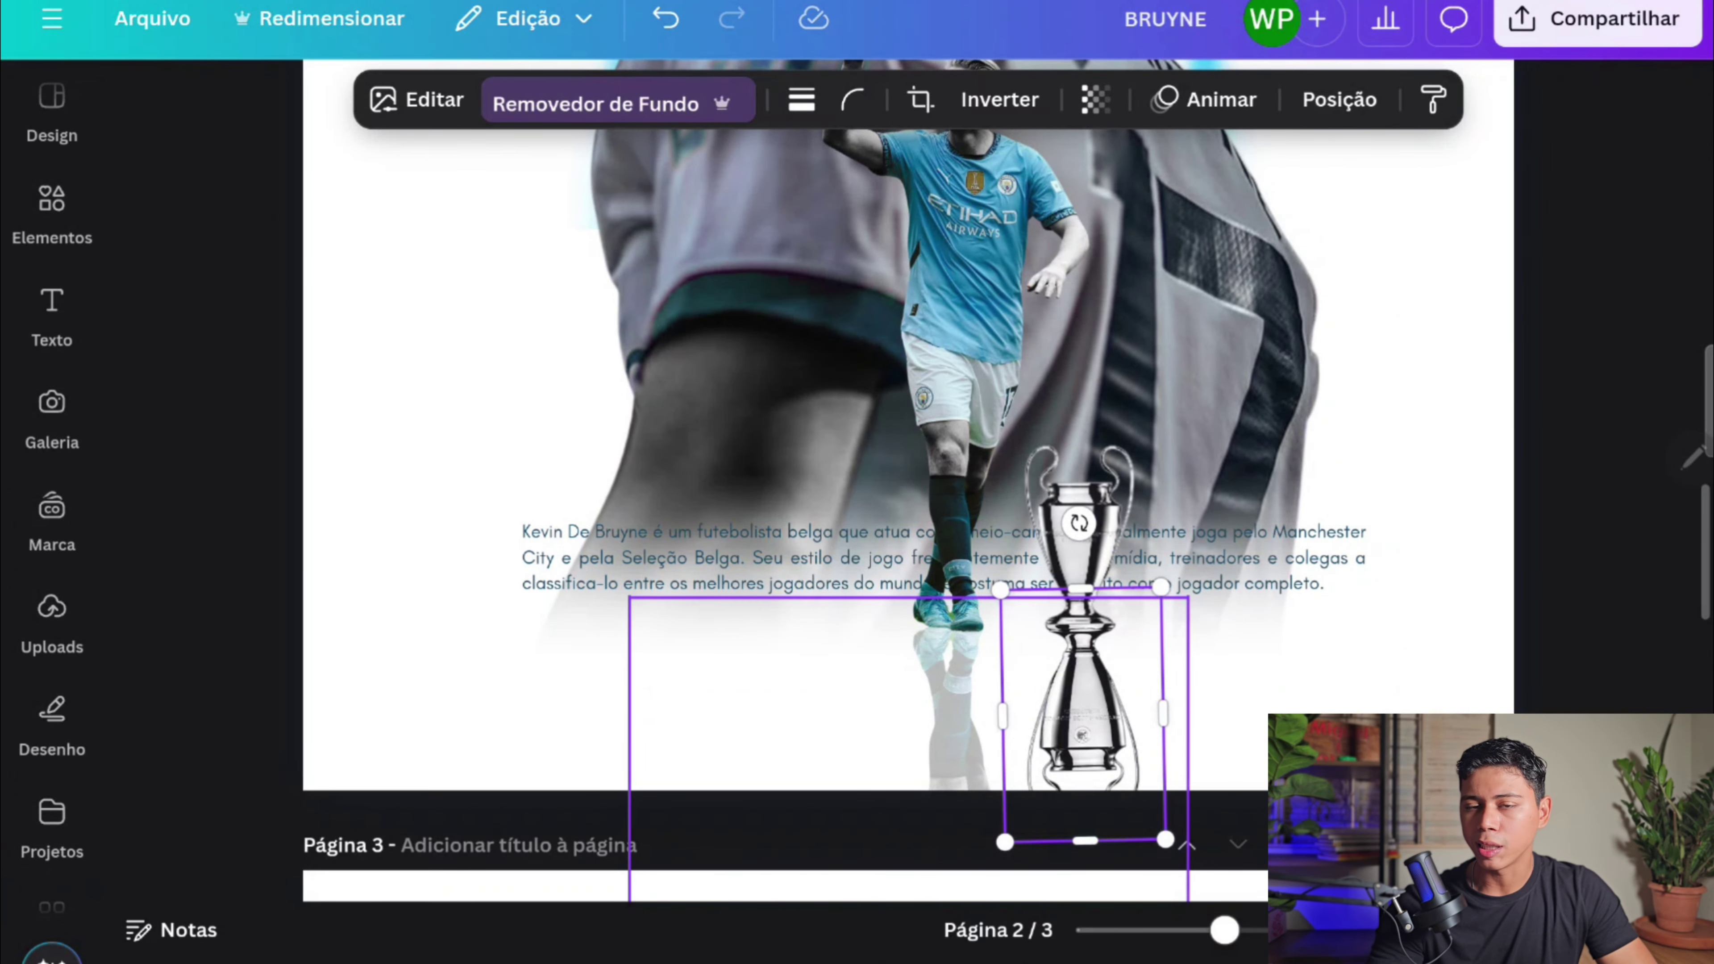
left_click(1094, 99)
left_click_drag(1172, 216, 1015, 216)
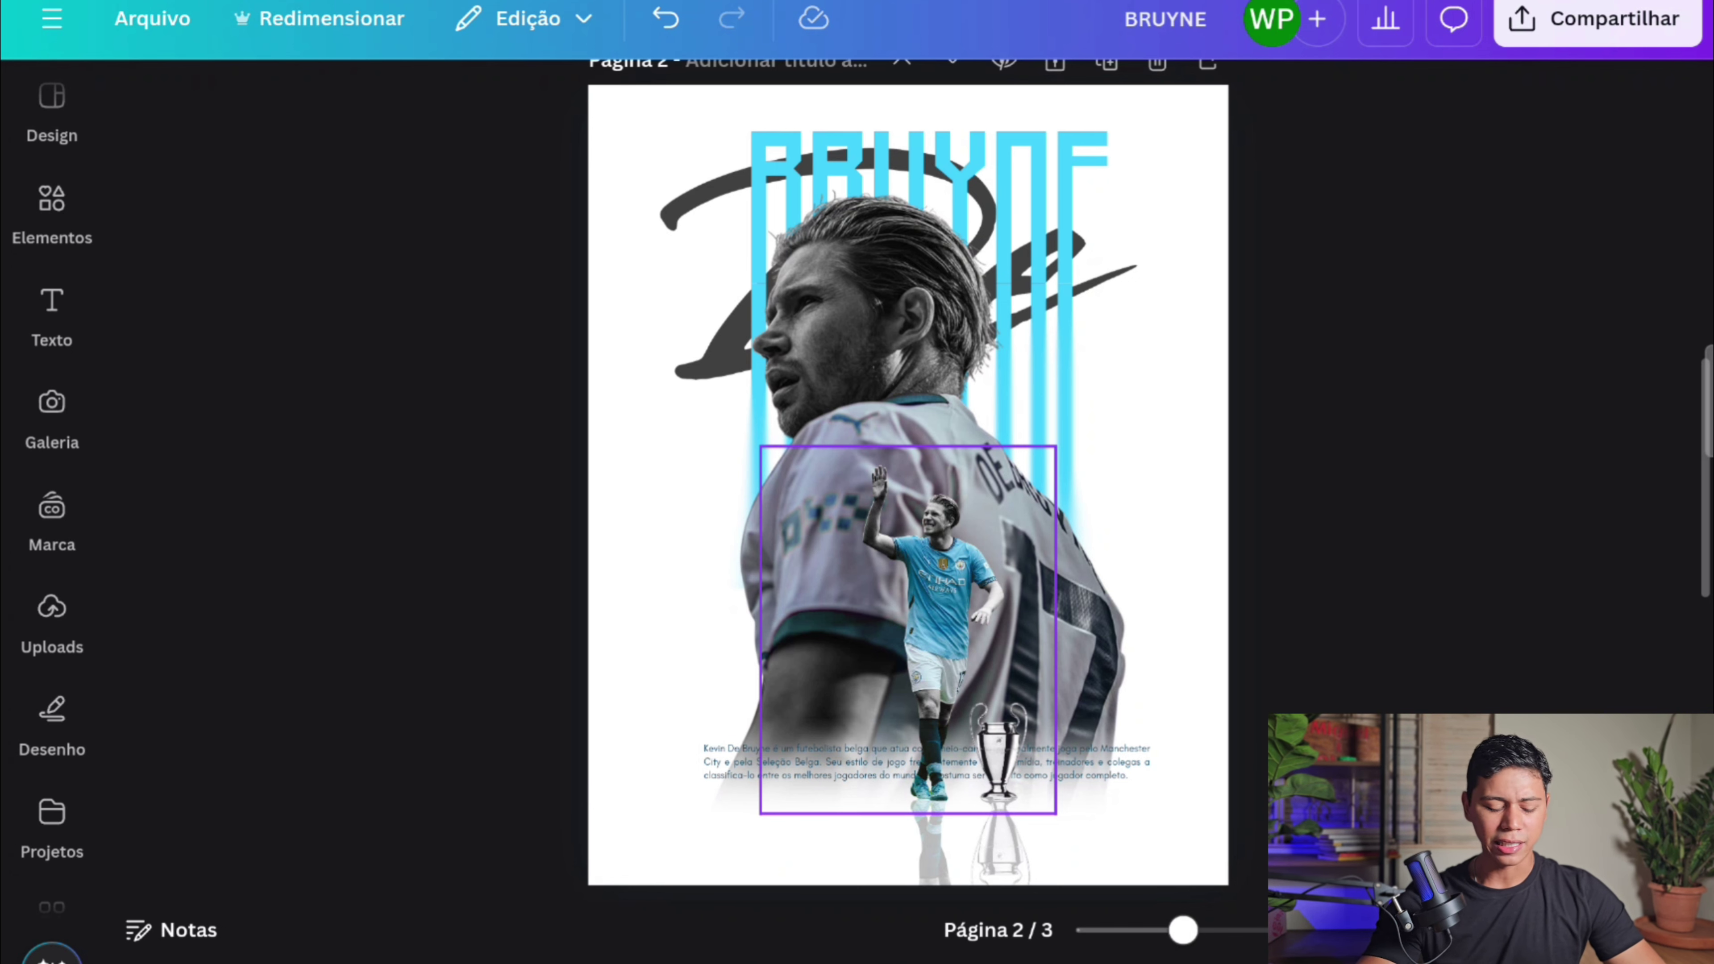
- Put a copy of the white gradient on the top layer and move it down over the player and trophy reflections
scroll(52, 506, "down", 3)
scroll(51, 472, "down", 3)
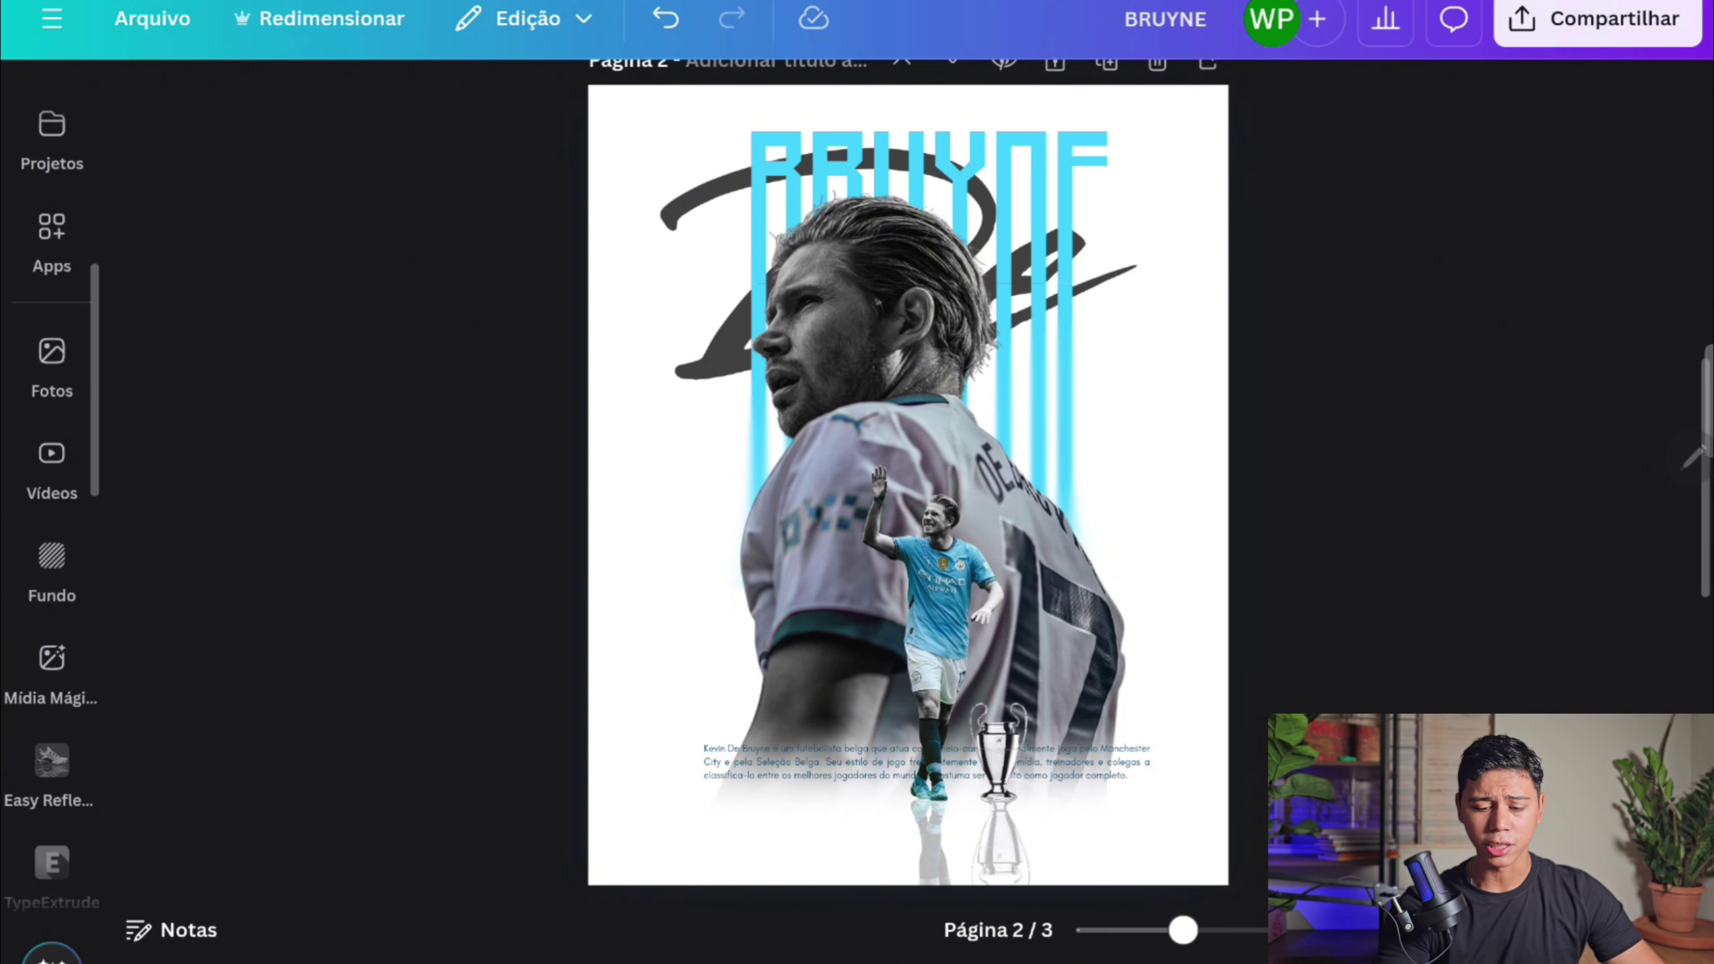
left_click(830, 446)
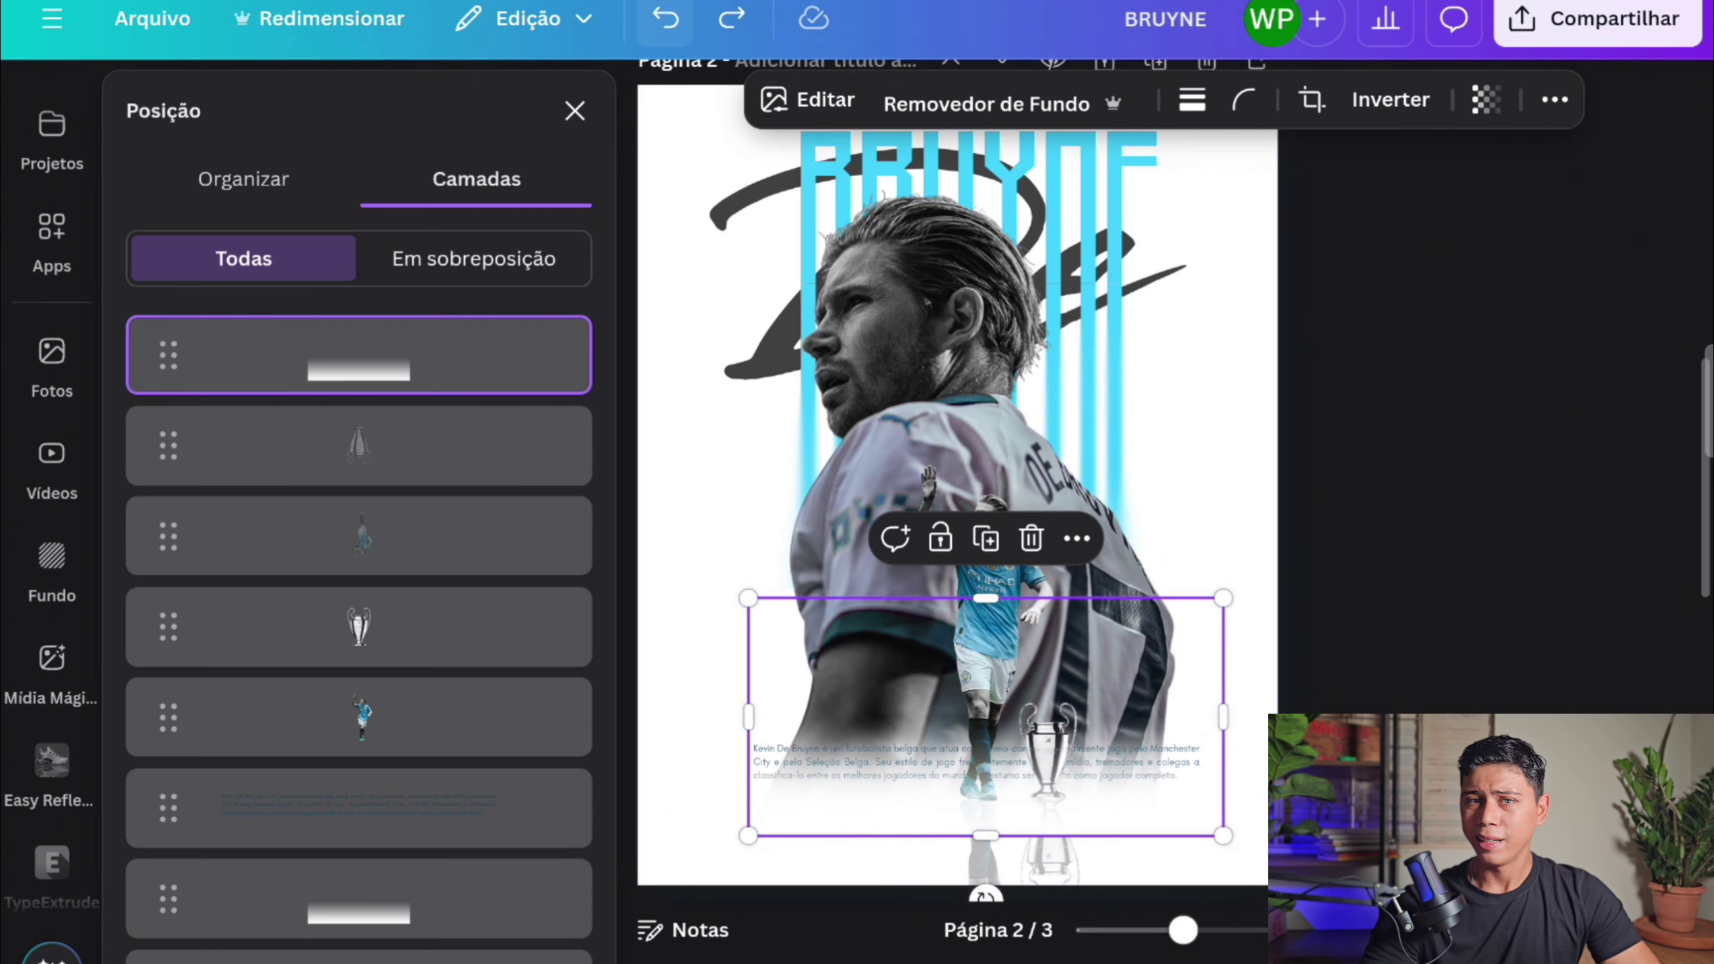
left_click_drag(985, 716, 1005, 795)
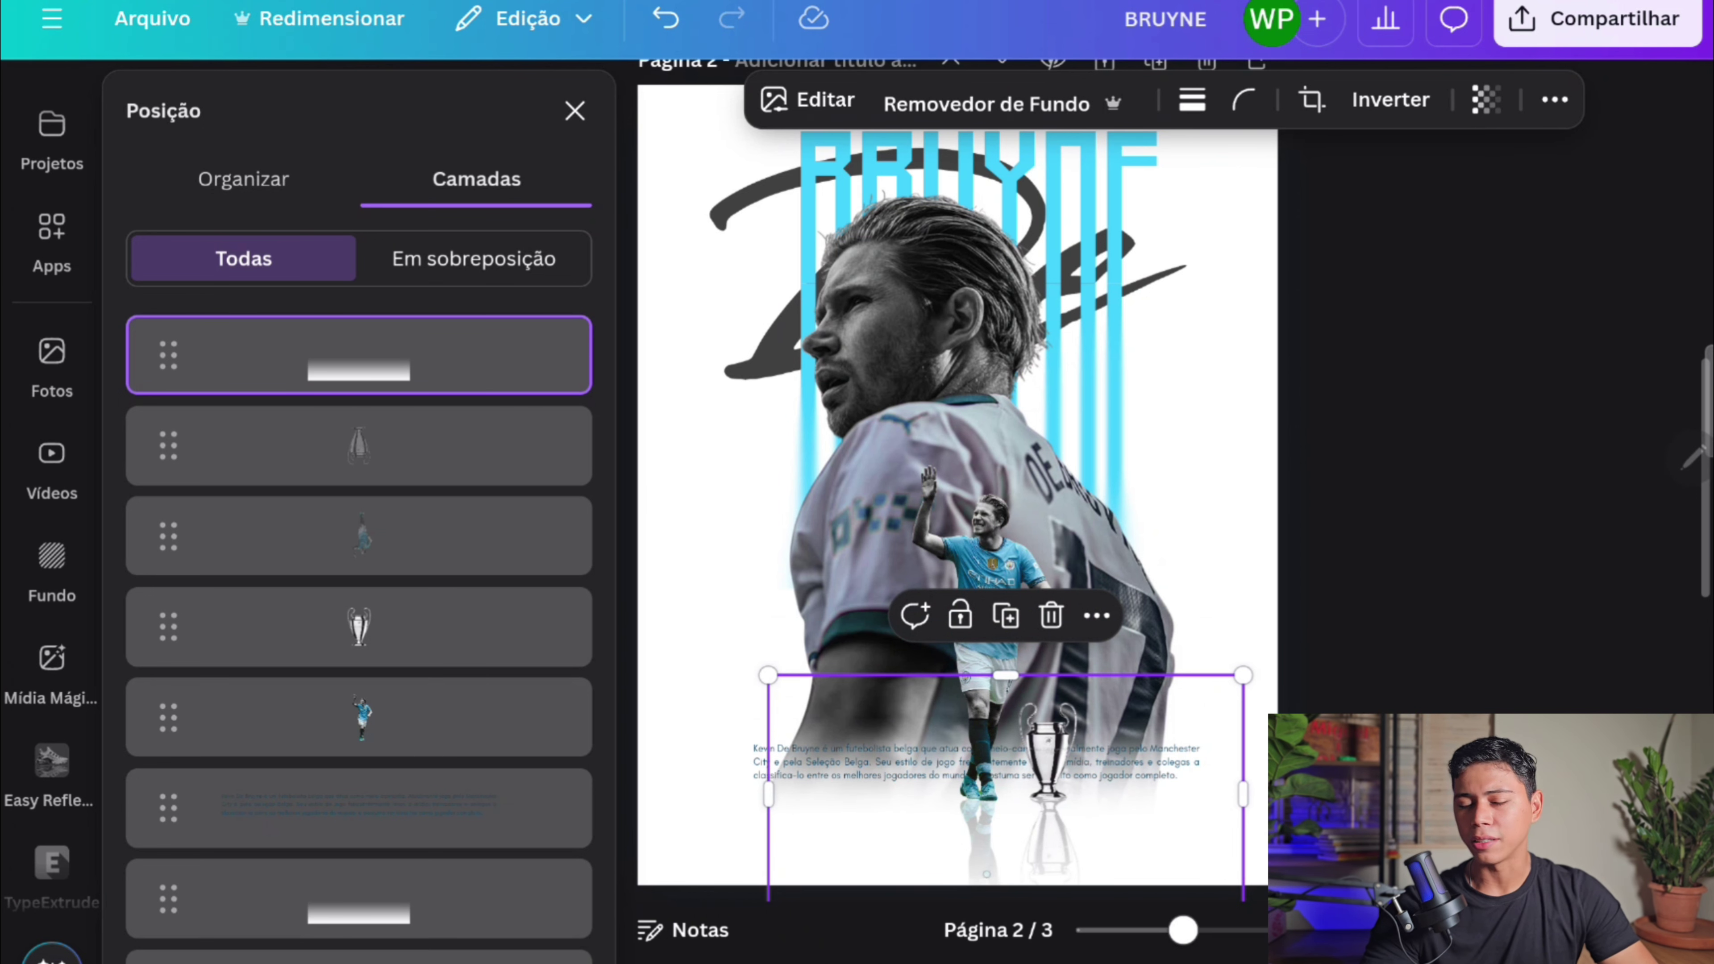
left_click(1481, 585)
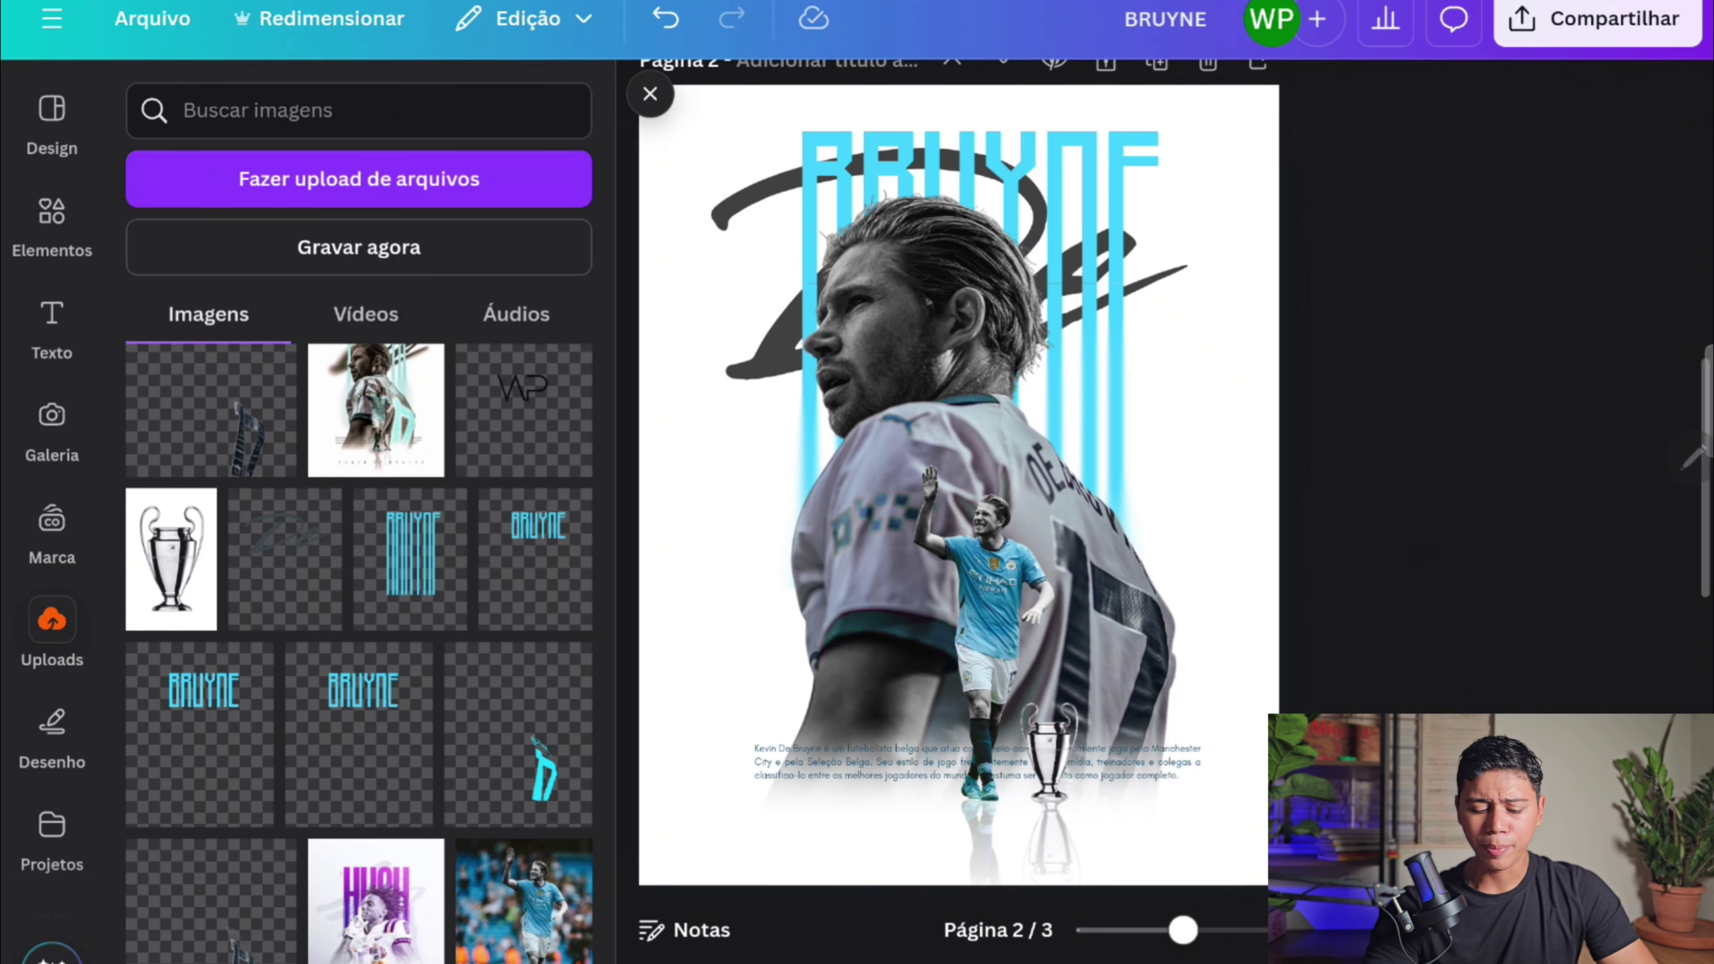
- Try out the uploaded cyan jersey graphic and the uploaded poster image on page 2
left_click(518, 736)
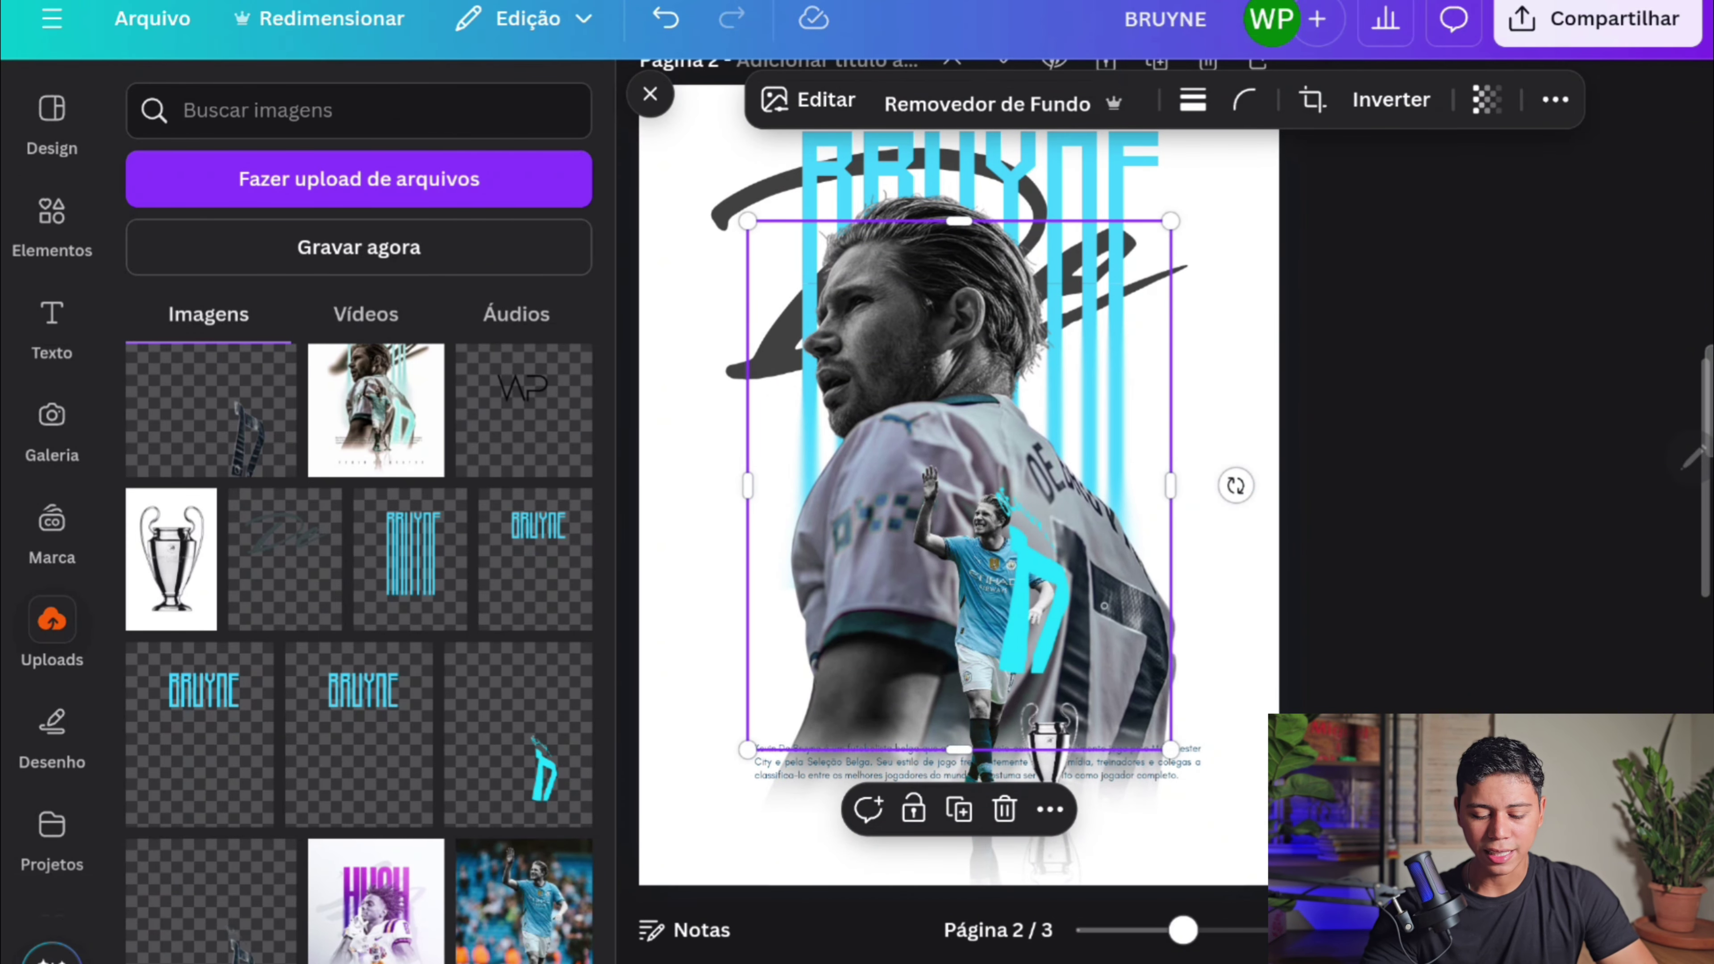
left_click(376, 410)
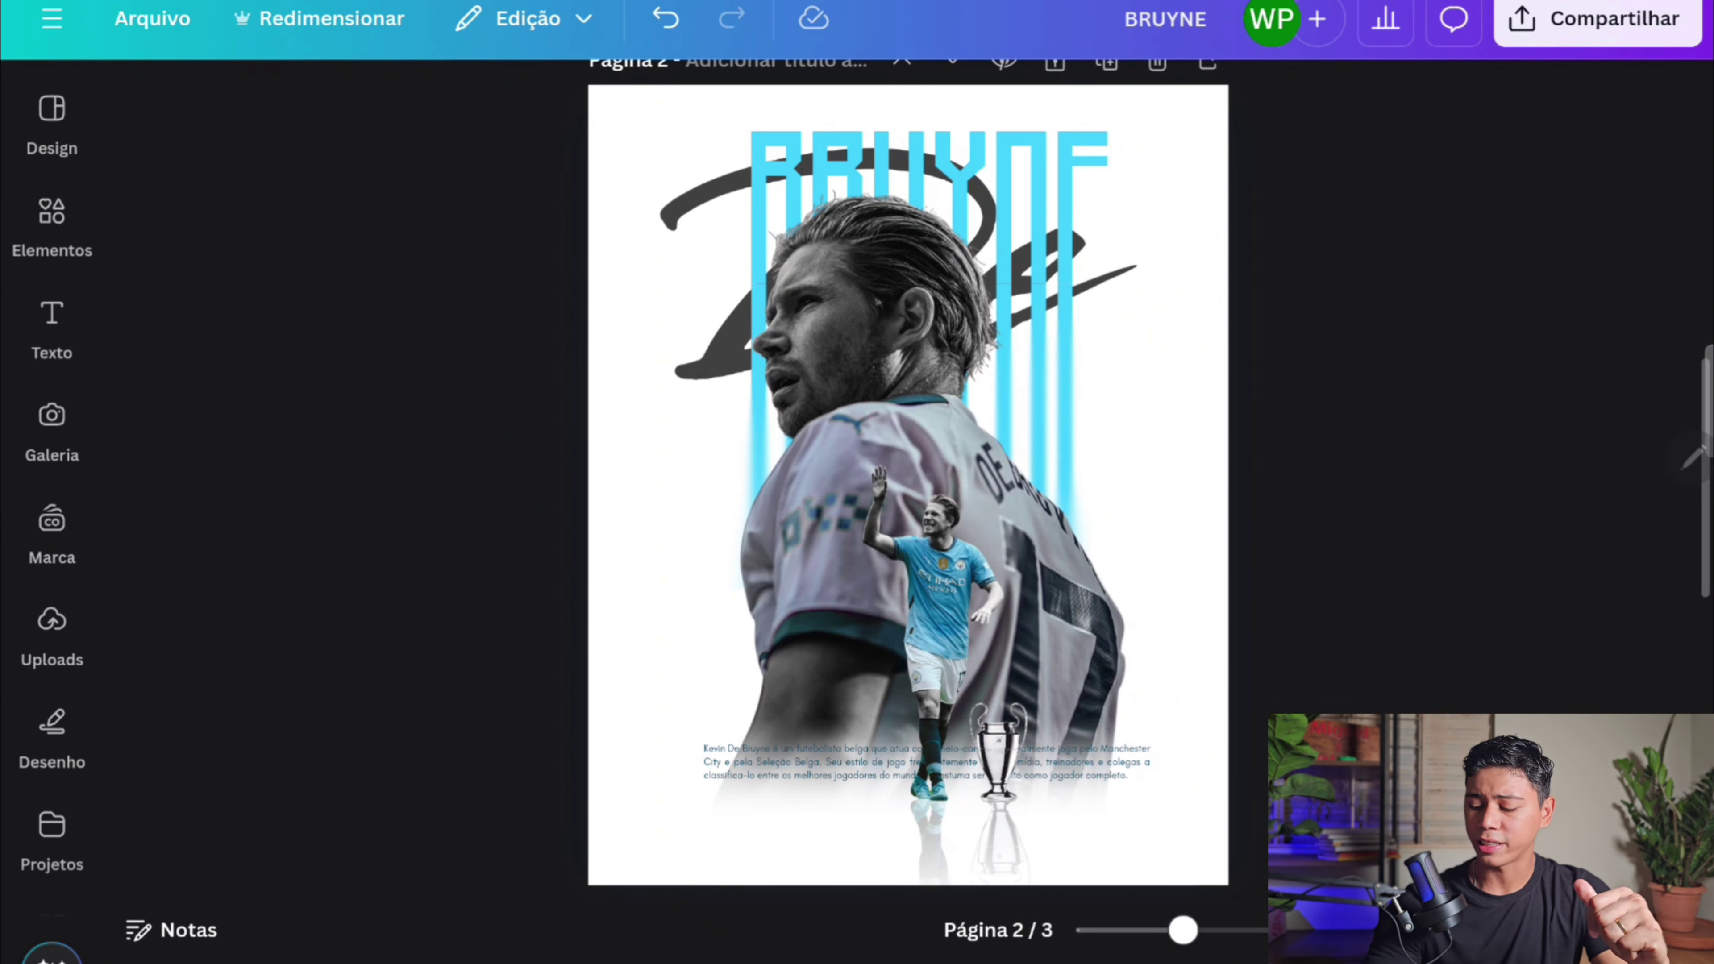
- Save the finished poster to the device as a downloaded copy
left_click(1598, 18)
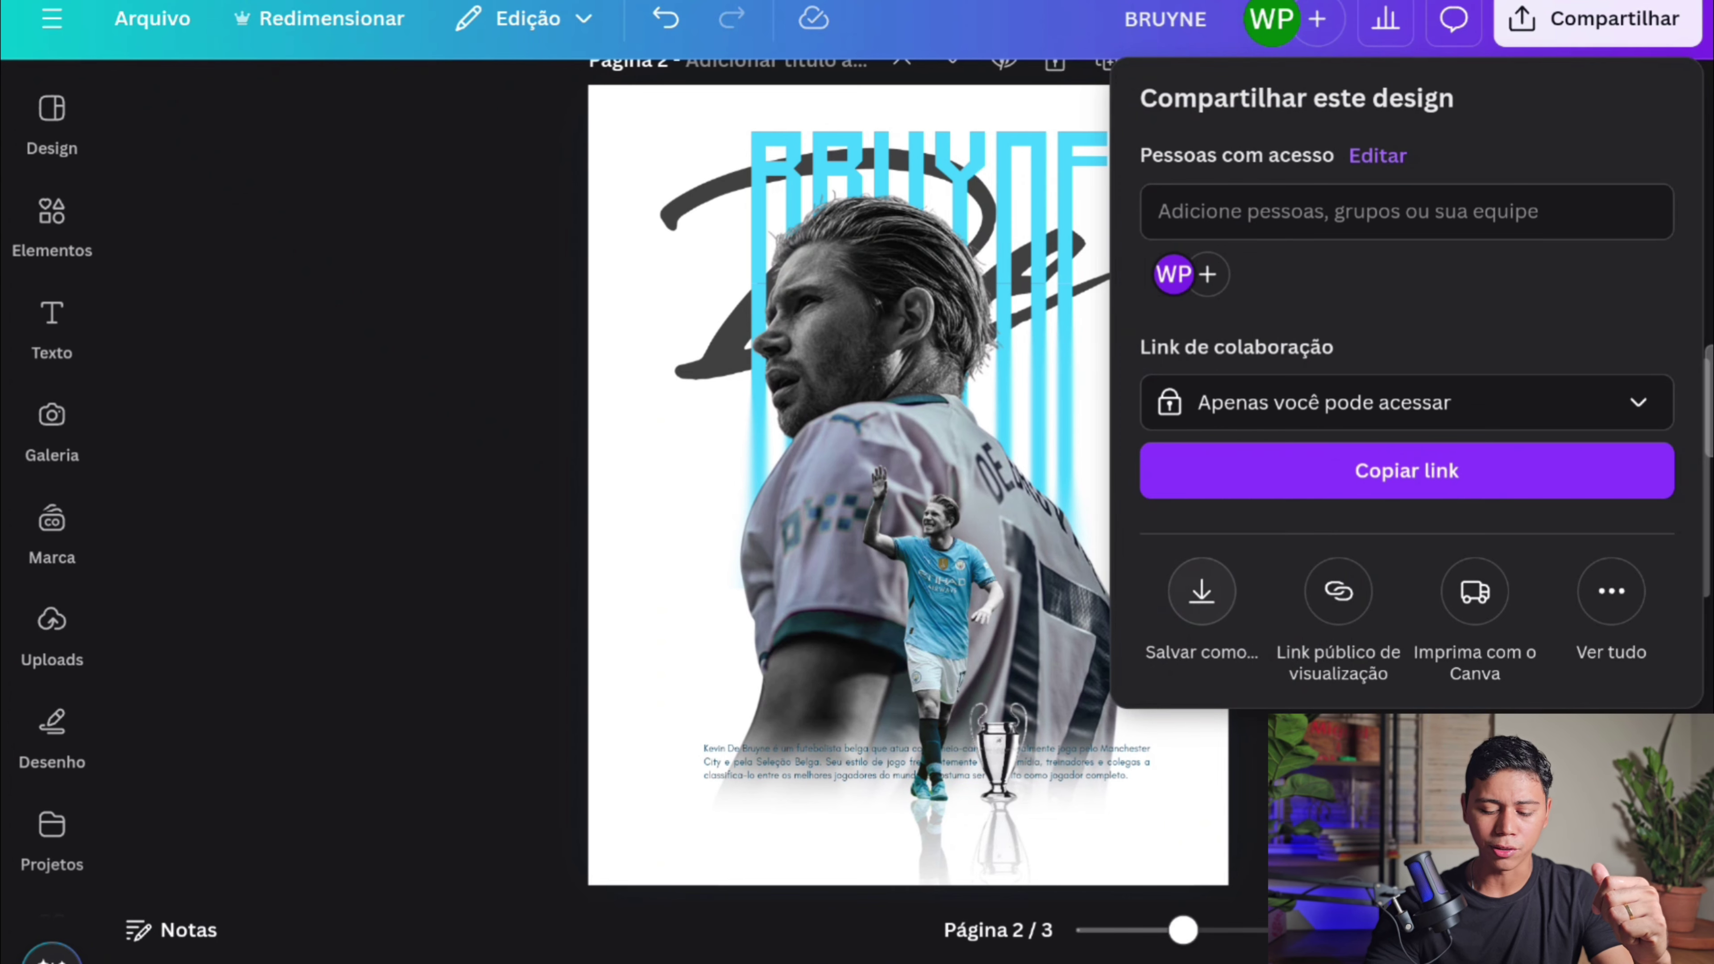
left_click(1202, 591)
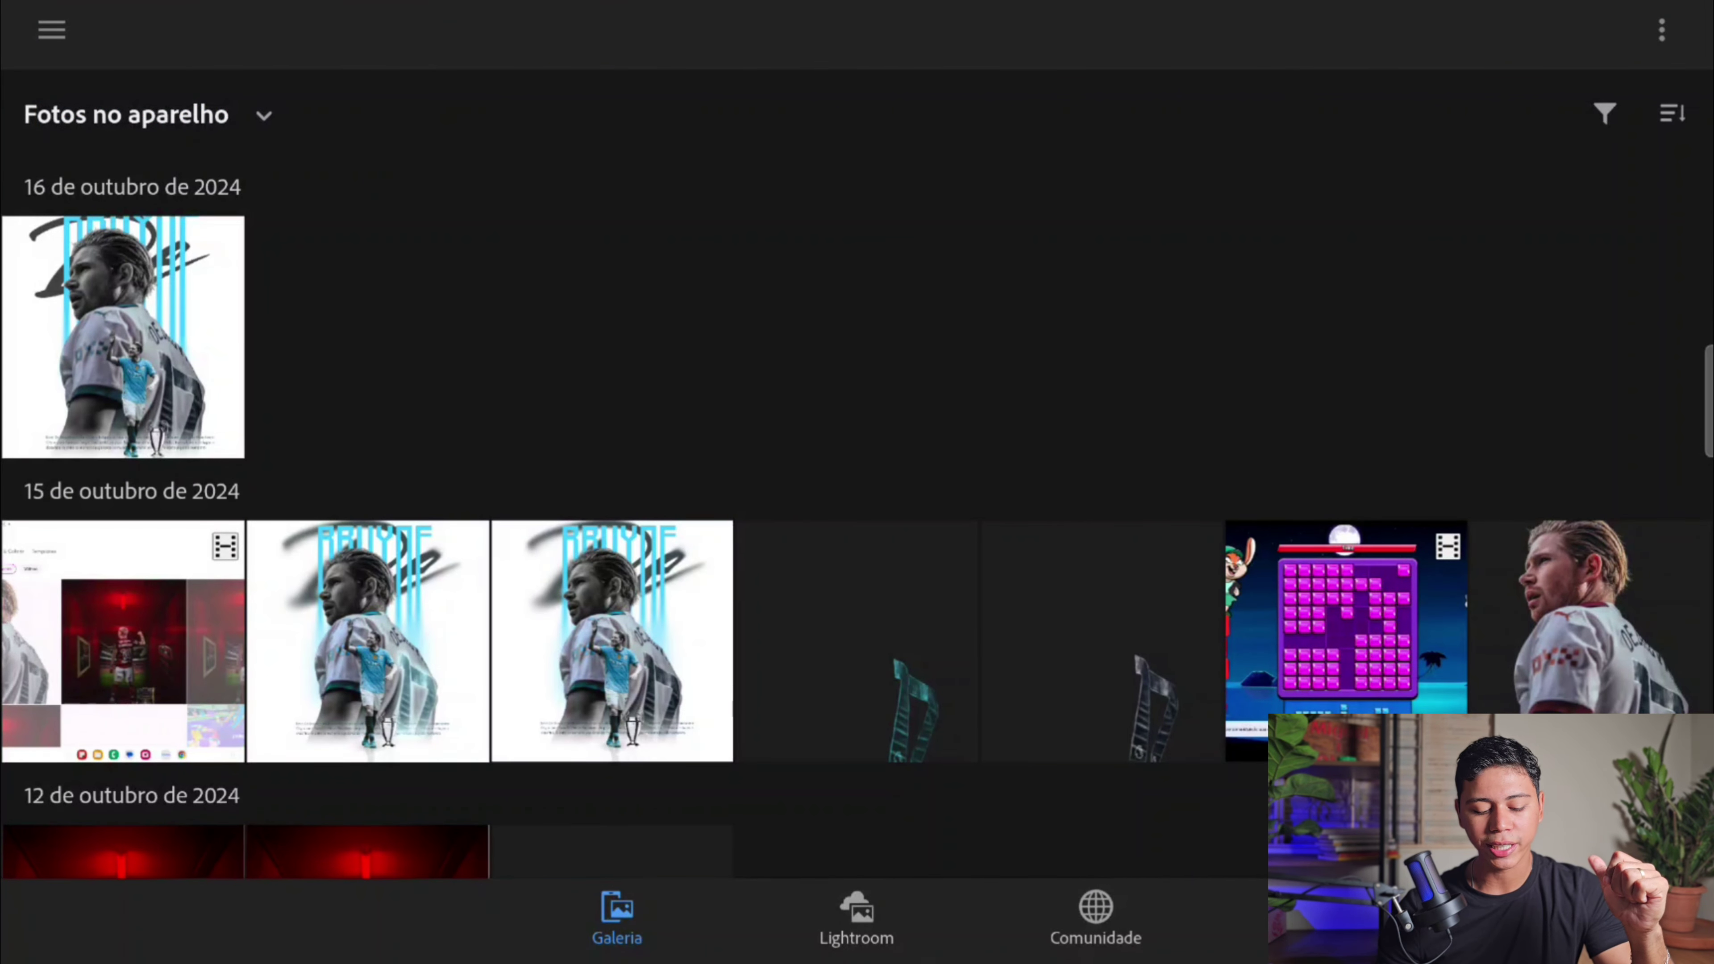
- Open the exported poster from the device photos in Lightroom and display the ACADEMIA presets
left_click(123, 337)
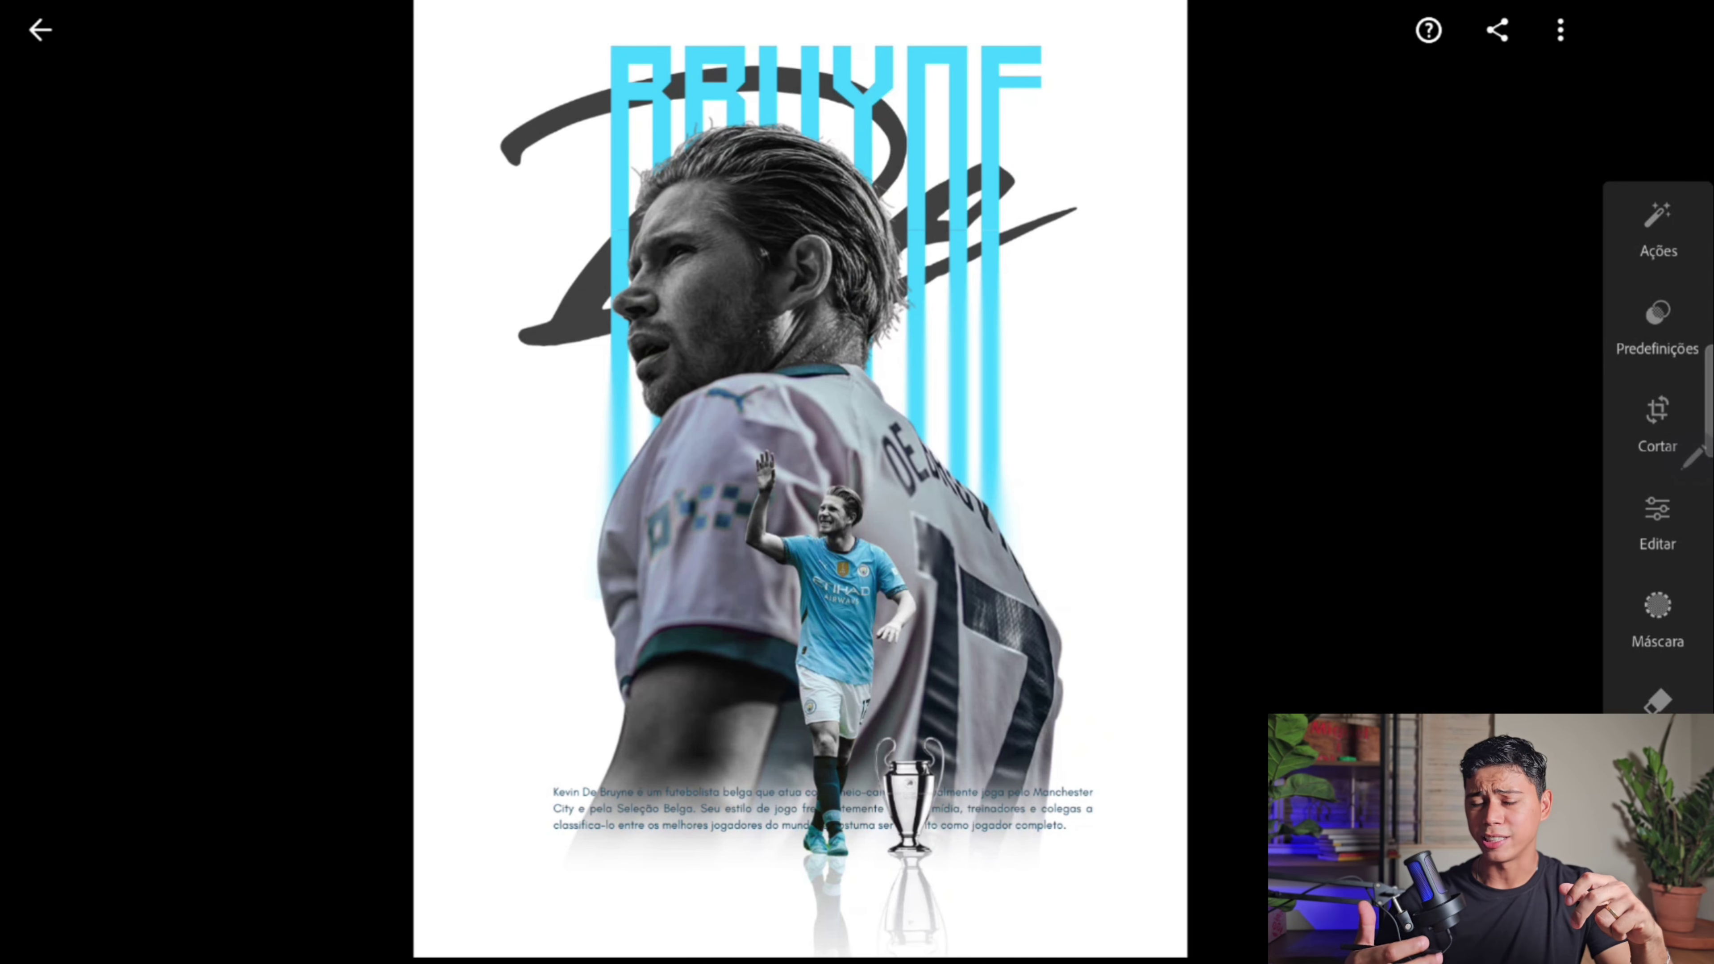
left_click(1657, 317)
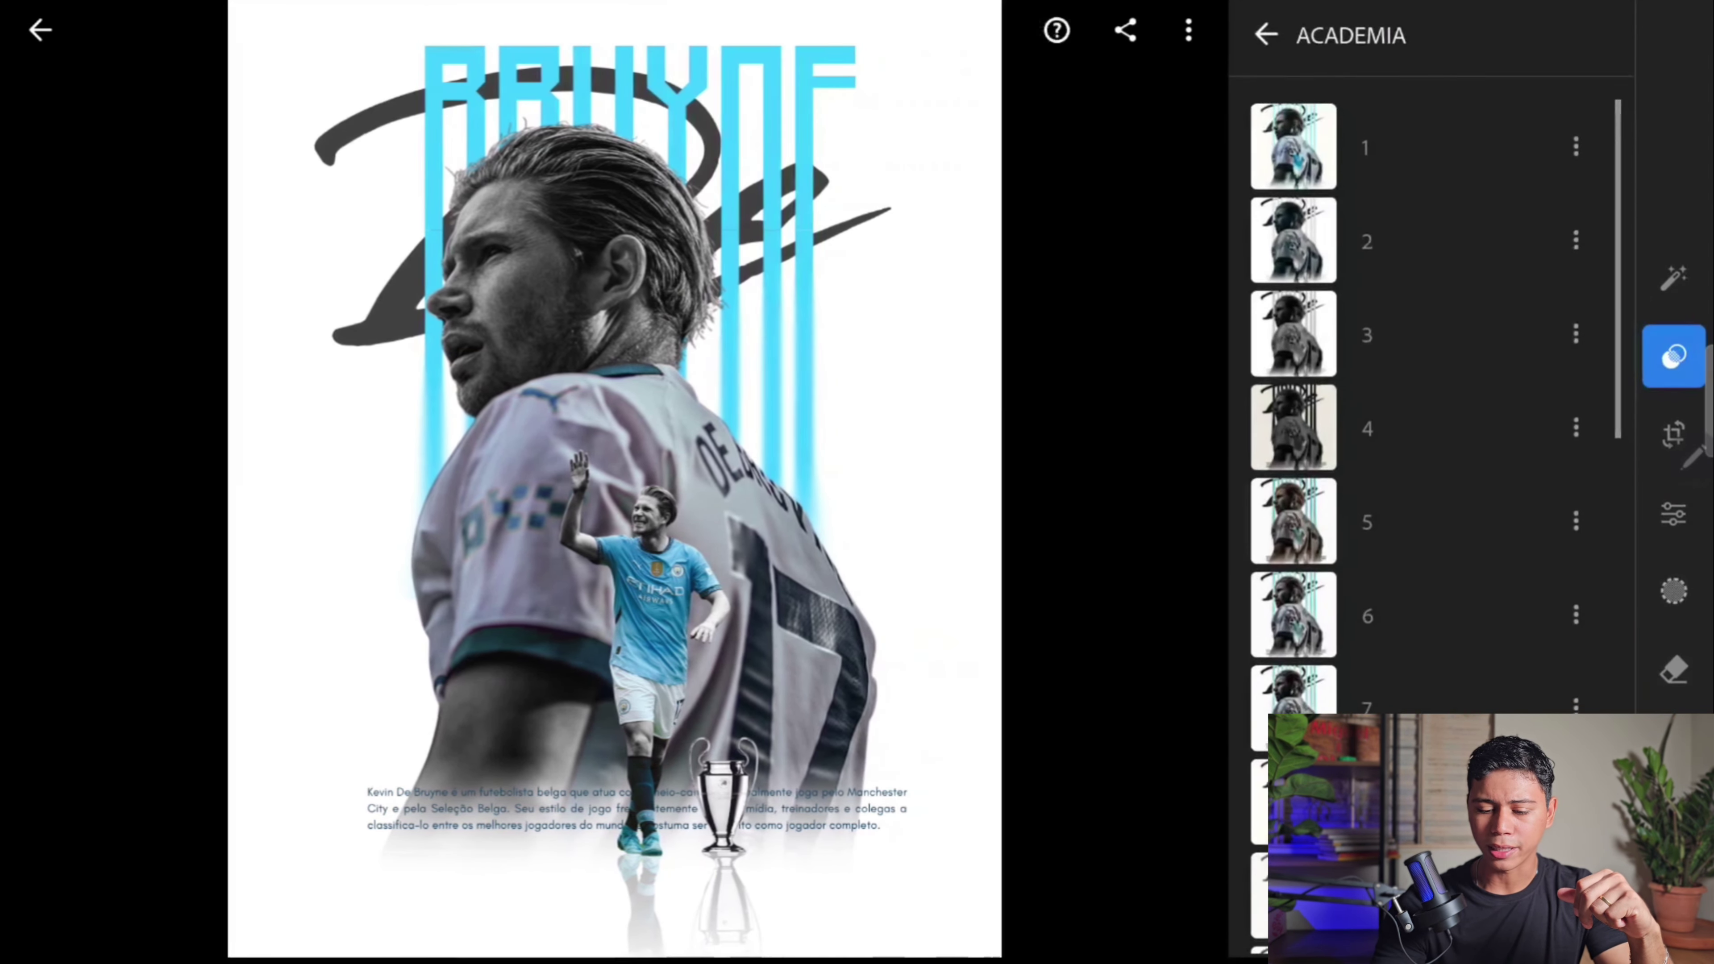